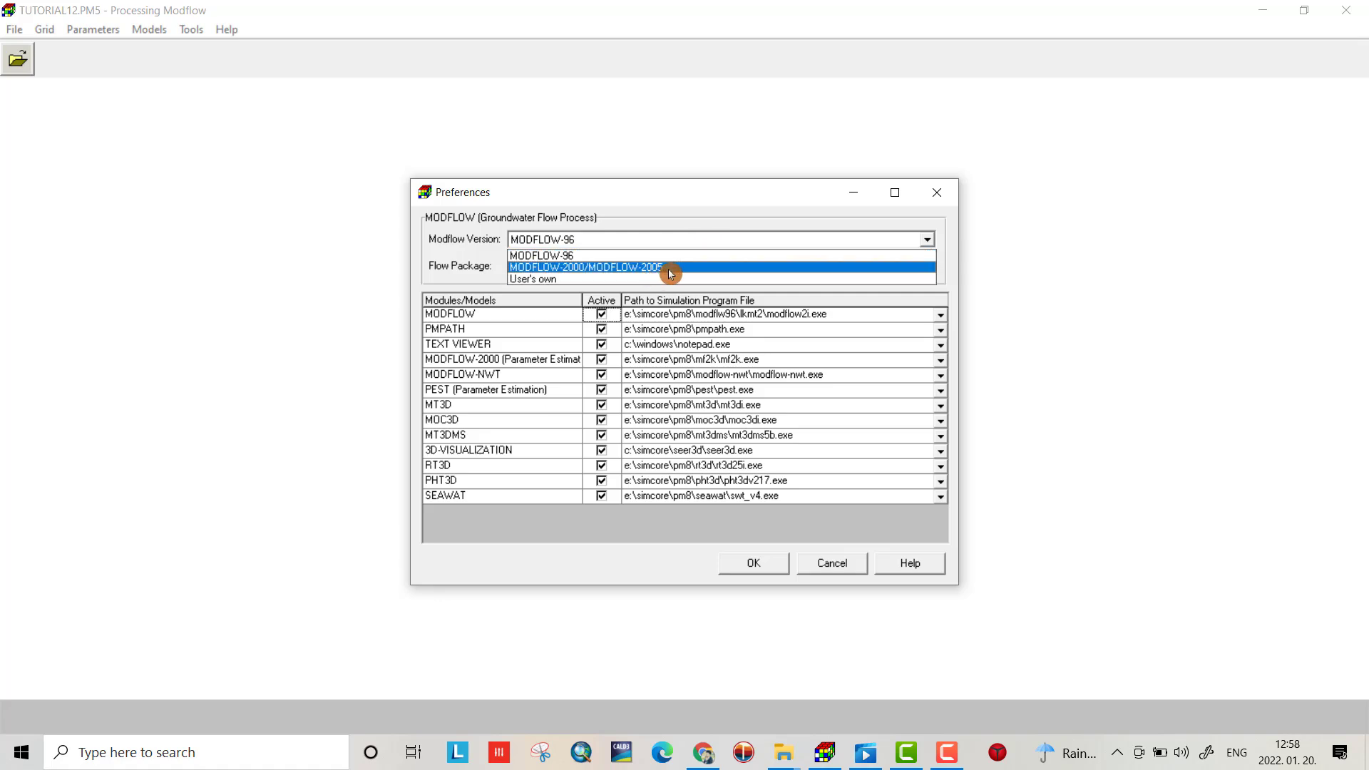
Set the Modflow version to MODFLOW-2000/MODFLOW-2005 with the Block Centered Flow Package (BCF) as flow package.
left_click(671, 273)
left_click(634, 266)
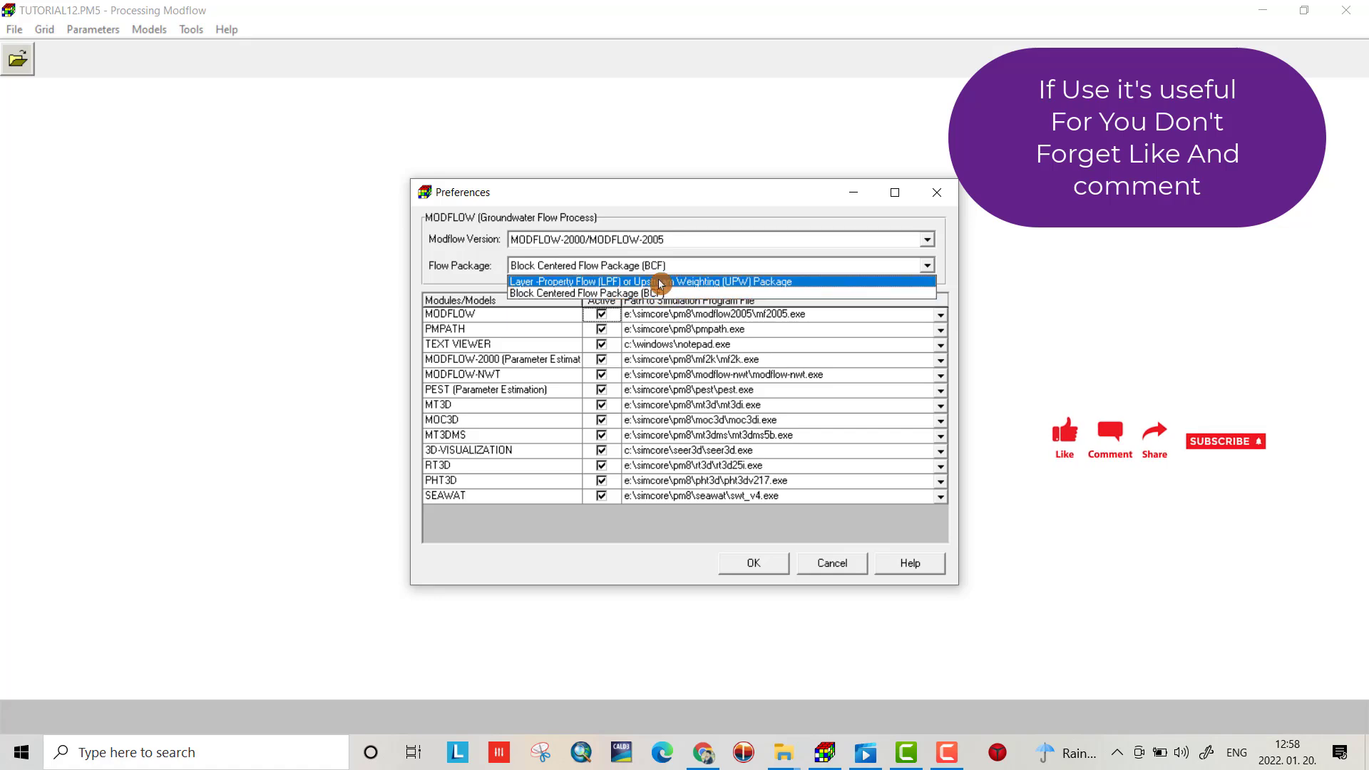
left_click(663, 293)
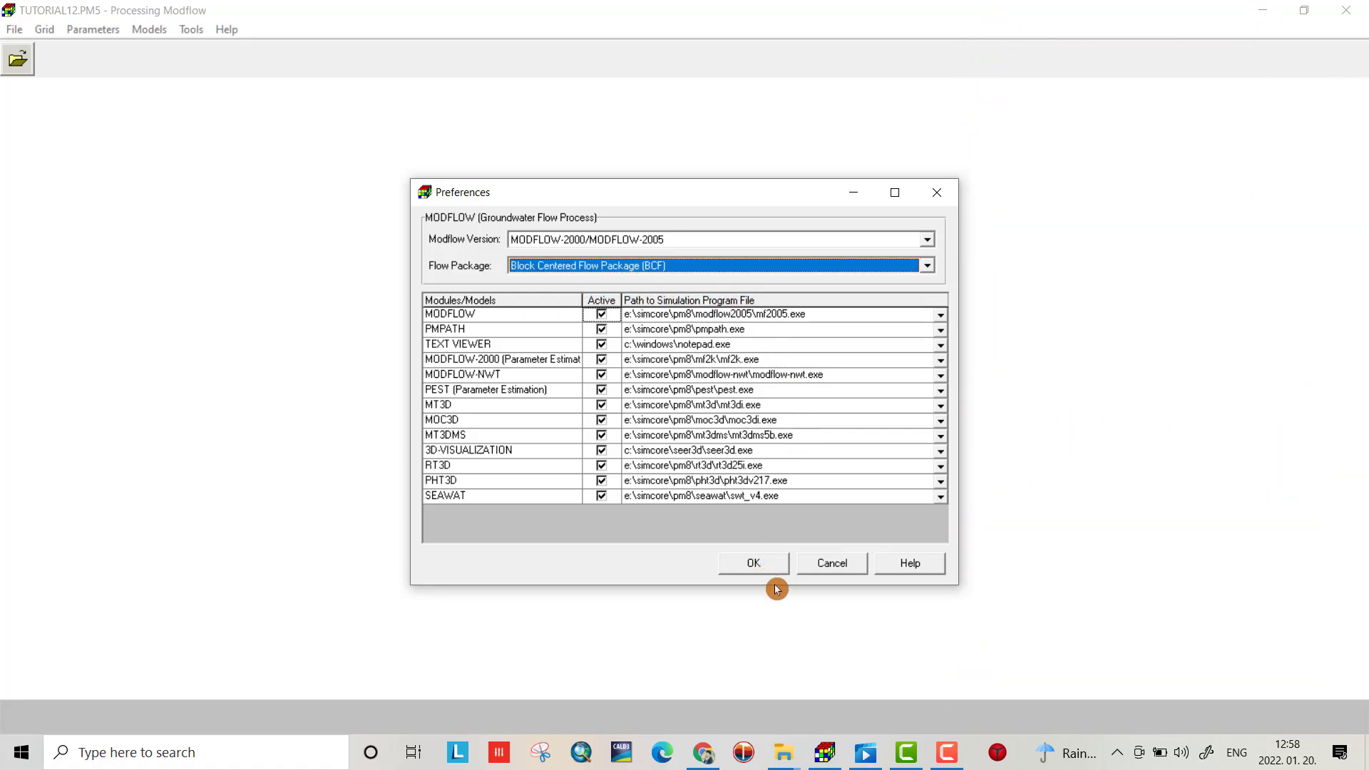
left_click(761, 566)
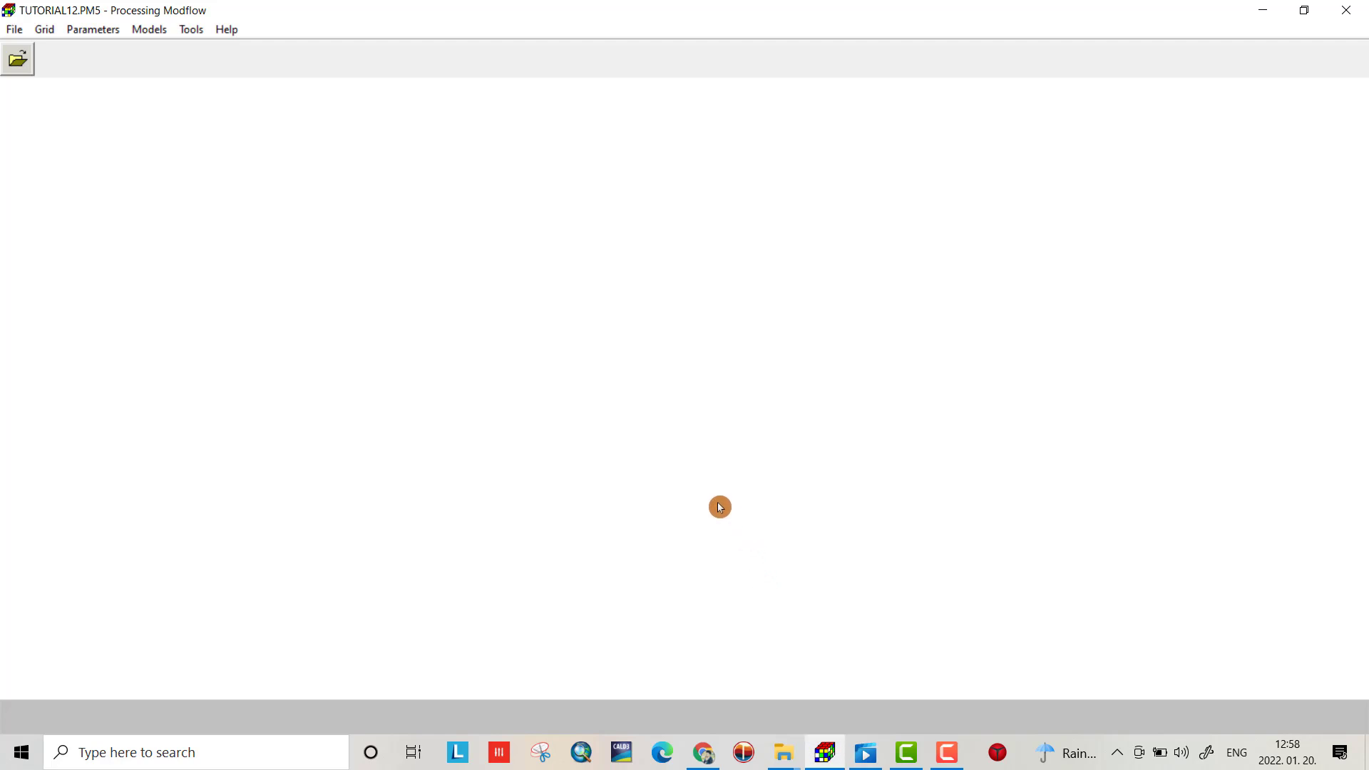
Create a model grid with 2 layers, 30 rows over an extent of 300 and 40 columns over an extent of 400.
left_click(47, 31)
left_click(63, 54)
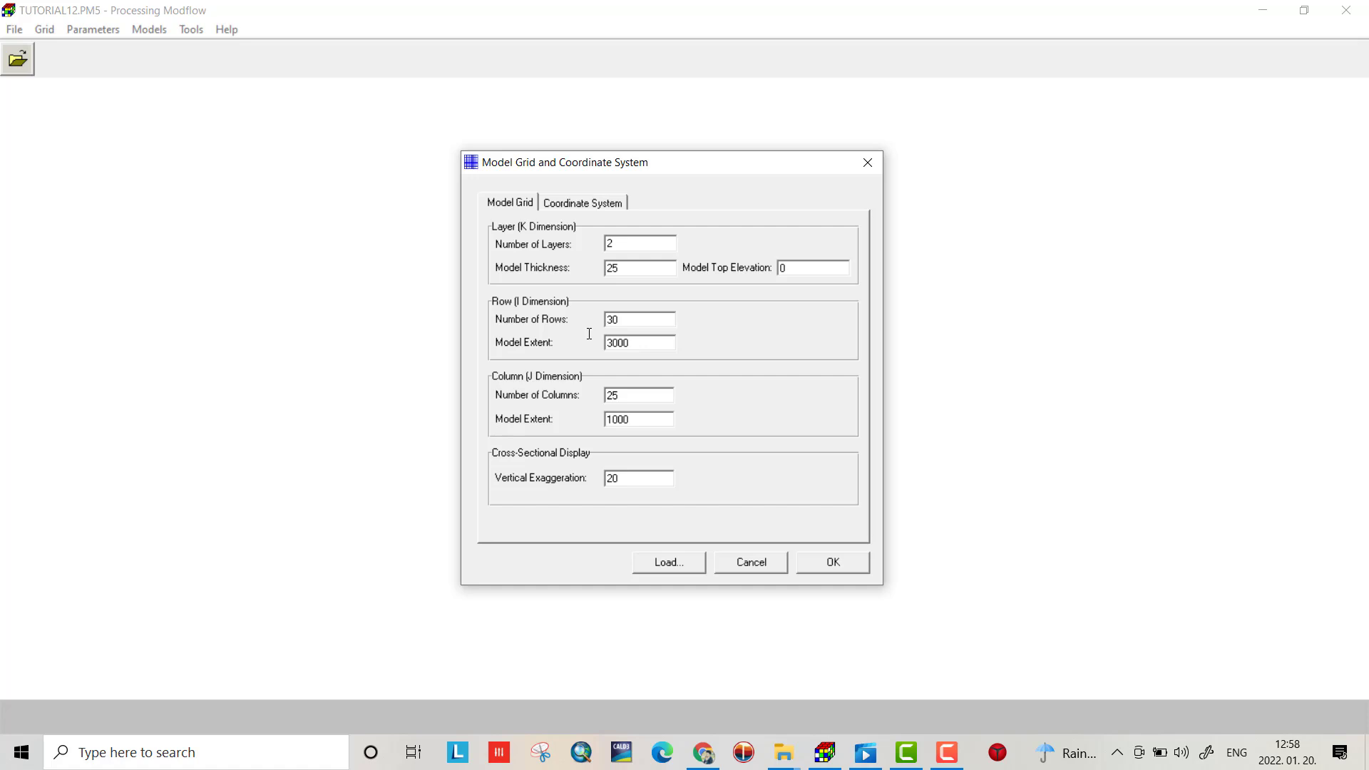
left_click(531, 405)
left_click(832, 562)
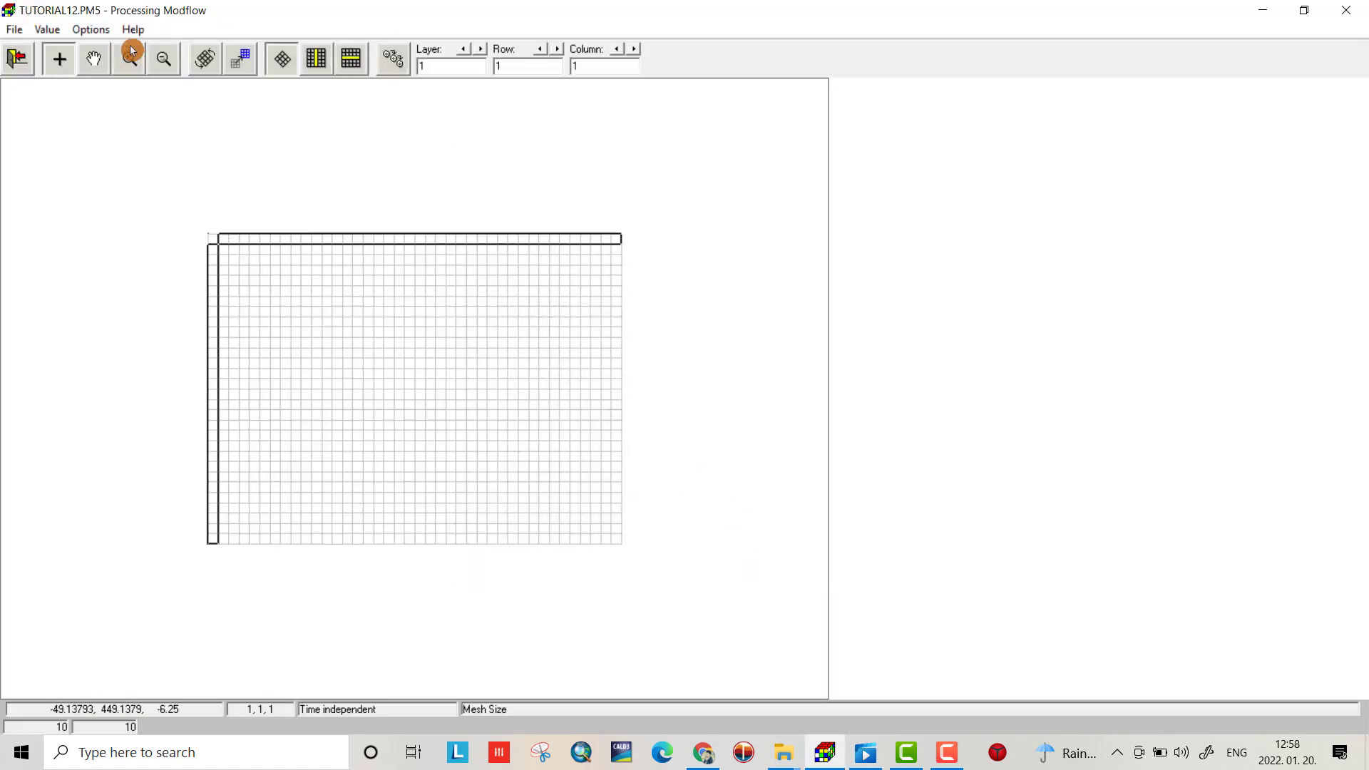
Fit the viewing window to the grid with X1 -20, Y1 -20, X2 420 and a reduced Y2, and leave the mesh editor.
left_click(106, 30)
left_click(122, 67)
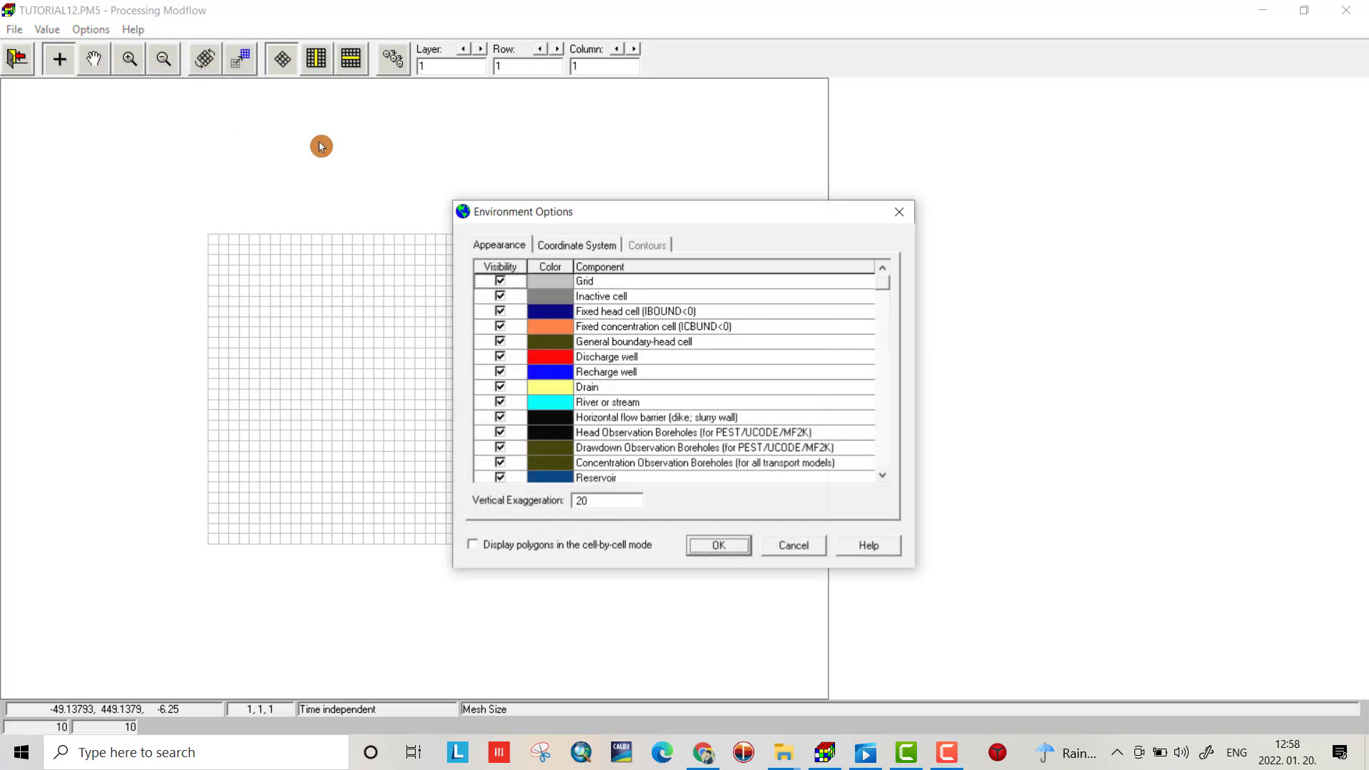
left_click(592, 244)
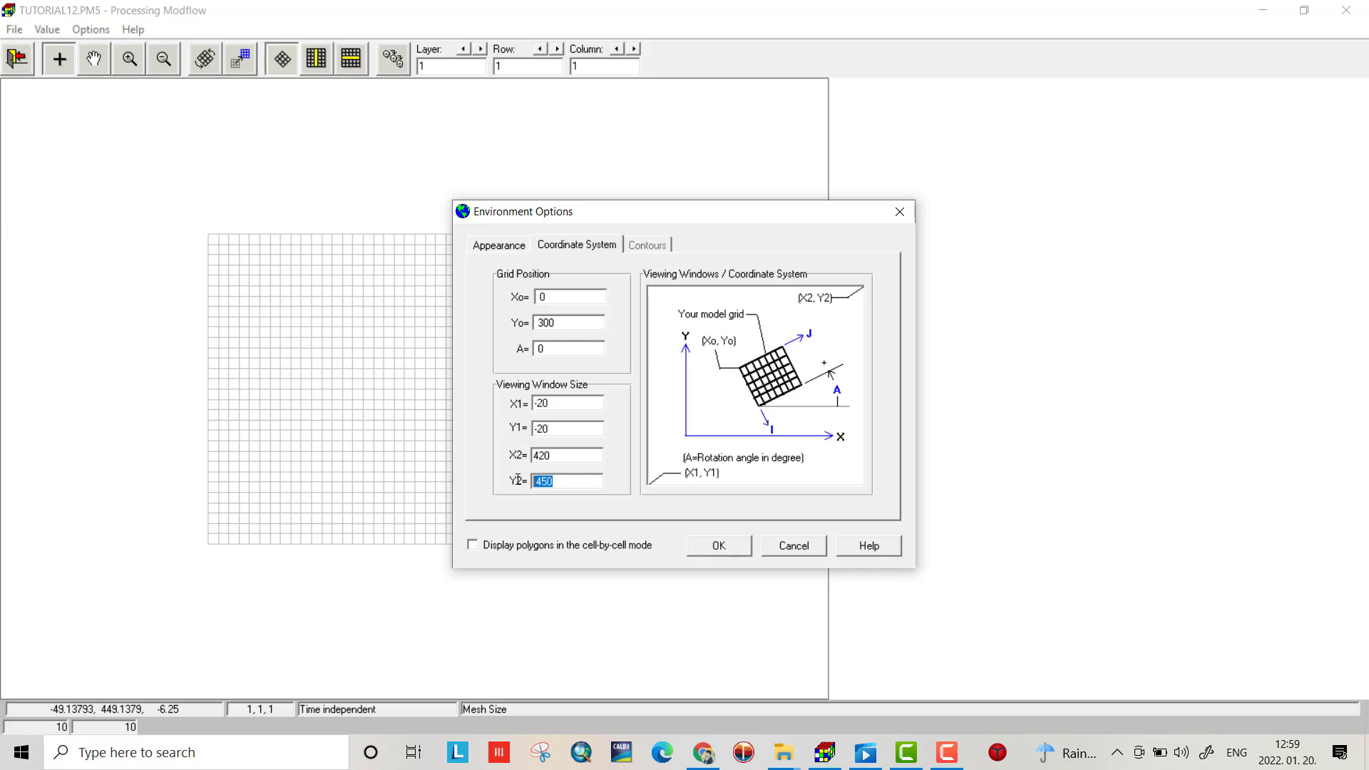
left_click(732, 558)
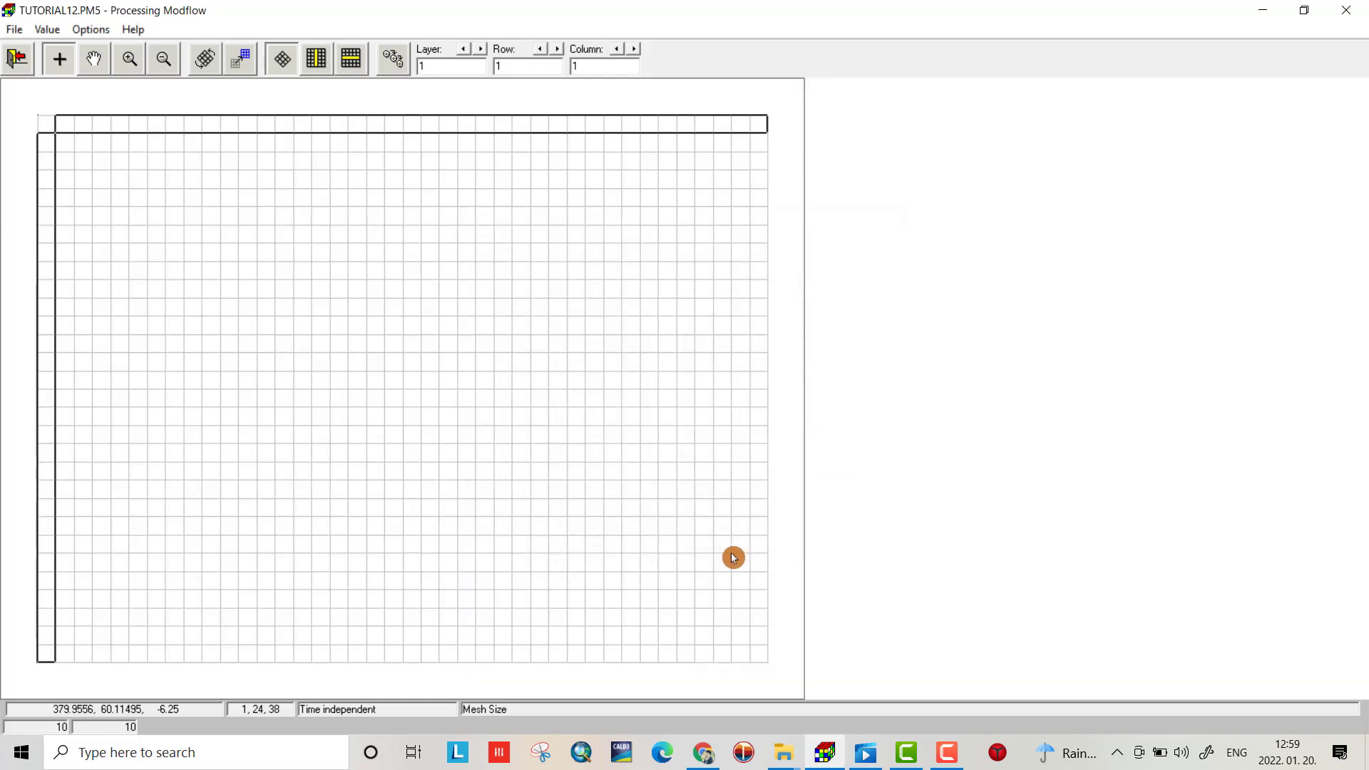
left_click(15, 58)
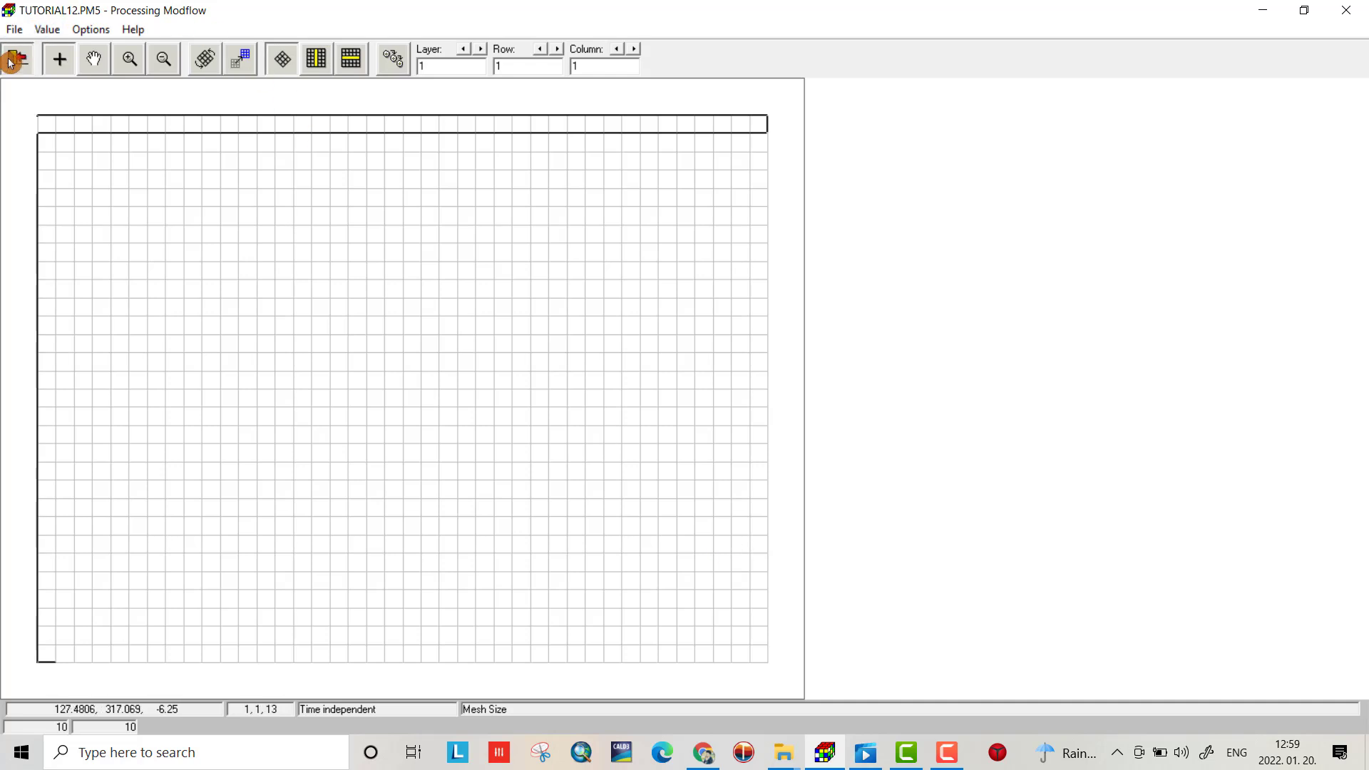
left_click(607, 428)
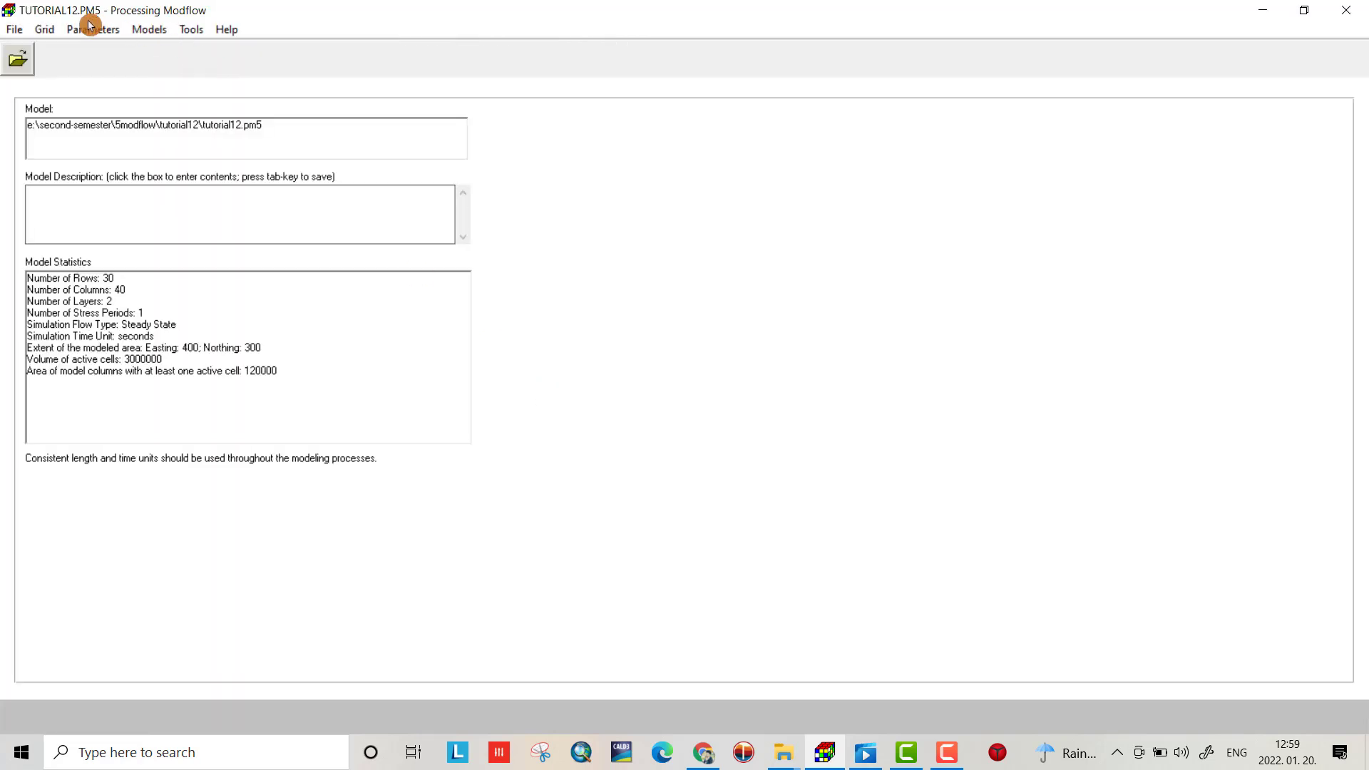
Accept the layer properties with both layers as type 3: Confined/Unconfined (Transmissivity varies).
left_click(57, 34)
left_click(75, 69)
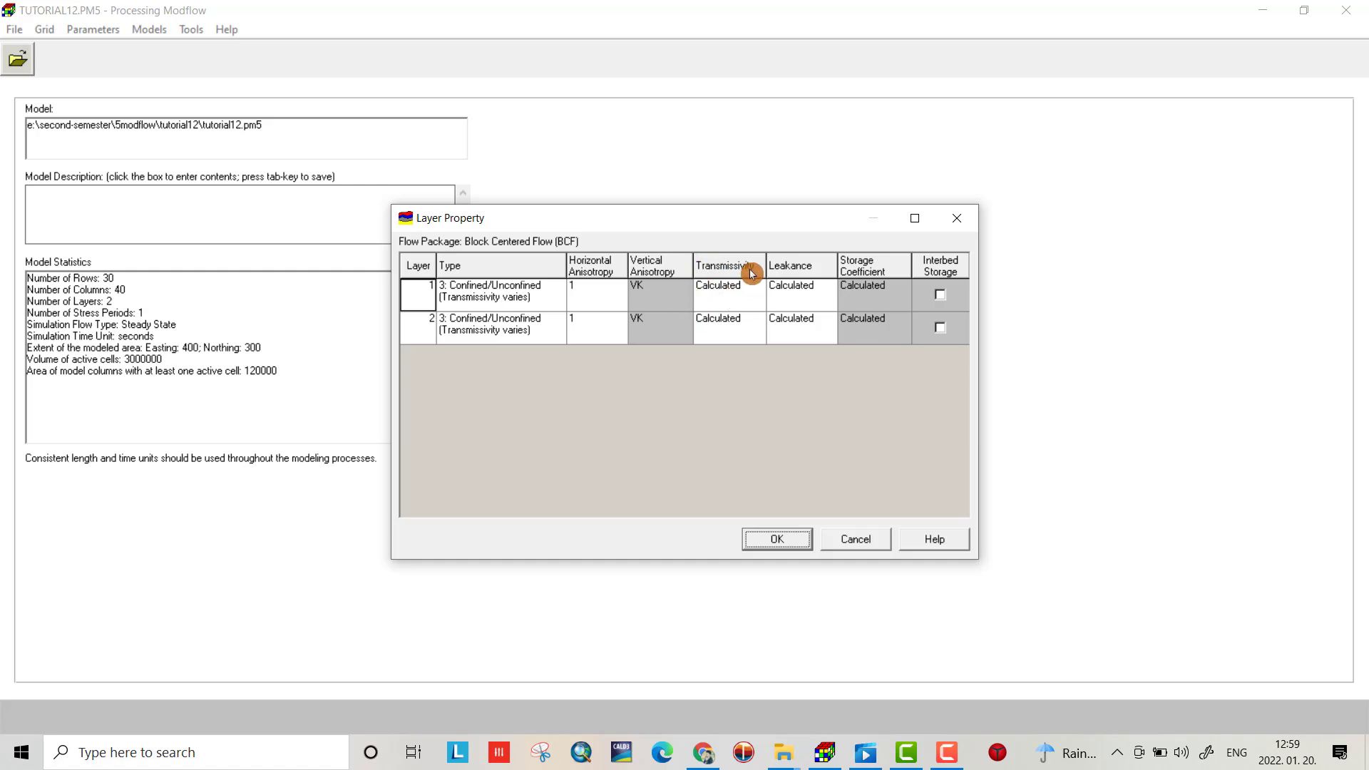
left_click(776, 539)
Edit the IBOUND (MODFLOW) cell status and set the layer 1 cell at row 1, column 1 to -1.
left_click(44, 30)
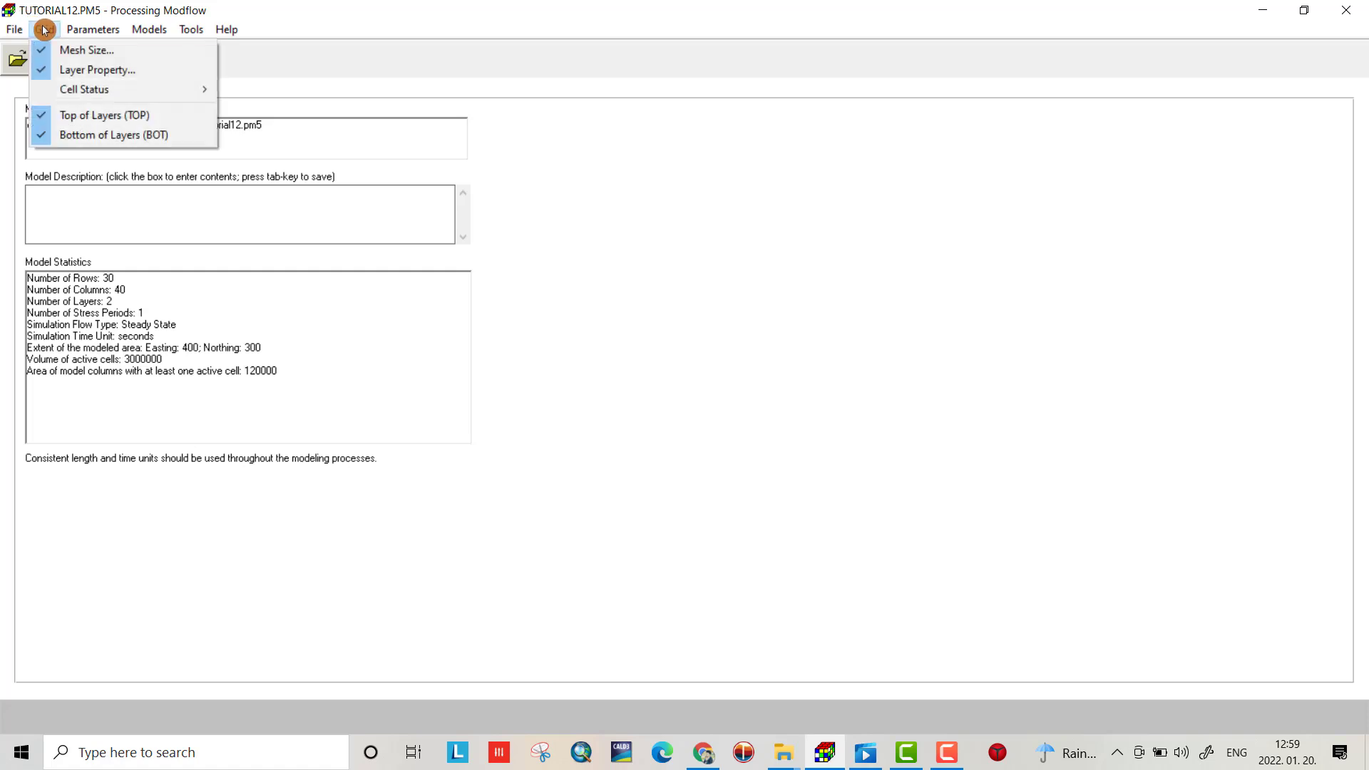
mouse_move(67, 90)
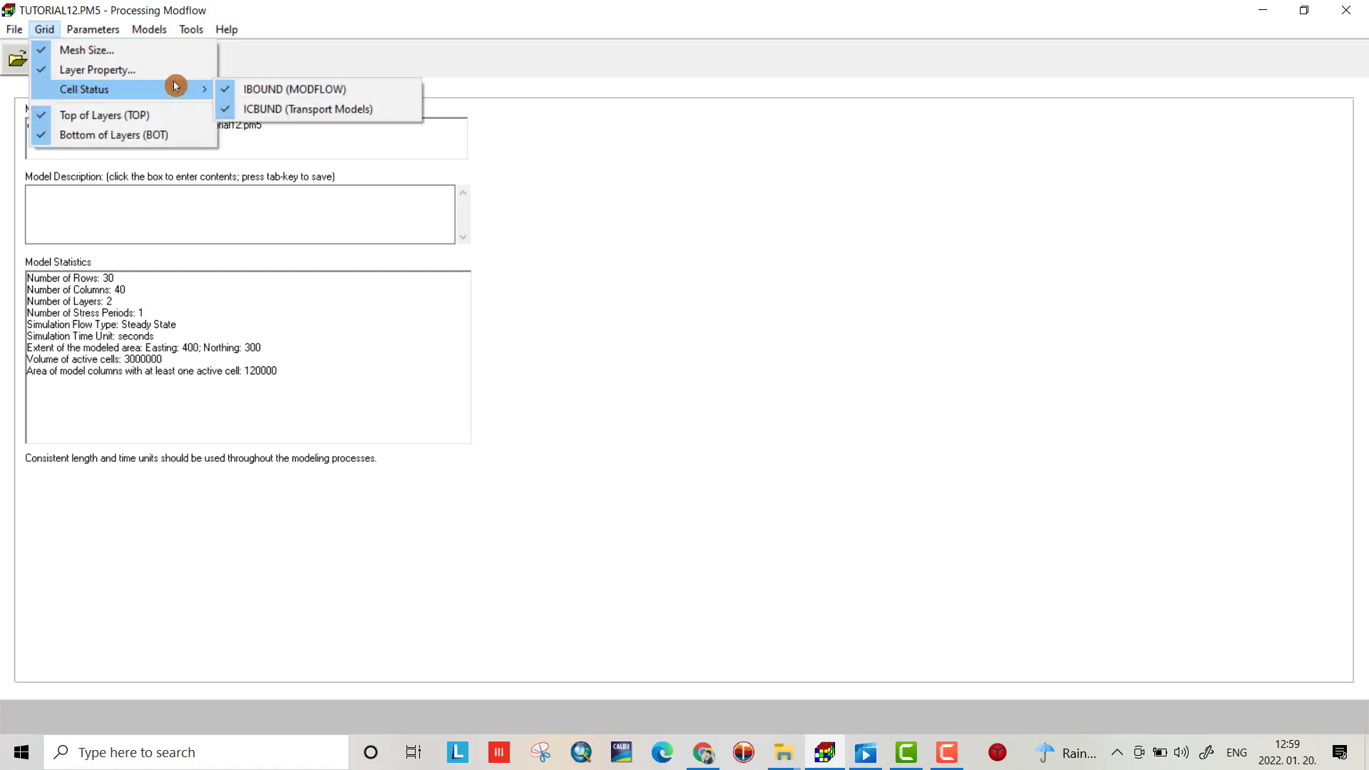
left_click(246, 90)
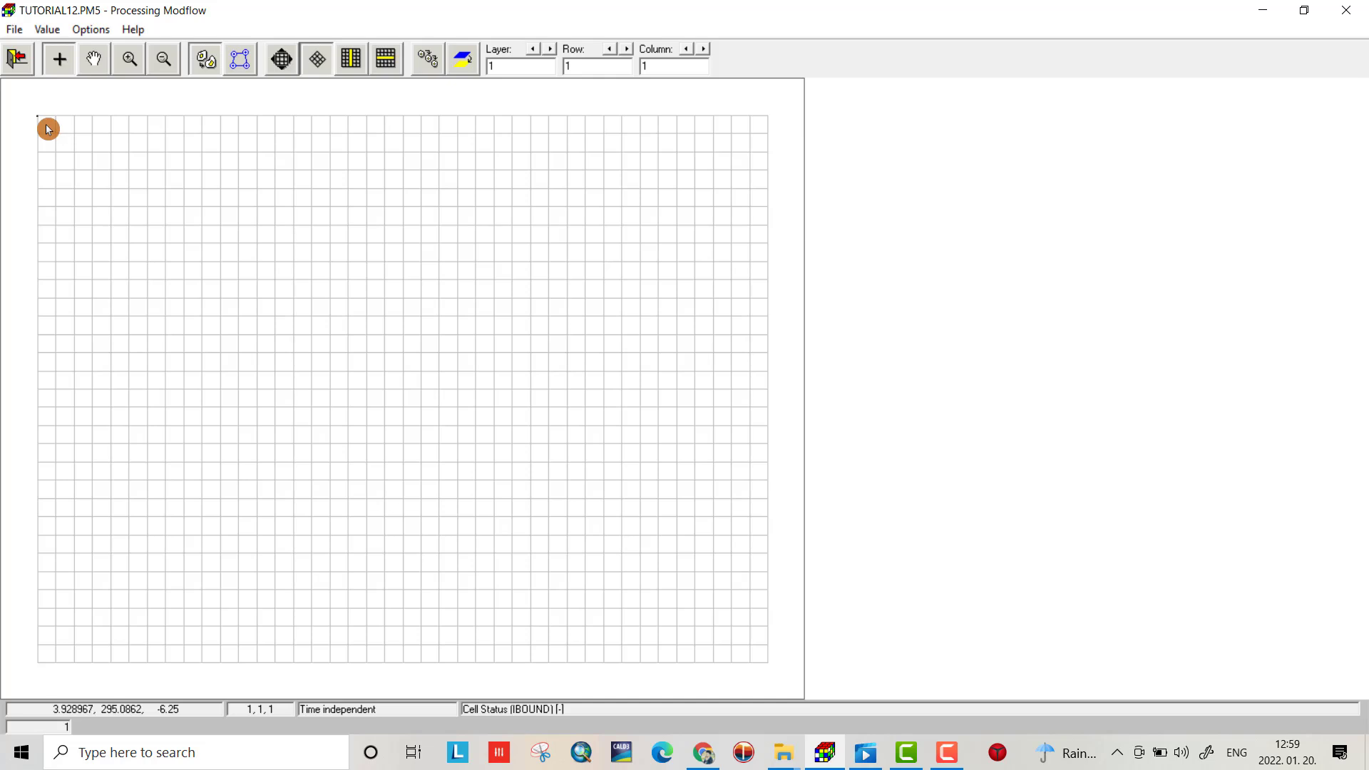
right_click(48, 129)
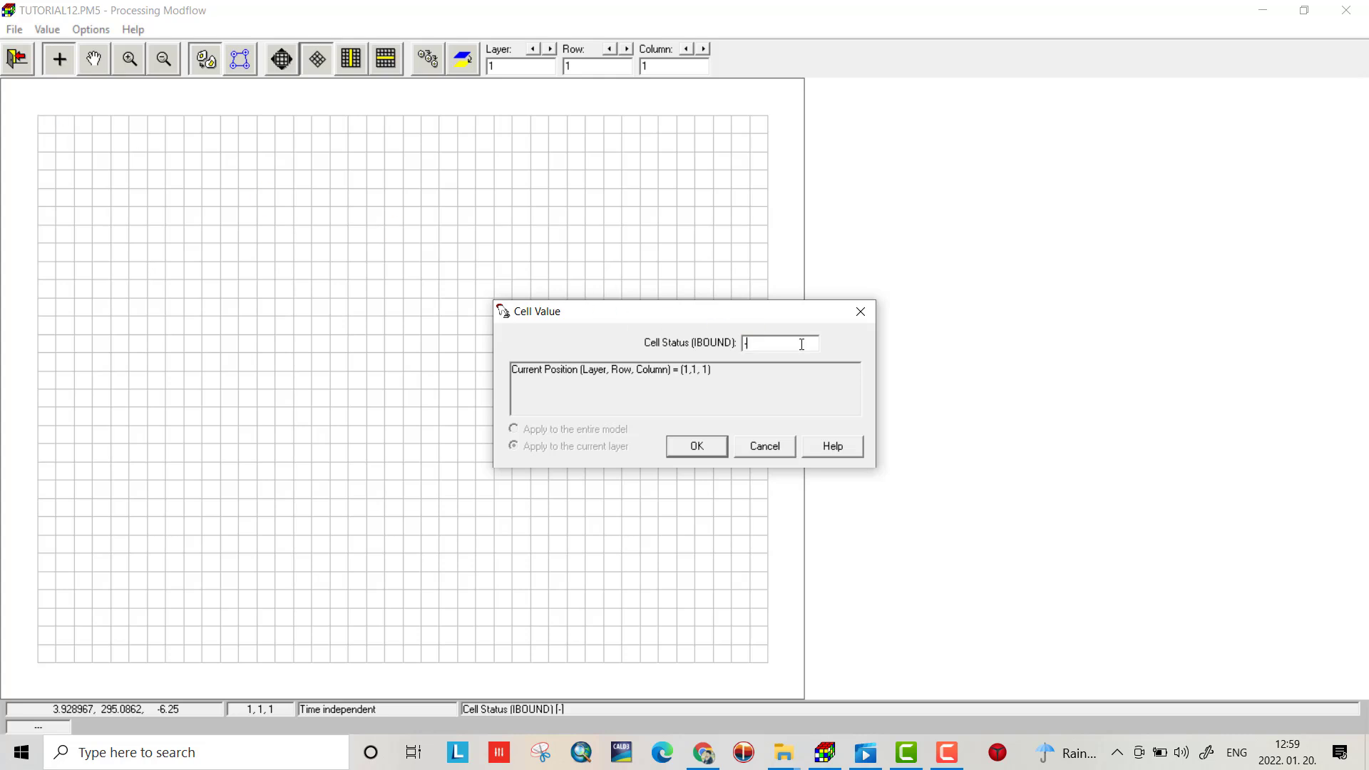
left_click(699, 449)
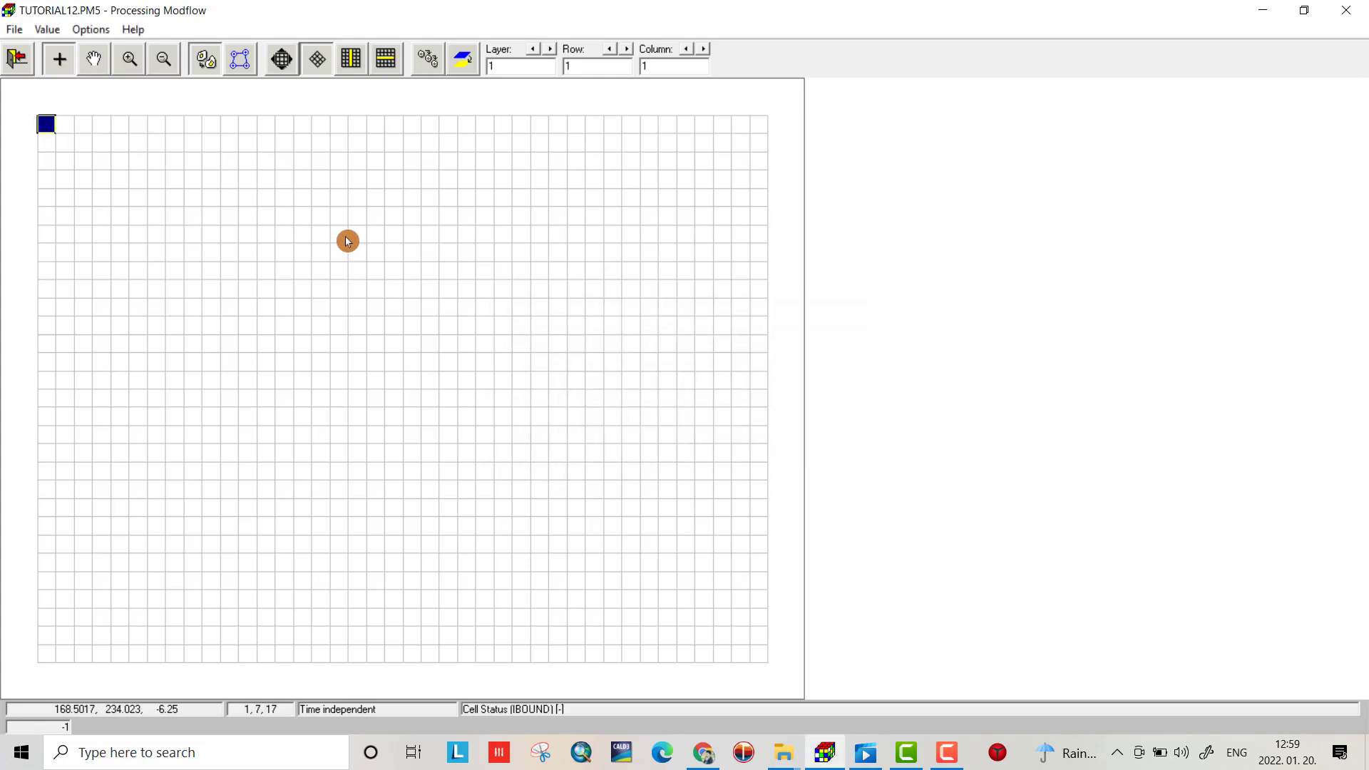
Turn on cell-value duplication and copy the -1 status down column 1 to row 30.
left_click(426, 60)
key("Down")
key("Down")
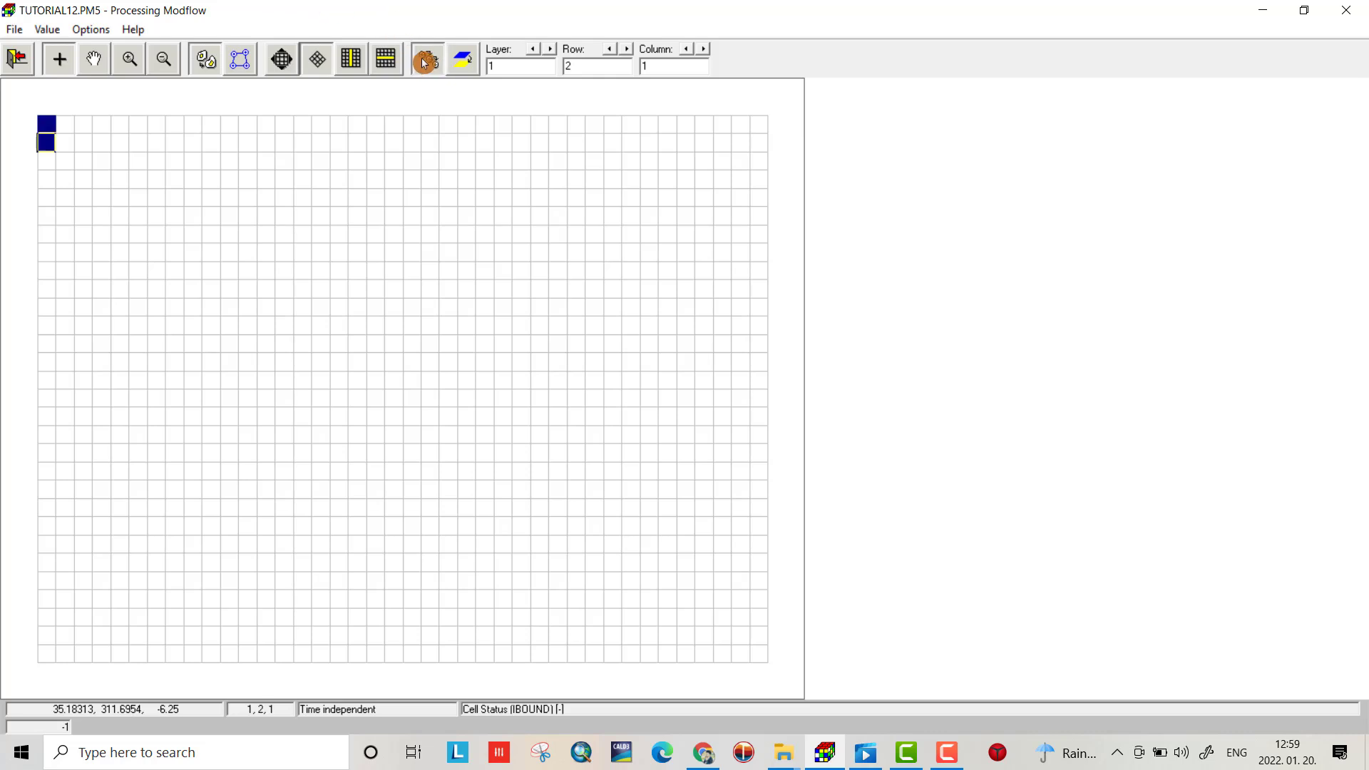
key("Down")
key("Down")
key("Down")
key("Down")
key("Down")
key("Down")
key("Down")
key("Down")
key("Down")
key("Down")
key("Down")
key("Down")
key("Down")
key("Down")
key("Down")
key("Down")
key("Down")
key("Down")
key("Down")
key("Down")
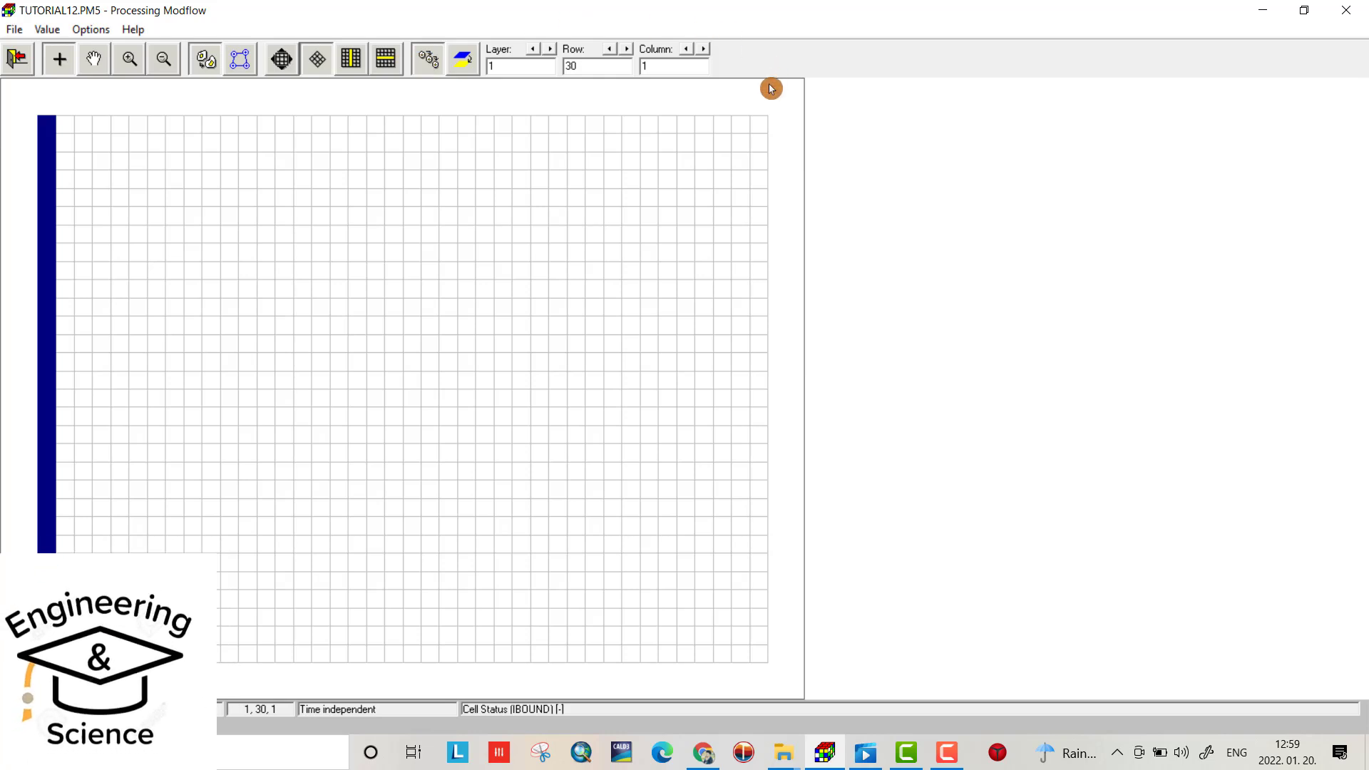
Copy the -1 fixed-head status to all cells of column 40 in layer 1, from row 1 to row 30.
left_click(753, 131)
key("Down")
key("Down")
key("Down")
key("Down")
key("Down")
key("Down")
key("Down")
key("Down")
key("Down")
key("Down")
key("Down")
key("Down")
key("Down")
key("Down")
key("Down")
key("Down")
key("Down")
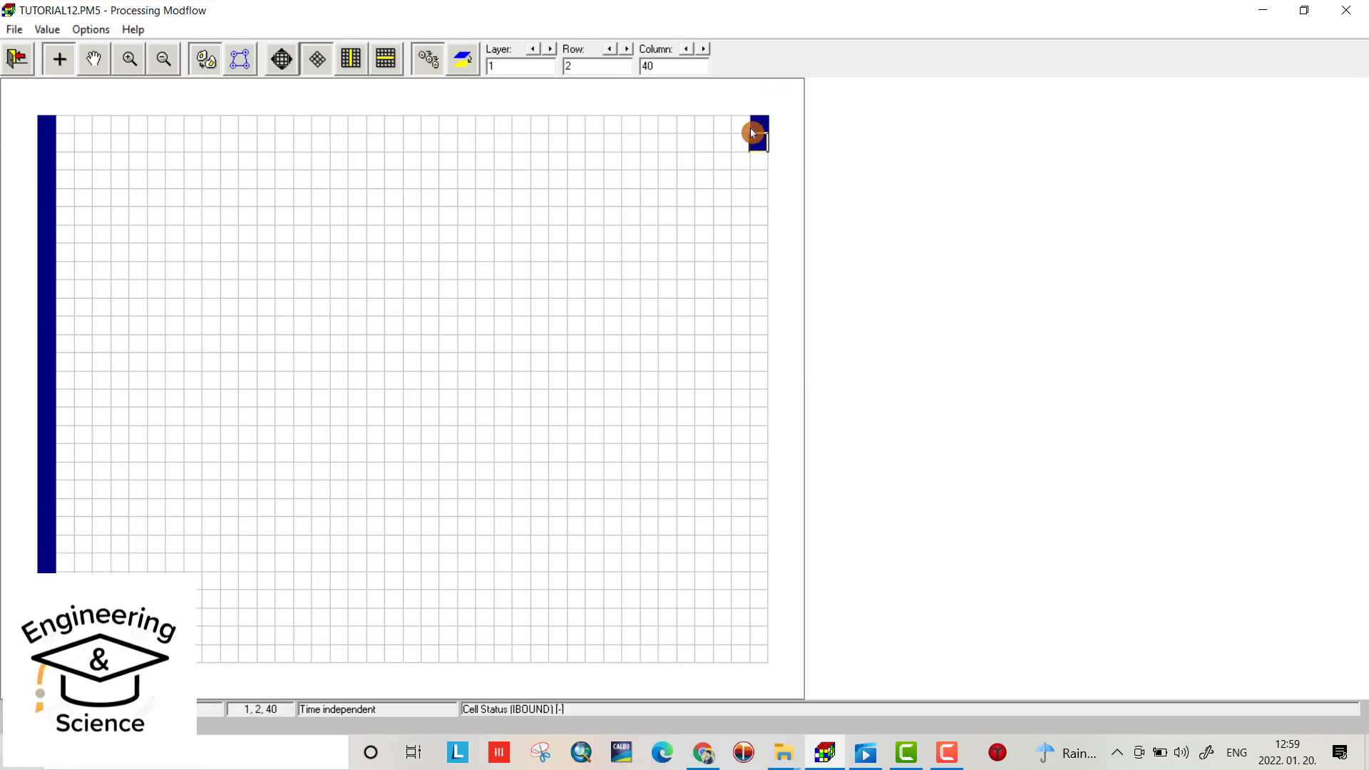
key("Down")
key("Down")
key("Down")
key("Down")
key("Down")
key("Down")
key("Down")
key("Down")
key("Down")
key("Down")
key("Down")
key("Down")
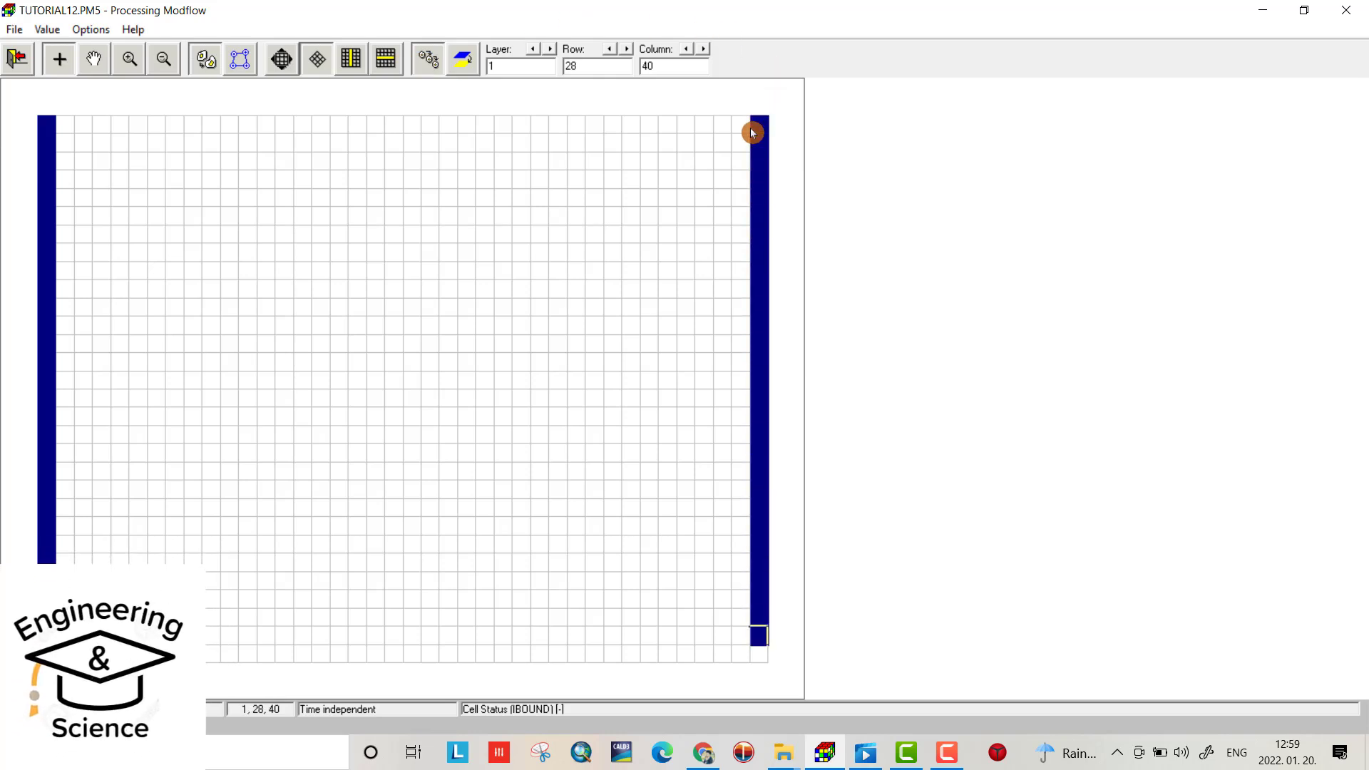
Draw a closed L-shaped polygon with six vertices and an area of about 10073 in the lower central part of the grid.
left_click(236, 60)
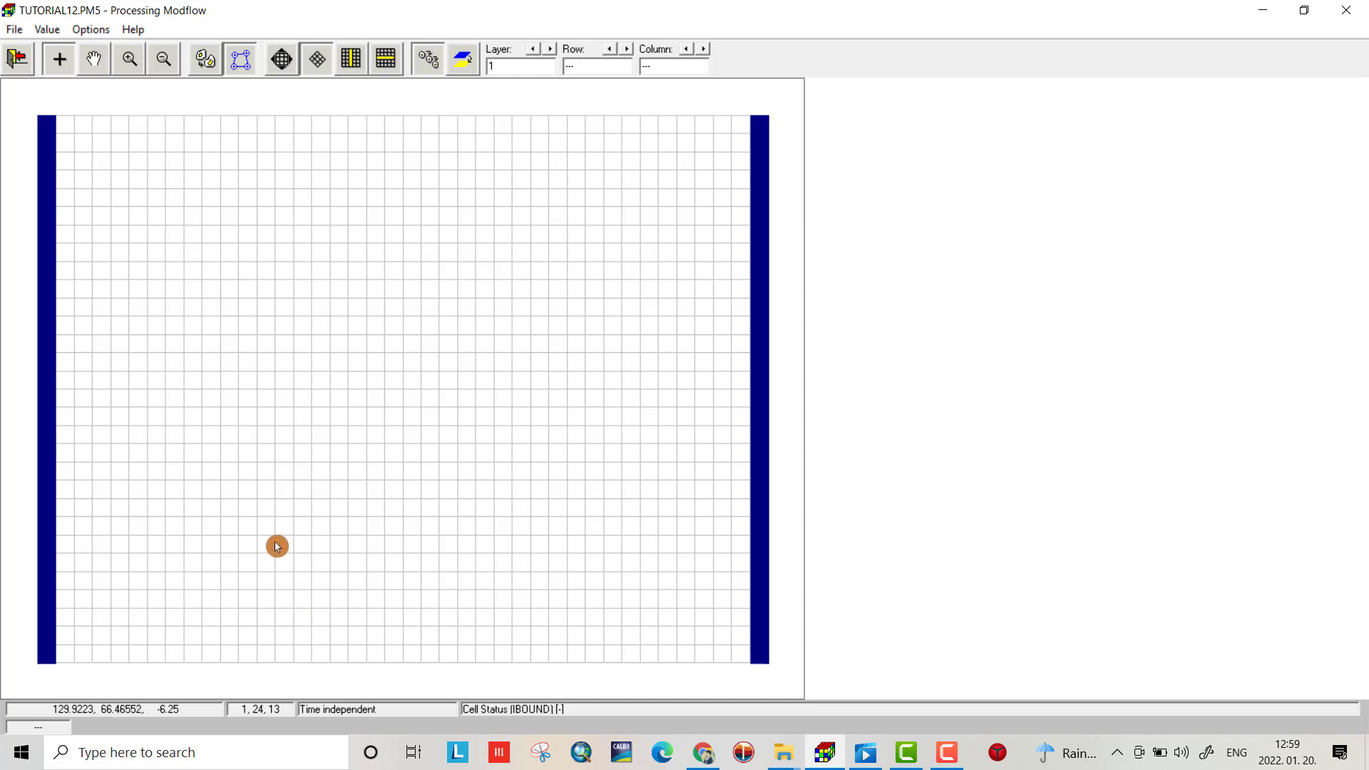
left_click(311, 536)
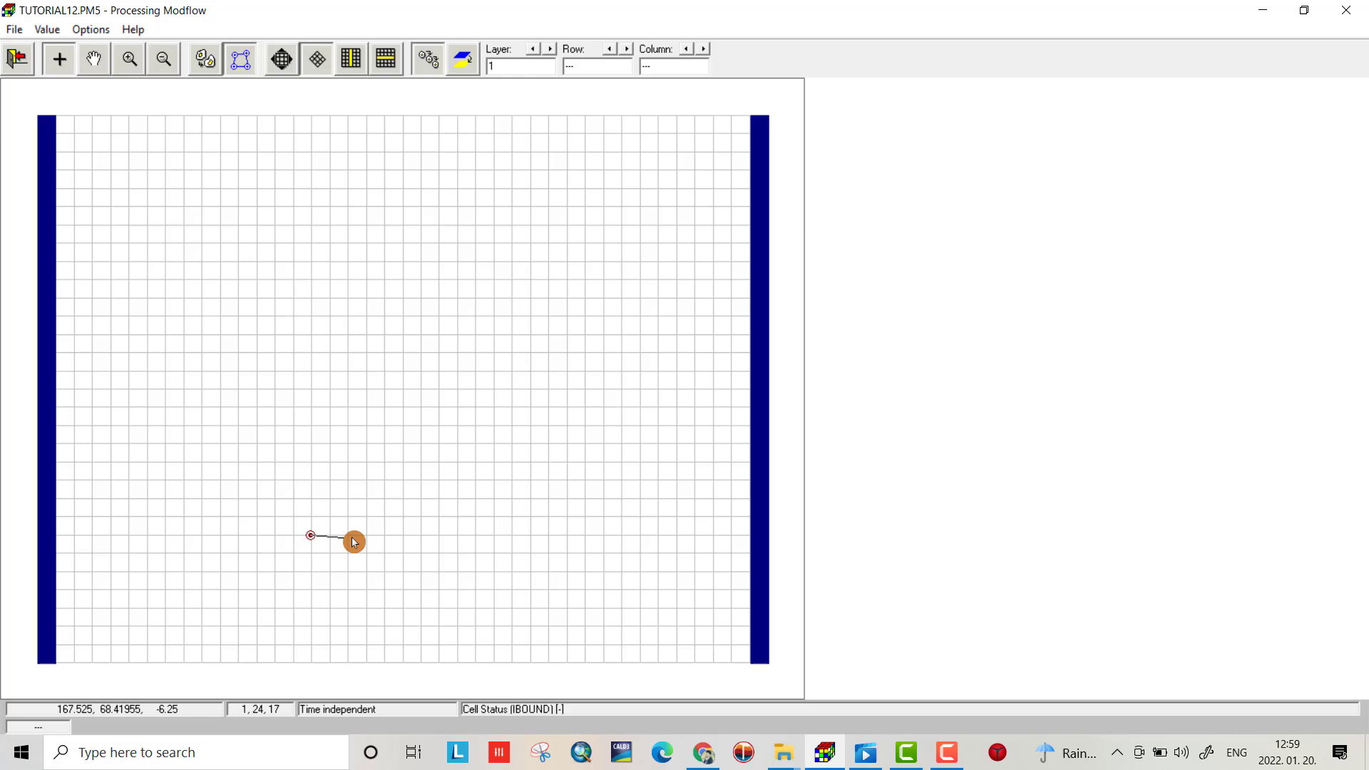
left_click(512, 538)
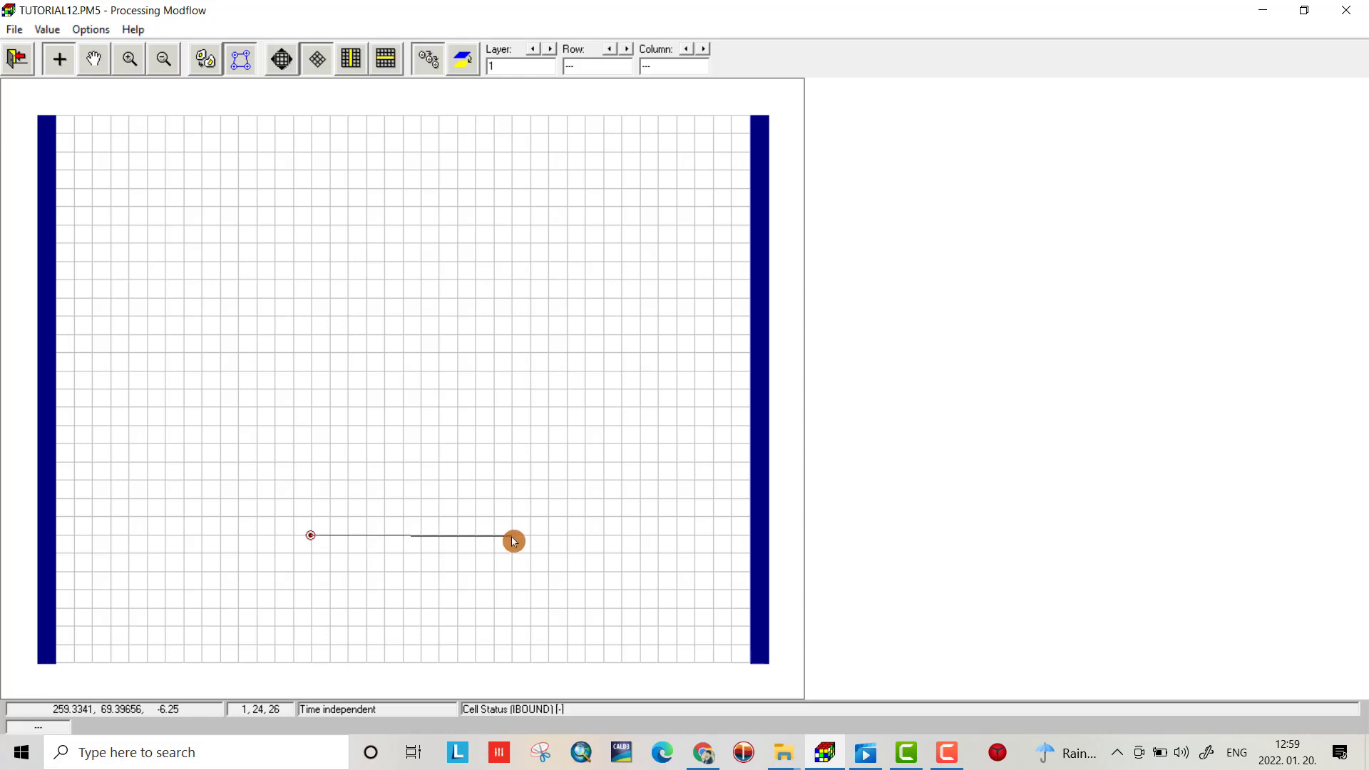
left_click(514, 465)
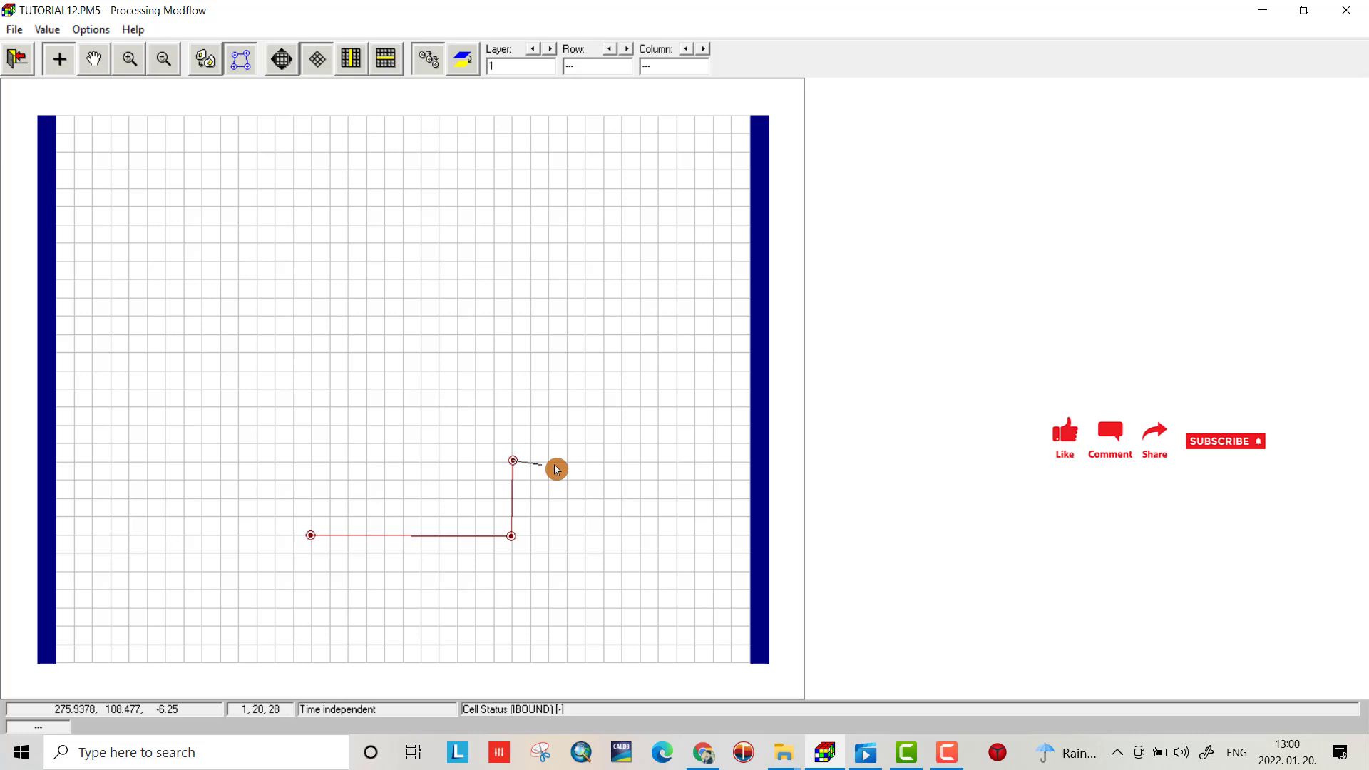
left_click(607, 464)
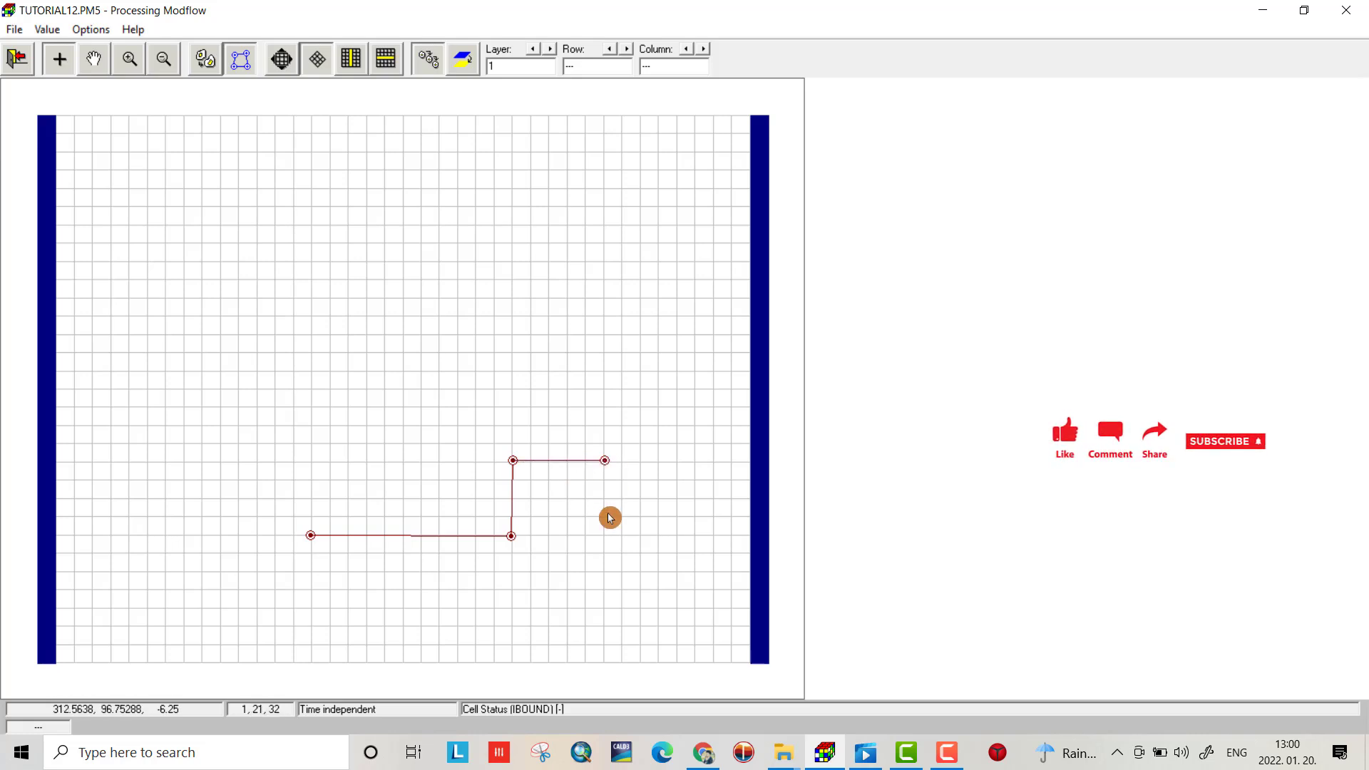
left_click(605, 627)
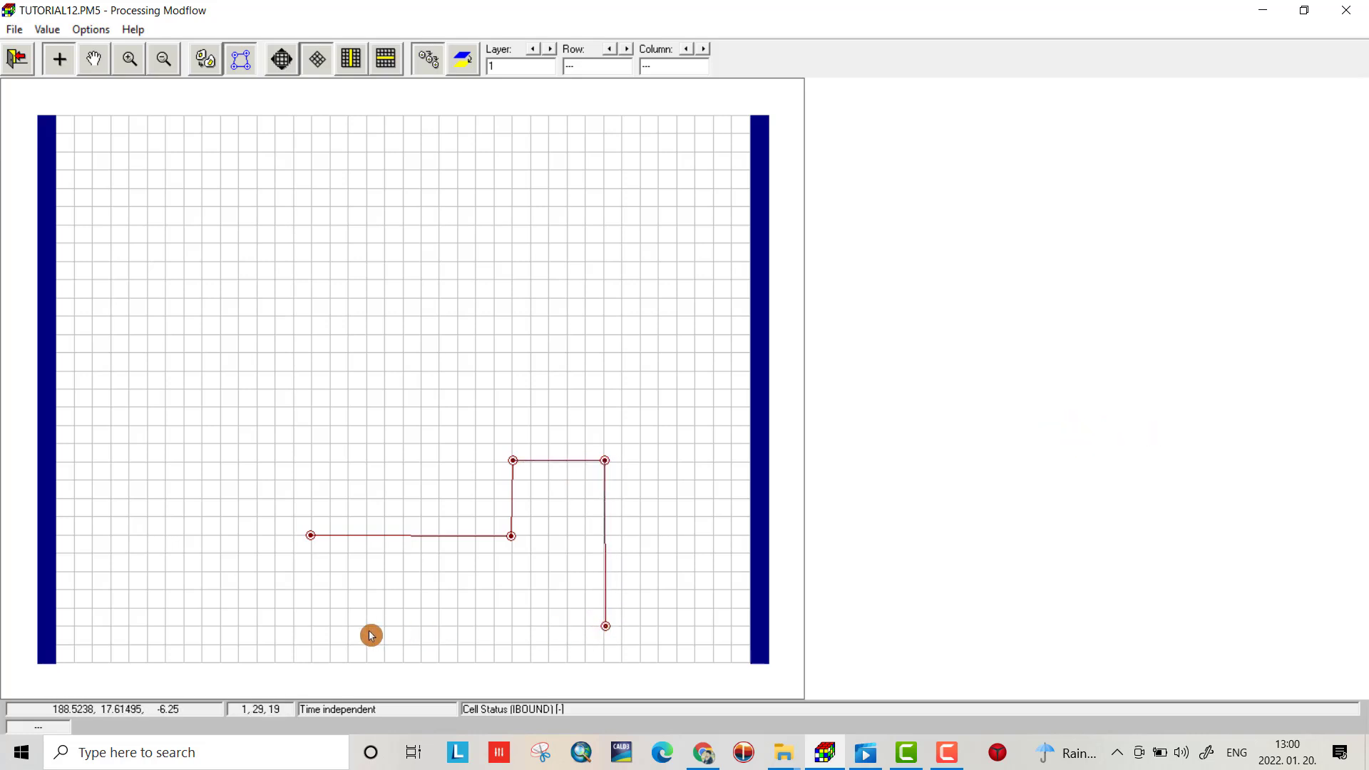
left_click(314, 626)
left_click(311, 538)
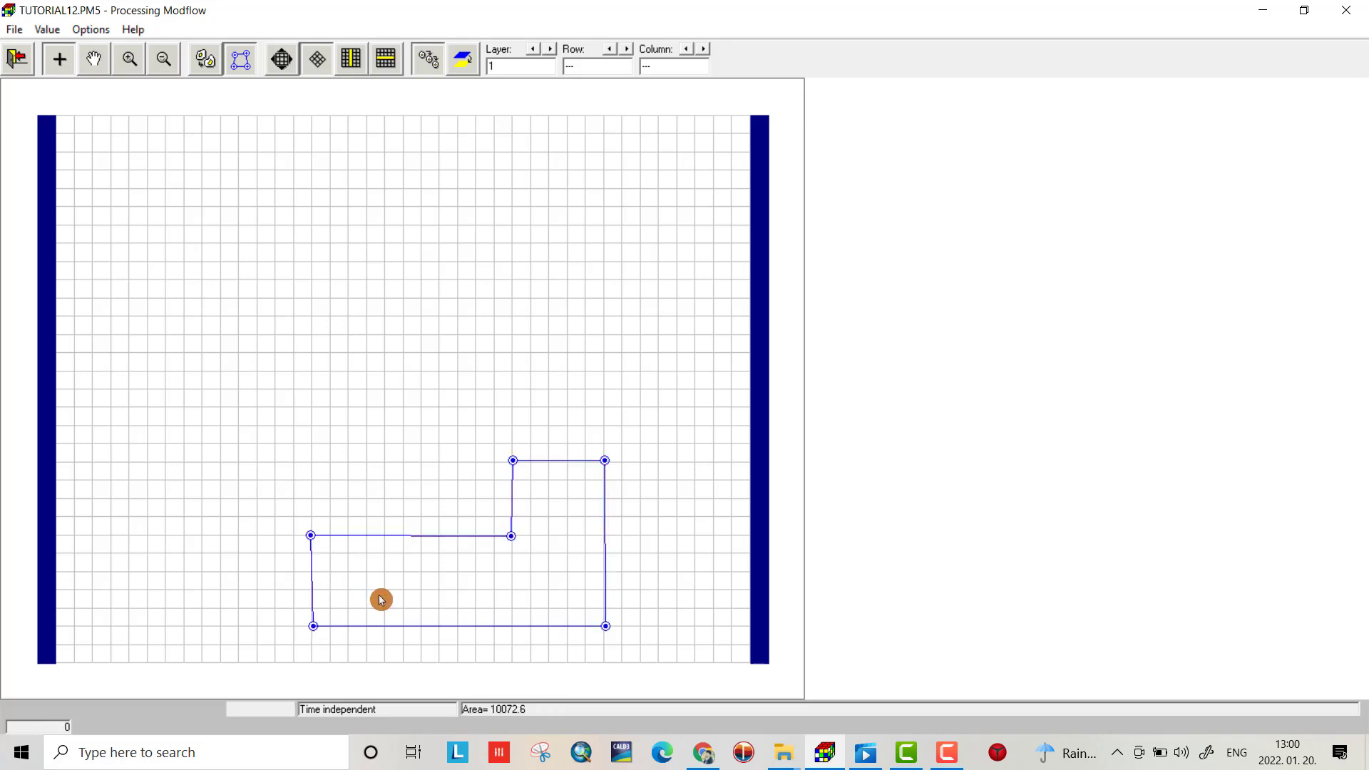
Transfer a cell status (IBOUND) of 0 to the cells inside the L-shaped polygon.
left_click(382, 591)
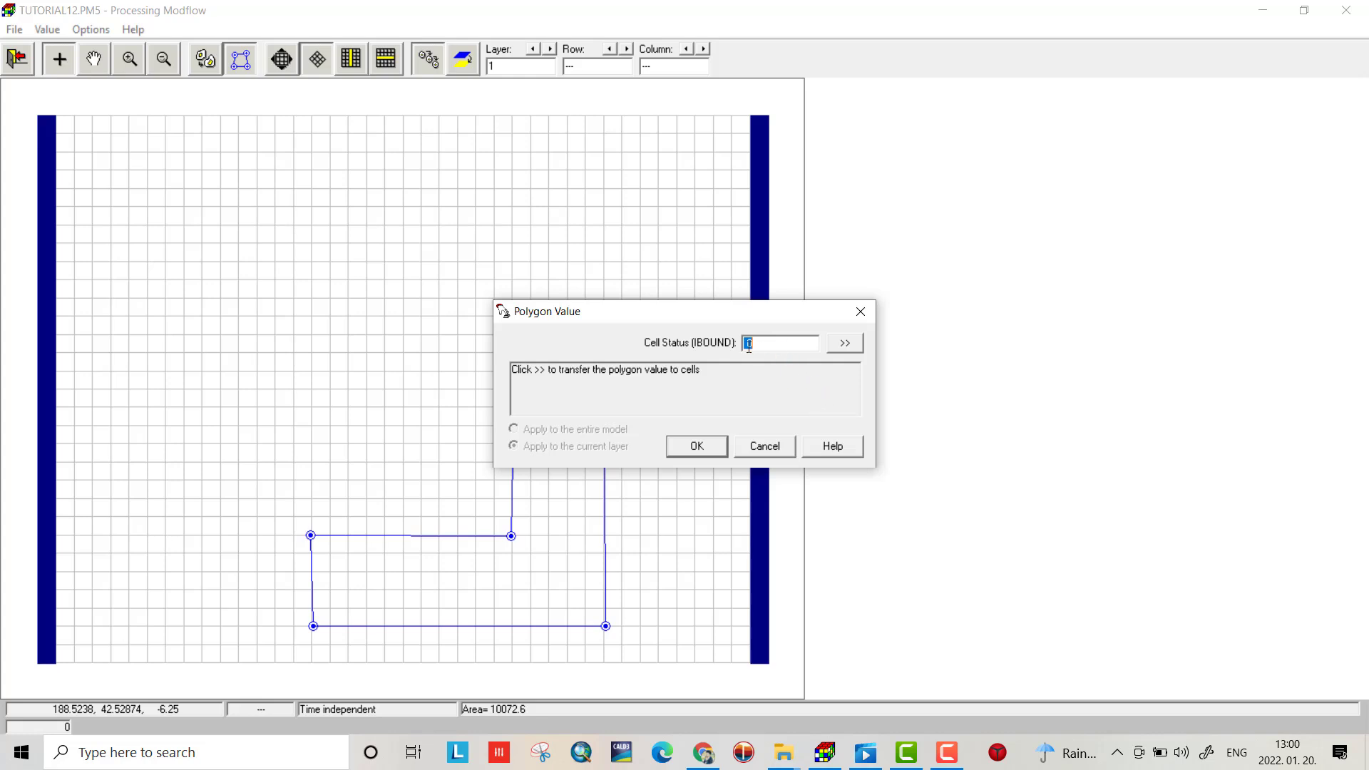
left_click(839, 353)
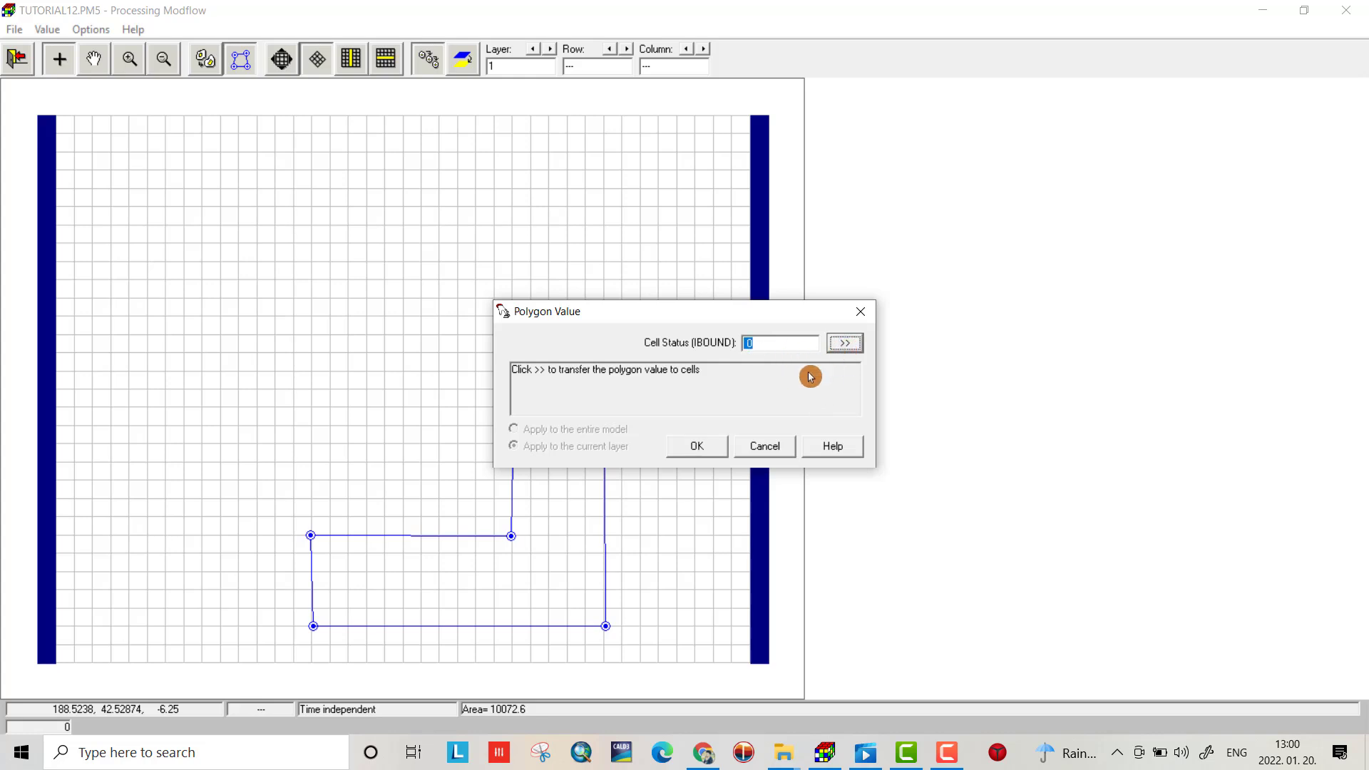
left_click(690, 447)
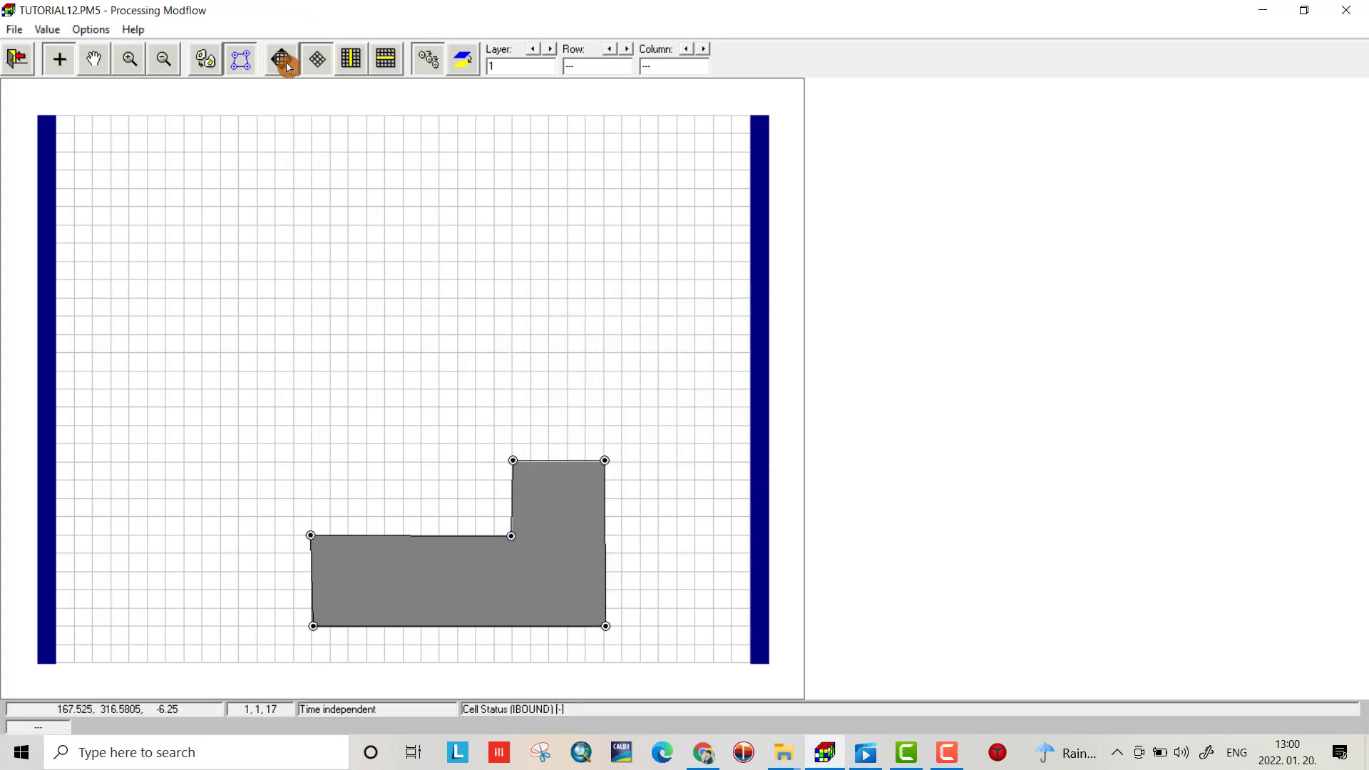
Draw a closed five-vertex polygon with an area of about 8843 across the upper edge of the grid.
left_click(266, 105)
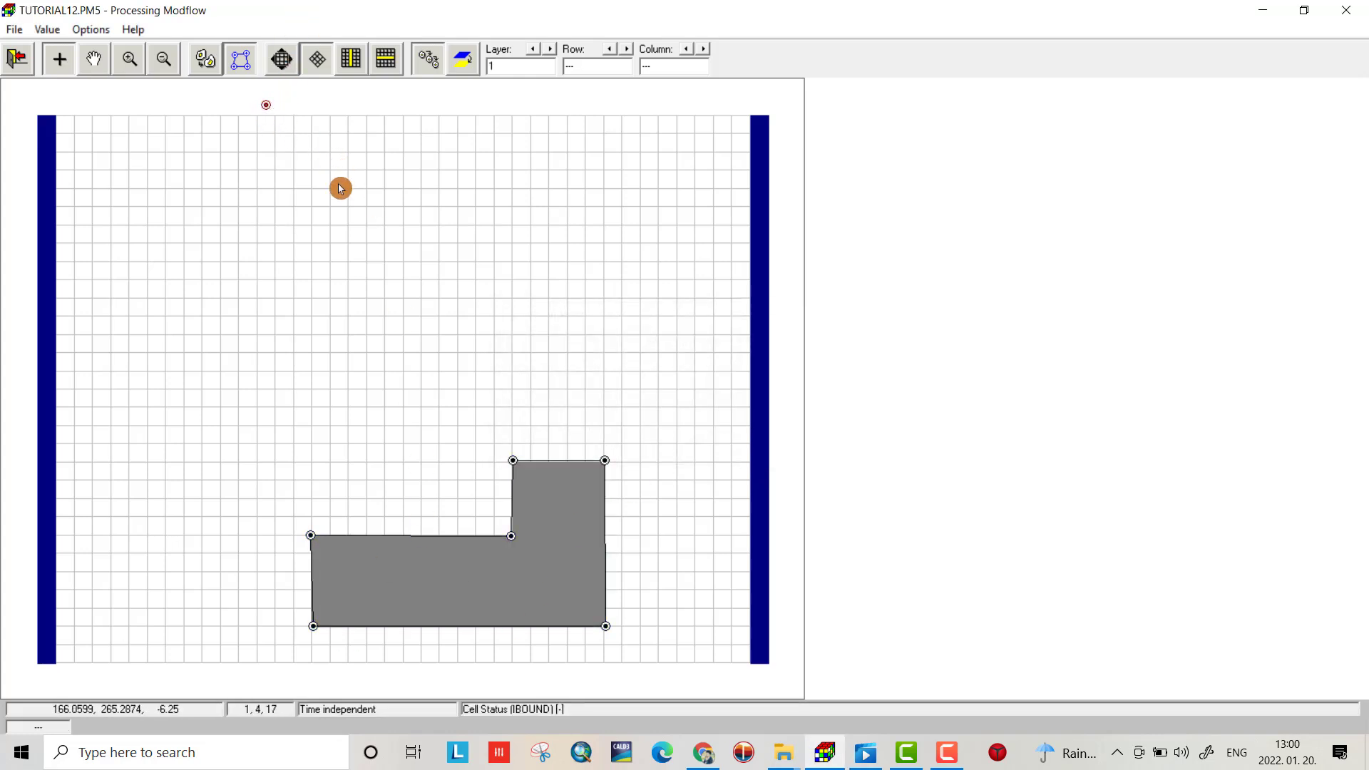
left_click(334, 196)
left_click(452, 220)
left_click(565, 185)
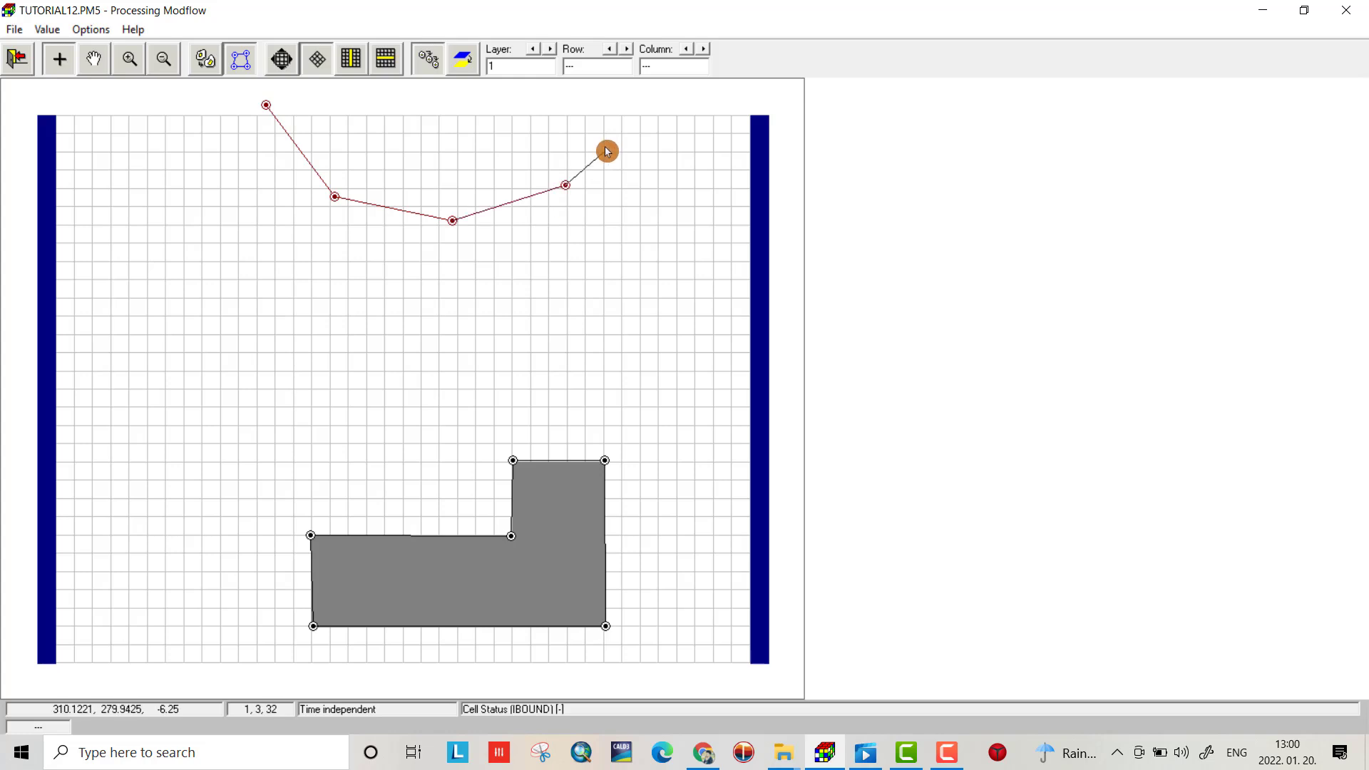
left_click(619, 99)
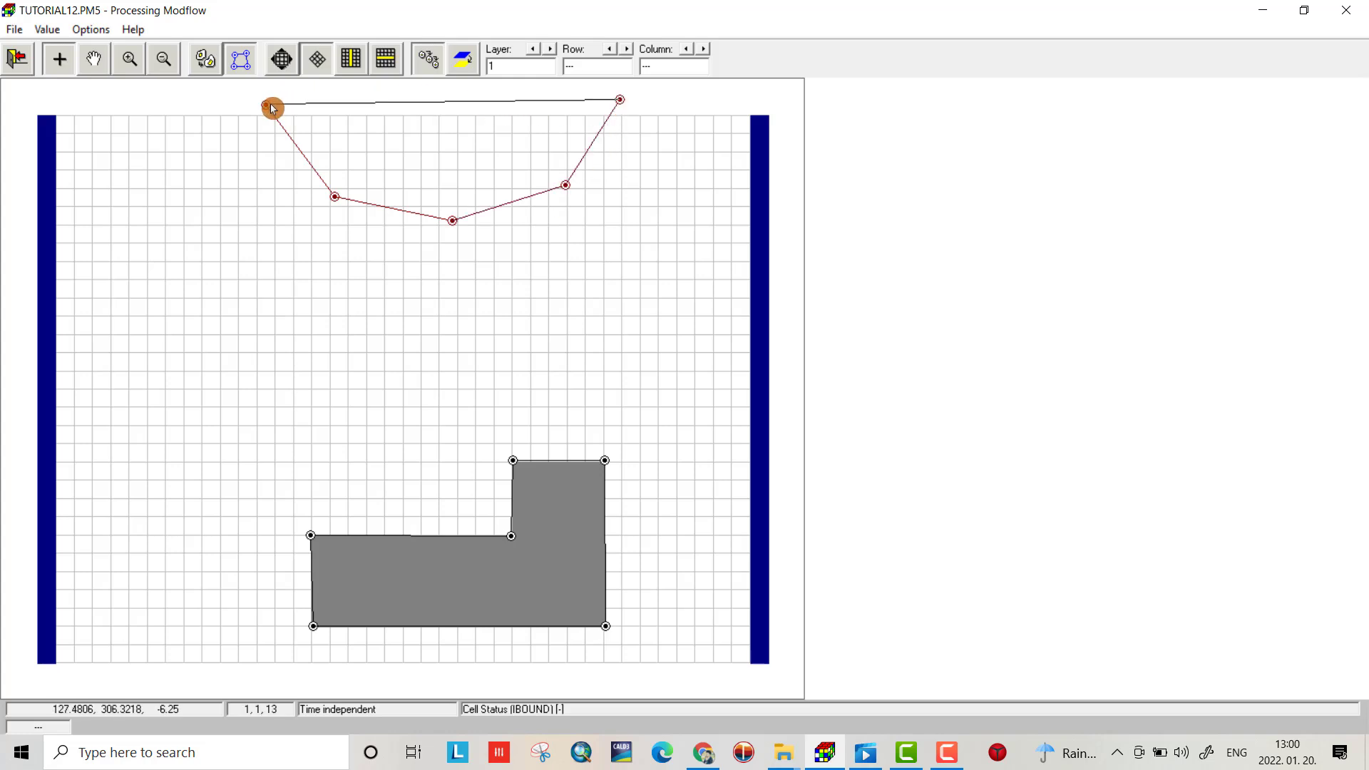
left_click(266, 106)
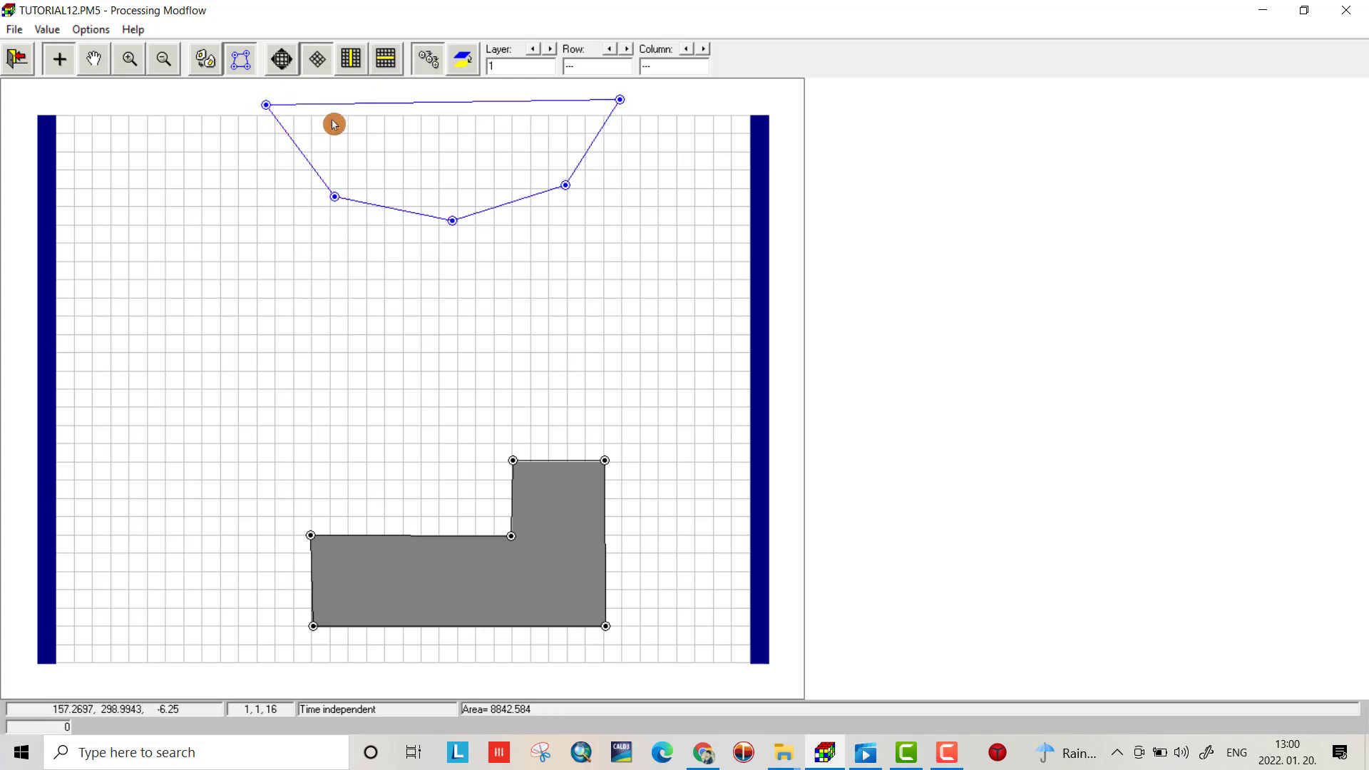
Transfer a cell status (IBOUND) of 0 to the cells inside the new five-vertex polygon.
right_click(426, 145)
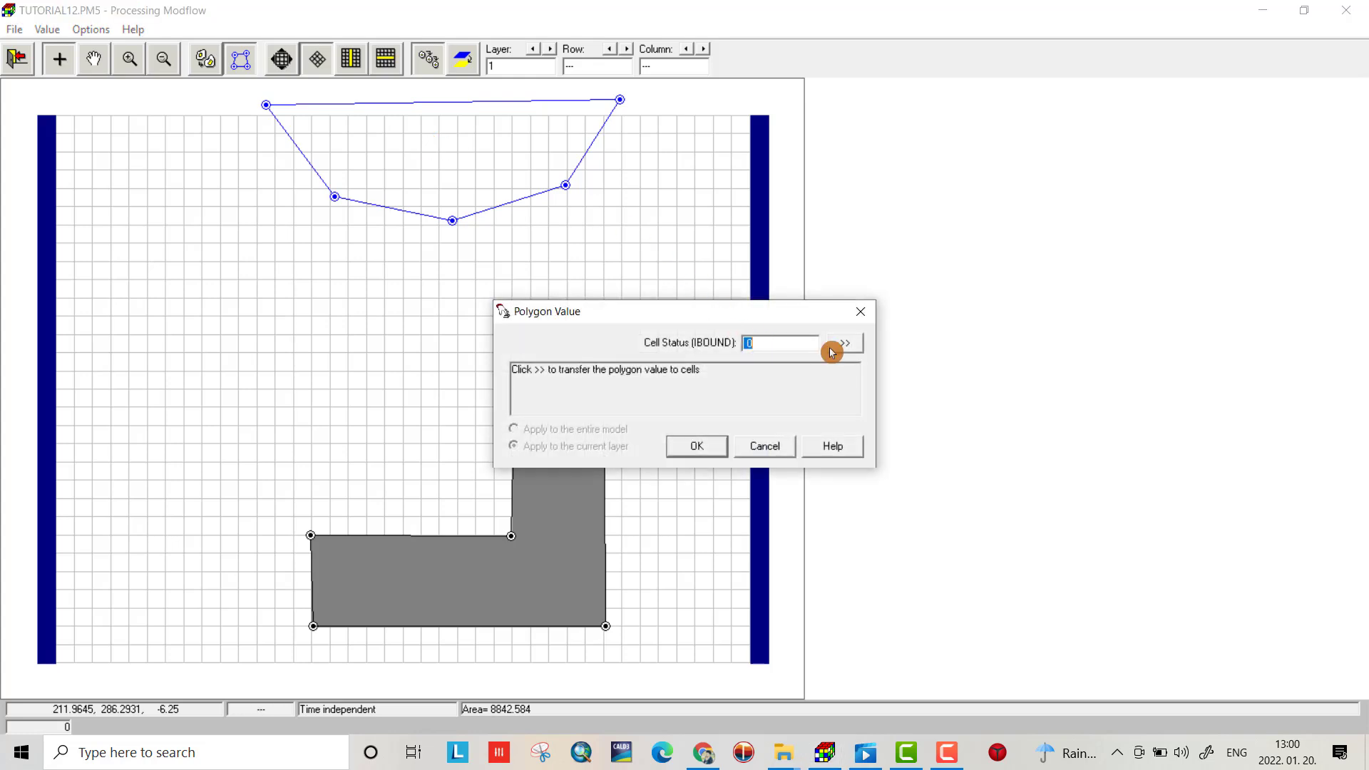
left_click(845, 344)
left_click(692, 446)
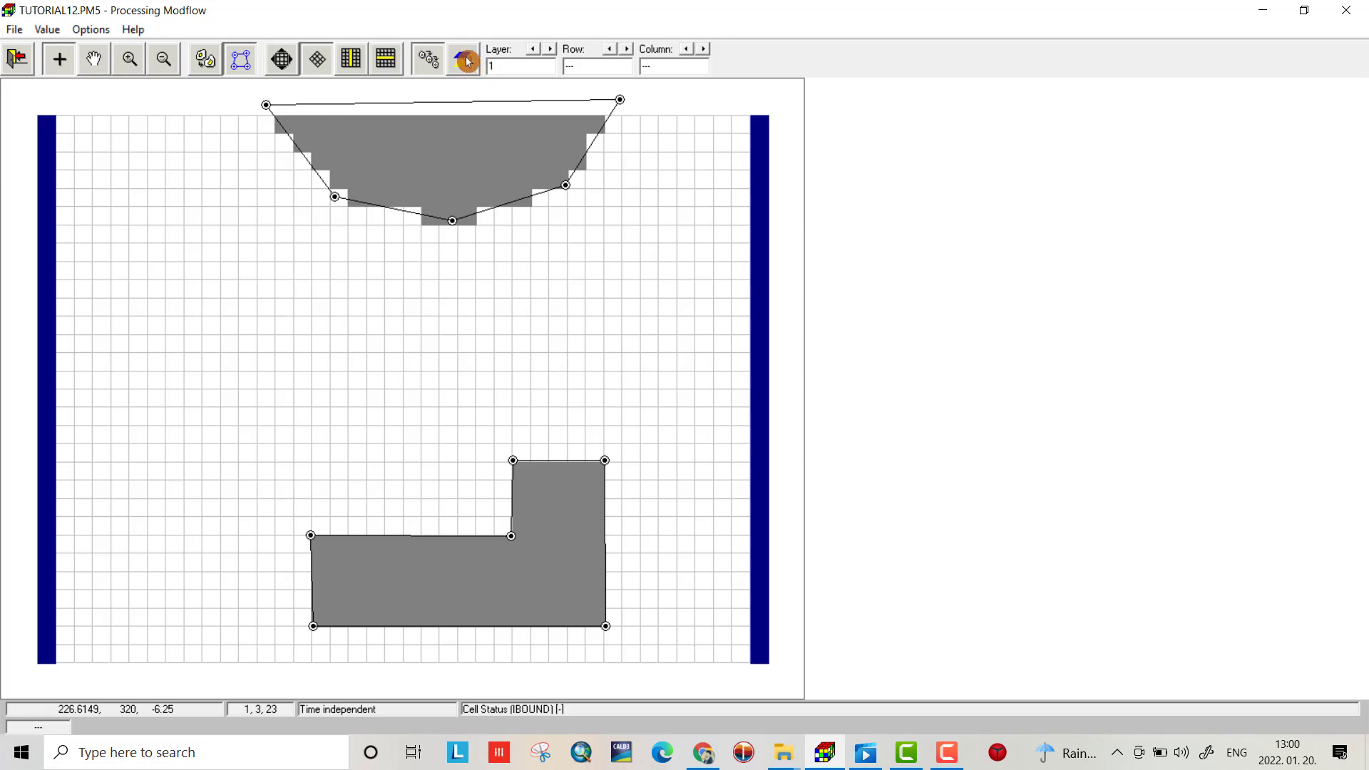
Copy the layer 1 IBOUND cell status to layer 2 with layer copy and save the changes.
left_click(553, 49)
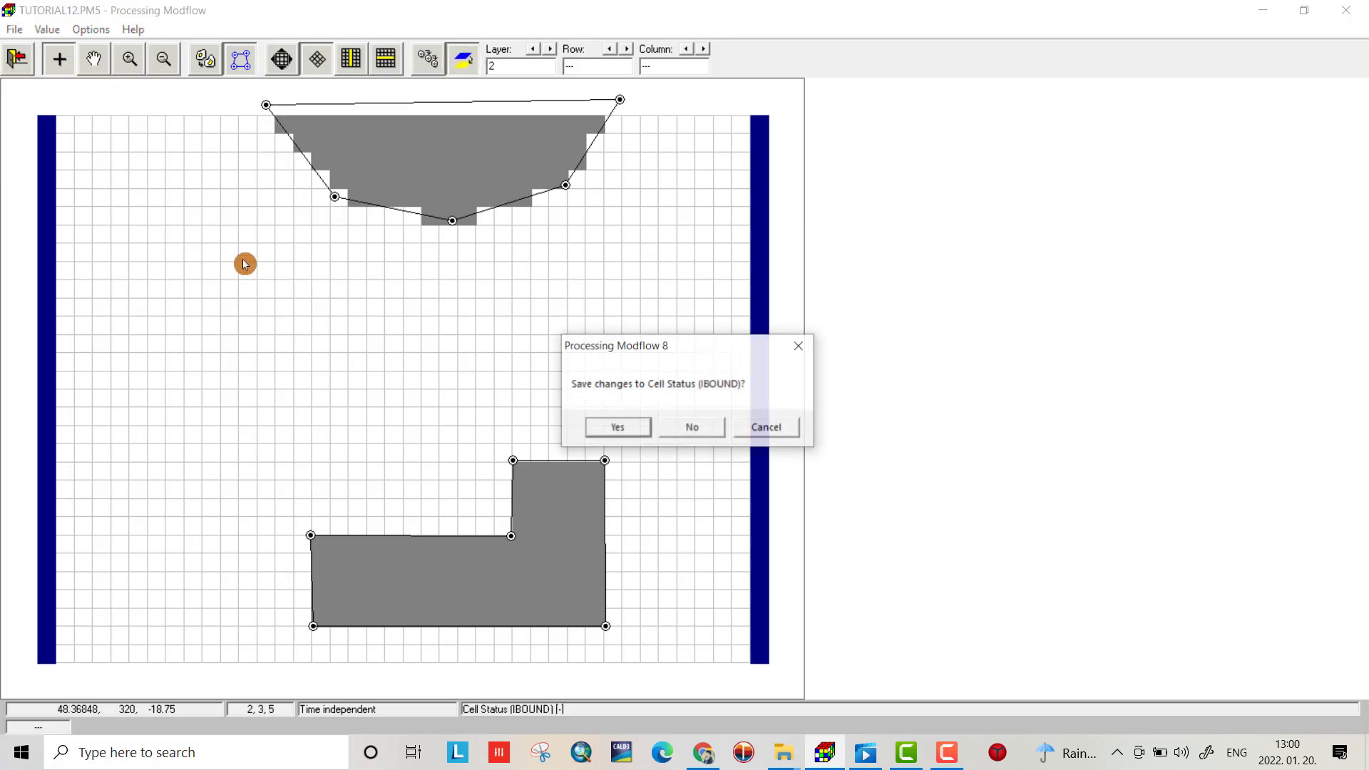
left_click(637, 428)
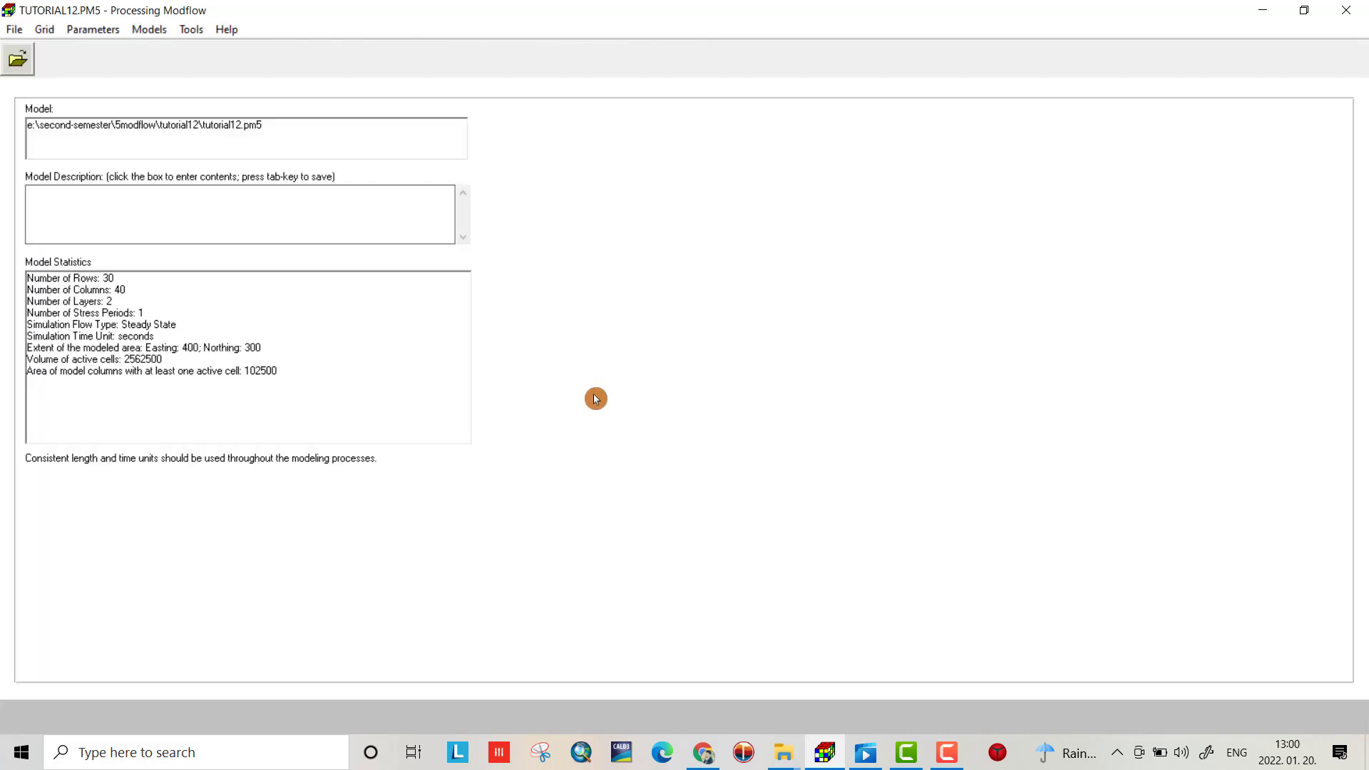
Open the transport-model cell status (ICBUND) and set the cell at layer 1, row 1, column 1 to -1.
left_click(45, 29)
mouse_move(67, 89)
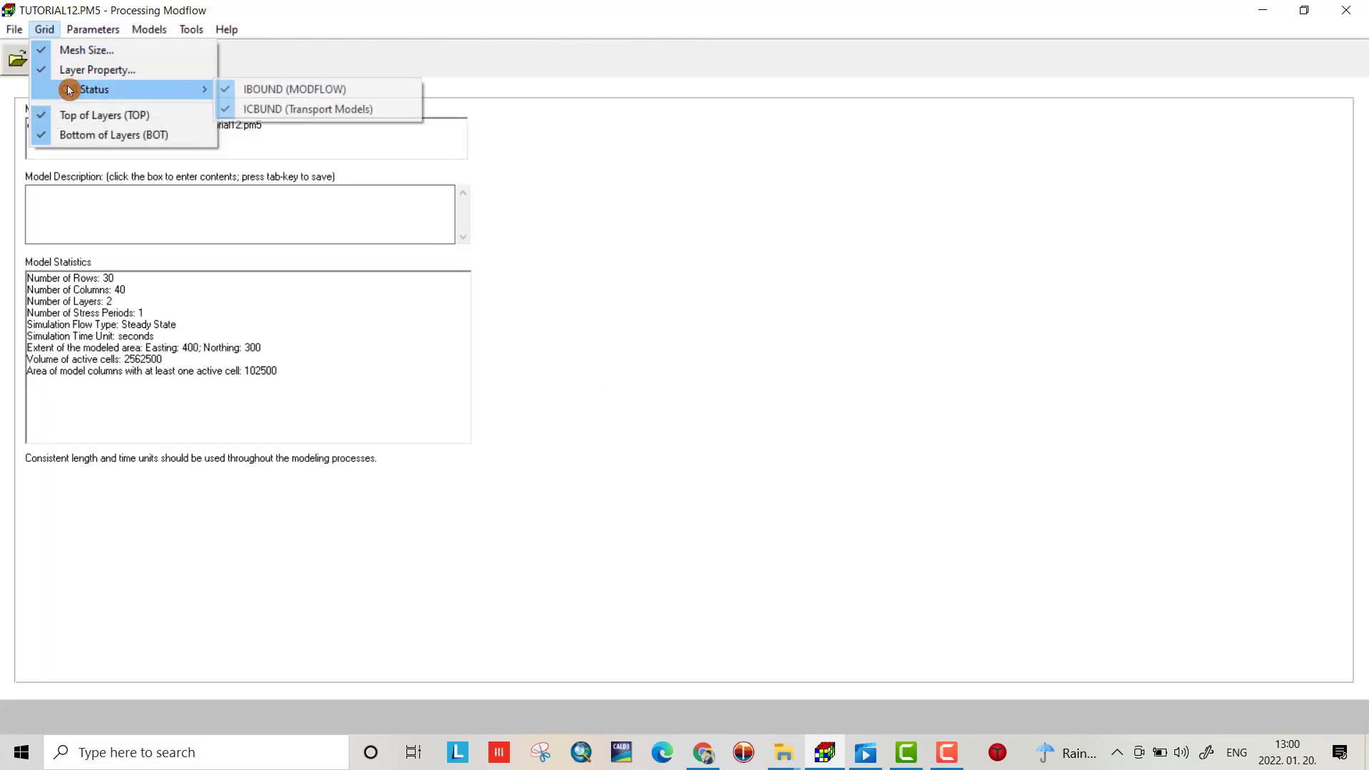
left_click(289, 113)
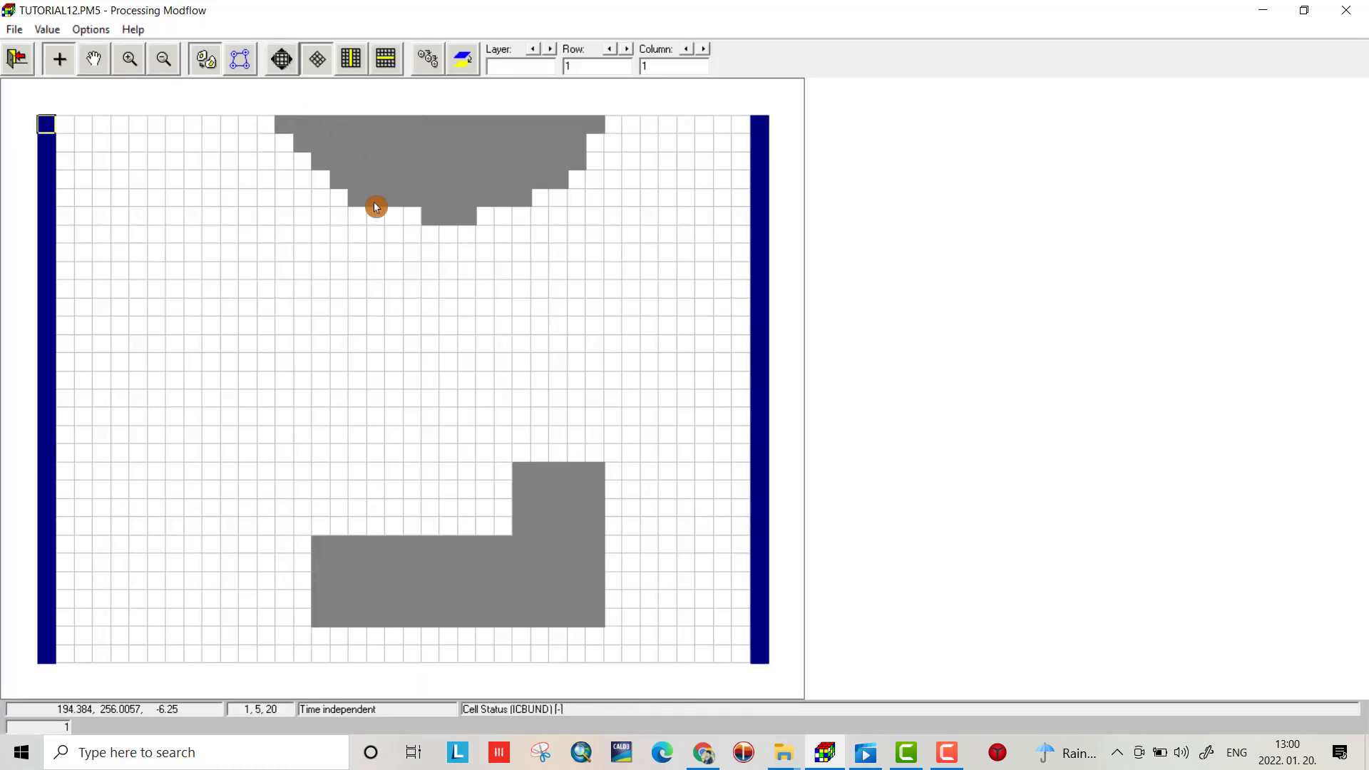
right_click(47, 125)
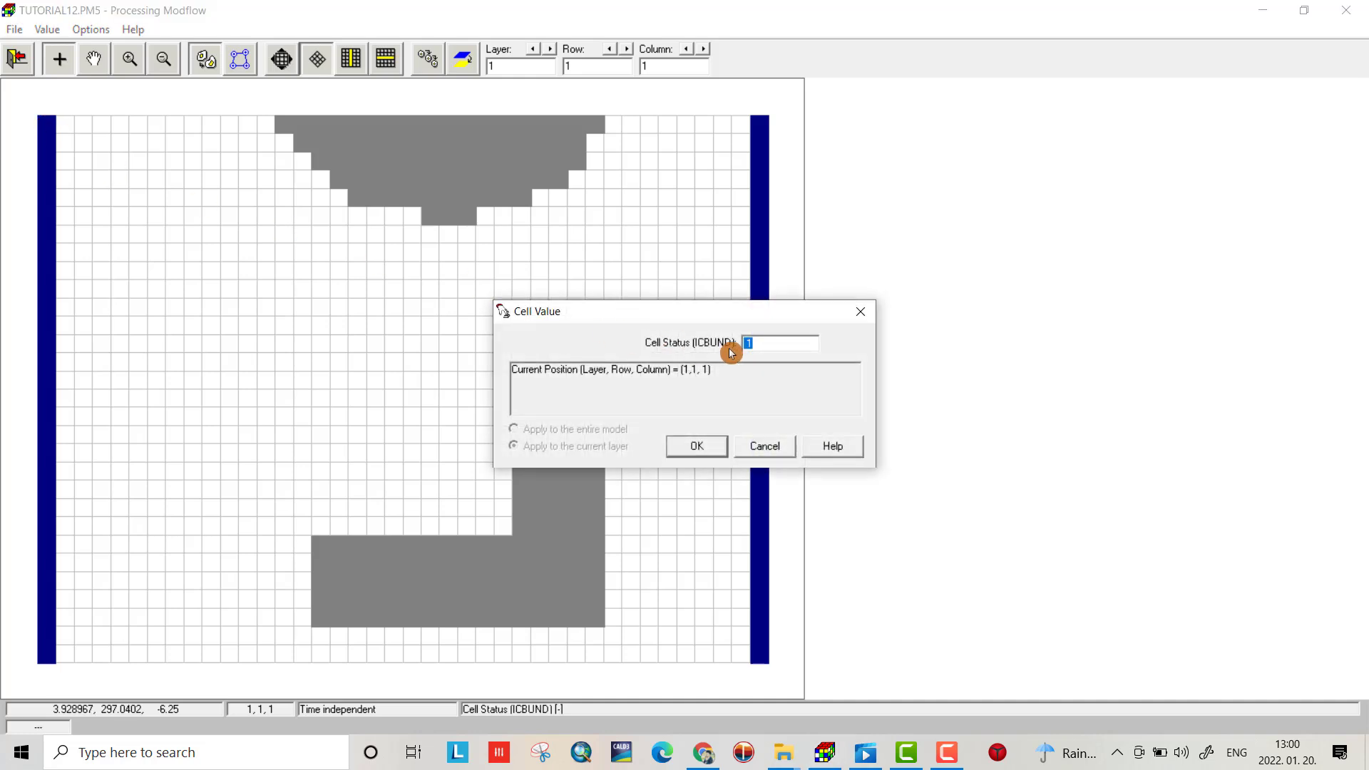
type("-1")
left_click(690, 455)
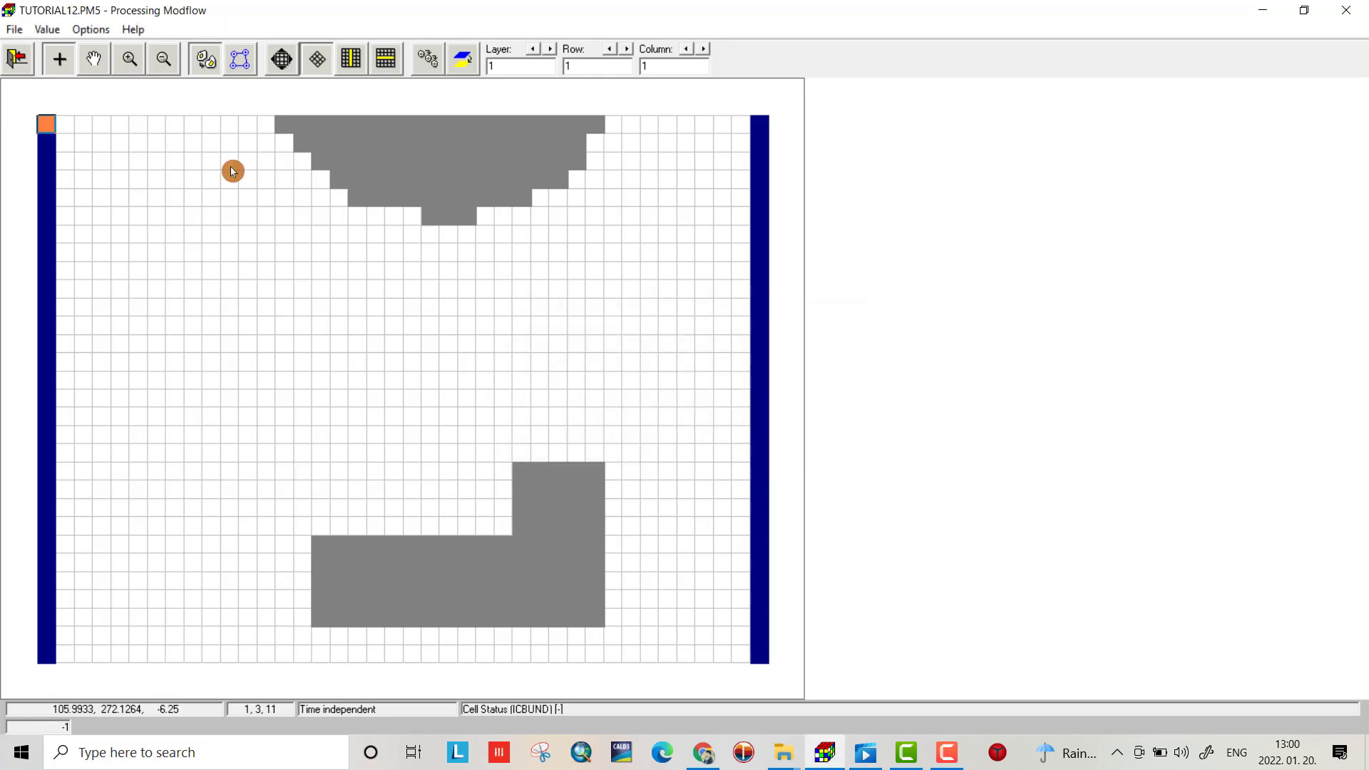
Turn on cell-value duplication and copy the ICBUND value of -1 down column 1 to row 30.
left_click(432, 70)
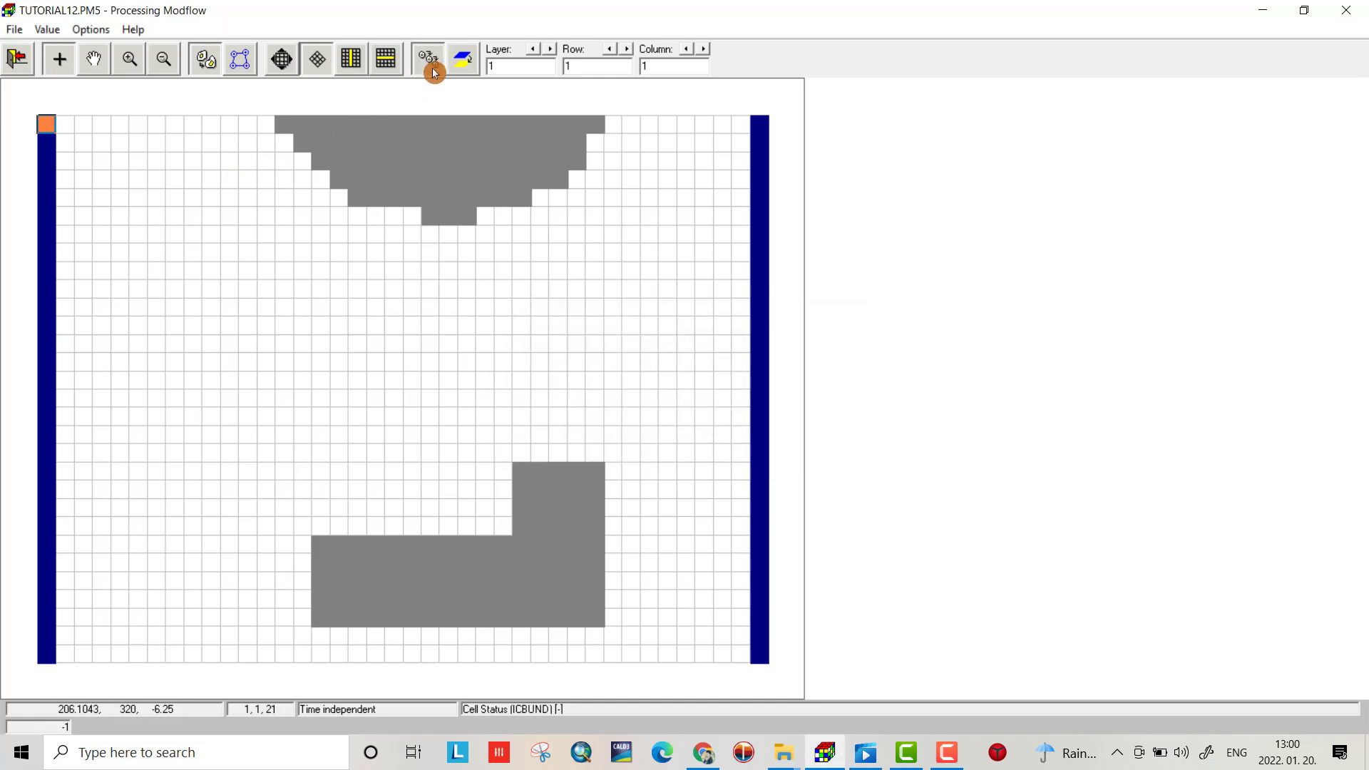
key("Down")
key("Down")
key("Down")
key("Down")
key("Down")
key("Down")
key("Down")
key("Down")
key("Down")
key("Down")
key("Down")
key("Down")
key("Down")
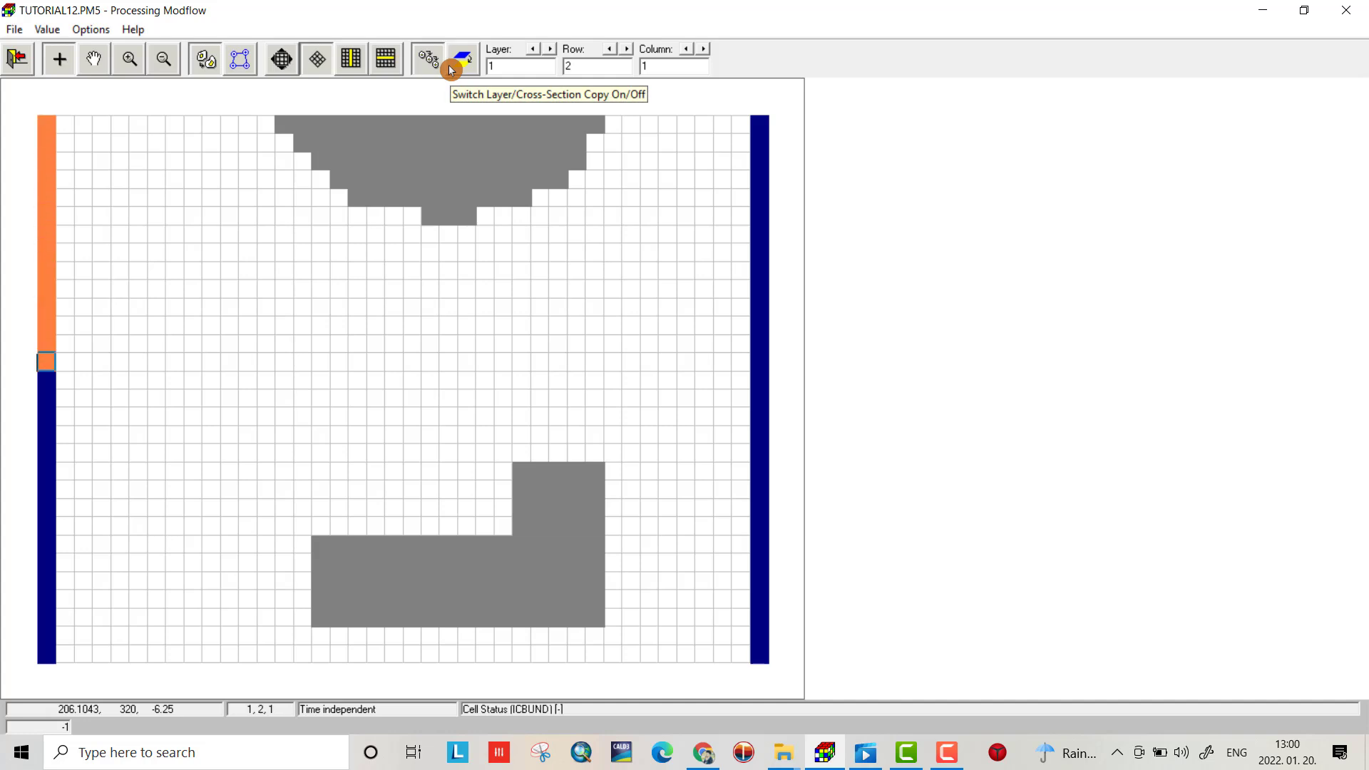
key("Down")
key("Down")
key("Down")
key("Down")
key("Down")
key("Down")
key("Down")
key("Down")
key("Down")
key("Down")
key("Down")
key("Down")
key("Down")
key("Down")
key("Down")
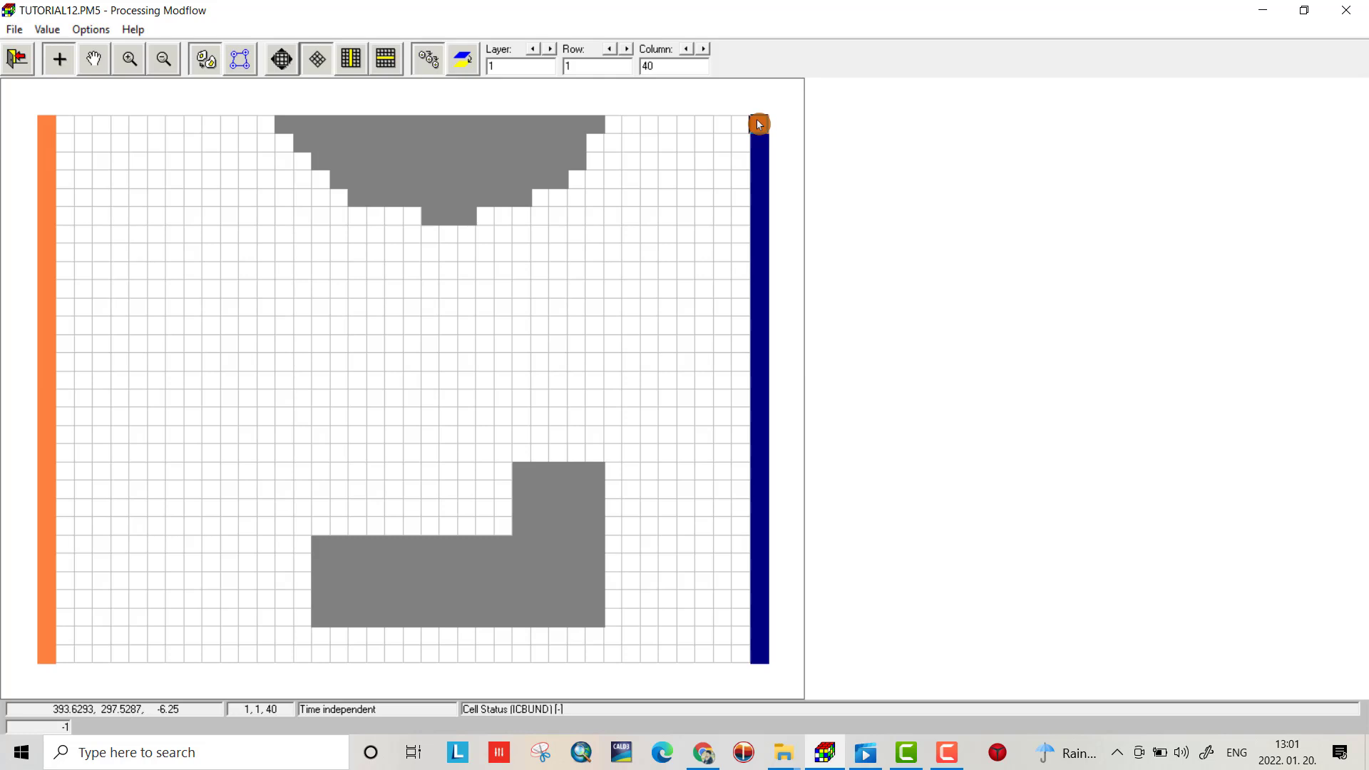
Copy the ICBUND value of -1 down column 40 in layer 1, from row 1 to row 30.
key("Down")
key("Down")
key("Down")
key("Down")
key("Down")
key("Down")
key("Down")
key("Down")
key("Down")
key("Down")
key("Down")
key("Down")
key("Down")
key("Down")
key("Down")
key("Down")
key("Down")
key("Down")
key("Down")
key("Down")
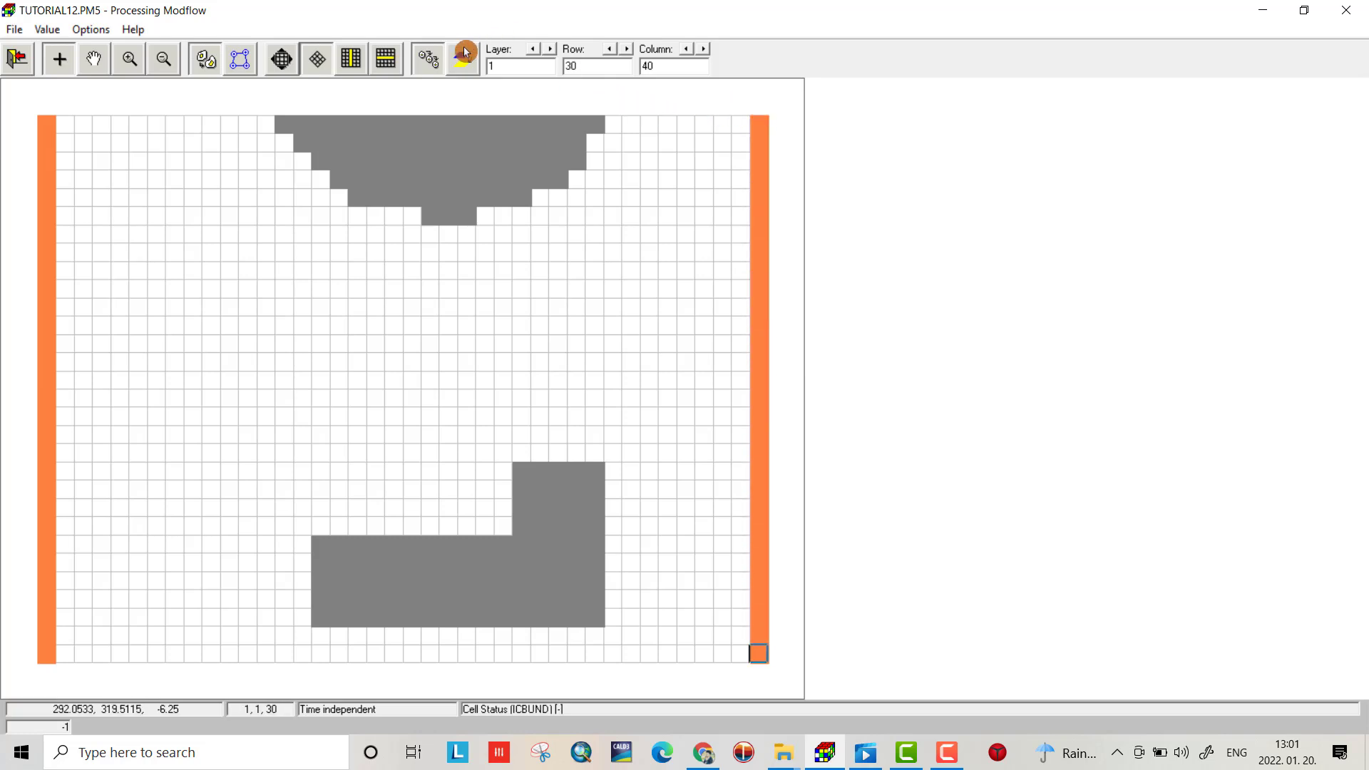
Copy the layer 1 ICBUND cell status to layer 2 with layer copy and save the changes.
left_click(550, 49)
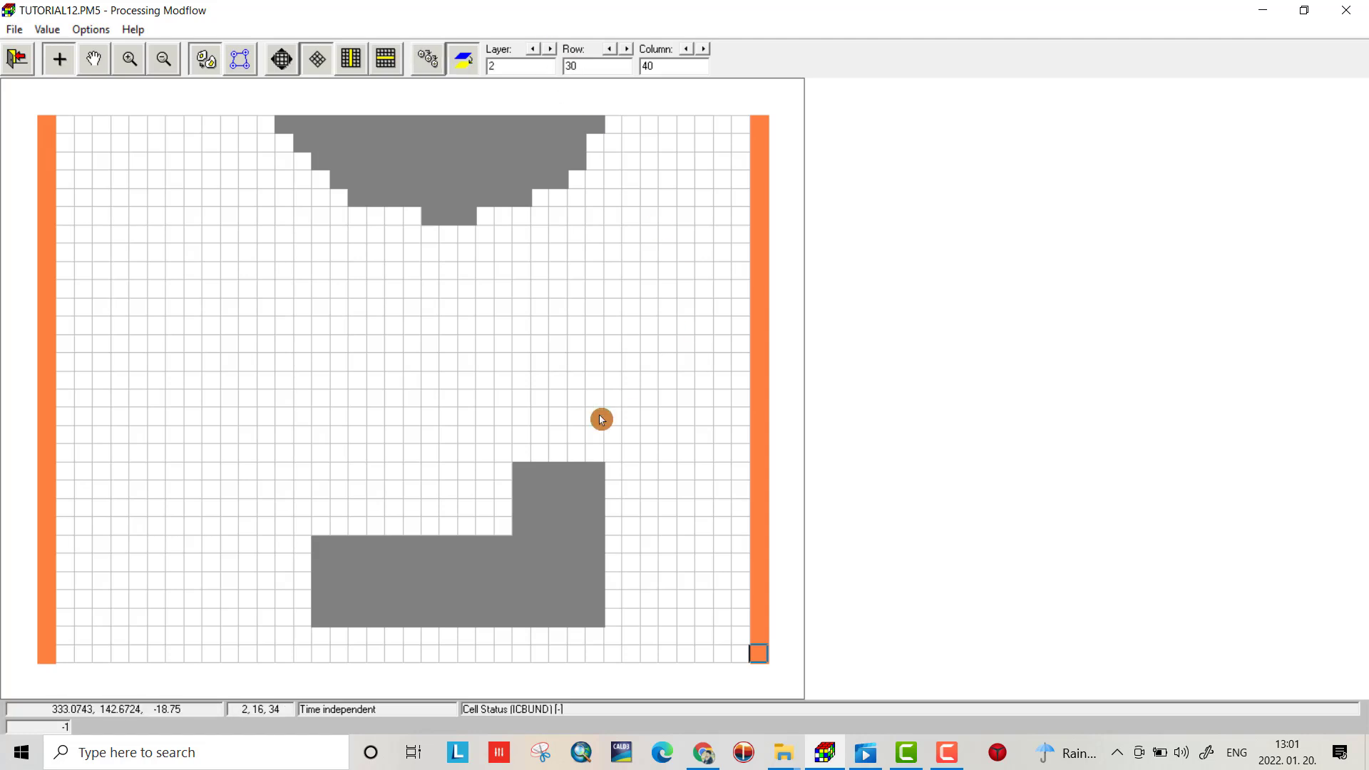
left_click(31, 65)
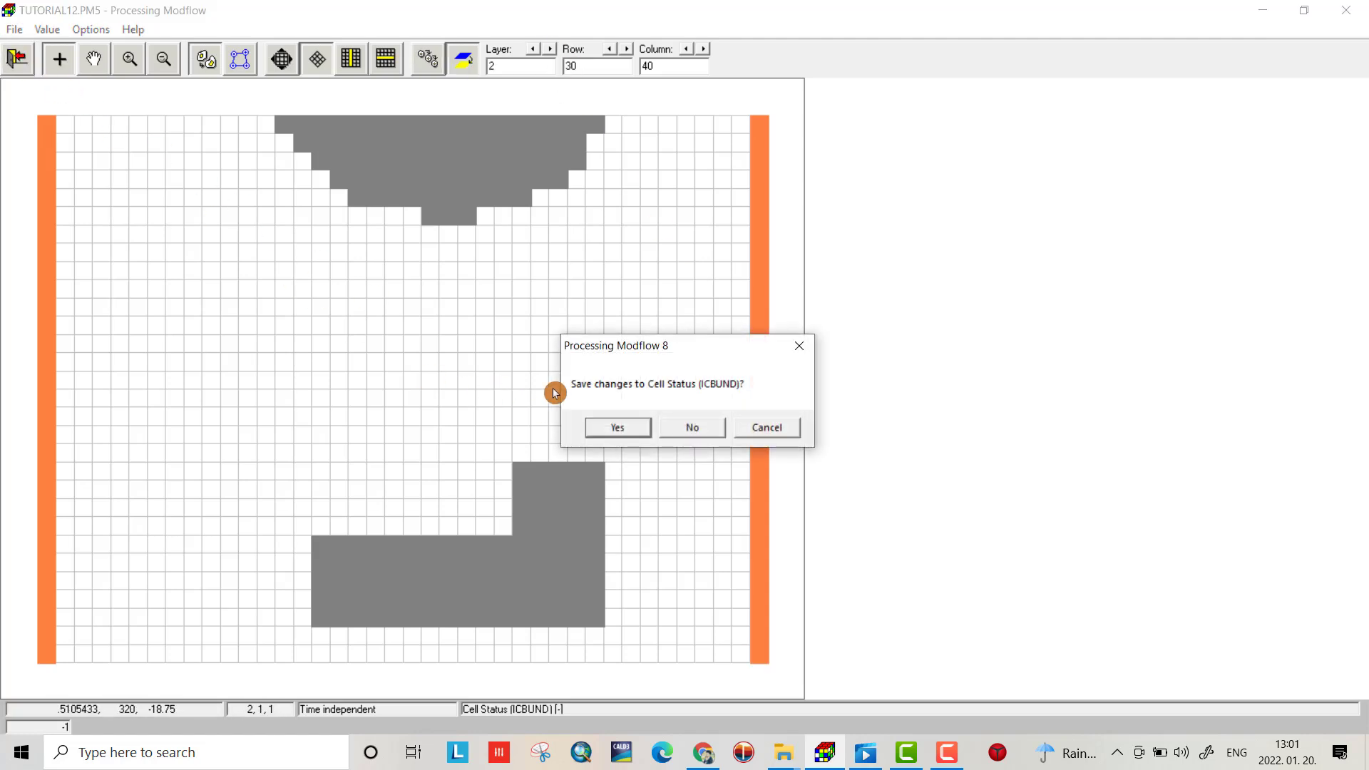
left_click(623, 425)
Open the layer top elevations, using the specified bottom elevations, and reset the top of layer 1 to 0.
left_click(44, 29)
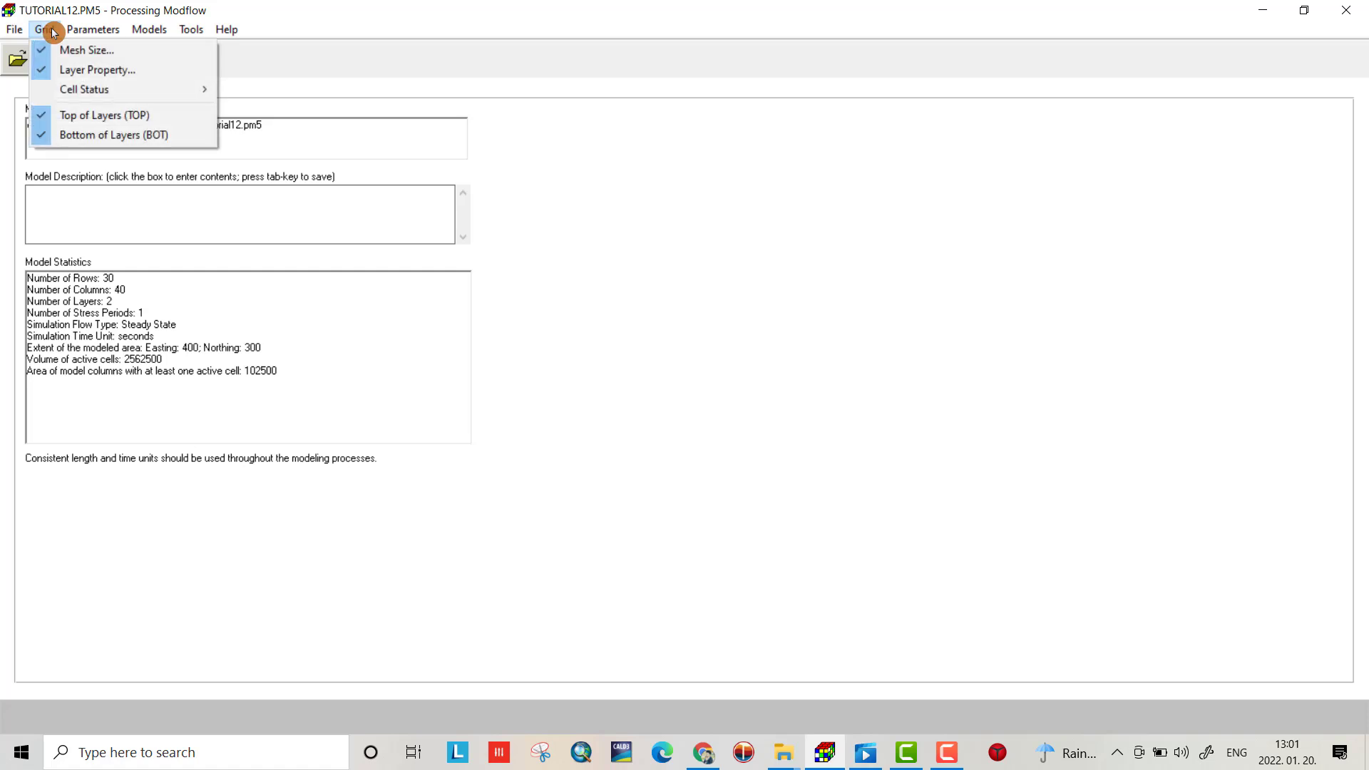
left_click(82, 116)
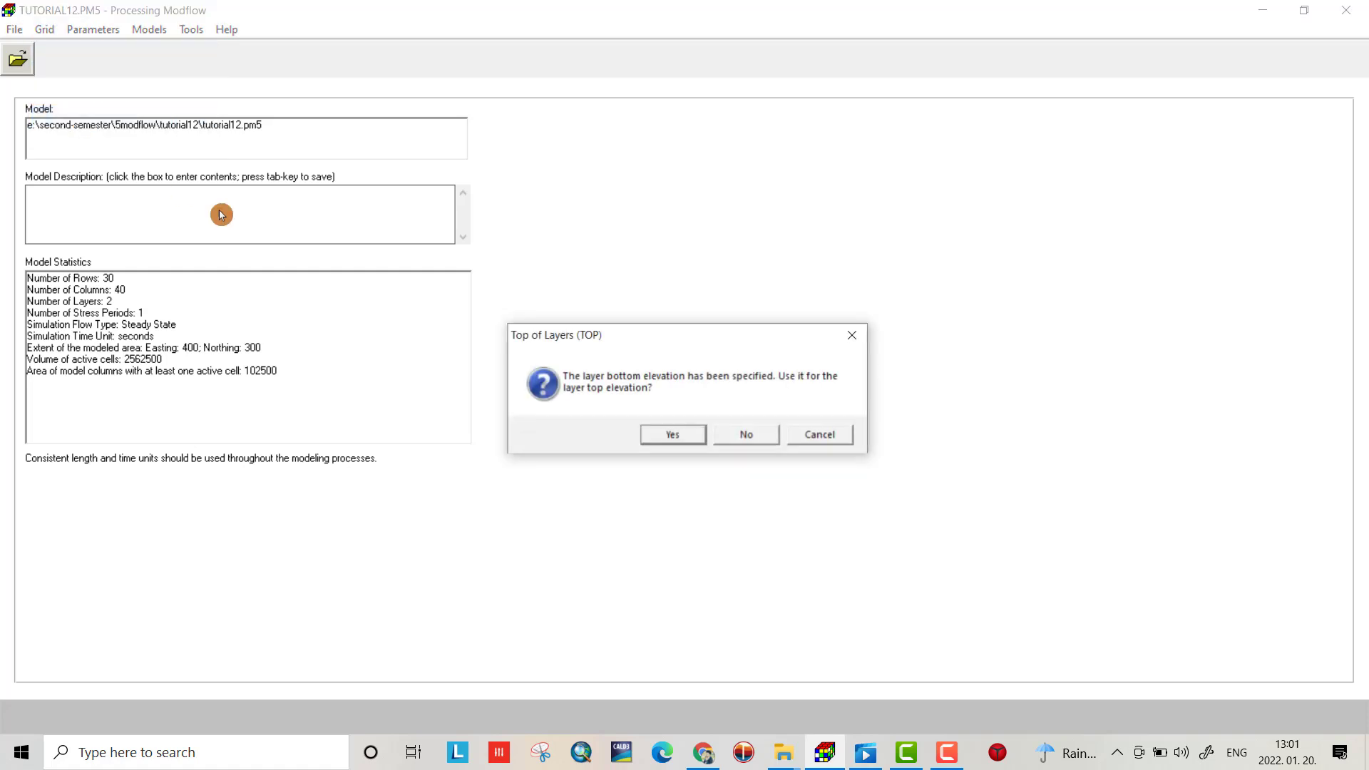
left_click(680, 431)
left_click(47, 29)
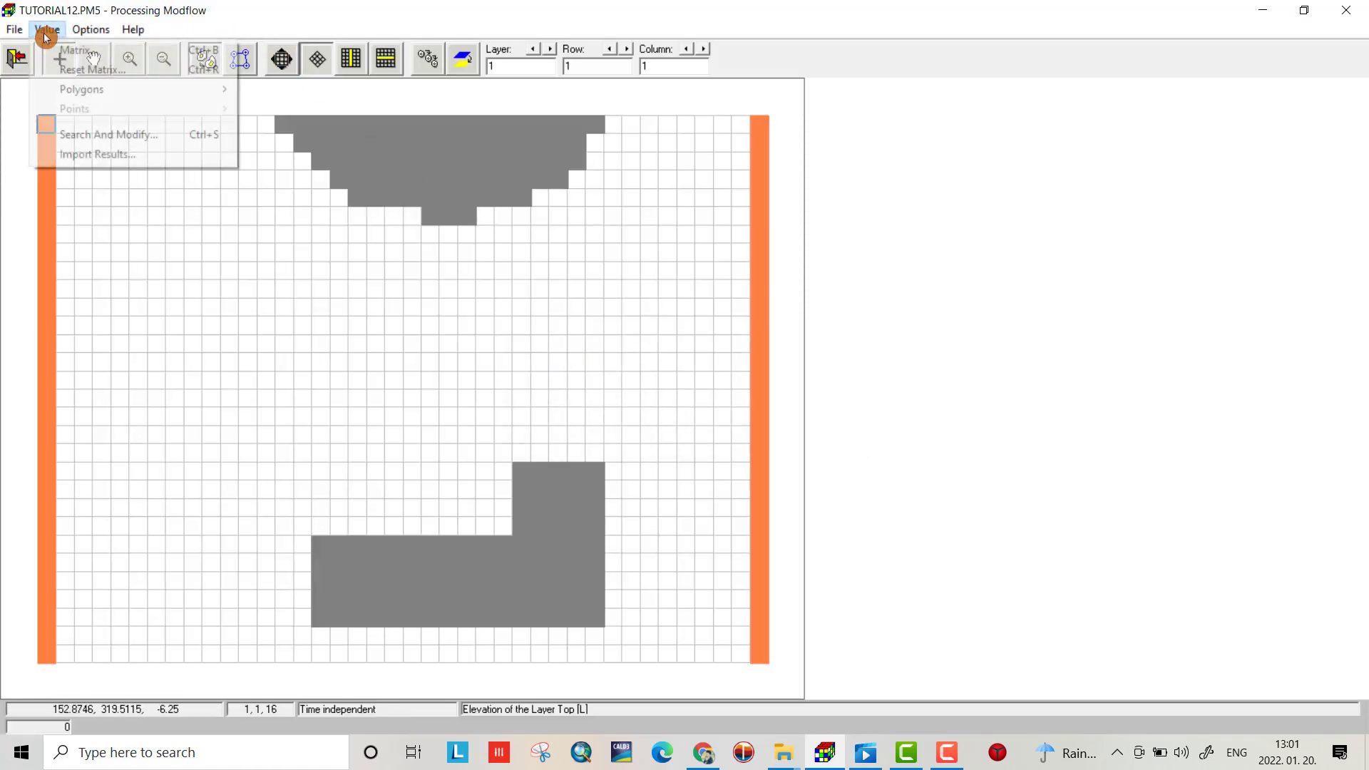
left_click(69, 75)
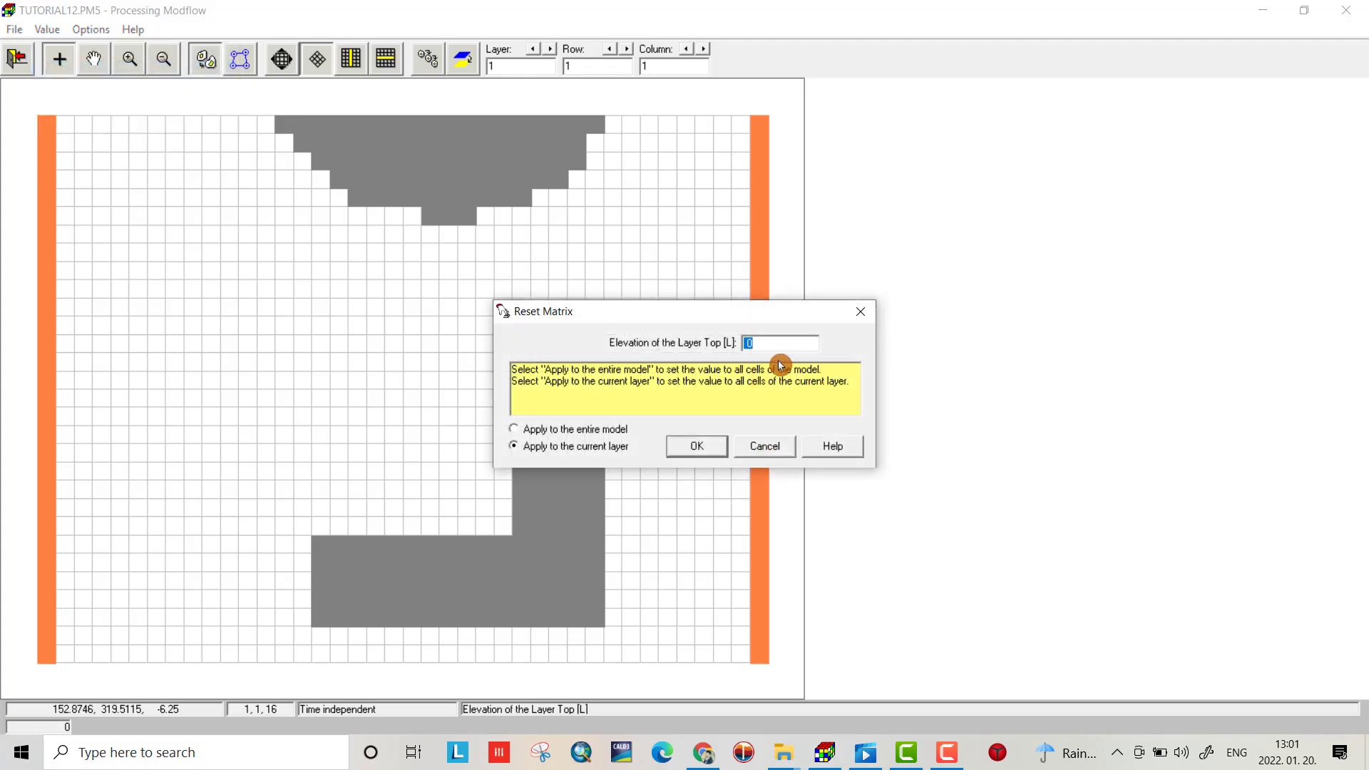
left_click(698, 447)
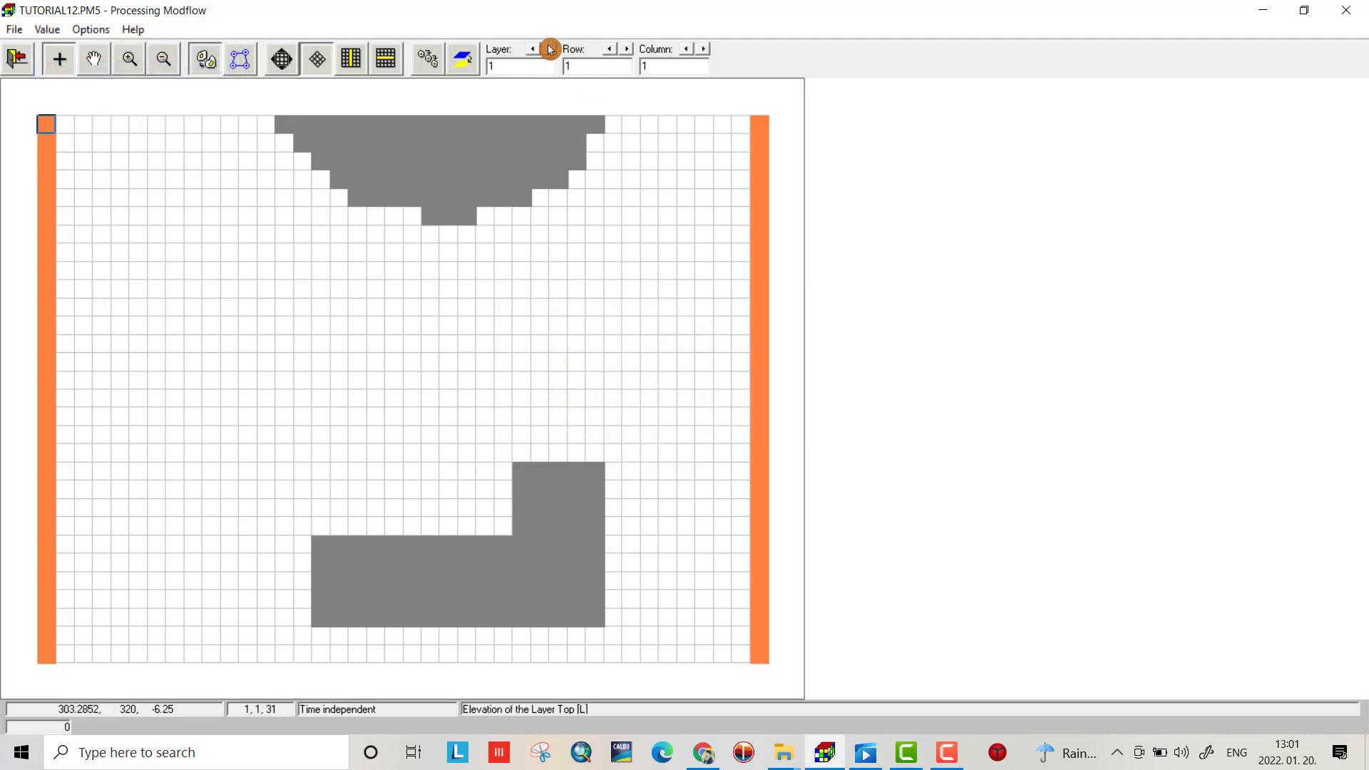
Reset the top elevation of all cells in layer 2 to -20.
left_click(60, 35)
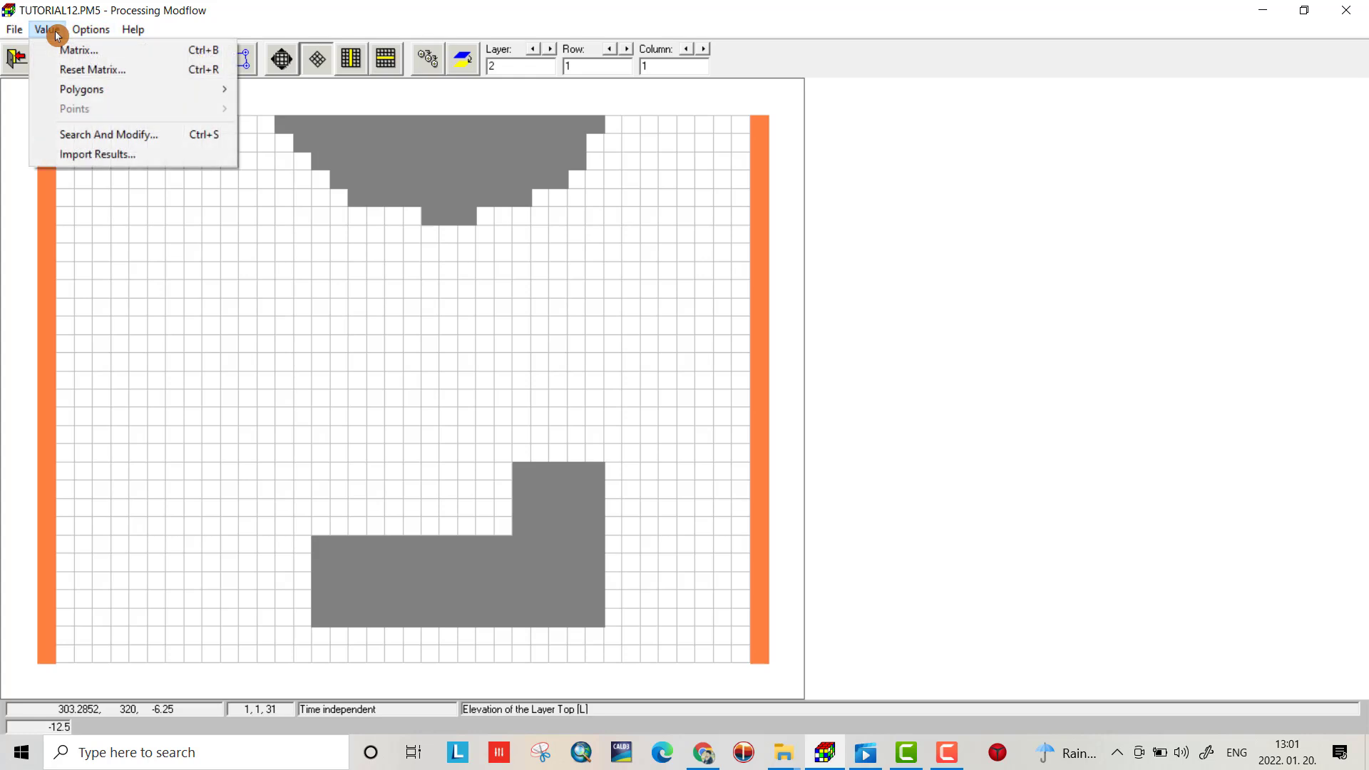
left_click(86, 70)
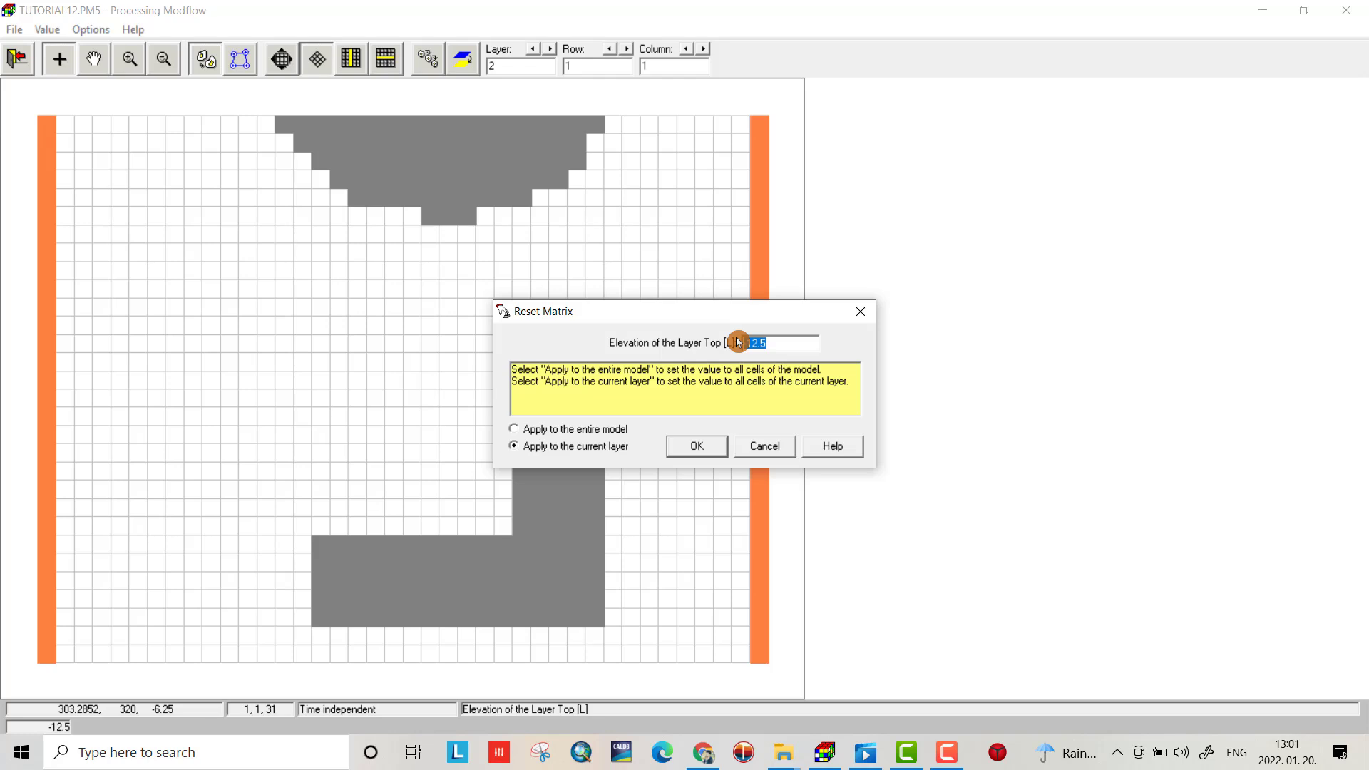
type("-12")
left_click(690, 449)
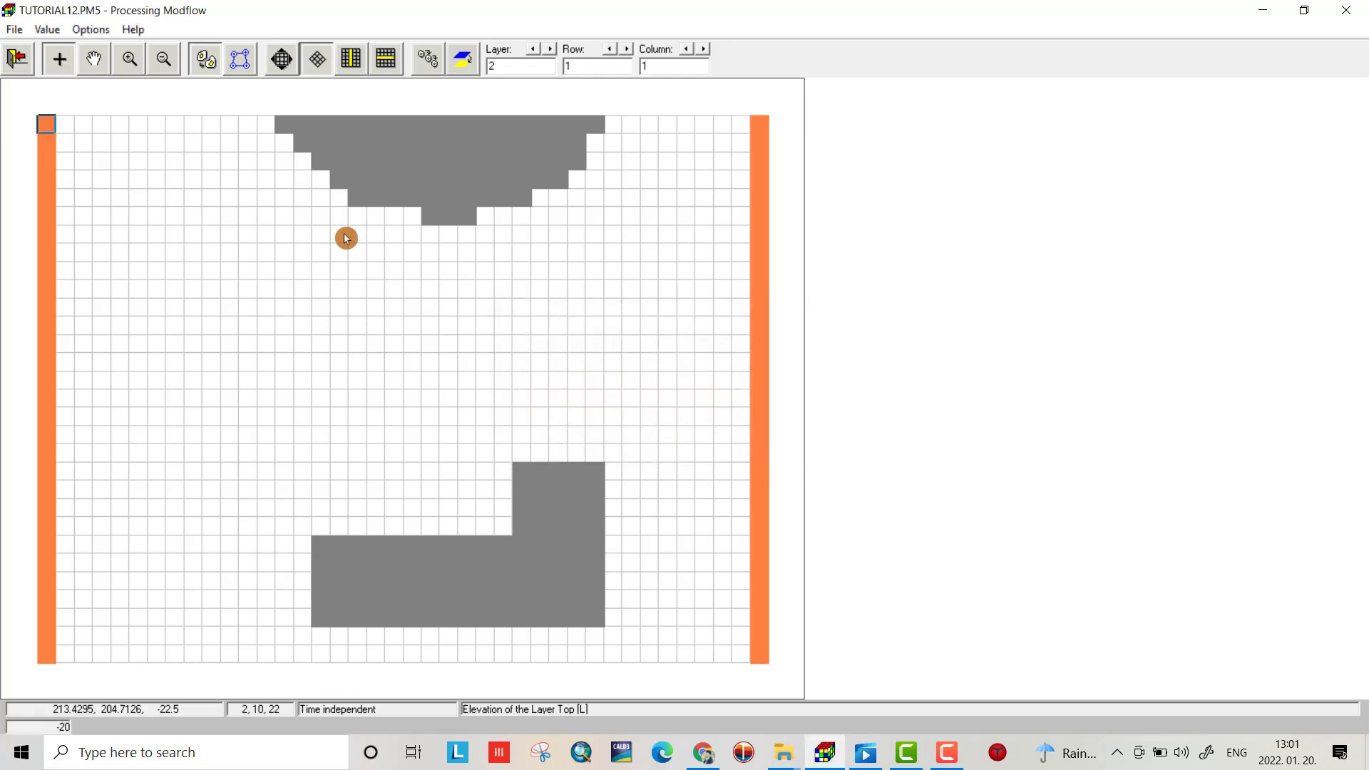
Check the layers in row cross-section view and save the changed layer top elevations.
left_click(385, 61)
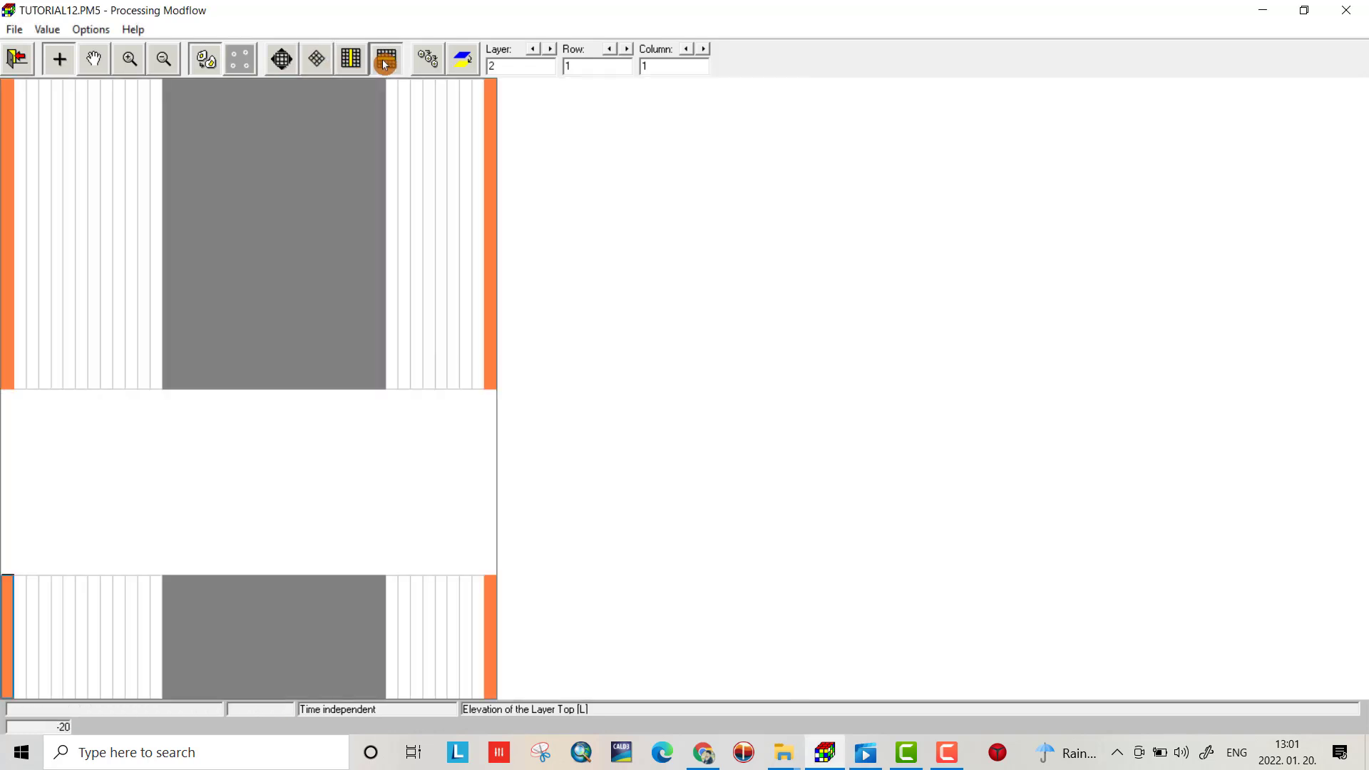
left_click(352, 62)
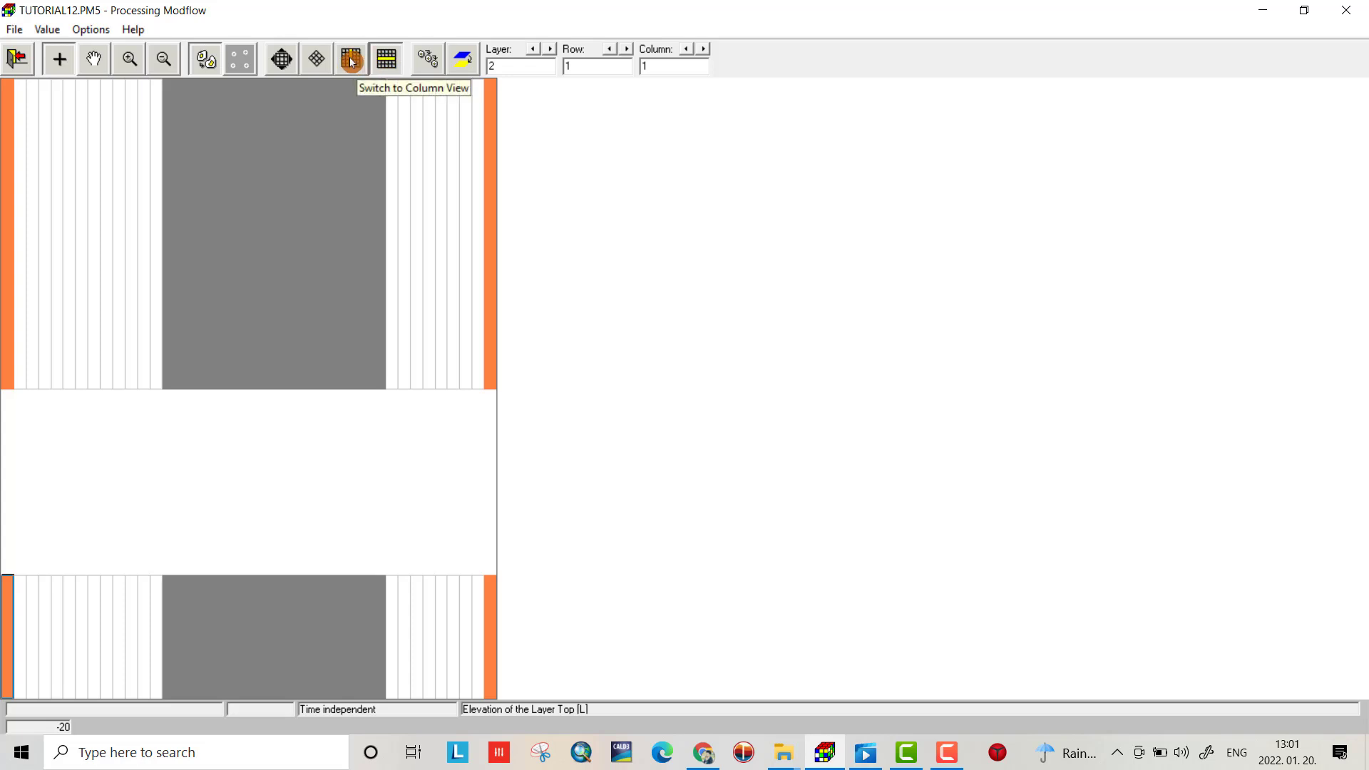
left_click(26, 58)
left_click(599, 426)
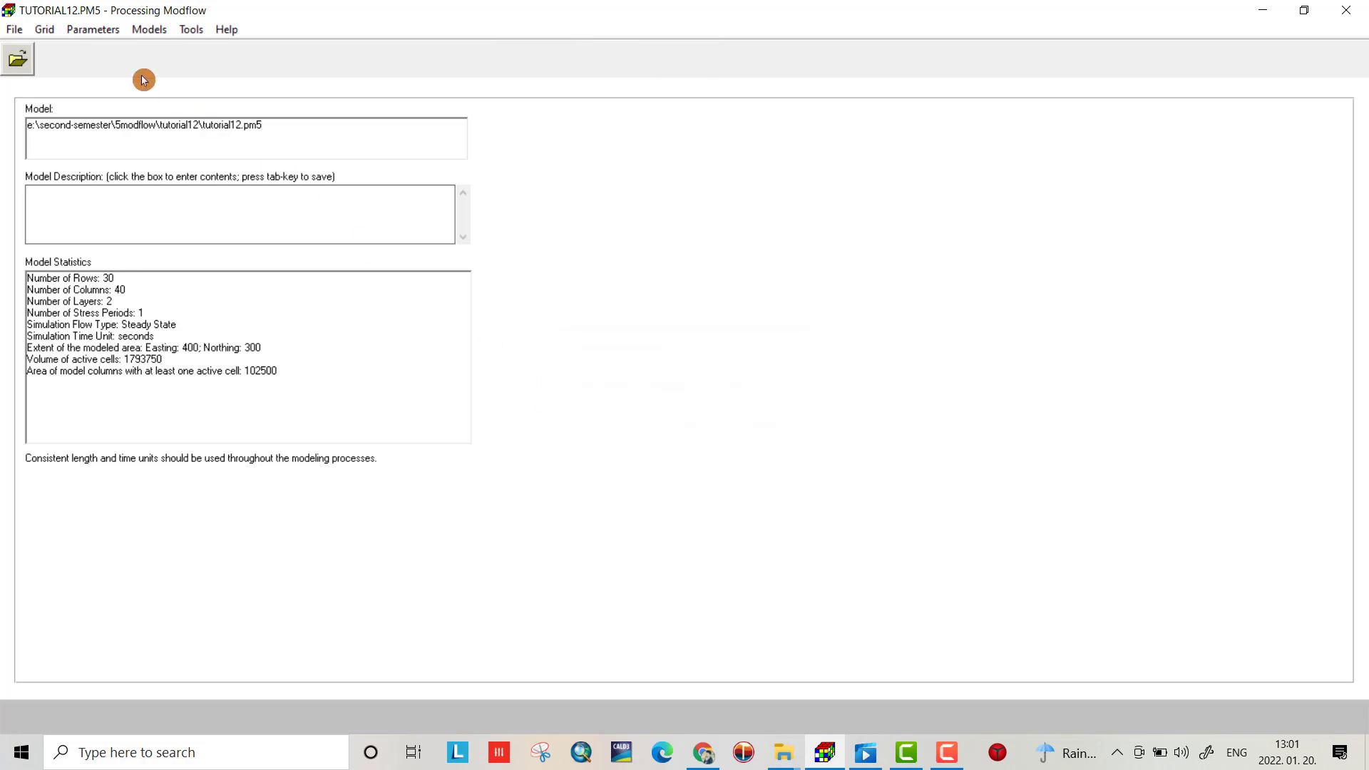
Open the layer bottom elevations, using the specified aquifer top elevations, and reset the bottom of layer 1 to -20.
left_click(44, 29)
left_click(100, 135)
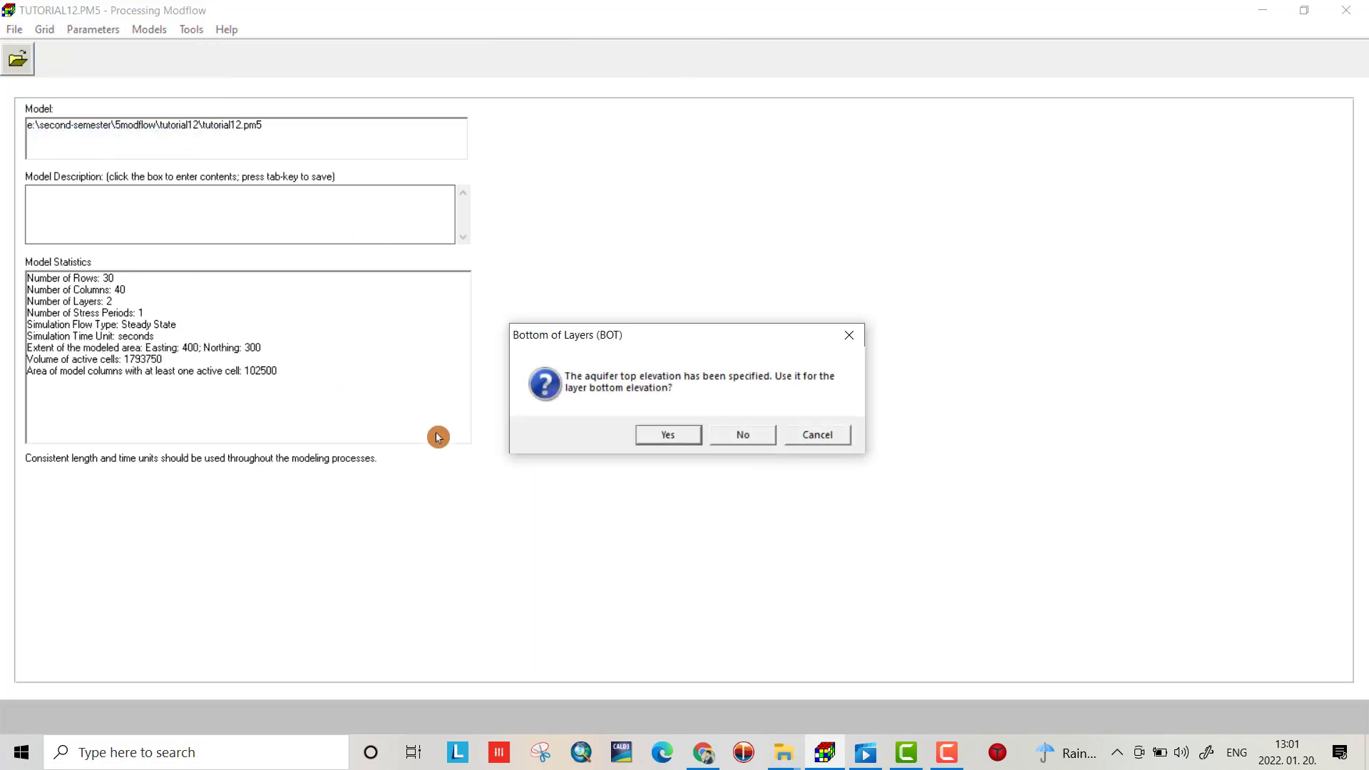
left_click(650, 437)
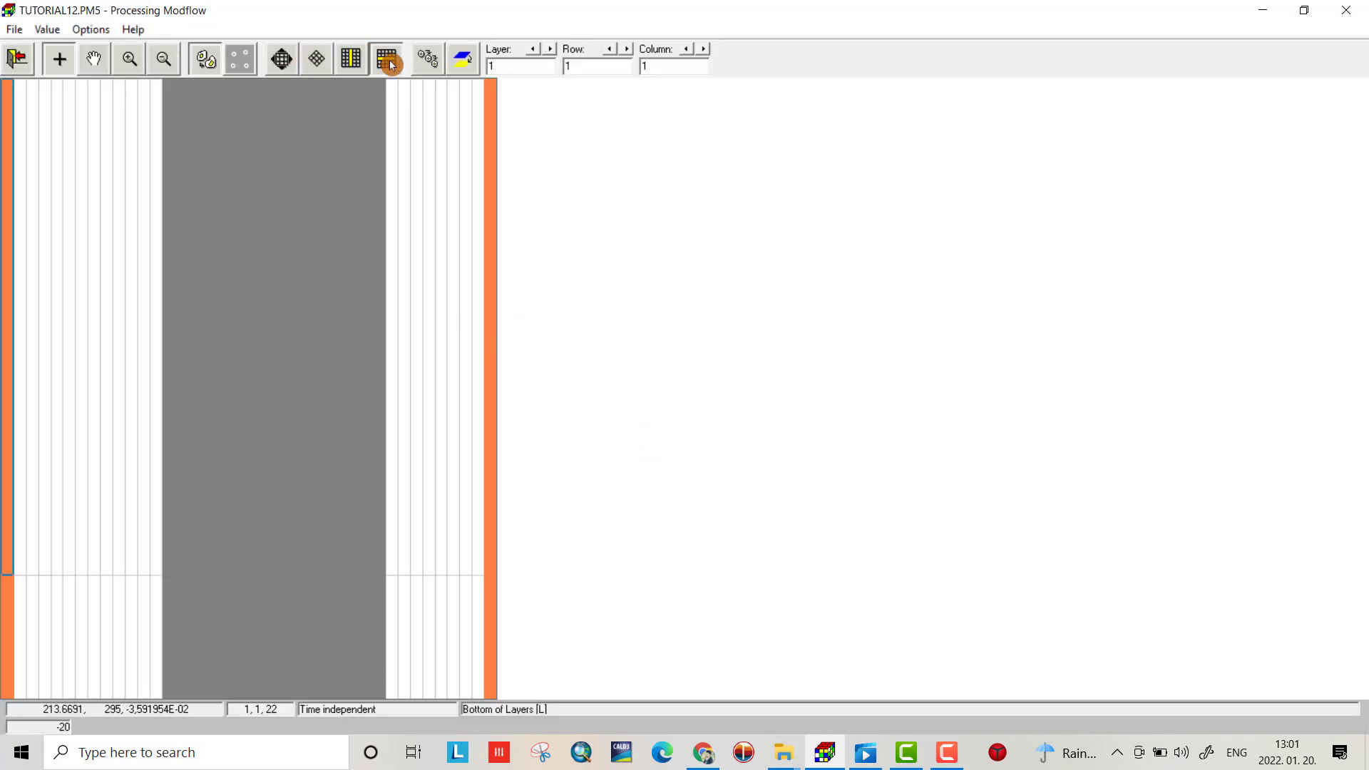
left_click(316, 58)
left_click(46, 29)
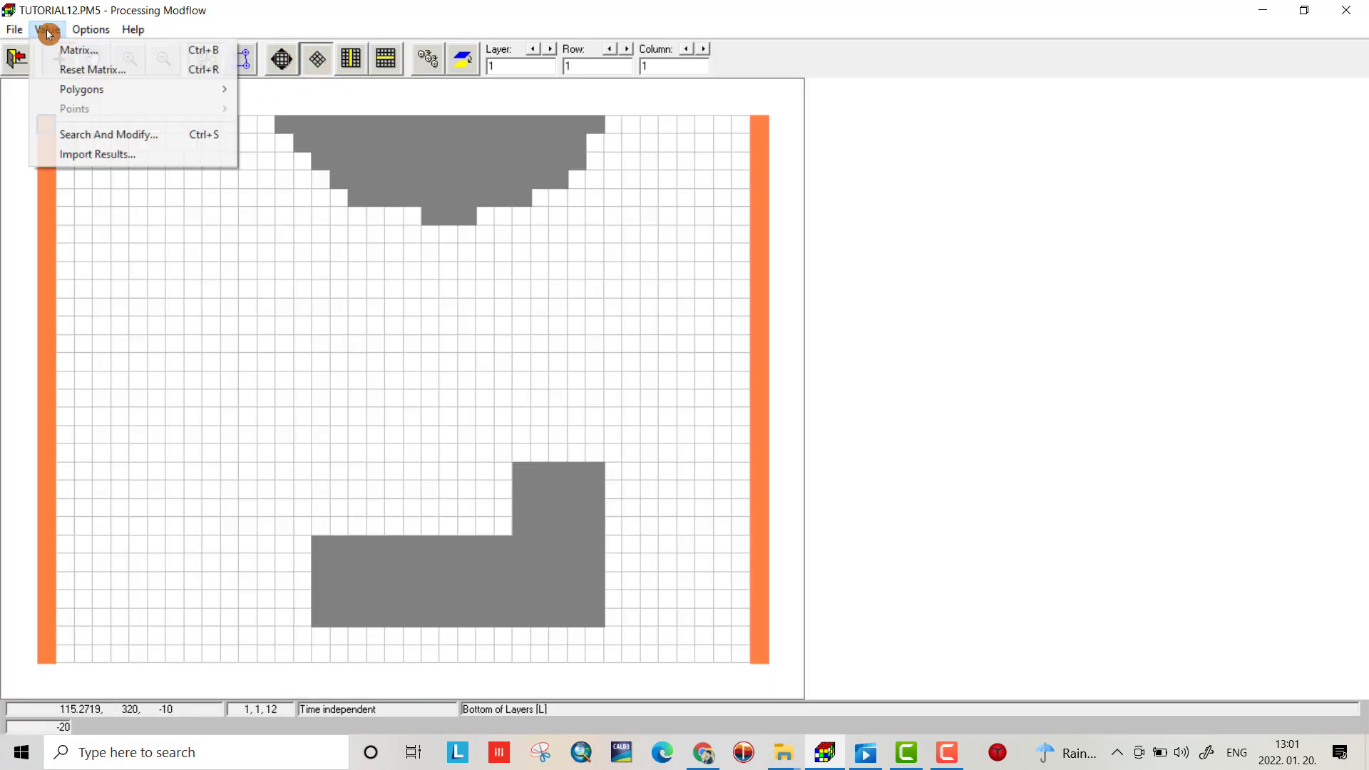
left_click(79, 69)
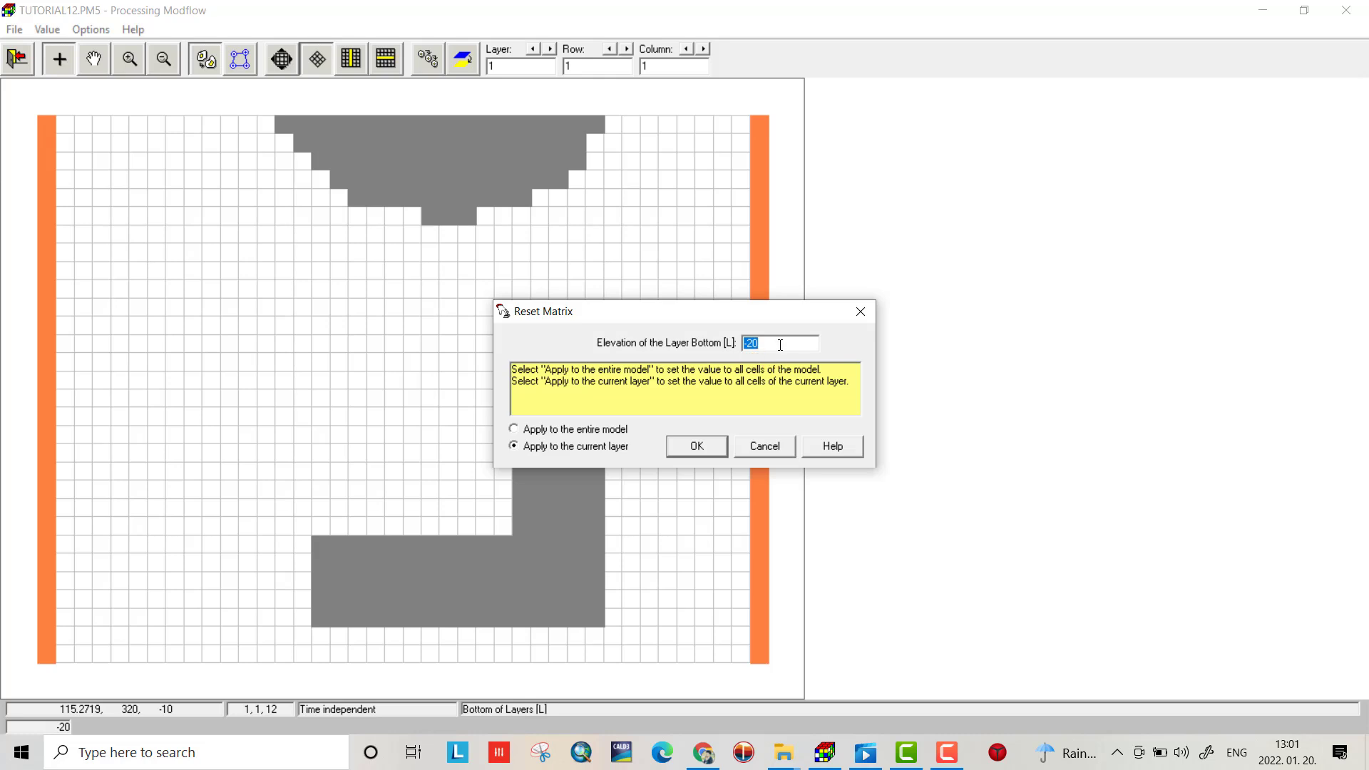
left_click(696, 448)
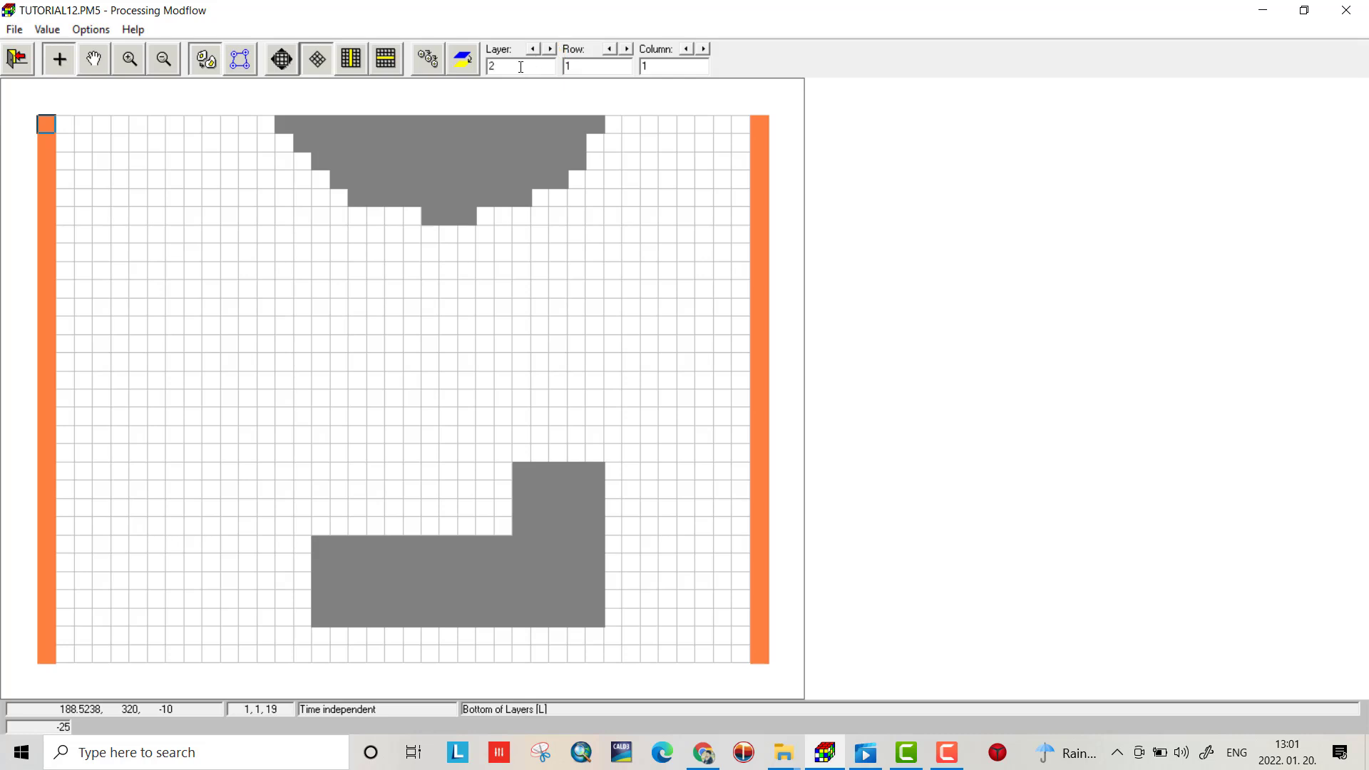
Reset the bottom elevation of all cells in layer 2 to -25.
left_click(47, 30)
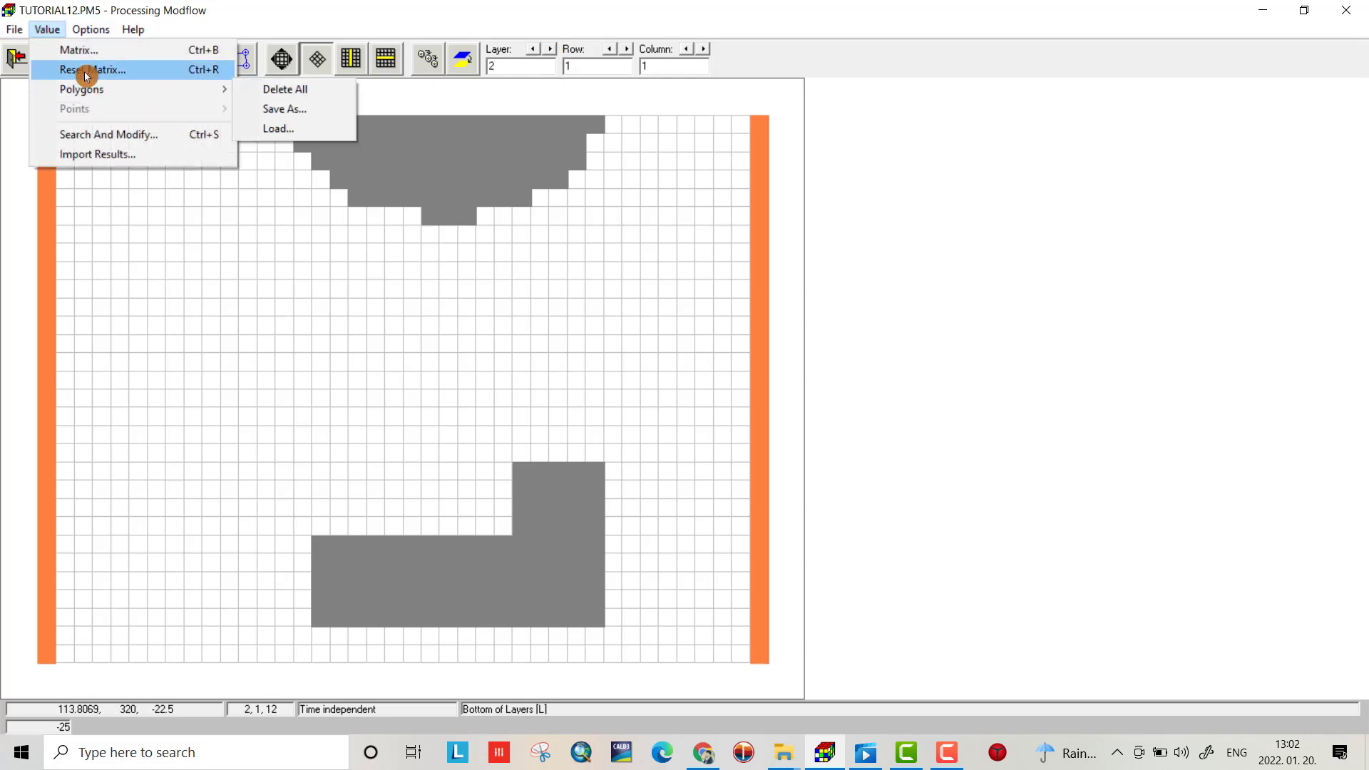
left_click(86, 71)
left_click(698, 451)
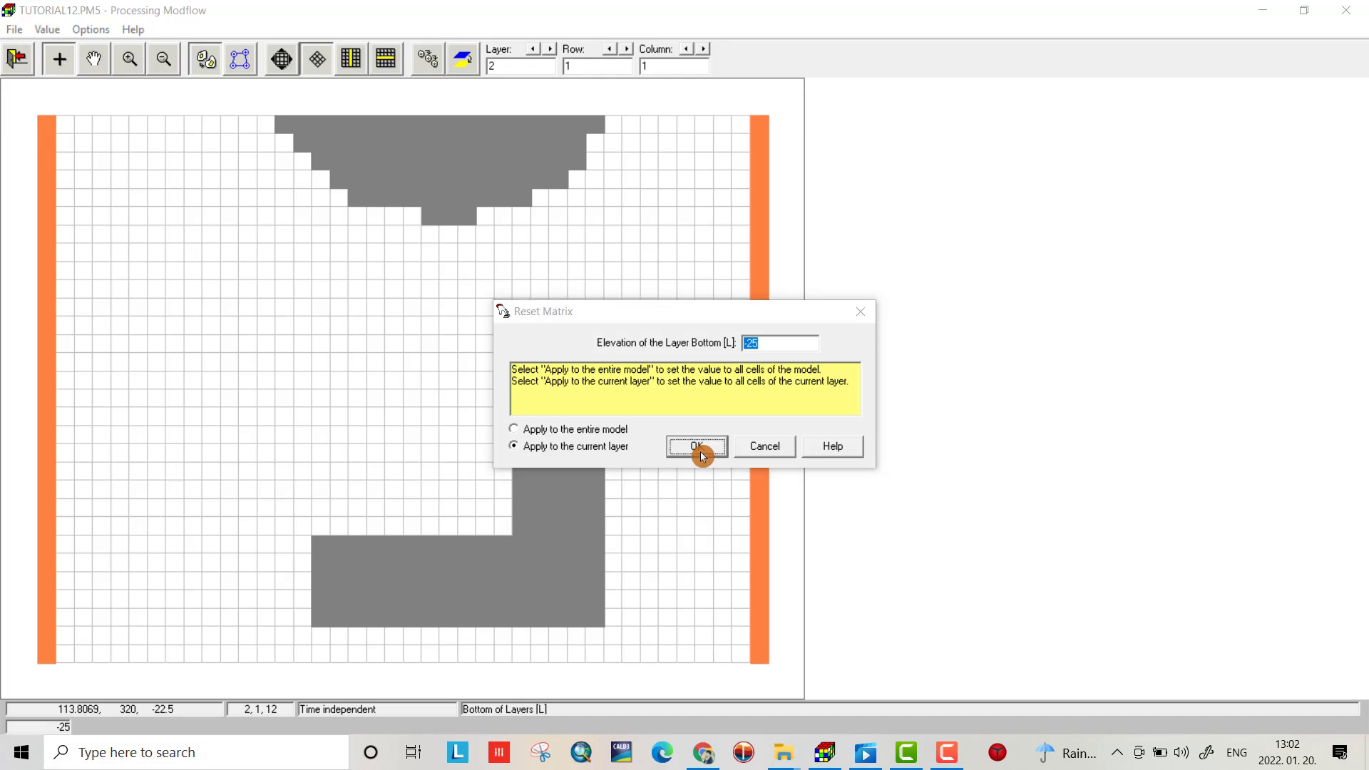
Check the layers in row cross-section view and save the changed layer bottom elevations.
left_click(385, 60)
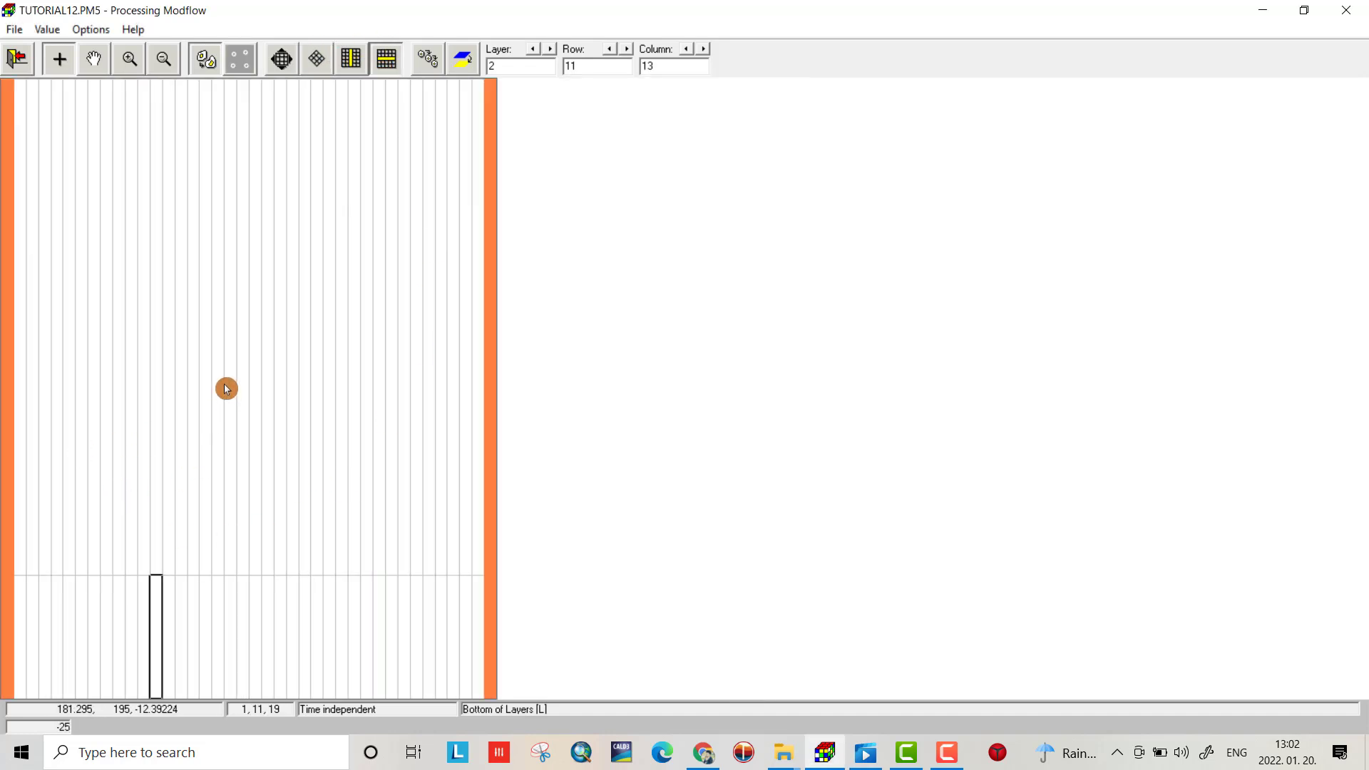
left_click(18, 59)
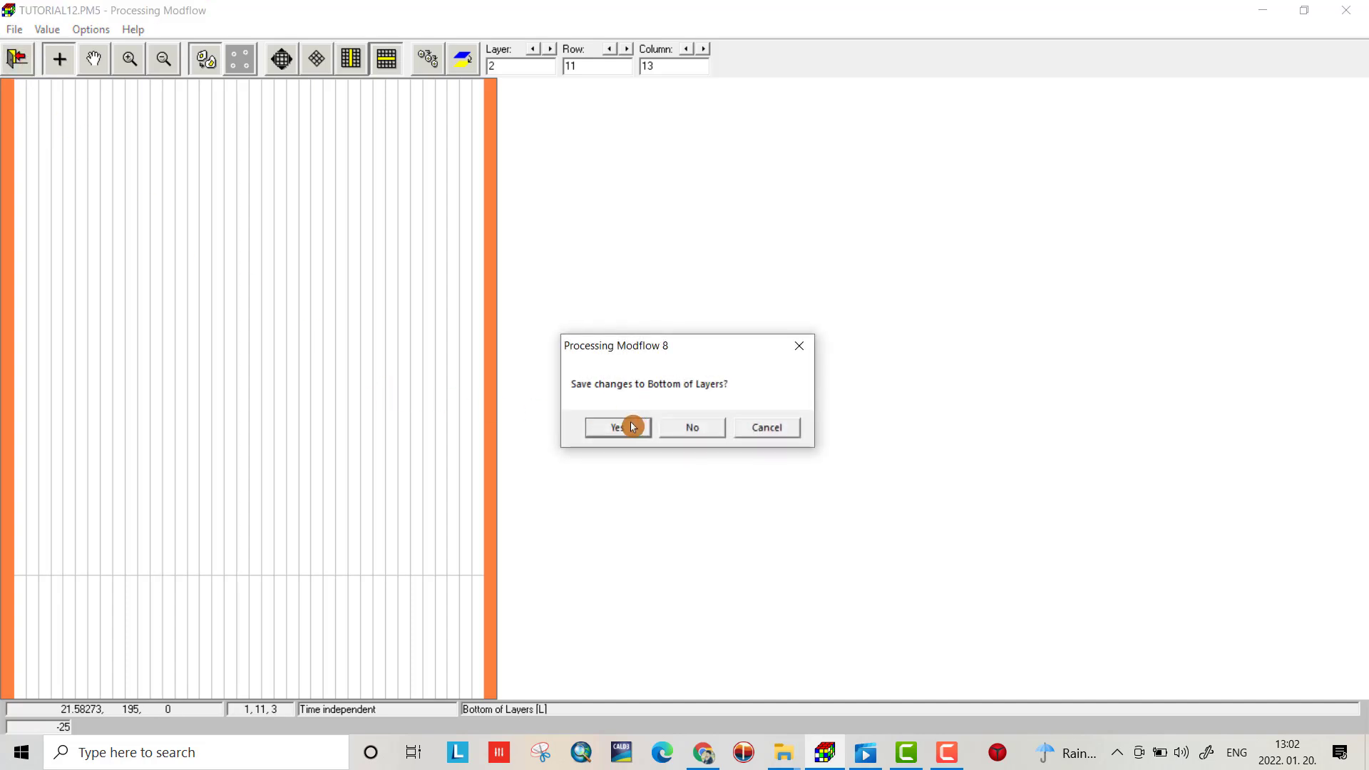
left_click(617, 427)
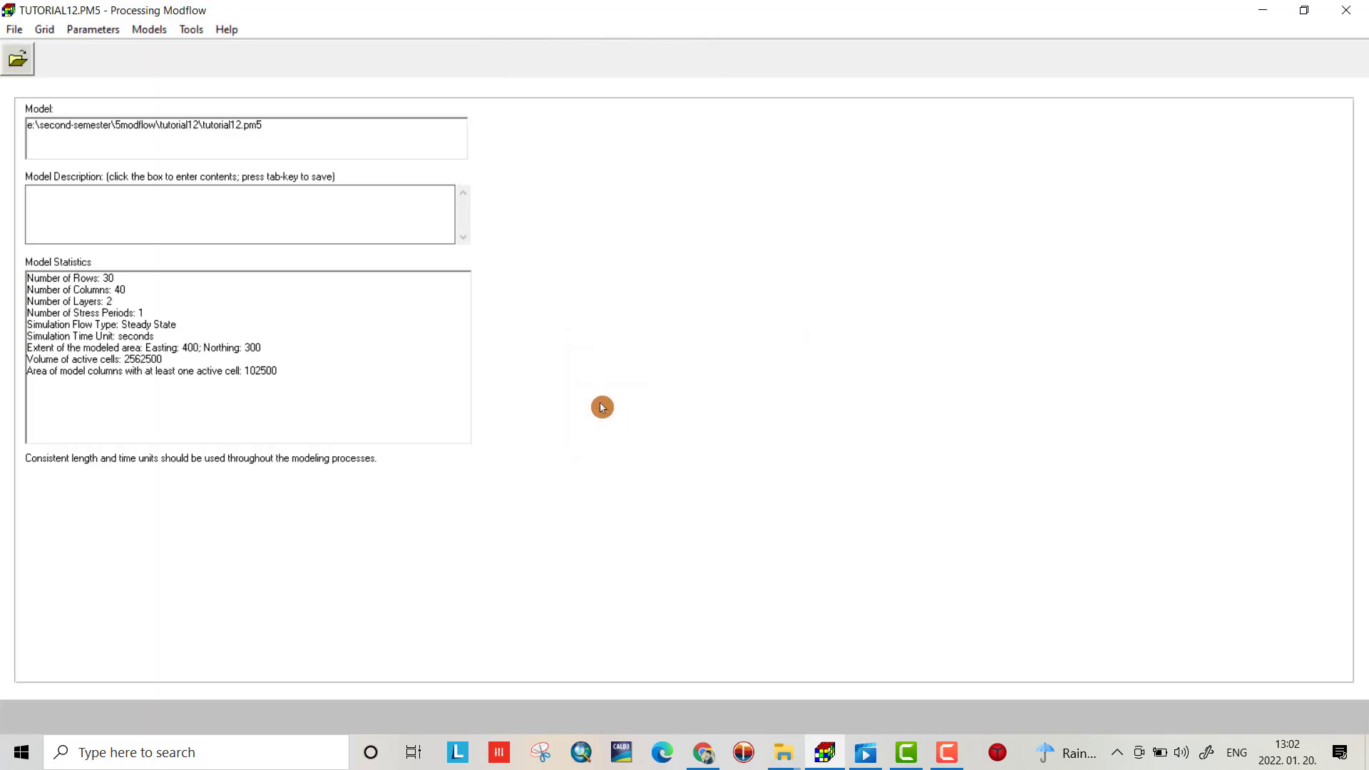
Open the time parameters and activate stress periods 2 to 11.
left_click(94, 31)
left_click(104, 48)
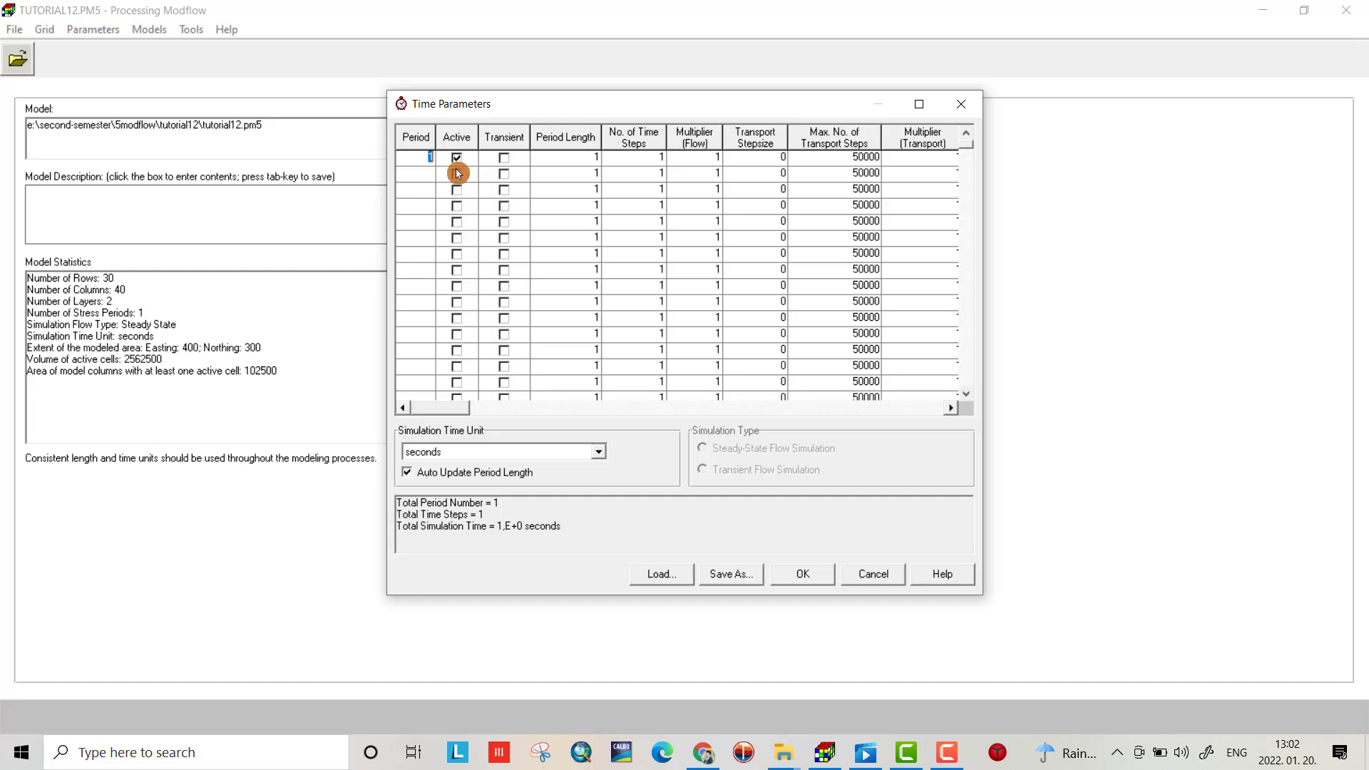
left_click(455, 190)
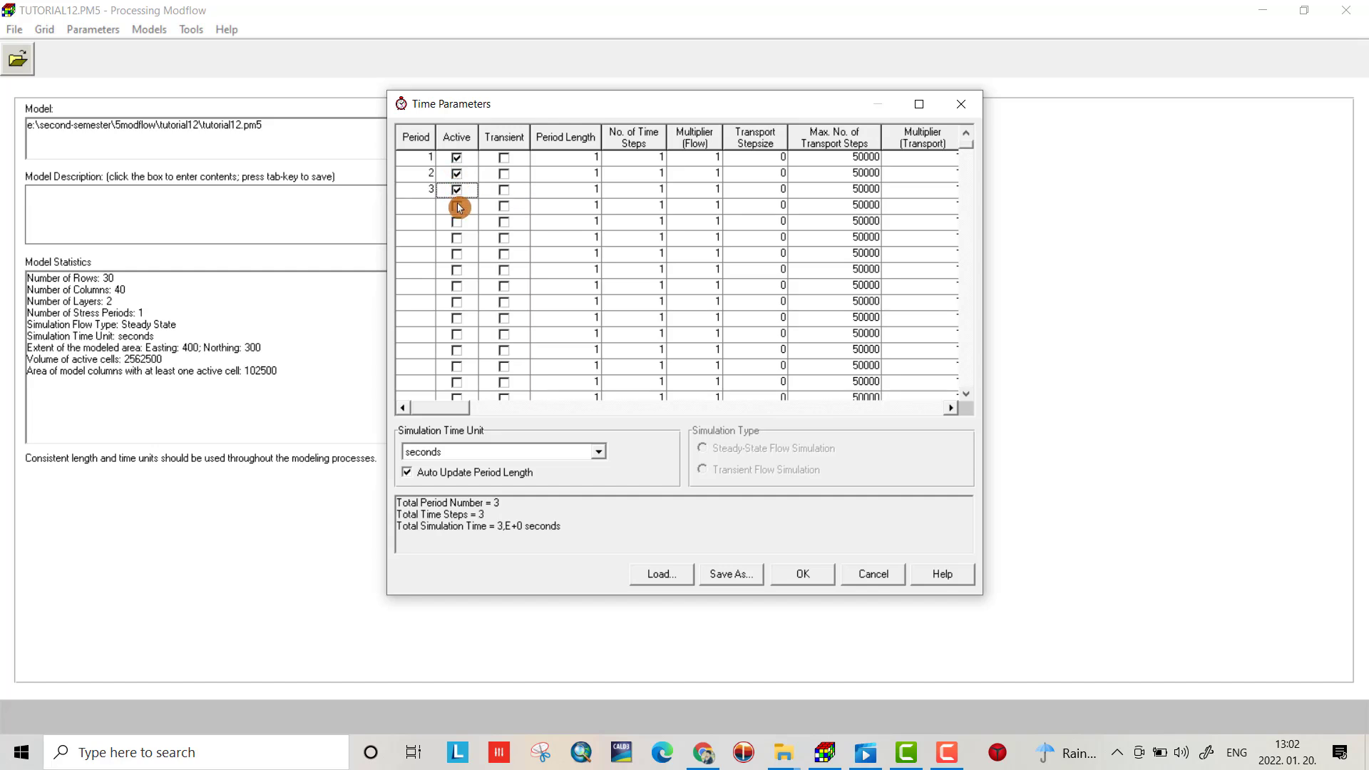
left_click(456, 206)
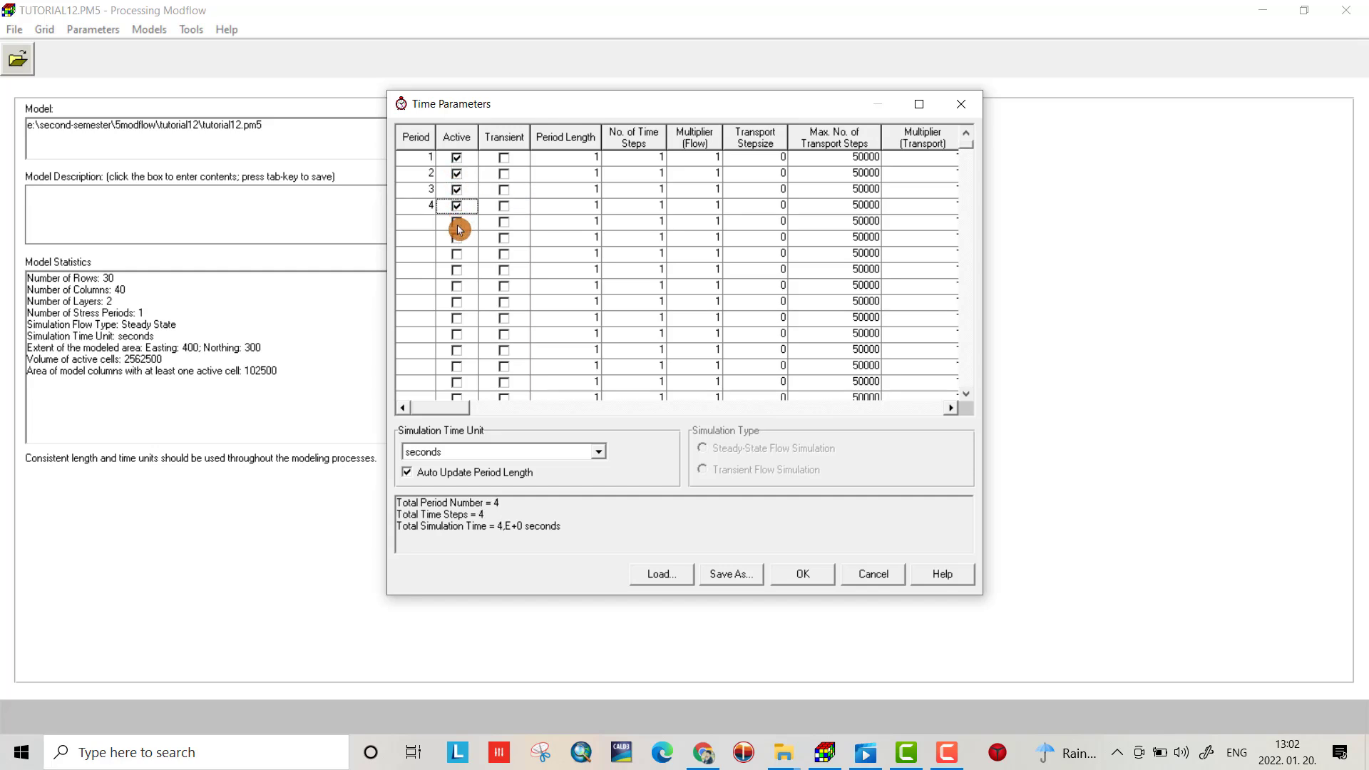
left_click(457, 224)
left_click(457, 239)
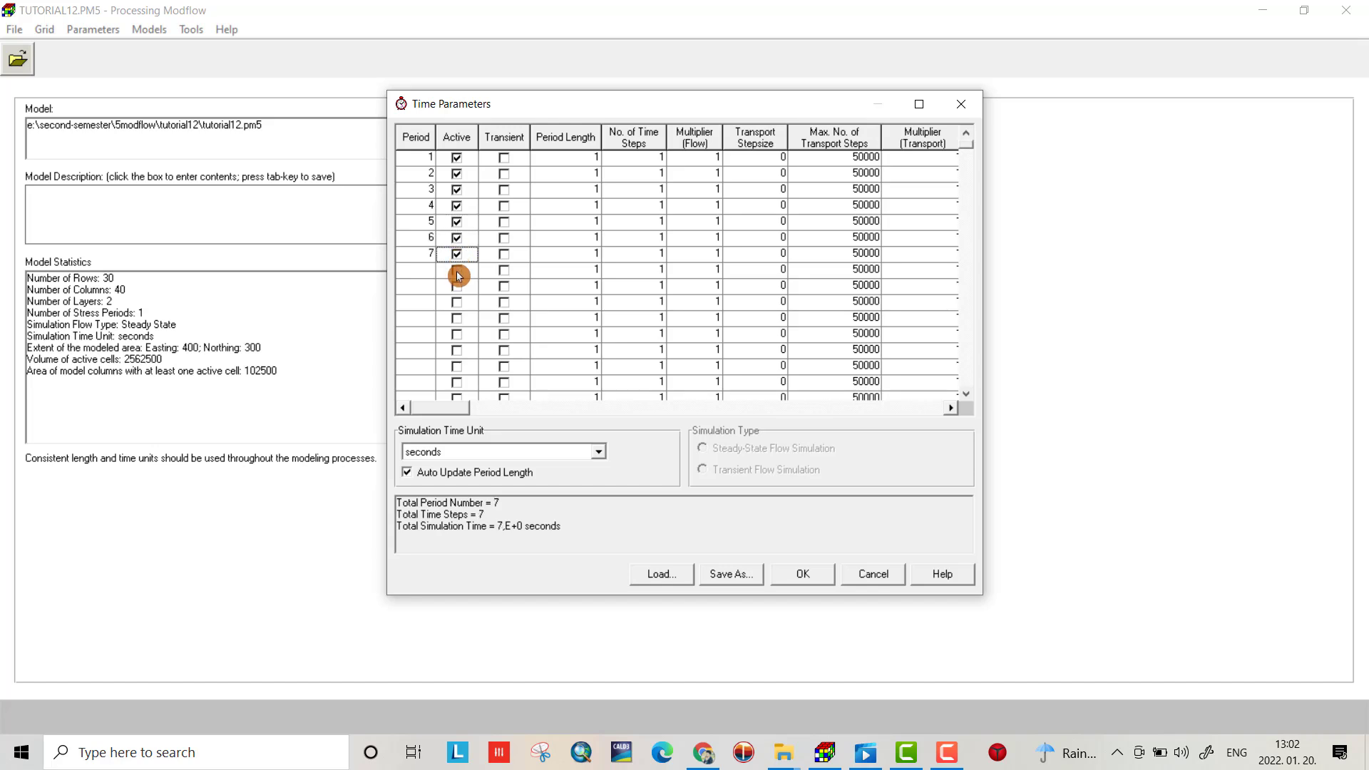
left_click(457, 270)
left_click(456, 286)
left_click(456, 302)
Mark all 11 active stress periods as transient.
left_click(504, 157)
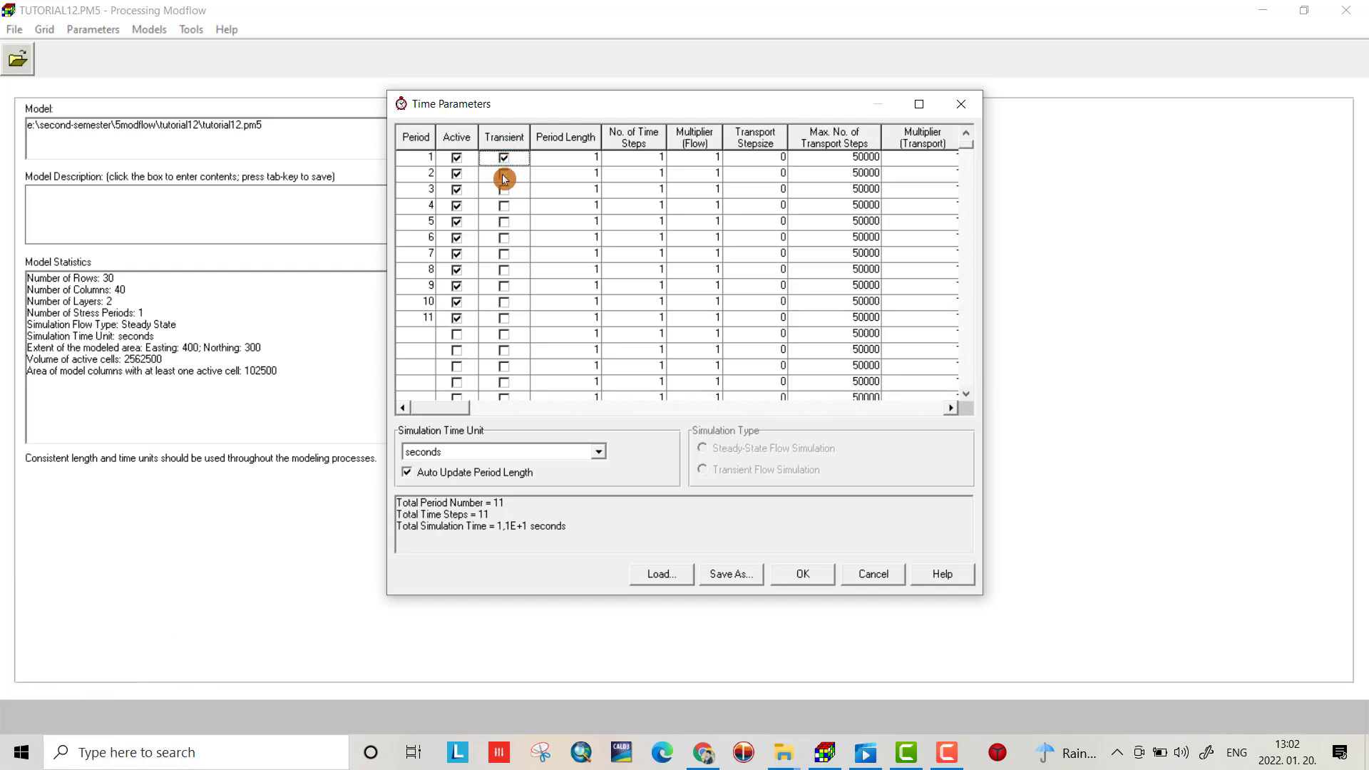
left_click(504, 175)
left_click(506, 207)
left_click(505, 222)
left_click(506, 237)
left_click(506, 254)
left_click(506, 269)
left_click(505, 285)
left_click(505, 301)
left_click(505, 317)
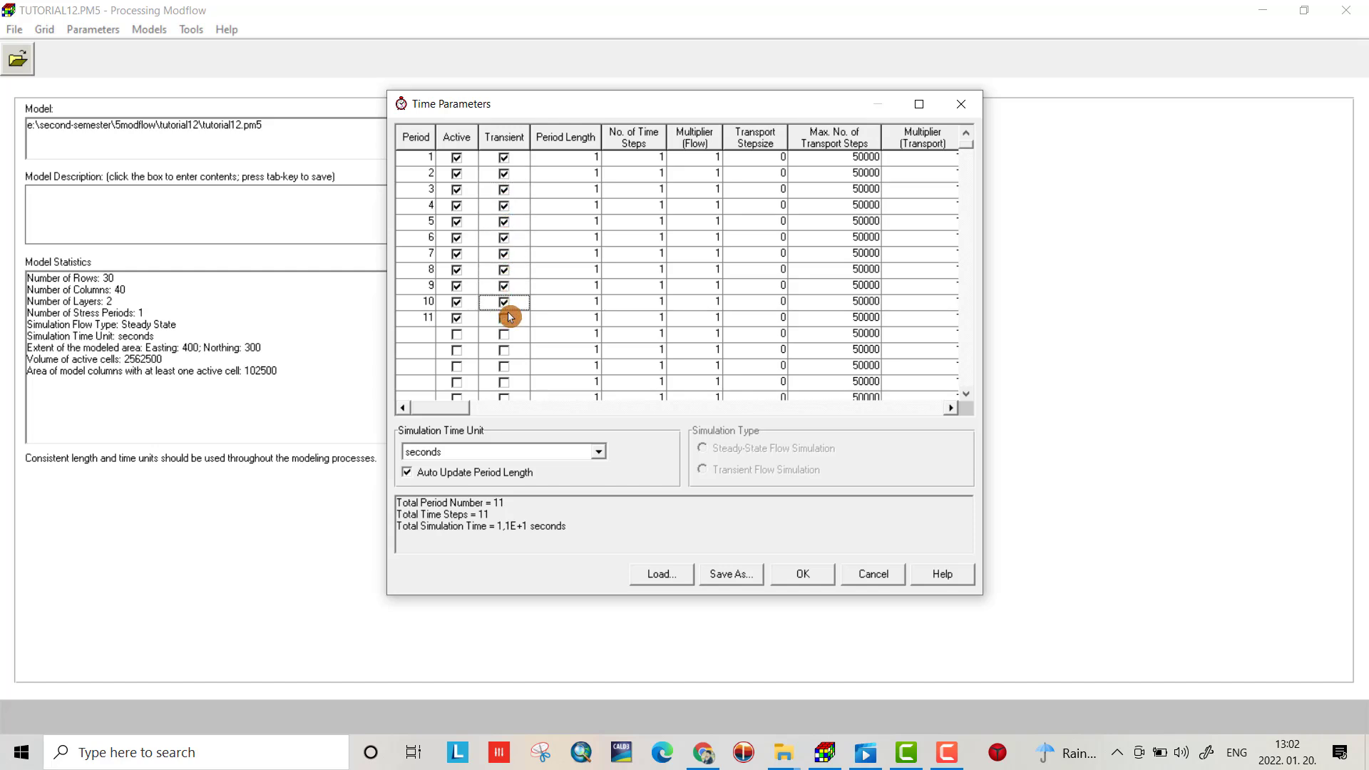
Set every active stress period to a length of 730, 10 time steps and a flow multiplier of 1,08.
left_click(568, 141)
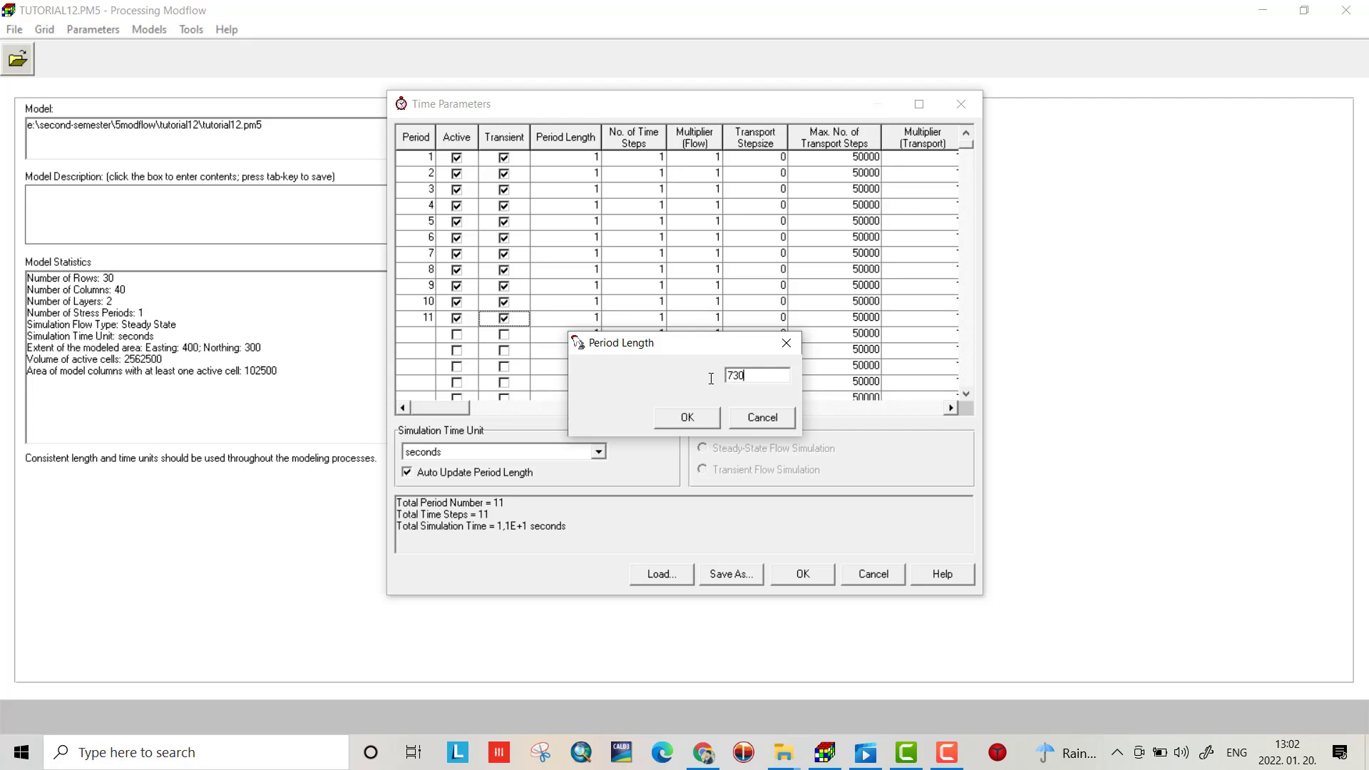
left_click(687, 419)
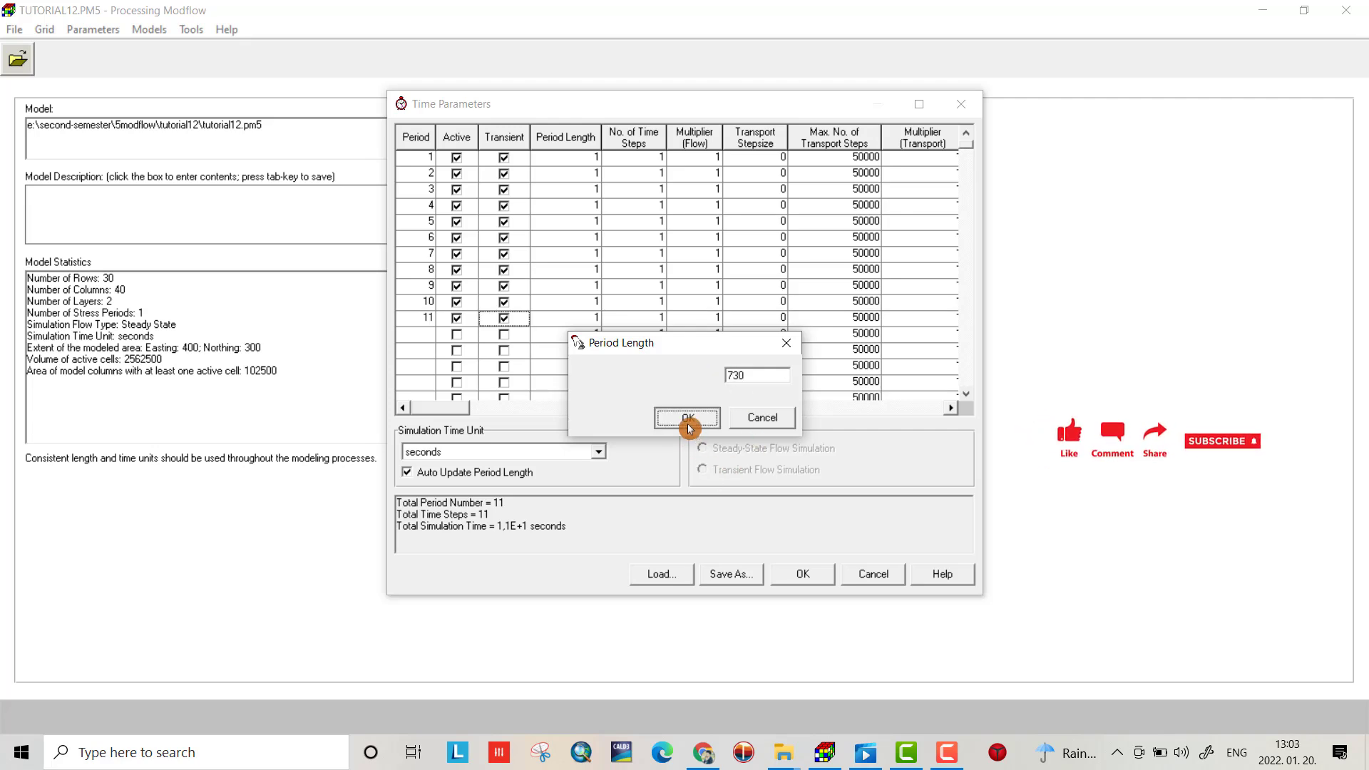
left_click(639, 145)
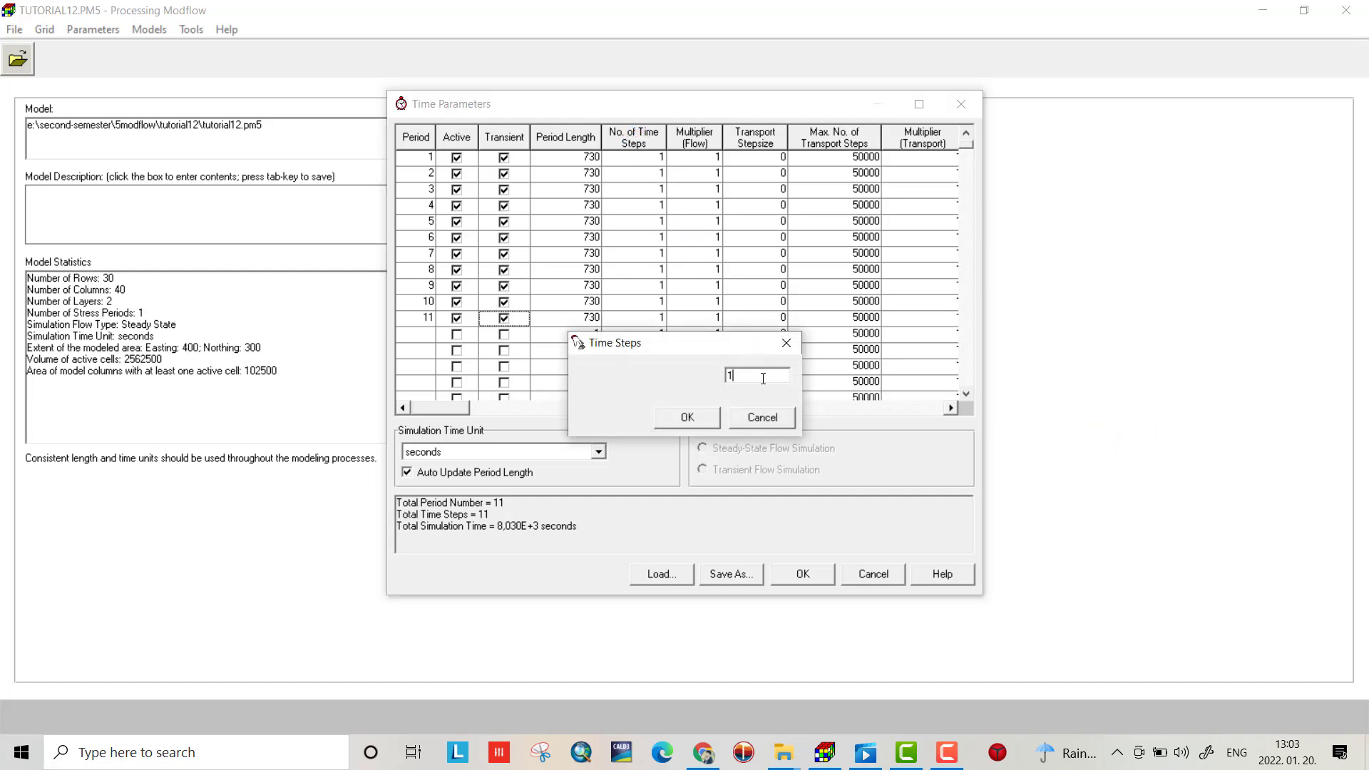
left_click(688, 421)
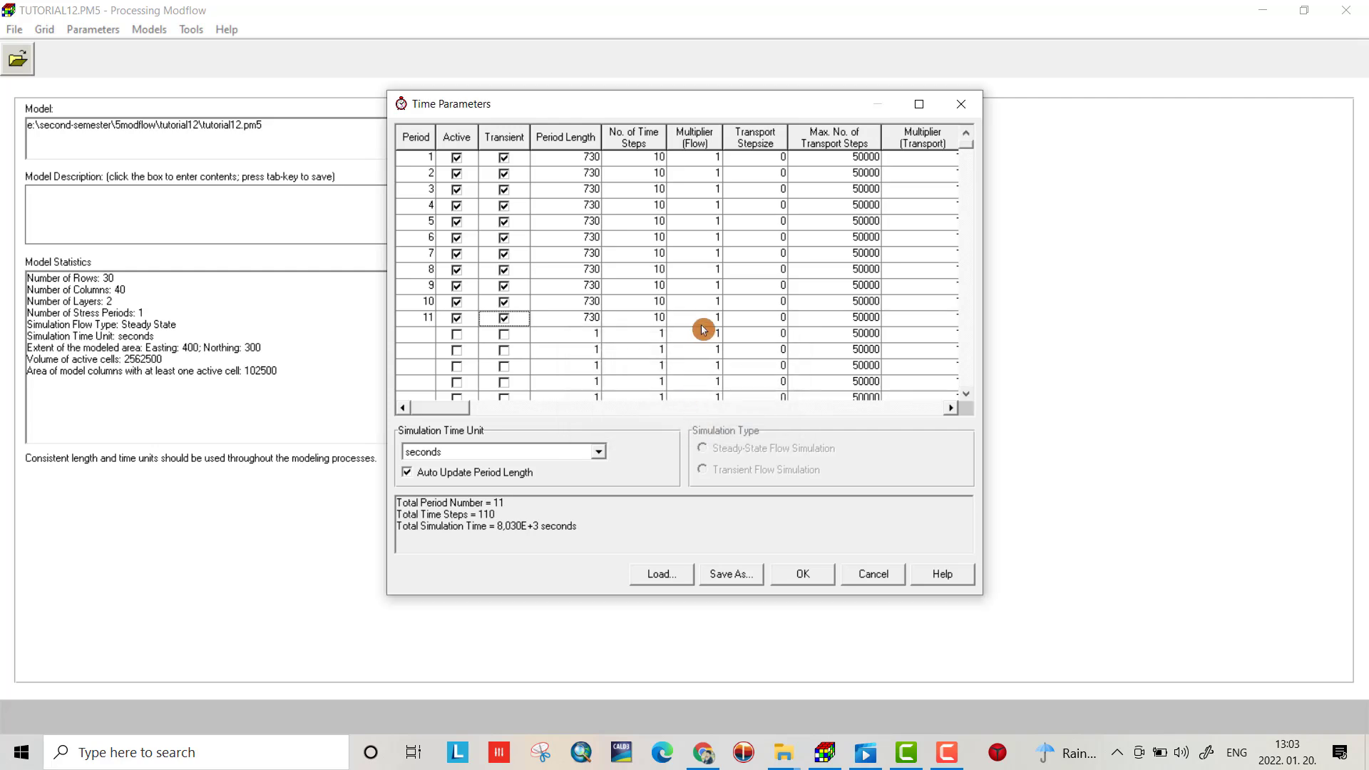
left_click(690, 143)
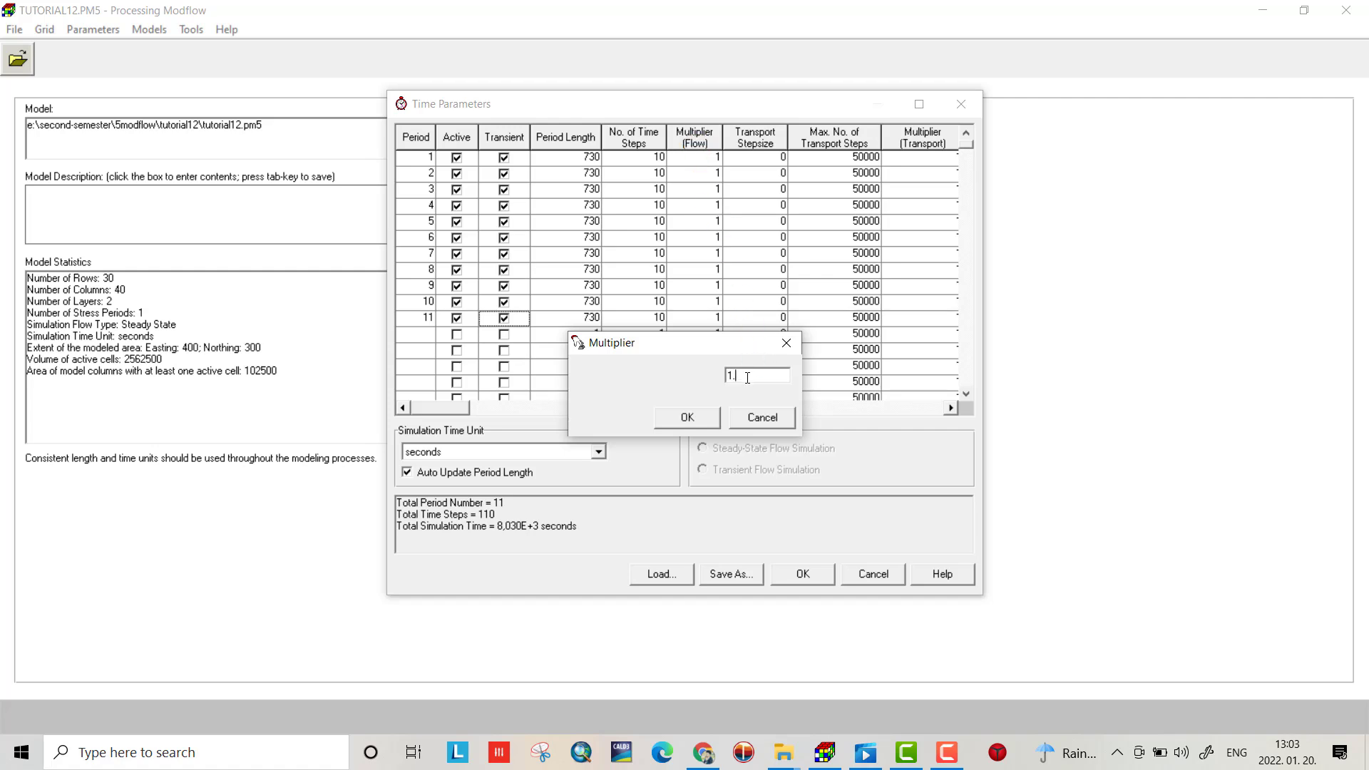
left_click(687, 418)
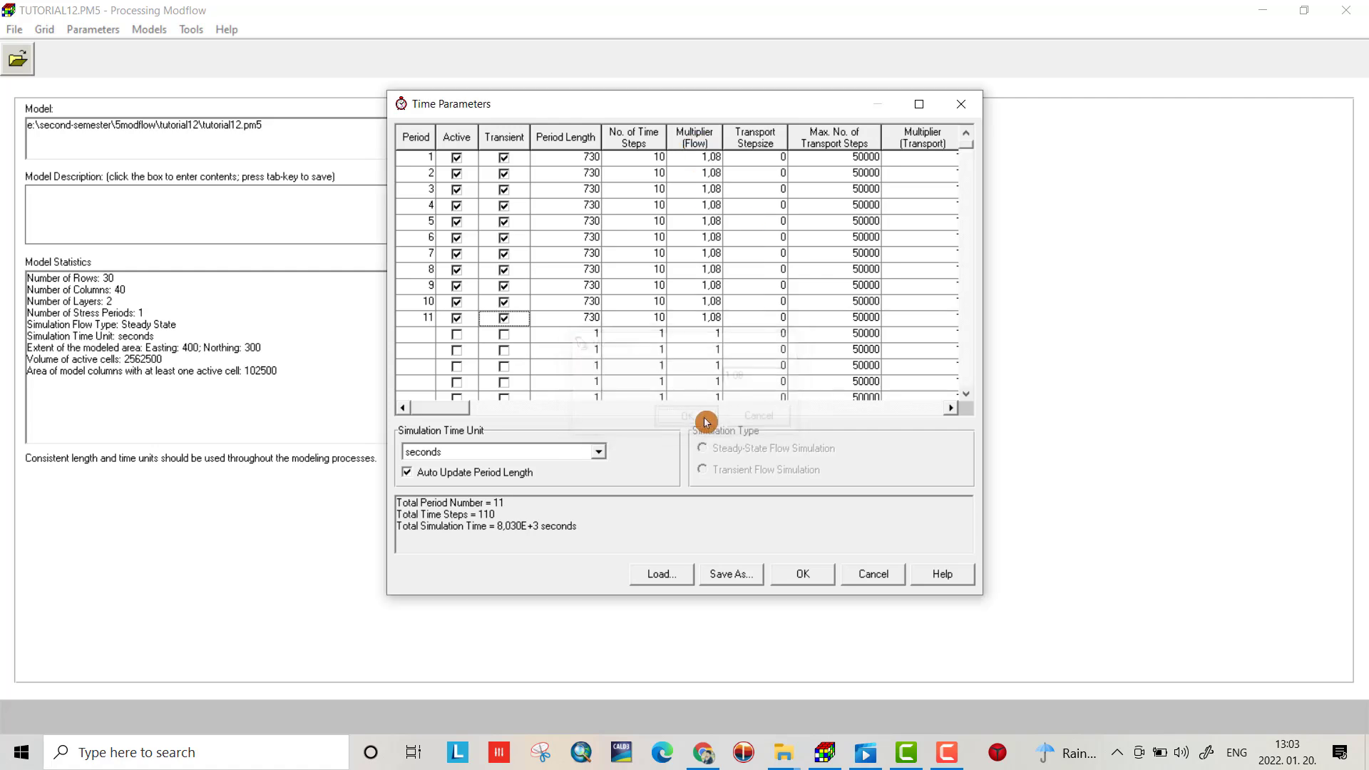
Make stress period 1 non-transient, with a period length of 1, 1 time step and a flow multiplier of 1.
left_click(511, 162)
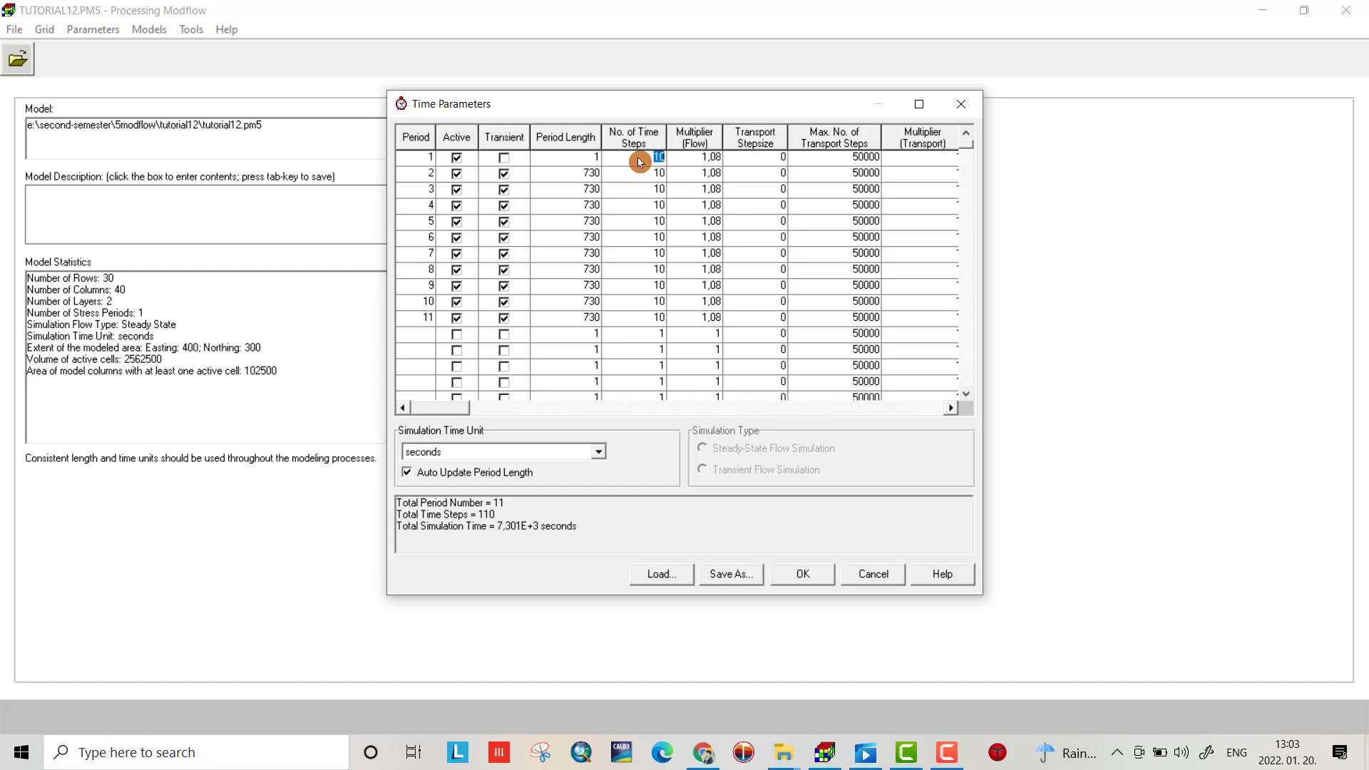
type("1")
left_click(688, 151)
Turn off automatic period length updating, set the simulation time unit to days and accept the time parameters.
left_click(408, 474)
left_click(598, 452)
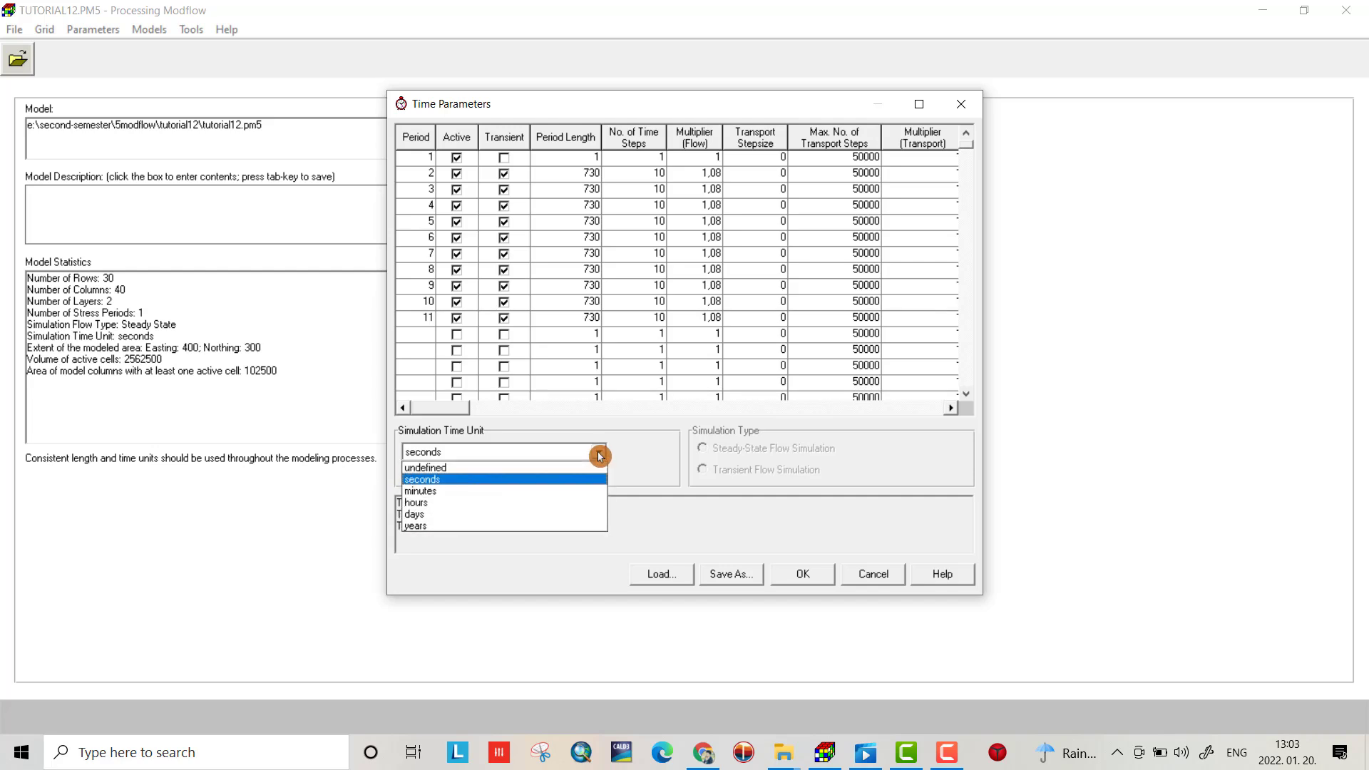
left_click(445, 514)
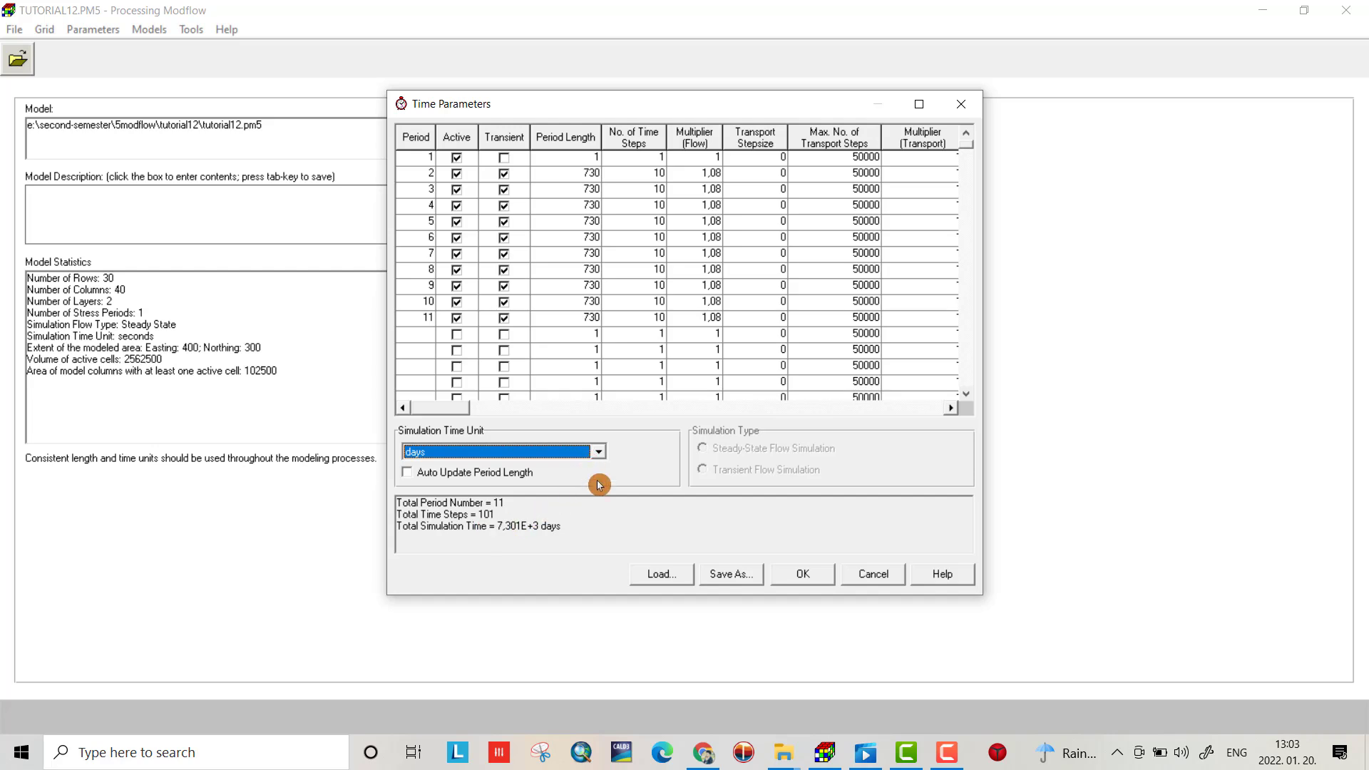
left_click(797, 578)
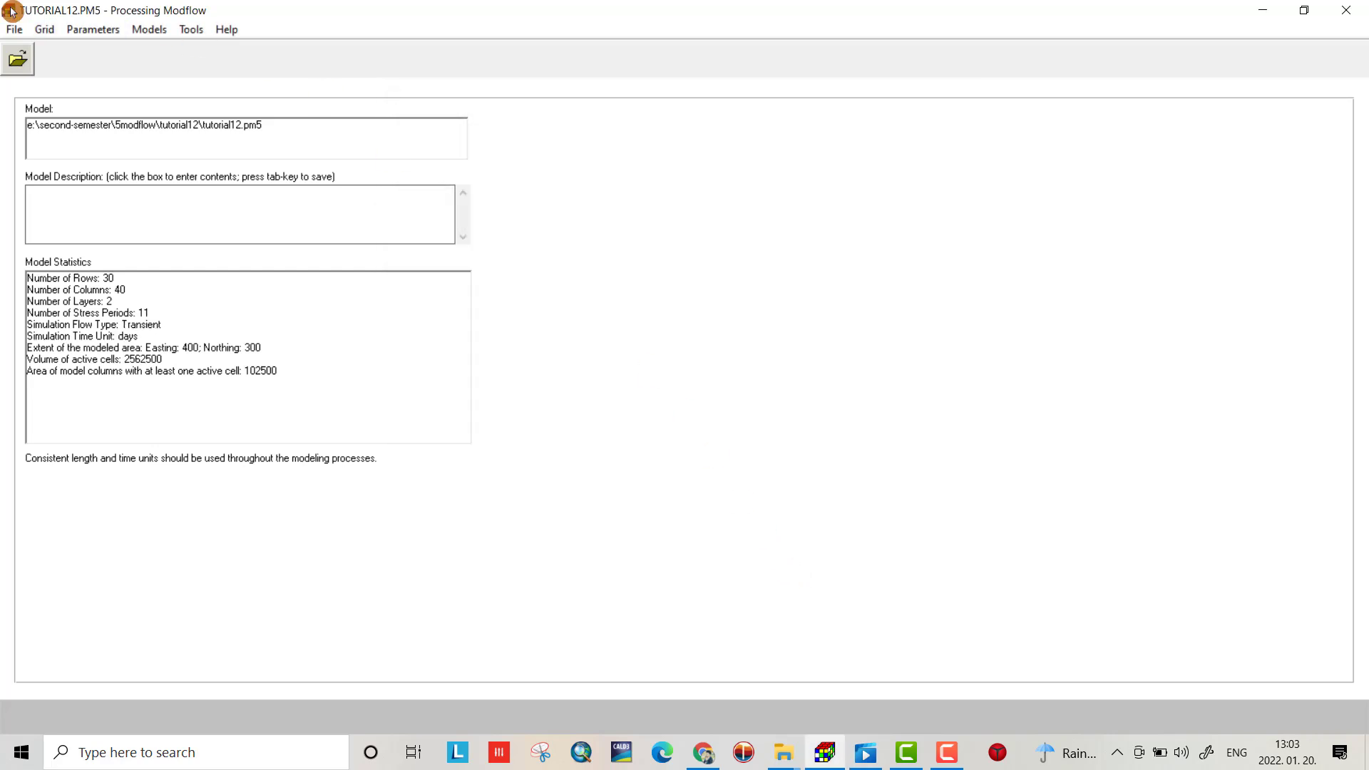
Open the initial and prescribed hydraulic heads in plan view and reset the head to -3 for the entire model.
left_click(87, 29)
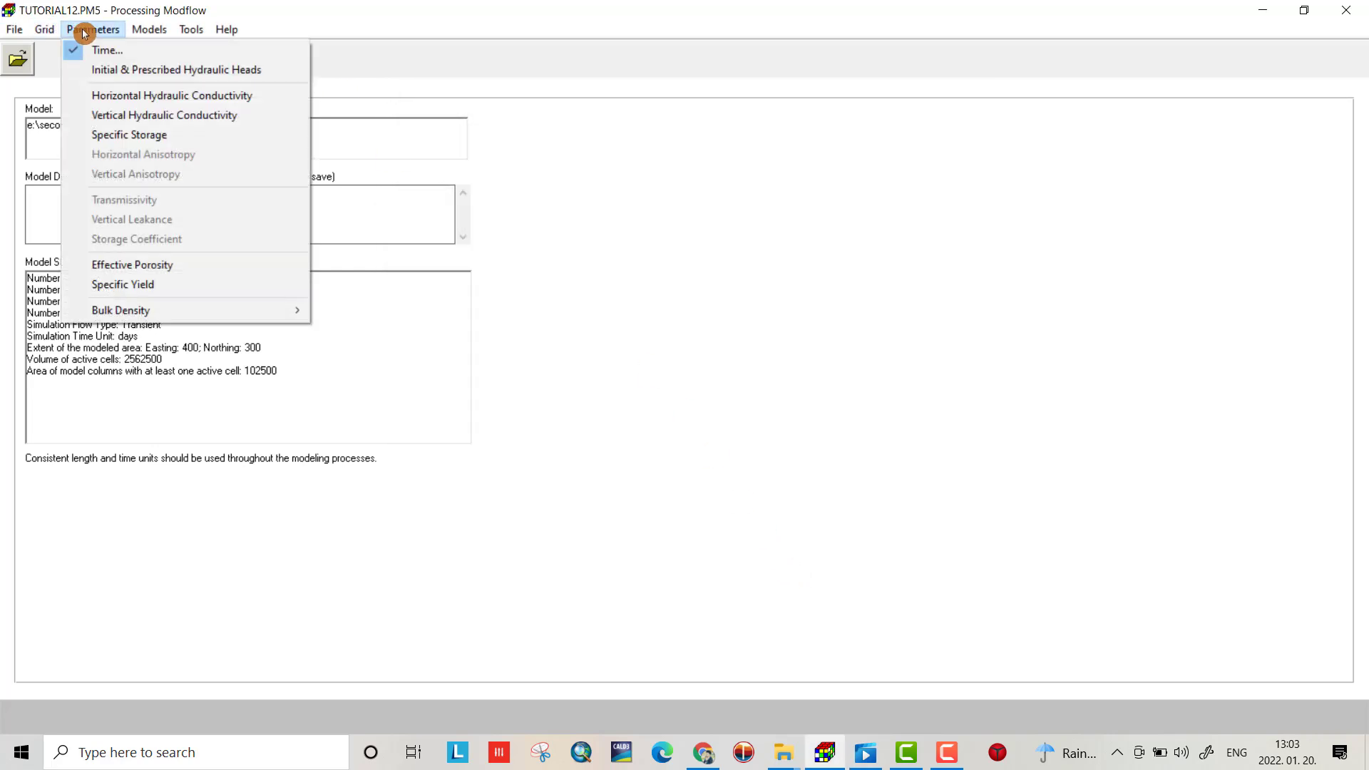
left_click(93, 67)
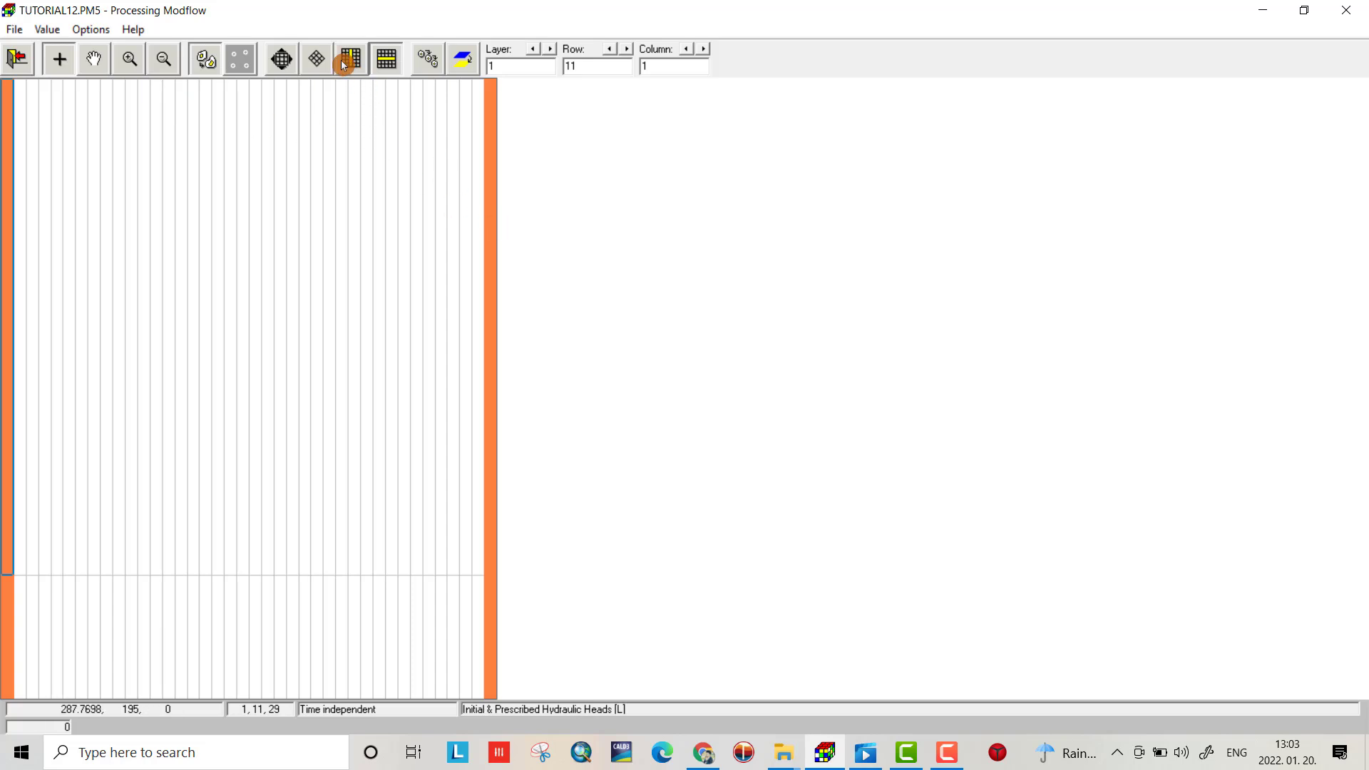
left_click(319, 60)
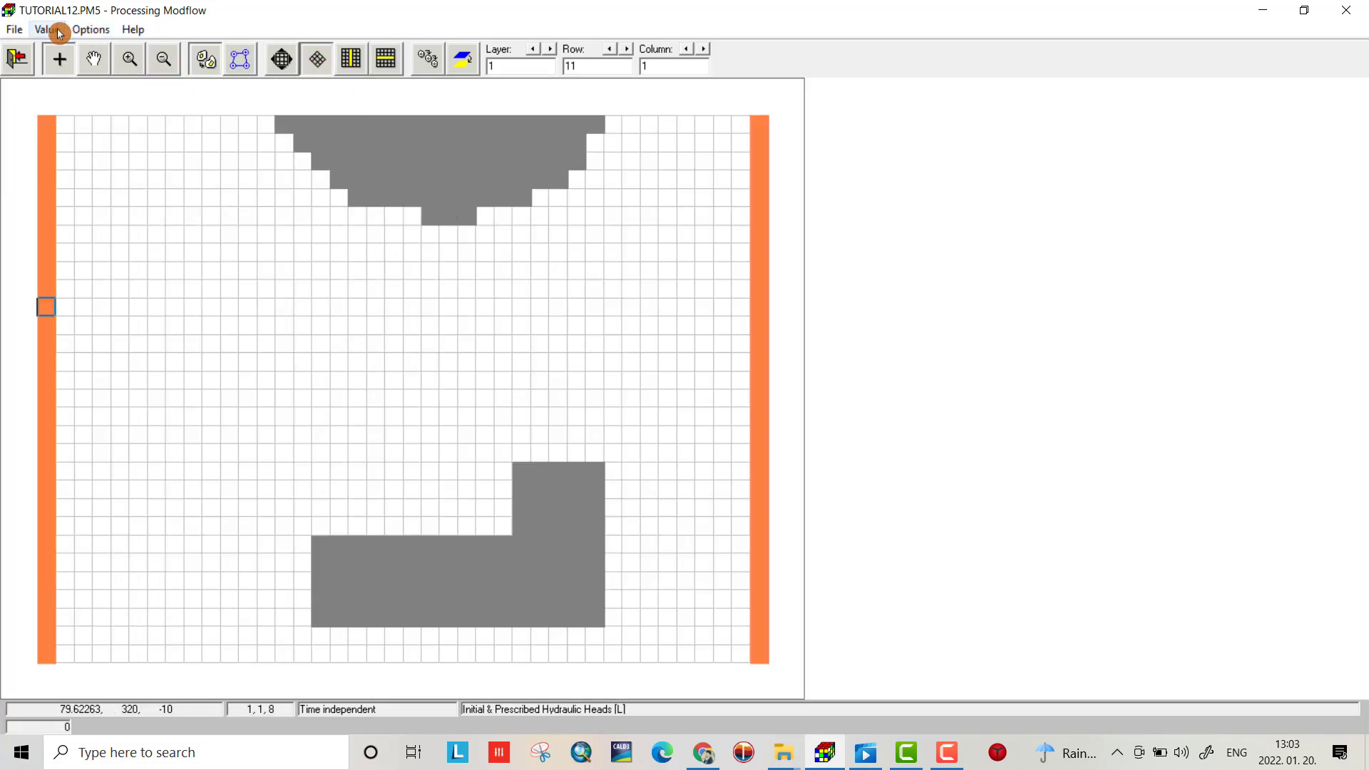
left_click(57, 32)
left_click(71, 67)
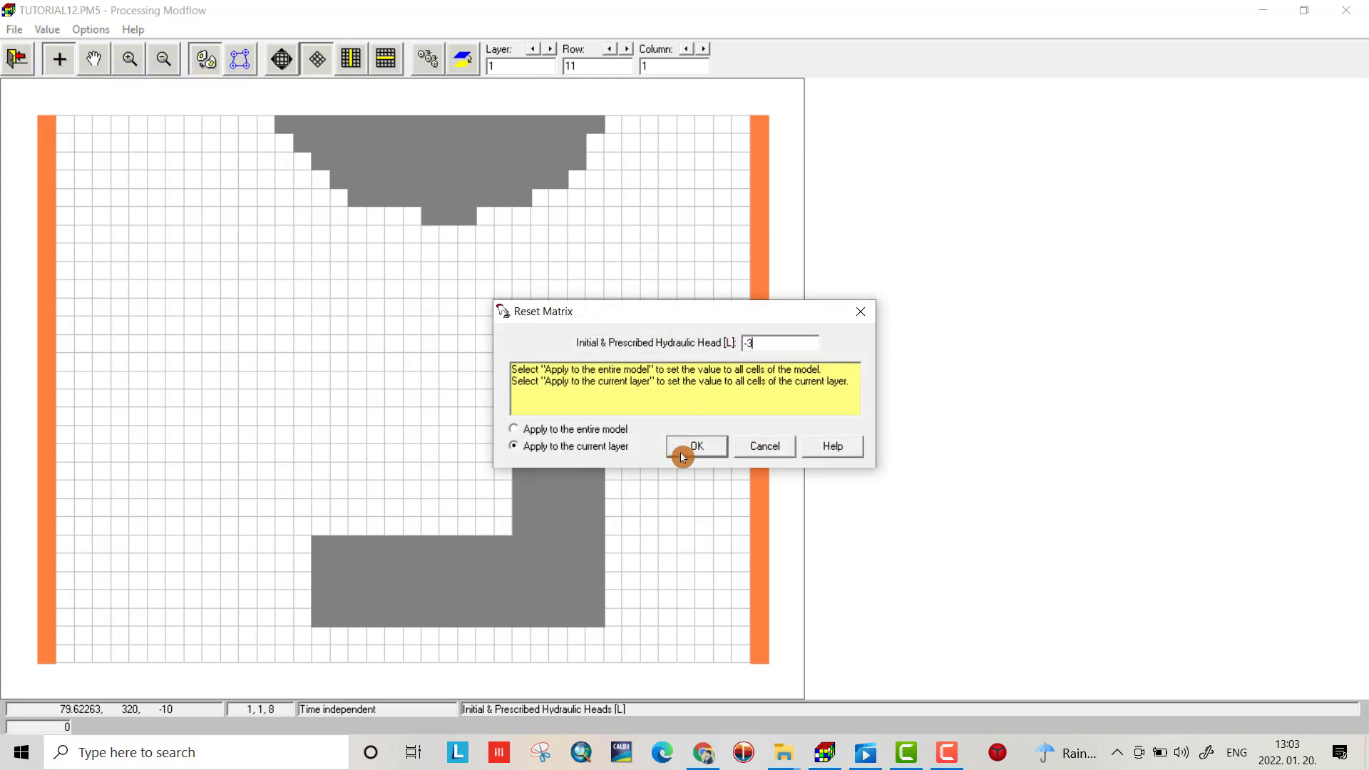
left_click(517, 430)
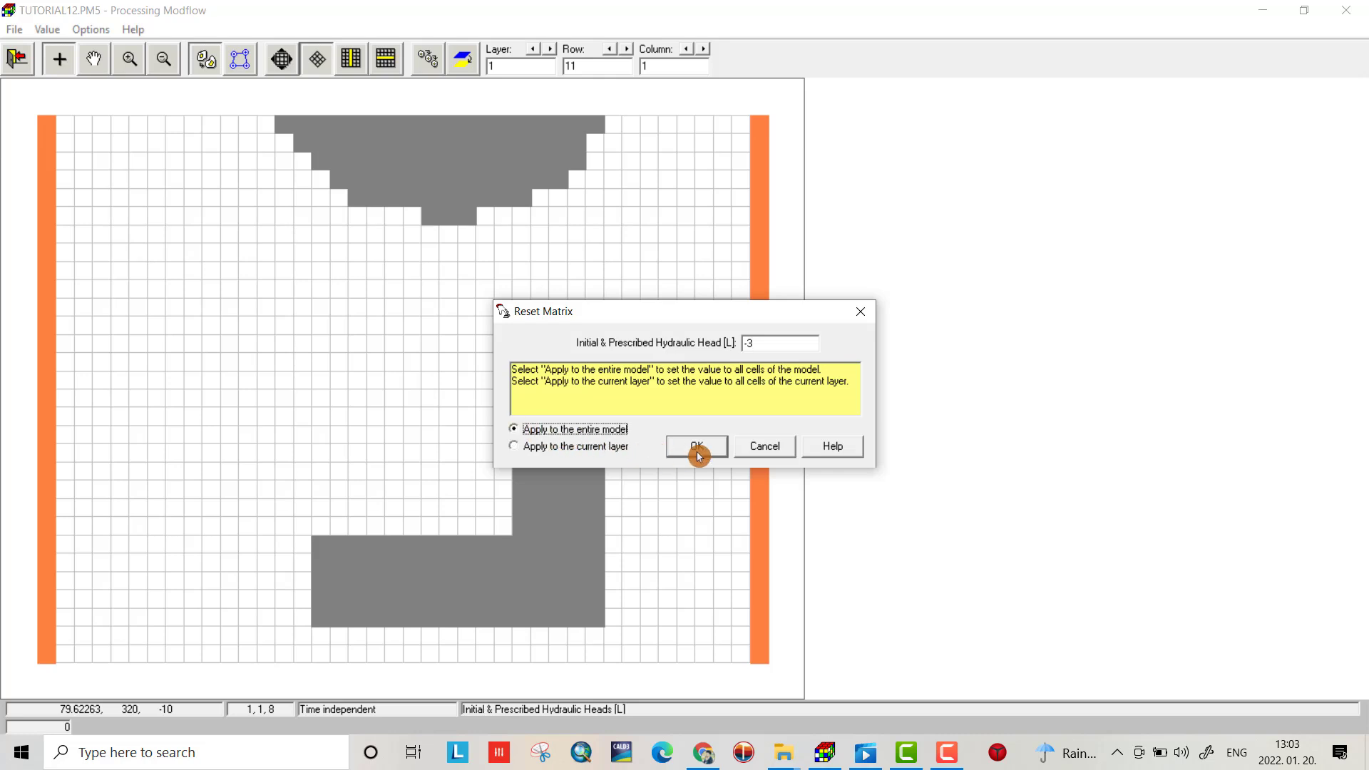
left_click(697, 447)
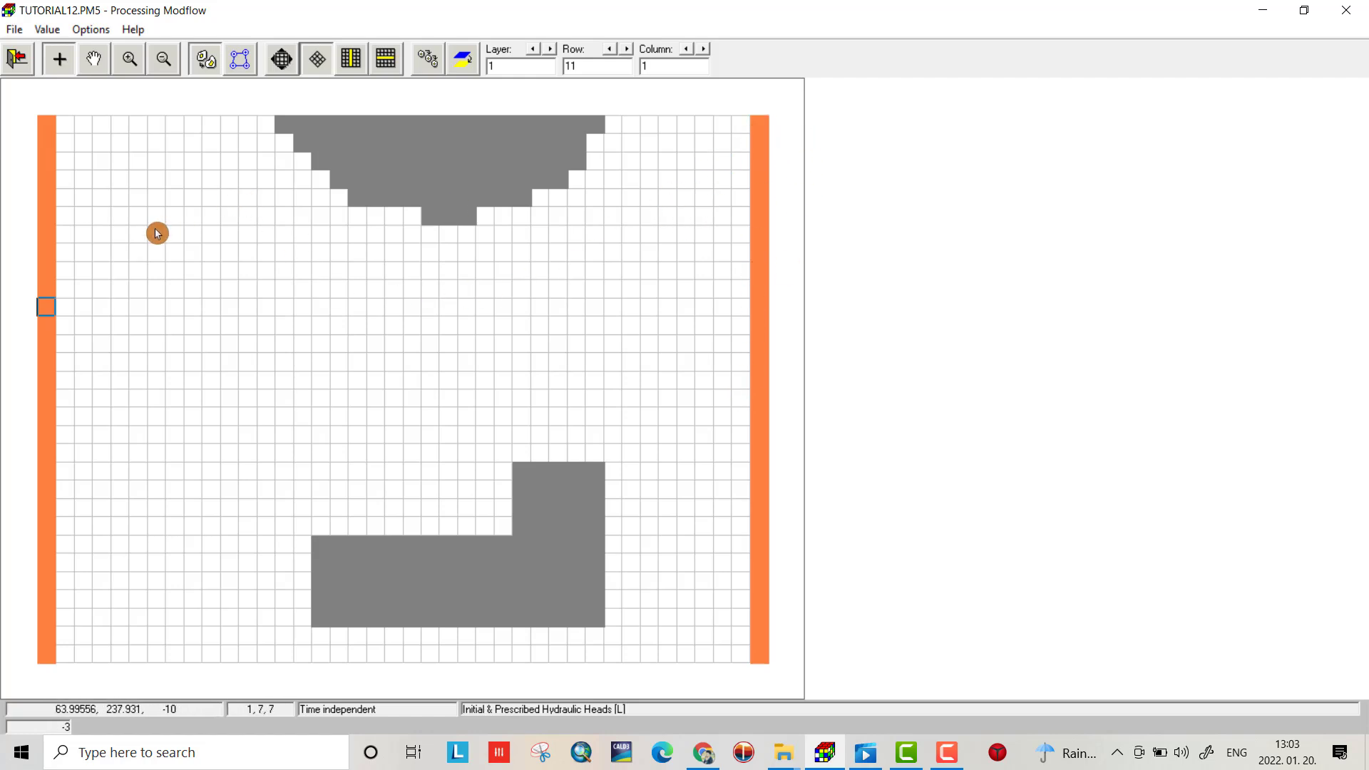
Set the layer 1 head to -4 at row 1, column 40, and copy it cell by cell down column 40 to row 30.
right_click(761, 123)
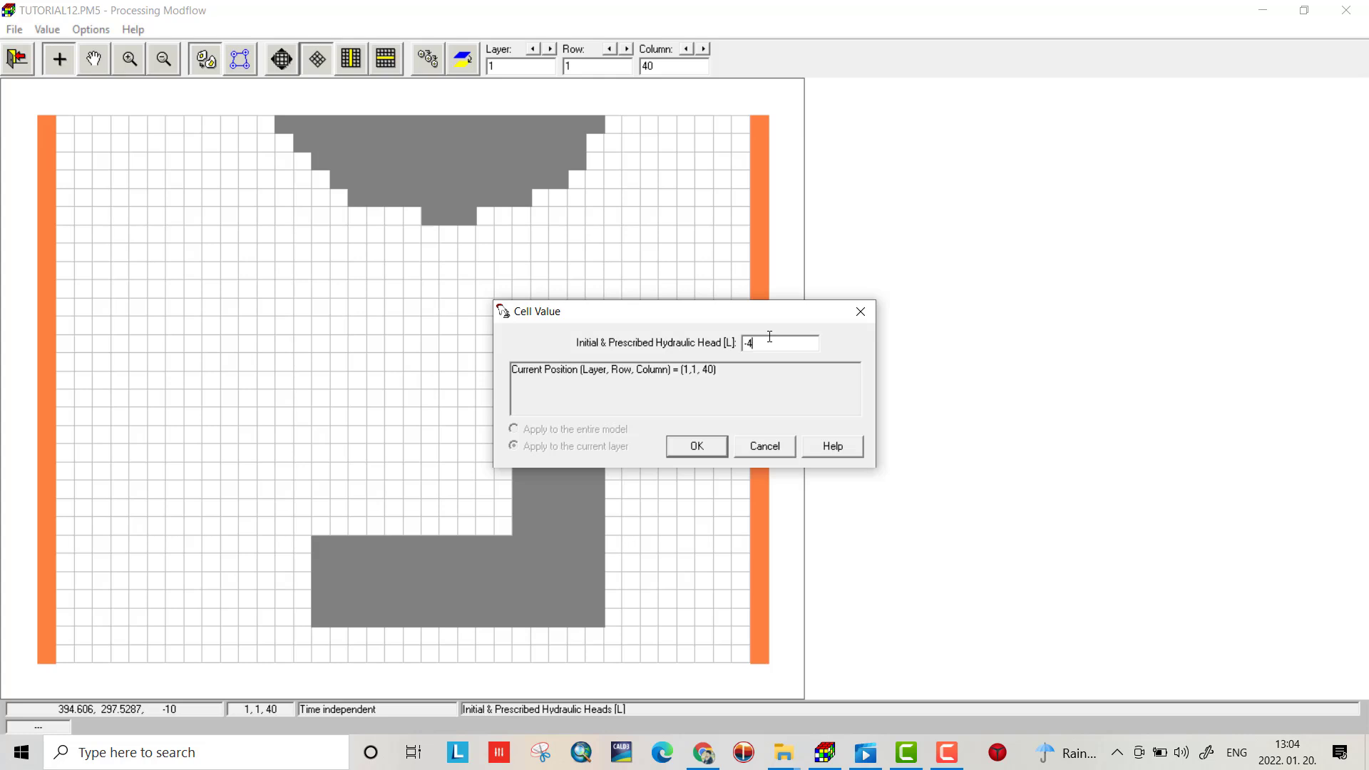
left_click(710, 440)
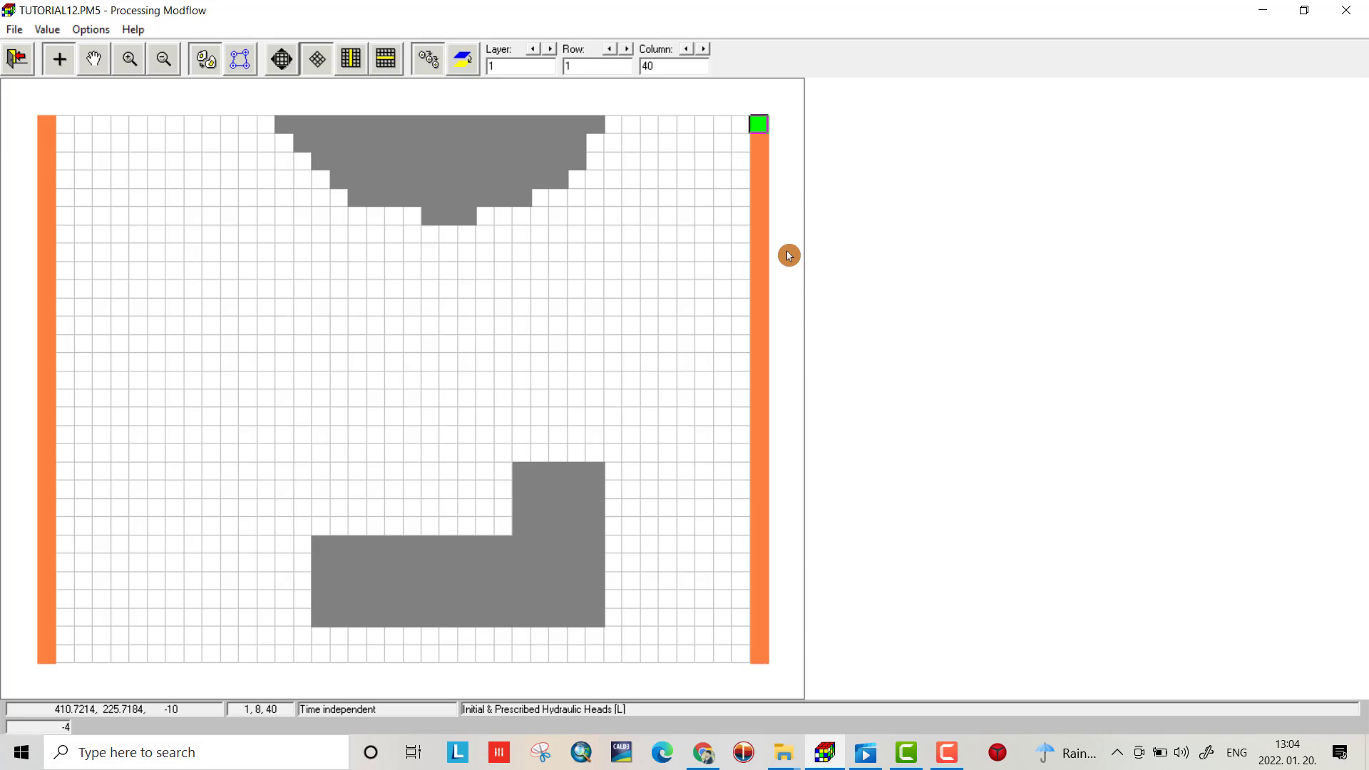
key("ctrl+Down")
key("ctrl+Down")
key("ctrl+Down")
key("ctrl+Down")
key("ctrl+Down")
key("ctrl+Down")
key("ctrl+Down")
key("ctrl+Down")
key("ctrl+Down")
key("ctrl+Down")
key("ctrl+Down")
key("ctrl+Down")
key("ctrl+Down")
key("ctrl+Down")
key("ctrl+Down")
key("ctrl+Down")
key("ctrl+Down")
key("ctrl+Down")
key("ctrl+Down")
key("ctrl+Down")
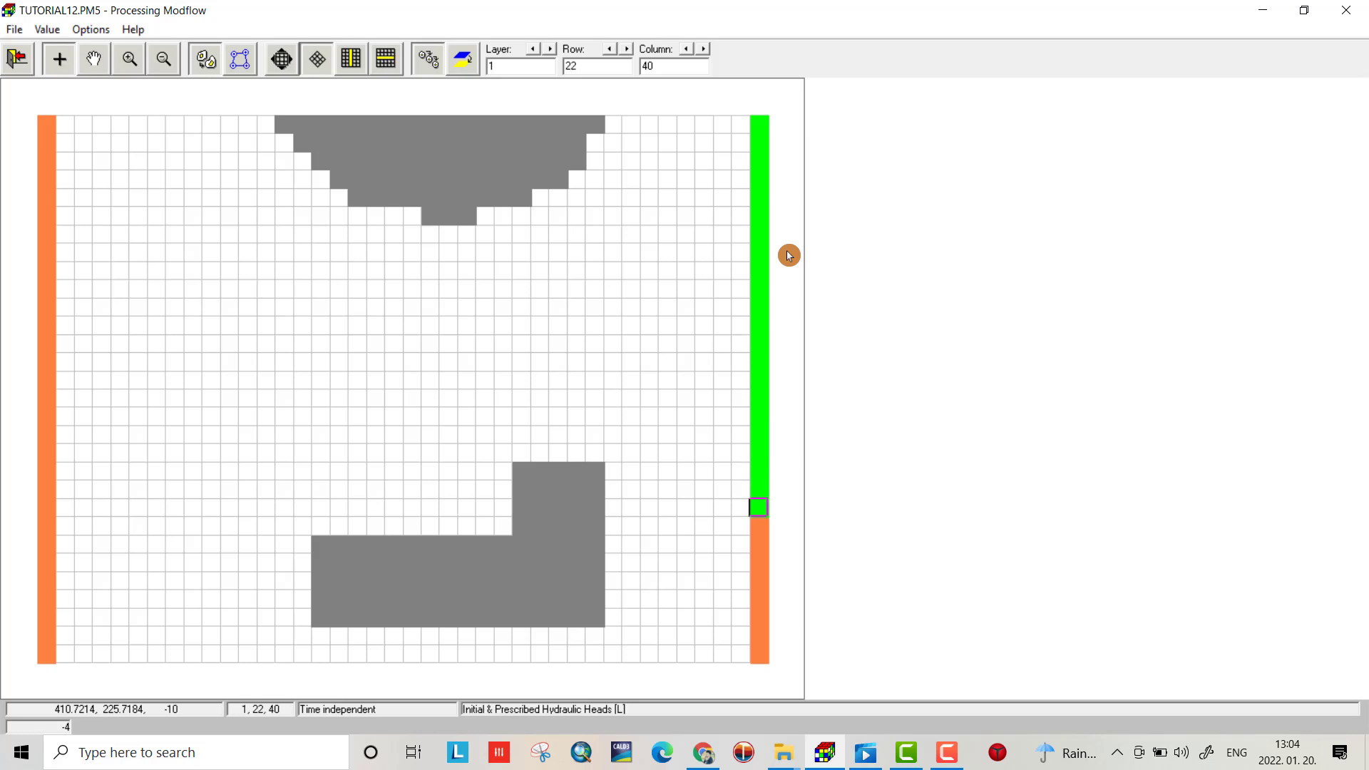
key("ctrl+Down")
key("ctrl+Down")
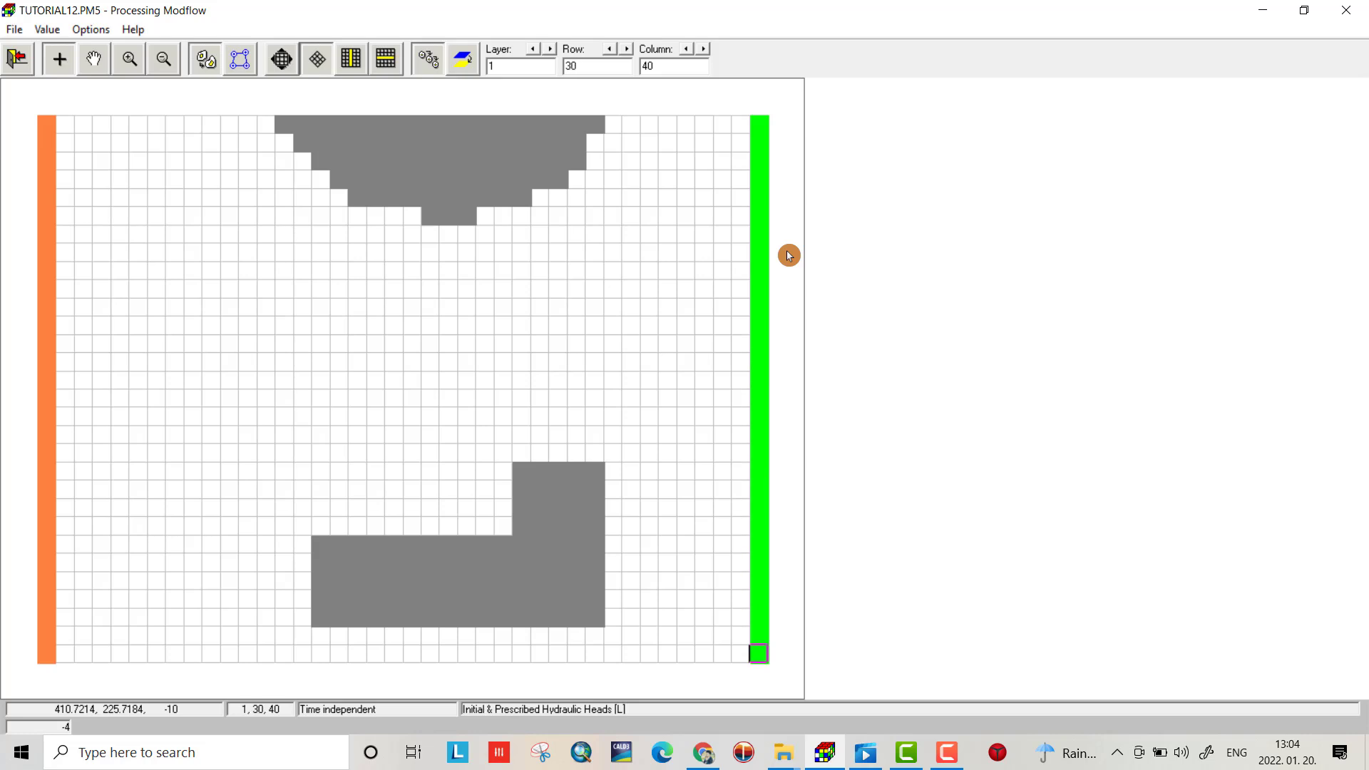
Check the row cross-section, return to plan view with layer copy on, and assign head -4 to layer 2's cell at row 1, column 40.
left_click(386, 58)
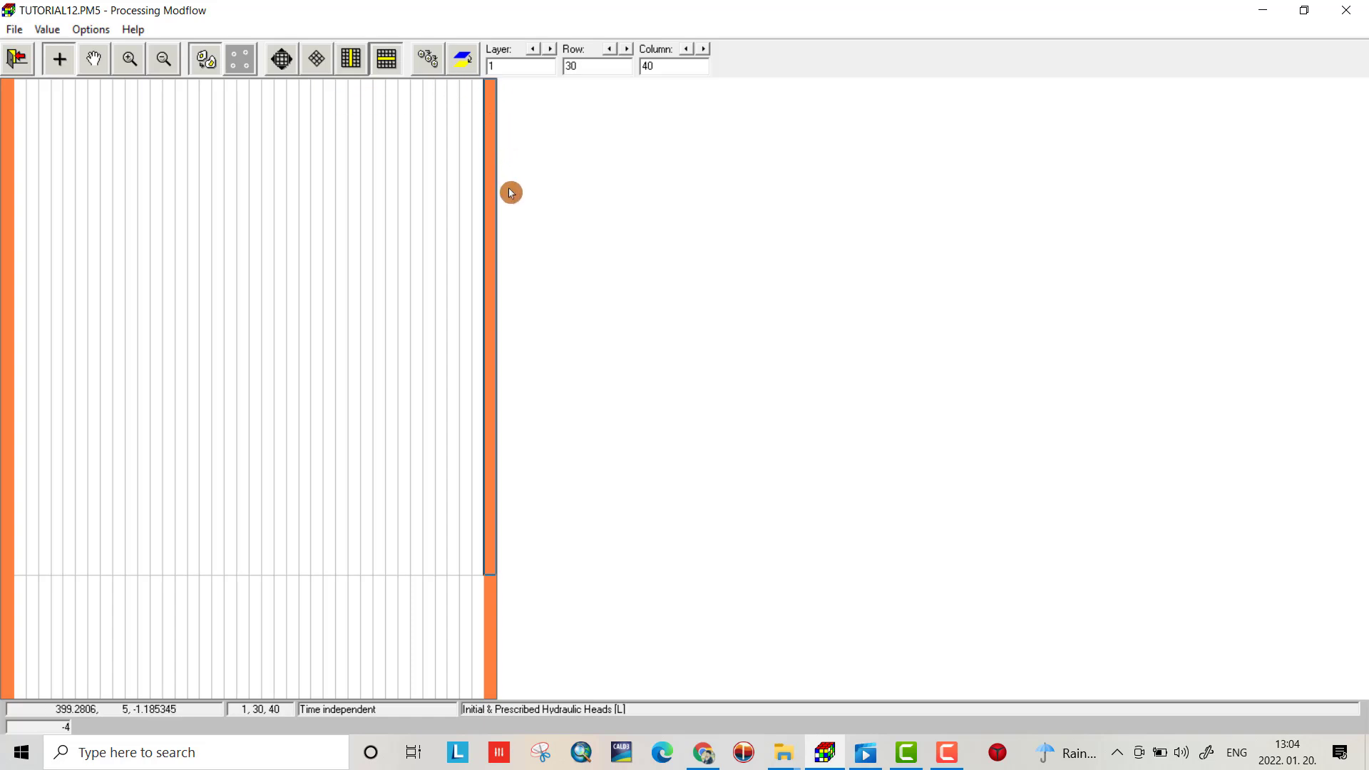
left_click(317, 63)
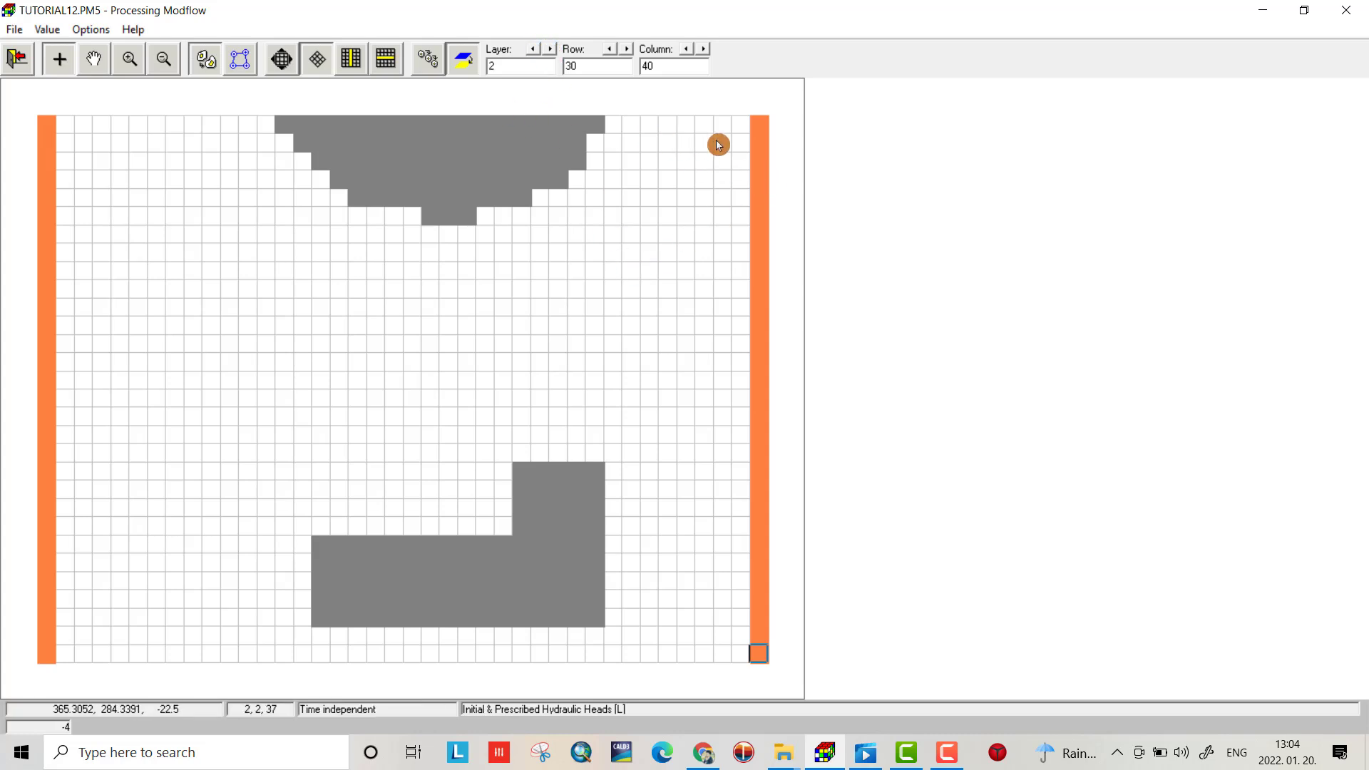
left_click(765, 128)
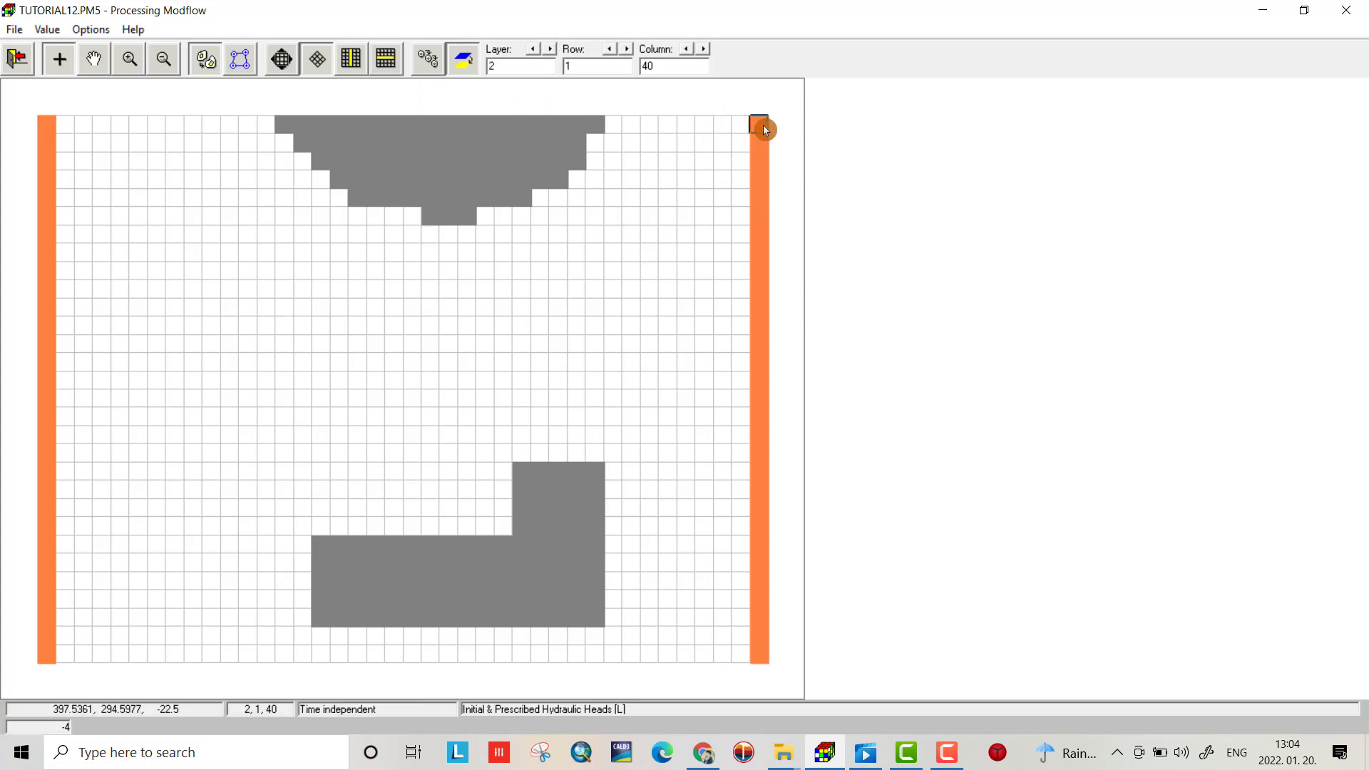
left_click(763, 125)
left_click(706, 439)
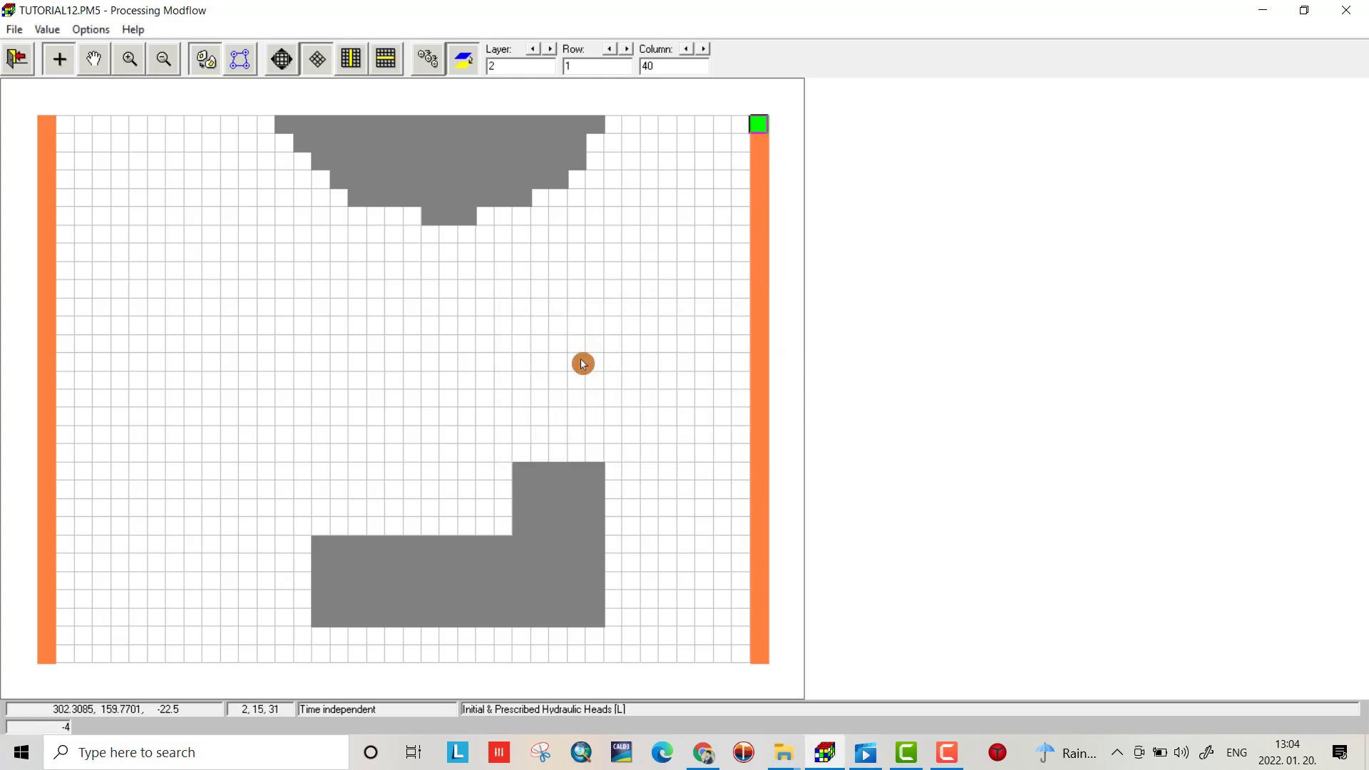
Recheck layer 2's cell at row 1, column 40, accept the value at row 9, column 29, and save the hydraulic heads.
key("Return")
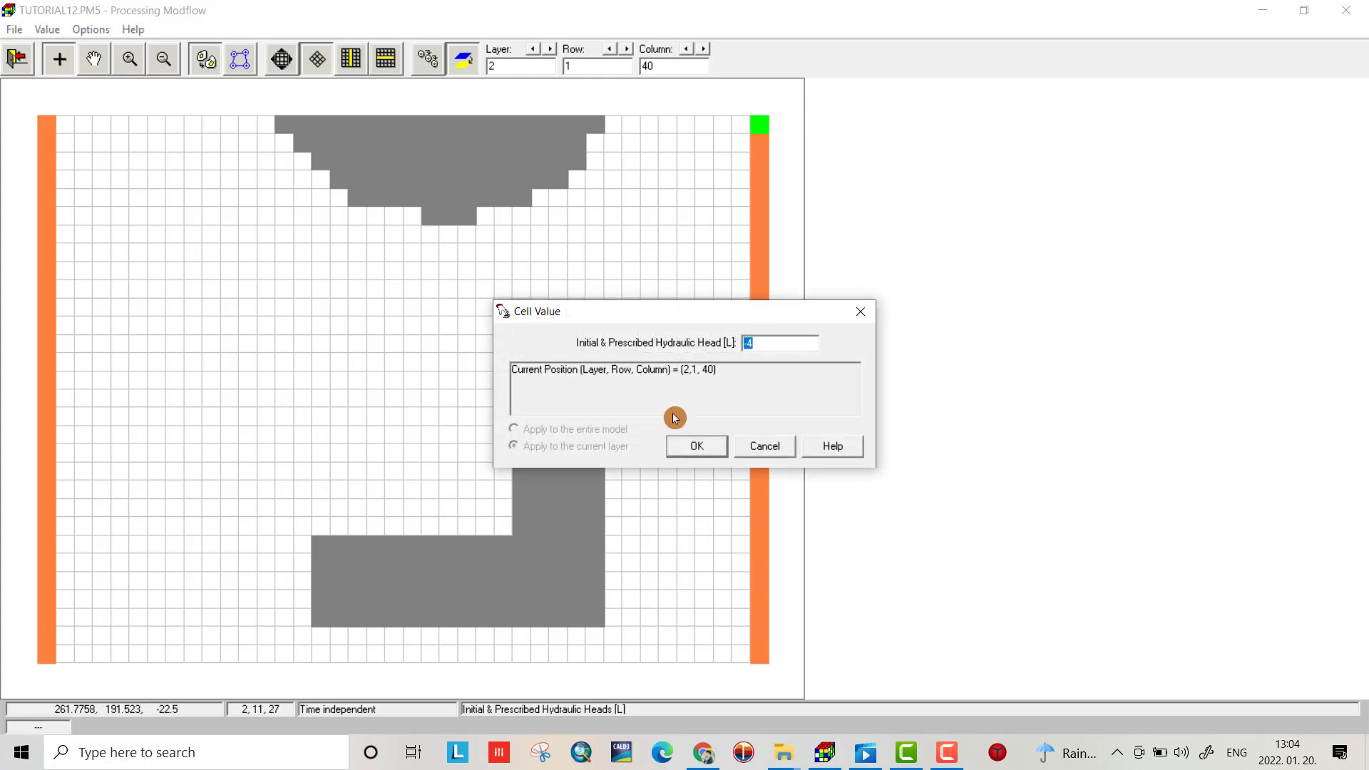
left_click(861, 312)
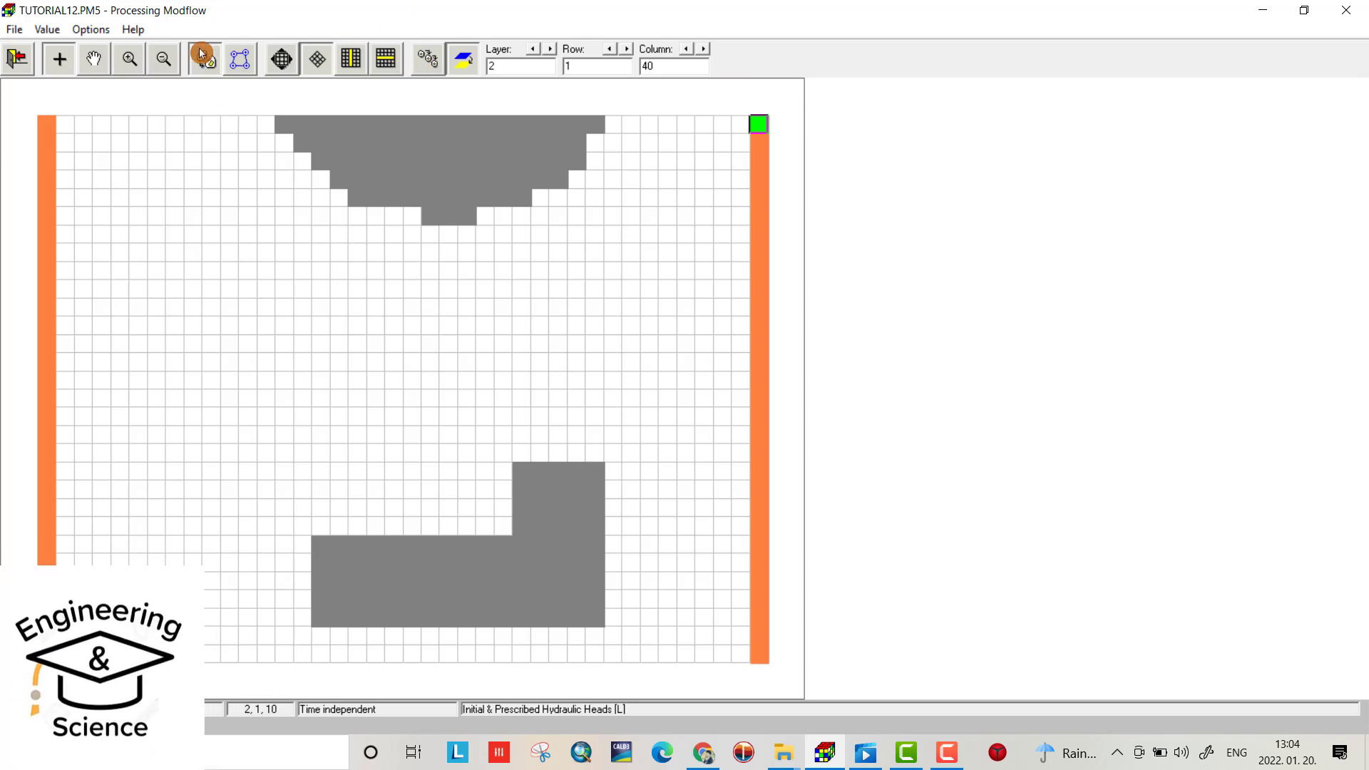
left_click(557, 271)
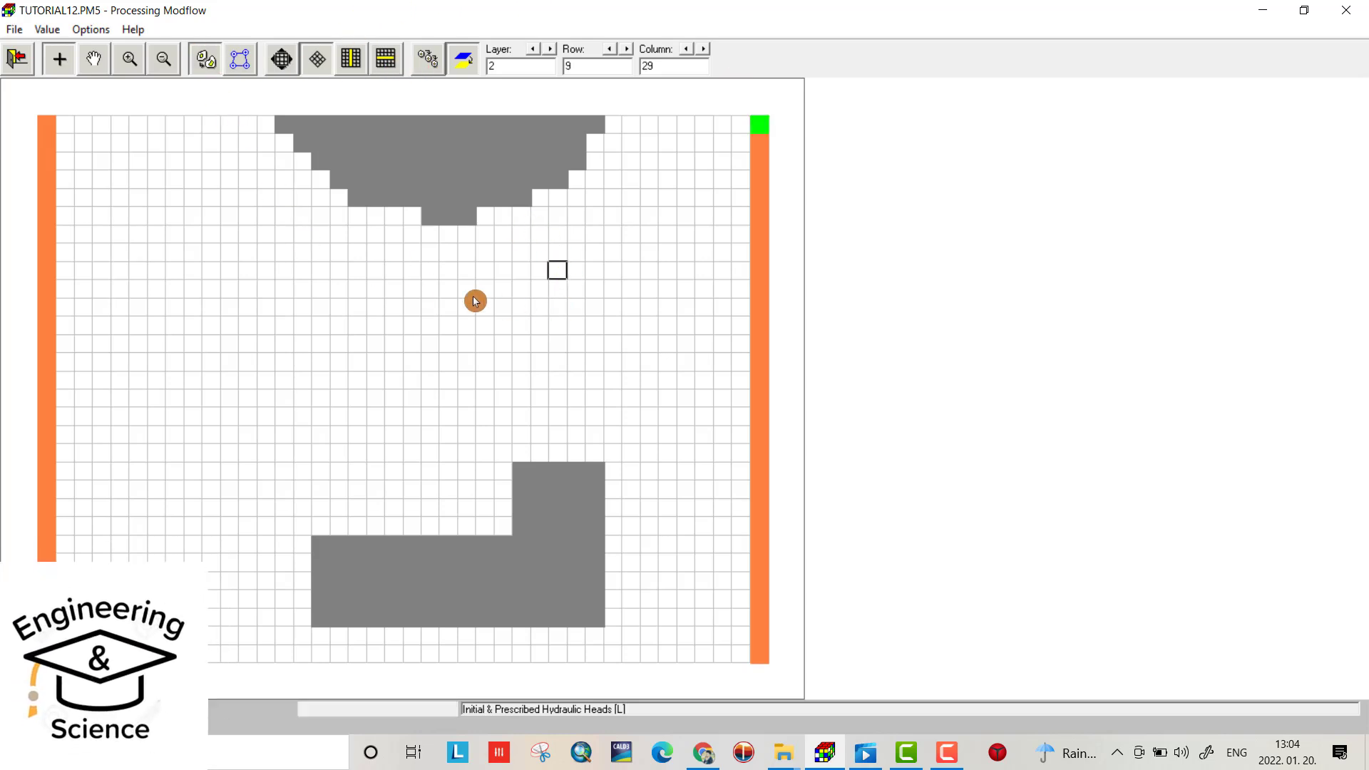
key("Return")
left_click(696, 448)
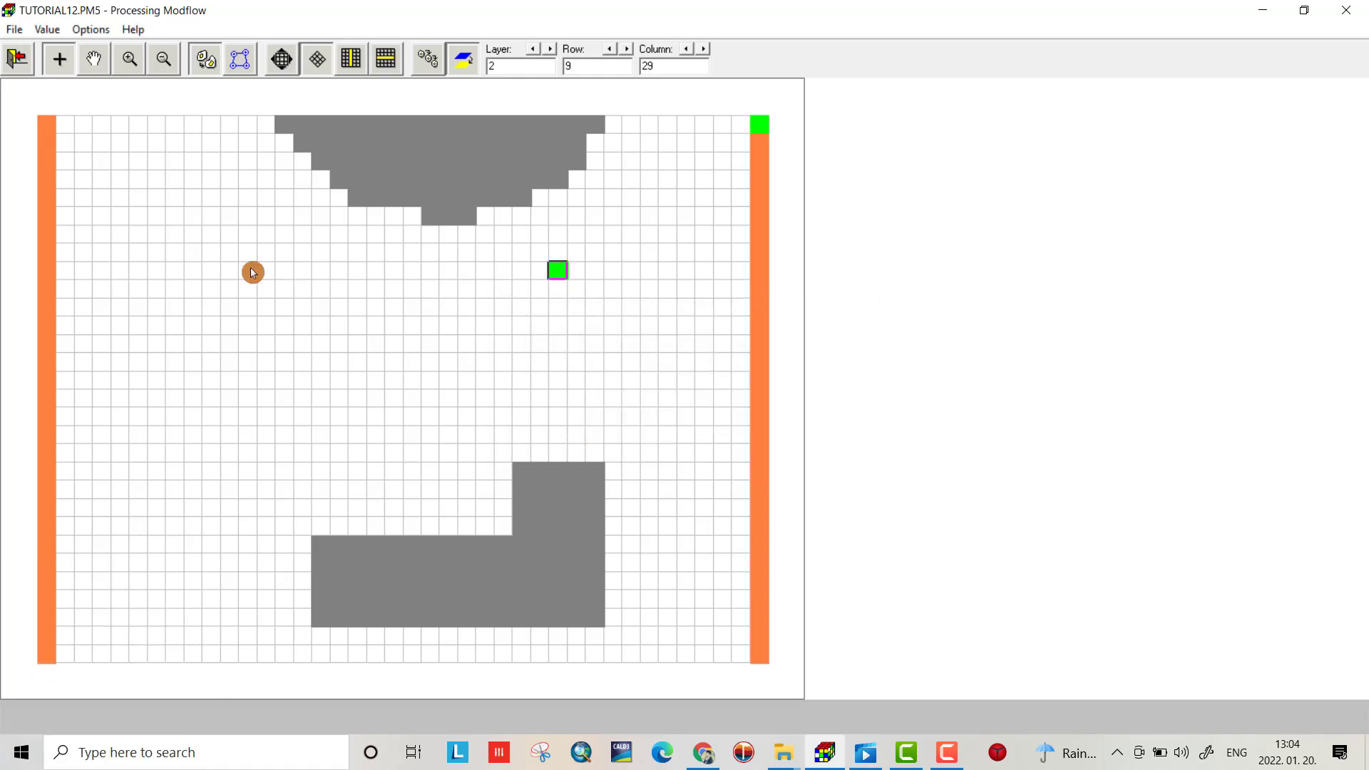
left_click(17, 58)
left_click(620, 428)
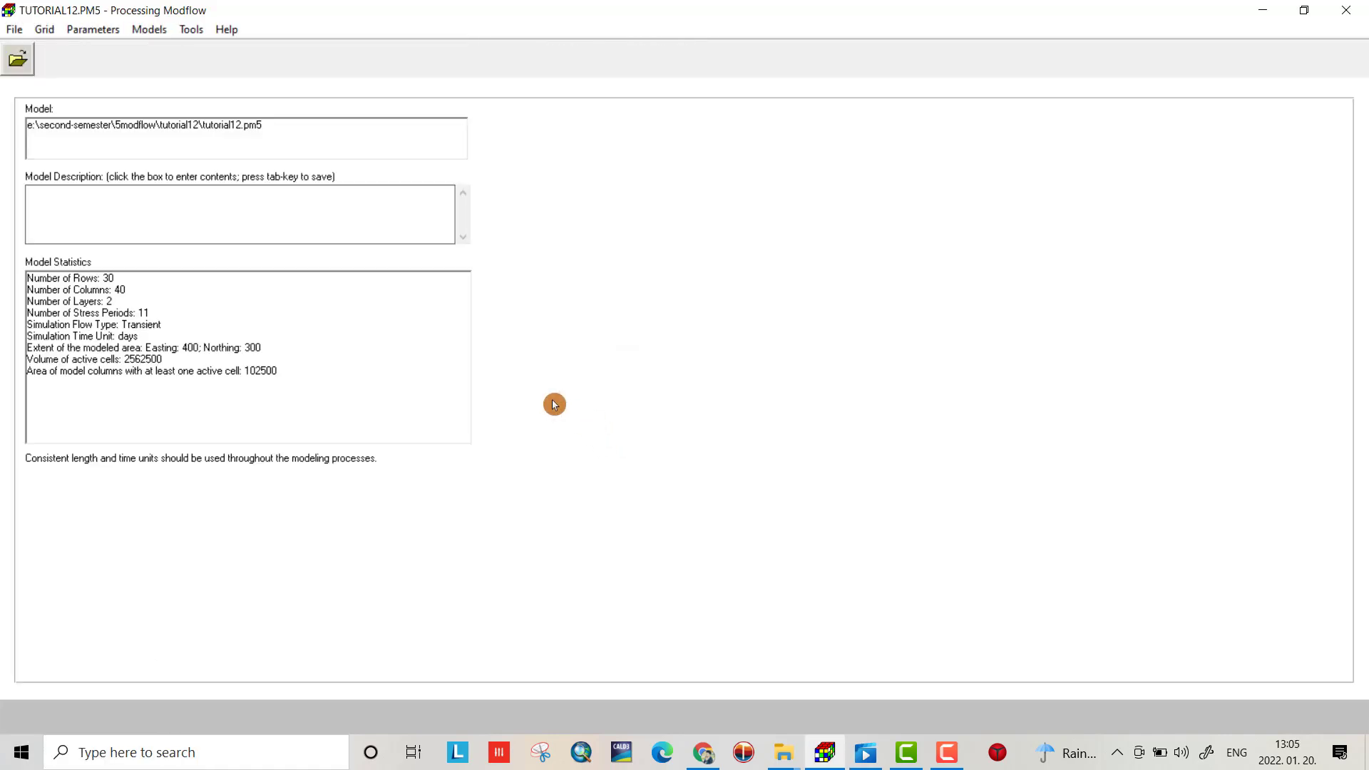
Open the horizontal hydraulic conductivity data and reset layer 1 to 15.
left_click(98, 31)
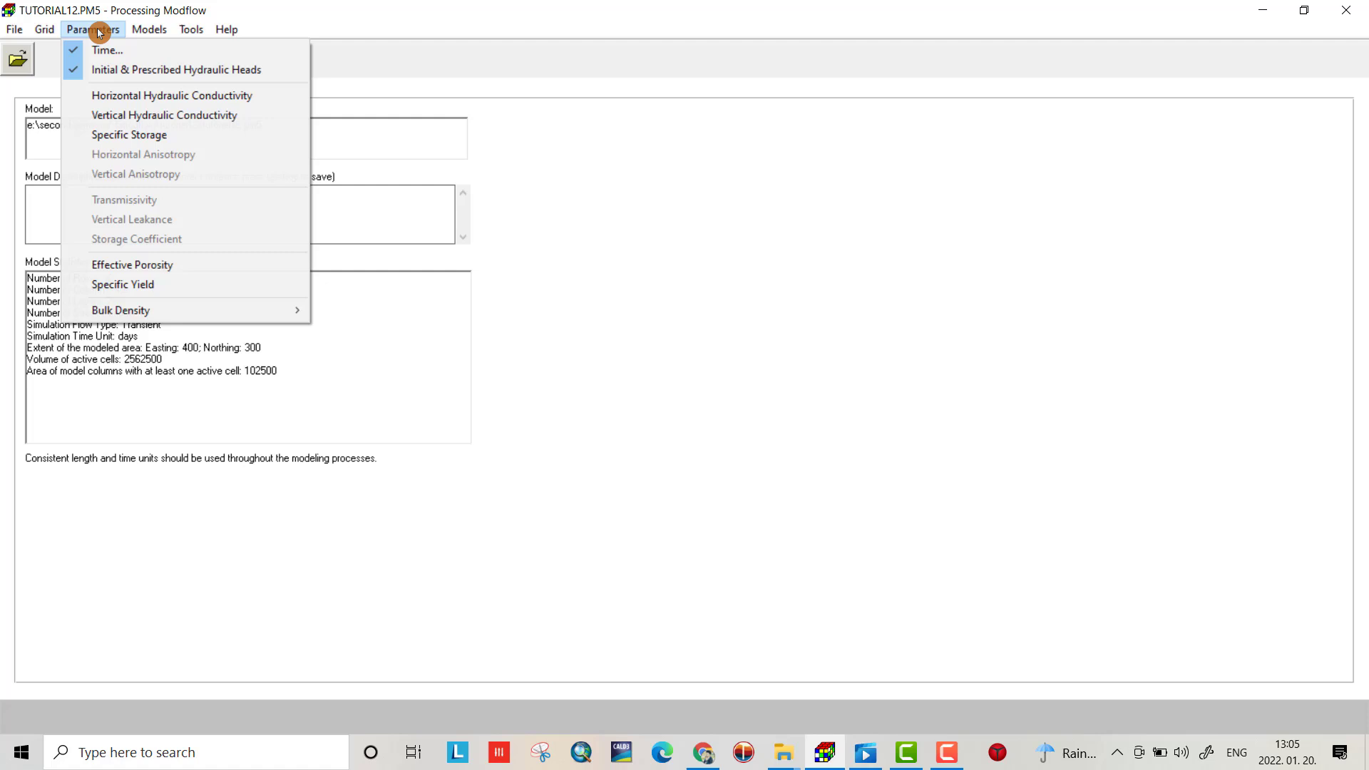
left_click(117, 93)
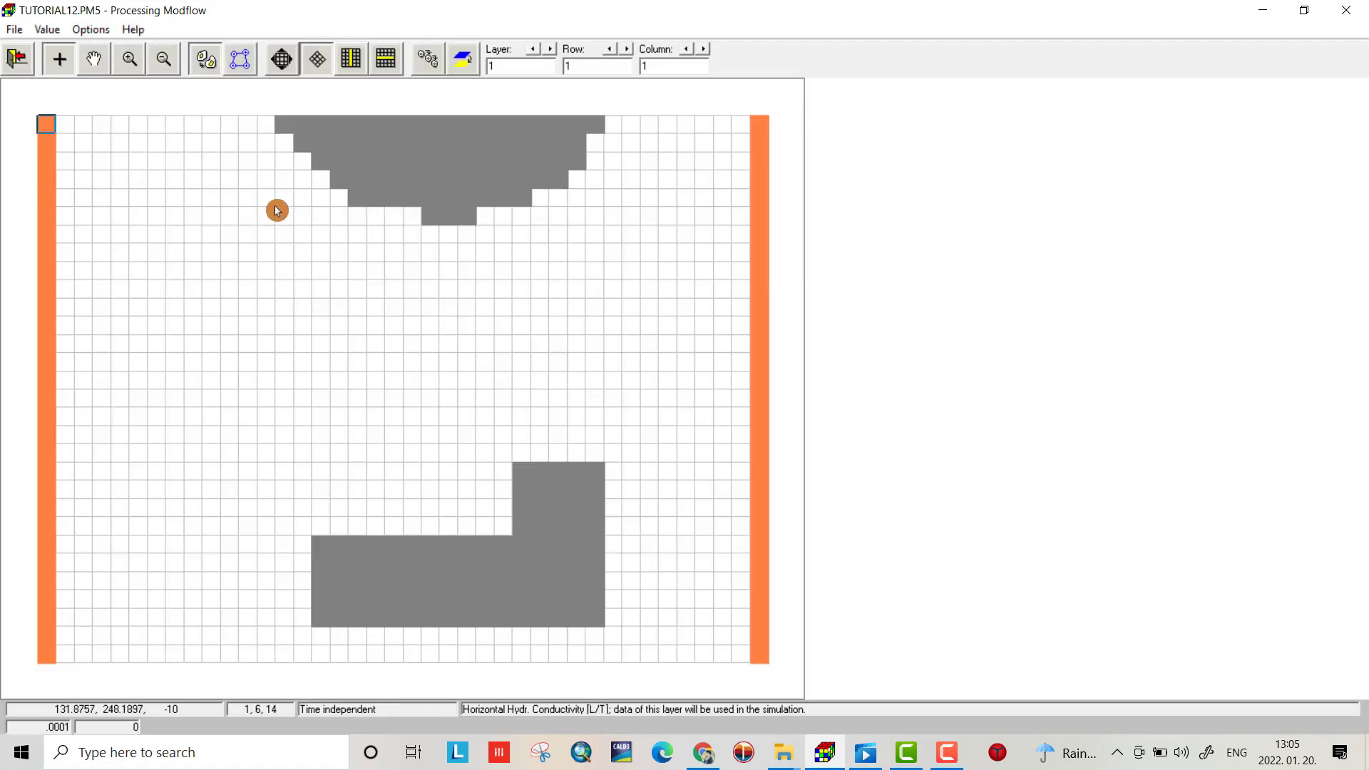
left_click(54, 33)
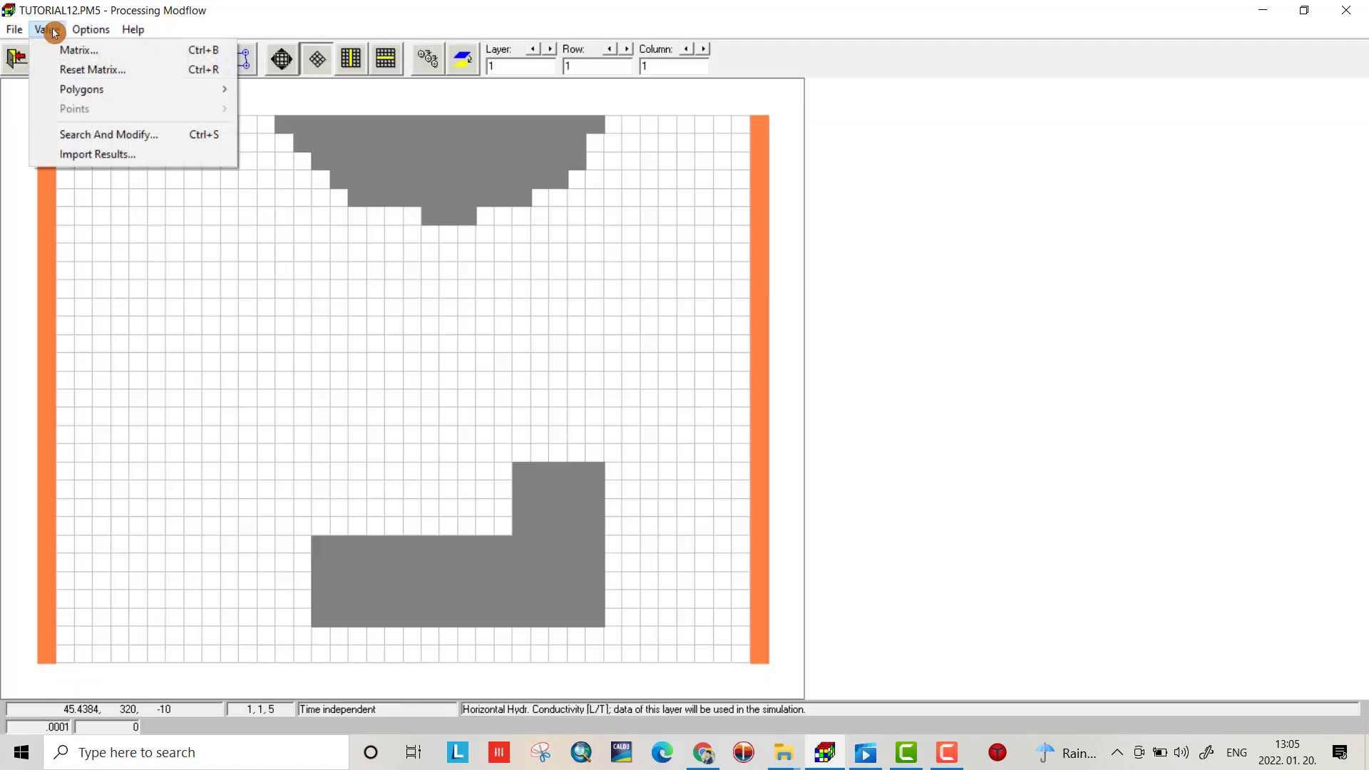
left_click(85, 69)
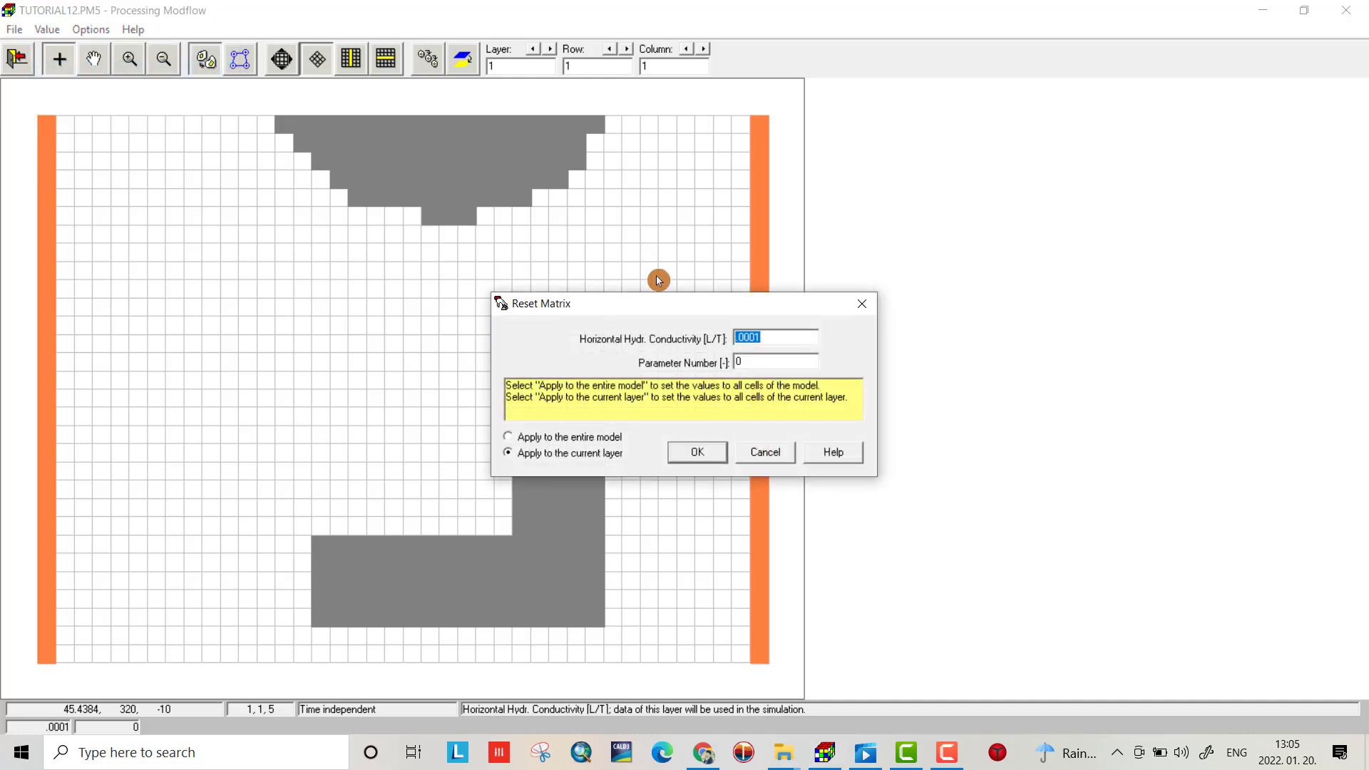
type("15")
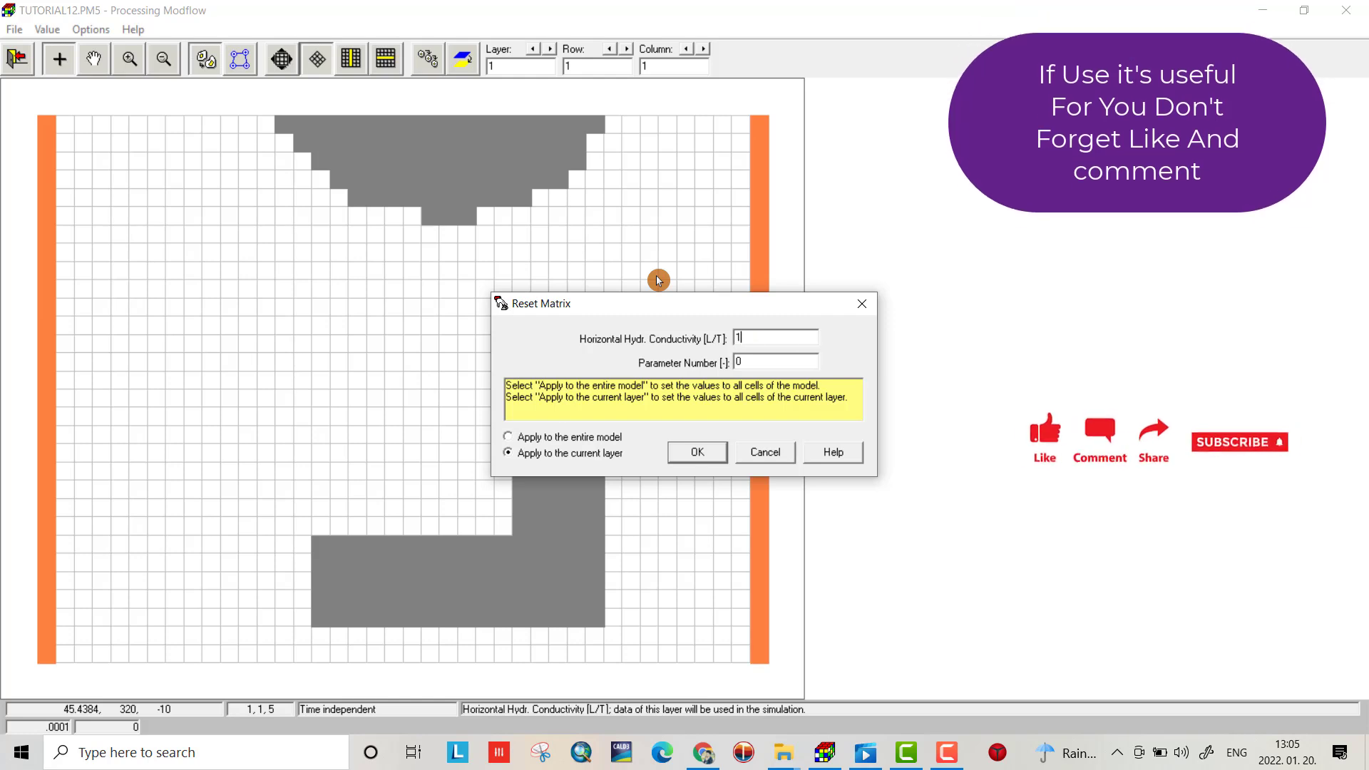
left_click(689, 448)
Reset layer 2's horizontal hydraulic conductivity to 0.05 and save the horizontal conductivity data.
left_click(549, 48)
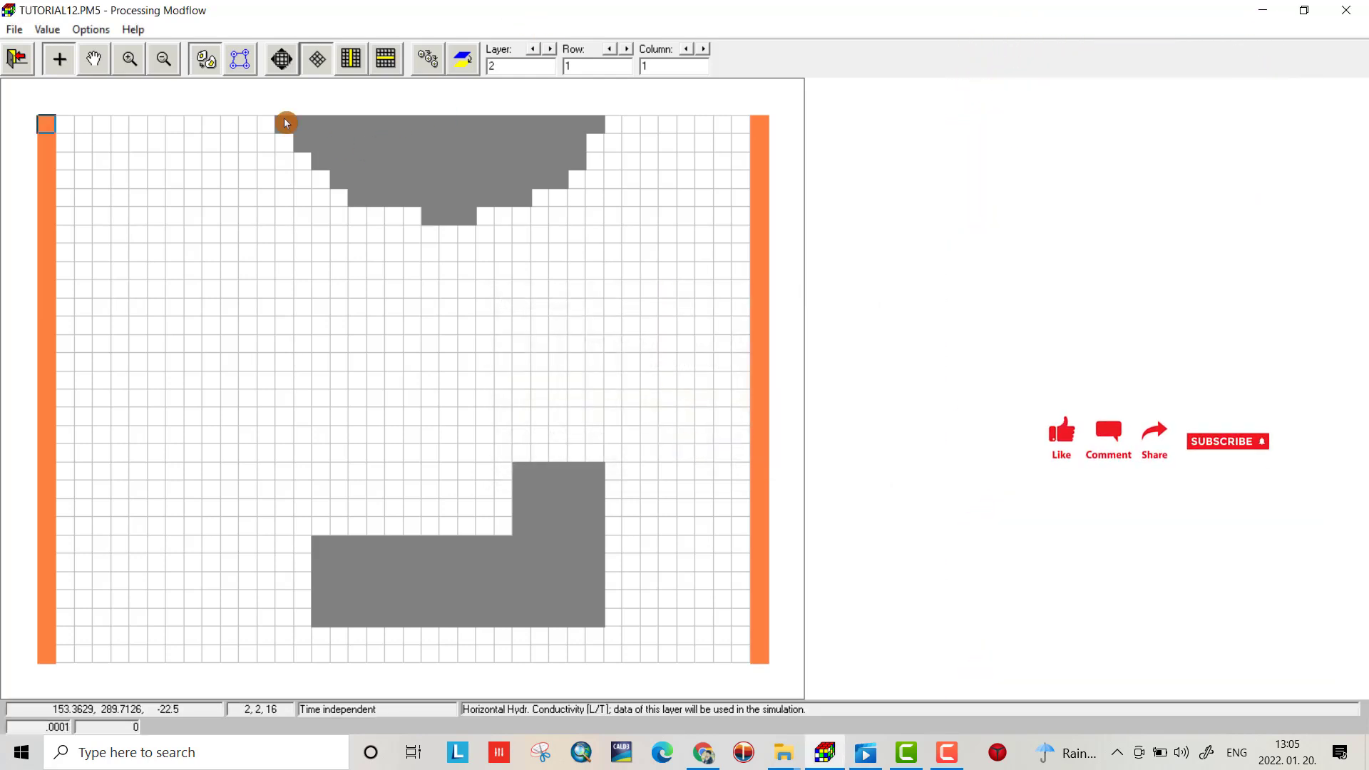
left_click(57, 35)
left_click(71, 50)
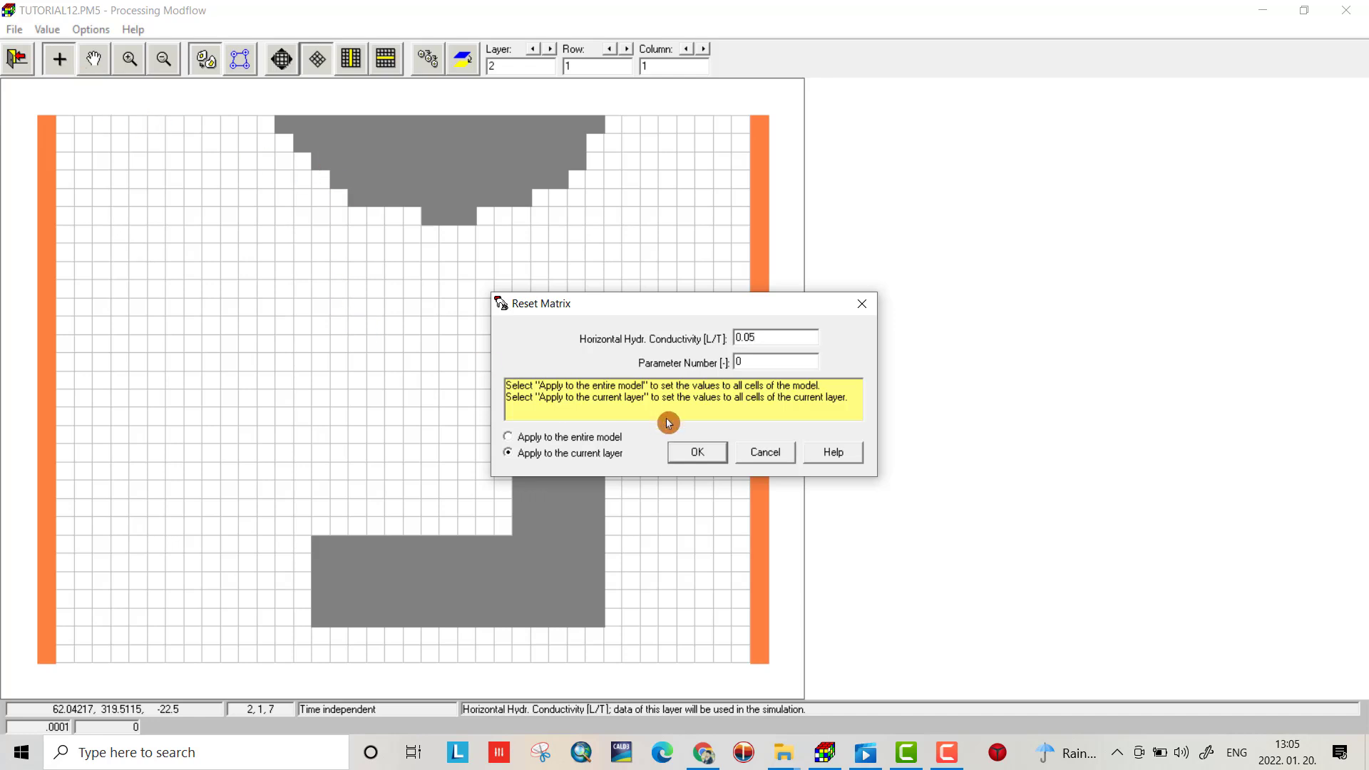
left_click(695, 452)
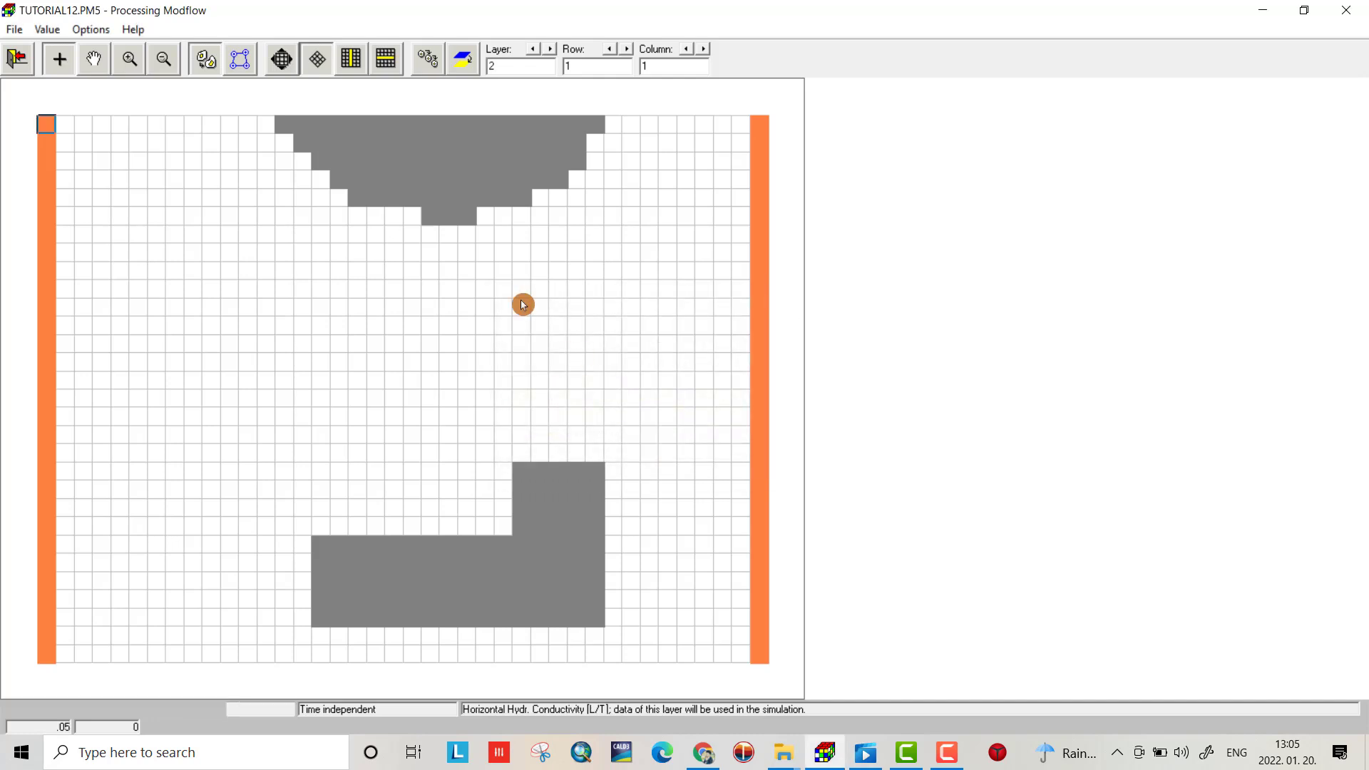
left_click(17, 59)
left_click(619, 427)
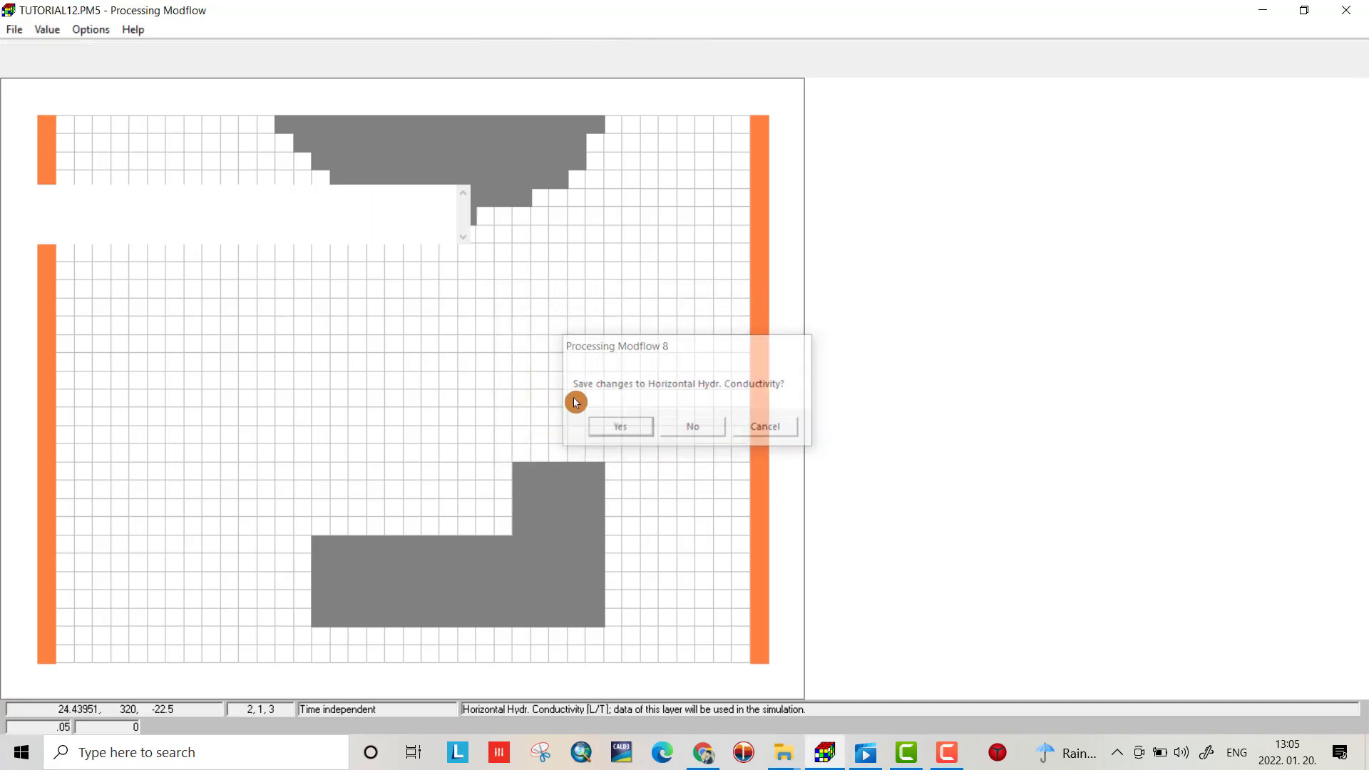
Open the vertical hydraulic conductivity data and reset layer 1 to 1.
left_click(99, 30)
left_click(118, 114)
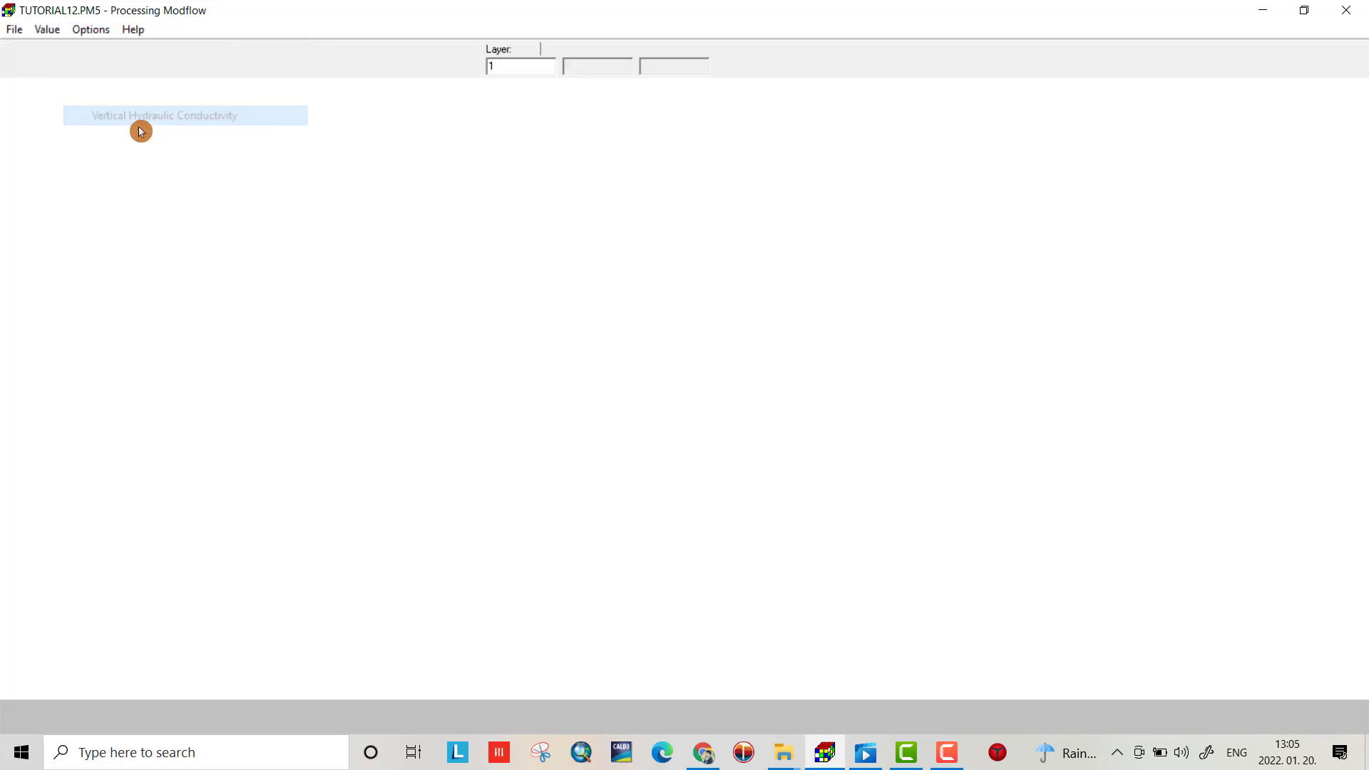
left_click(62, 30)
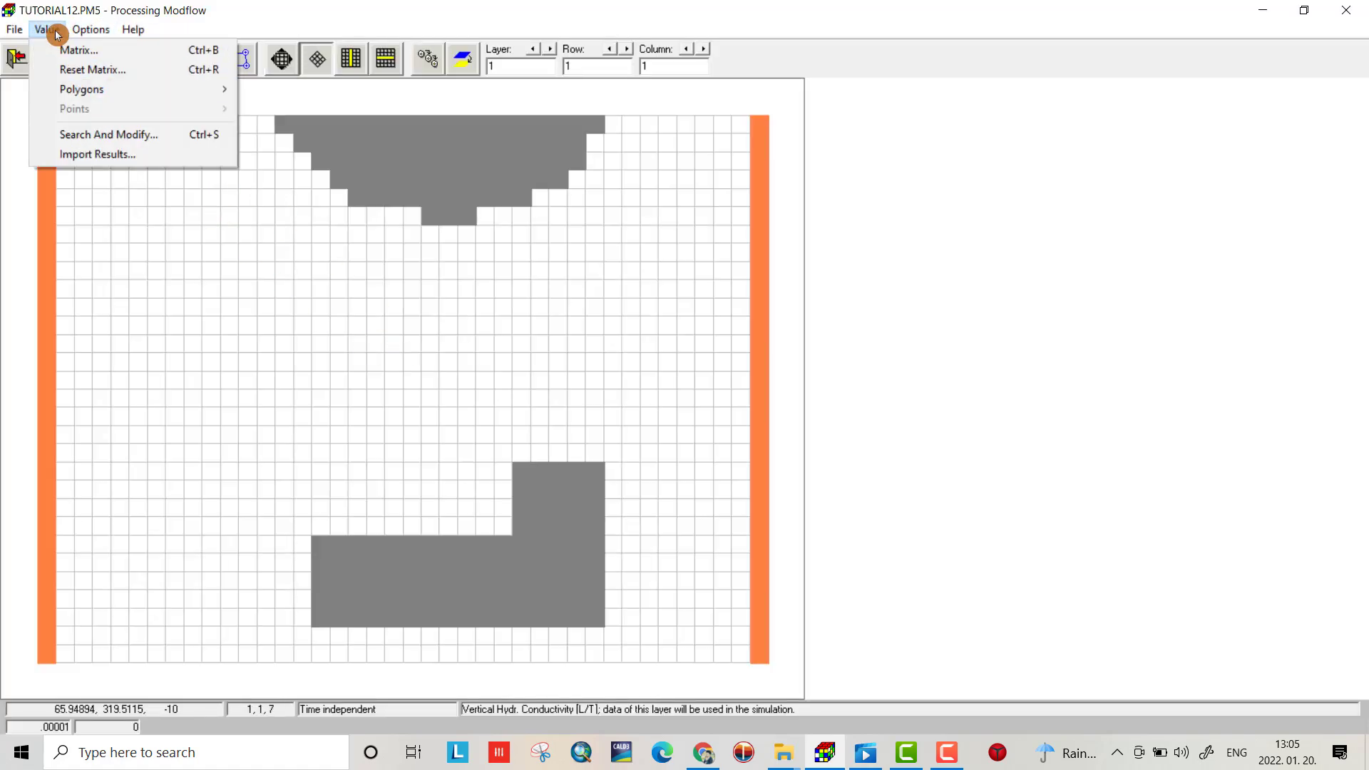
left_click(71, 70)
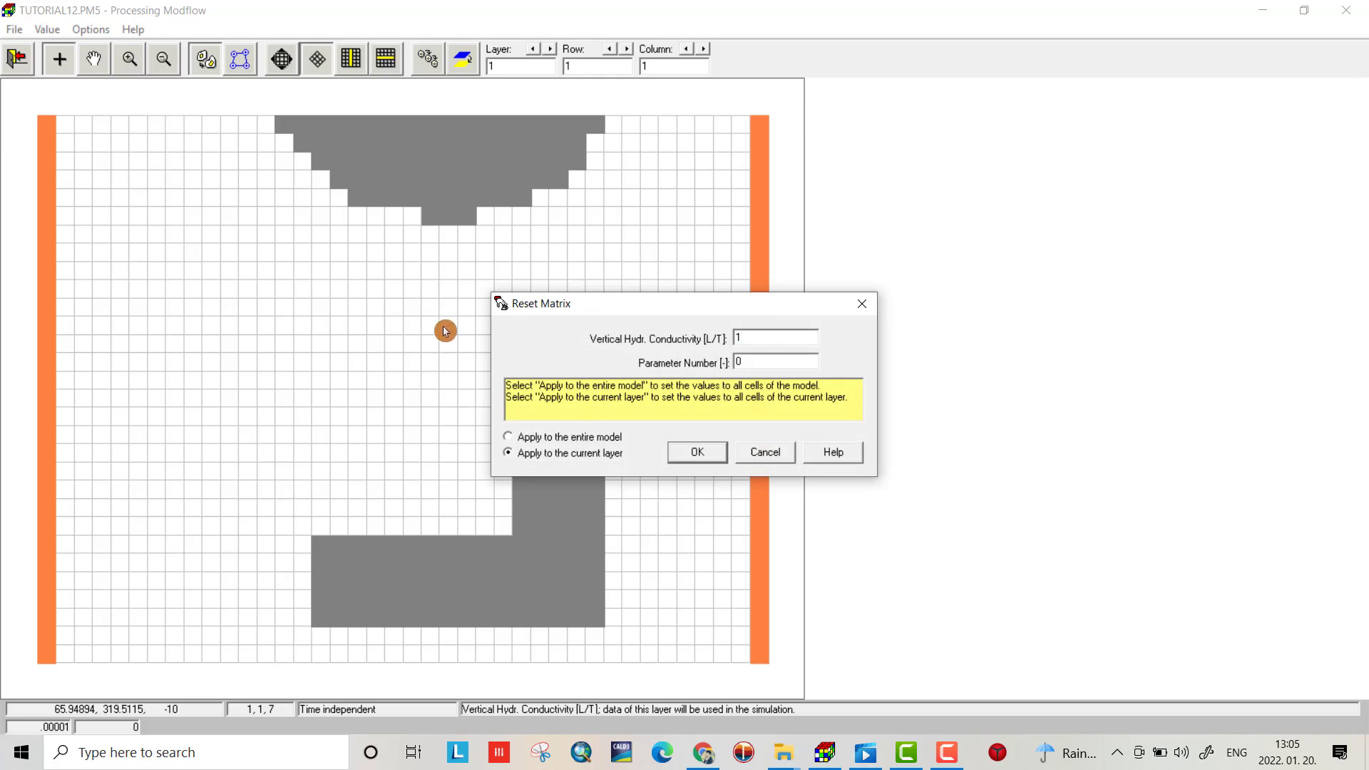
left_click(681, 452)
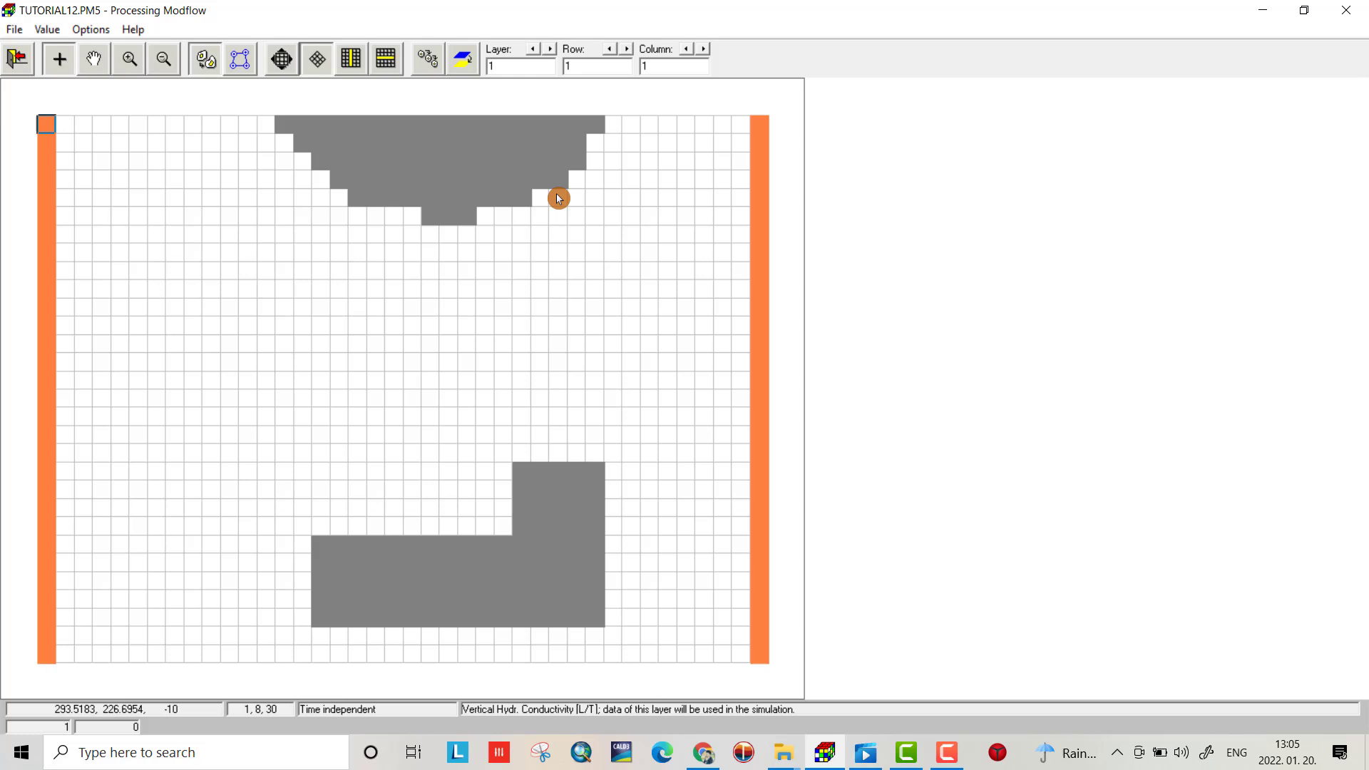
Reset layer 2's vertical hydraulic conductivity to 0.02 and save the vertical conductivity data.
left_click(550, 49)
left_click(47, 29)
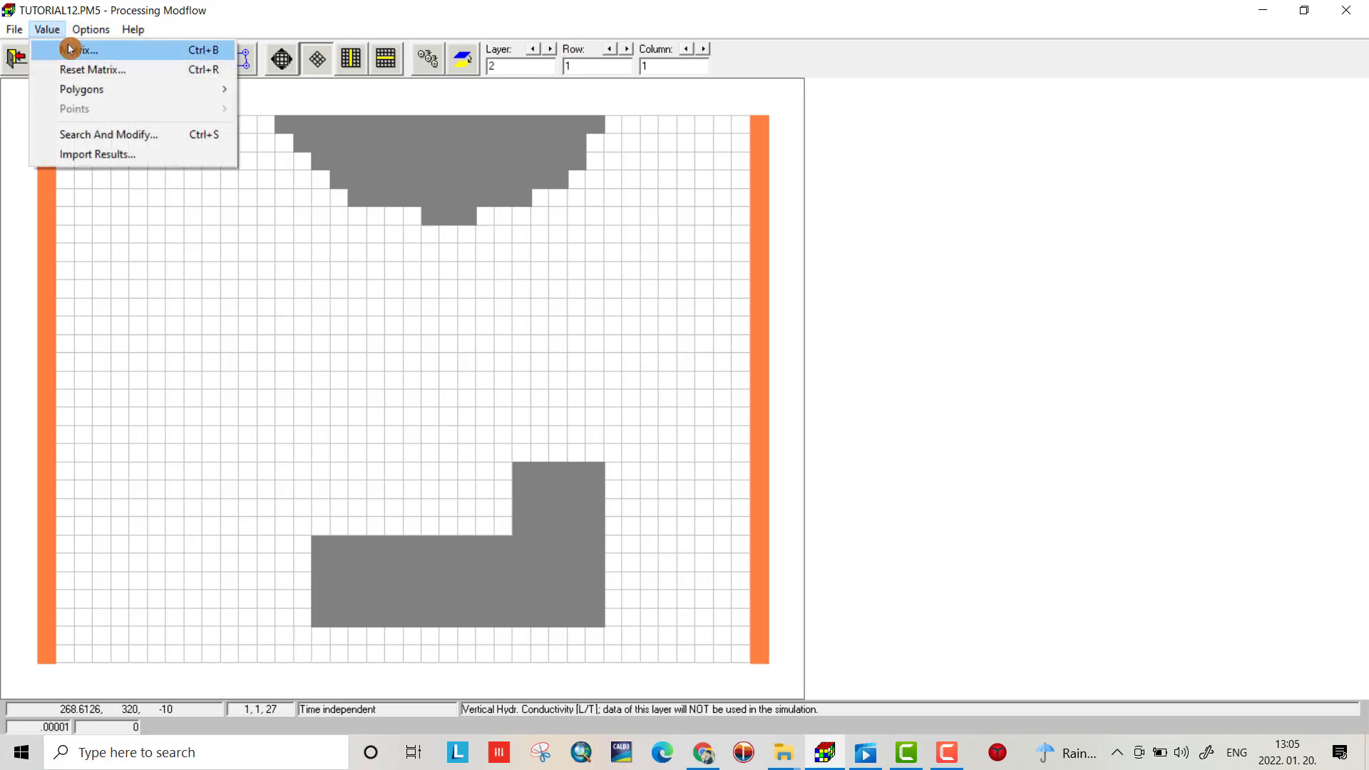
left_click(85, 69)
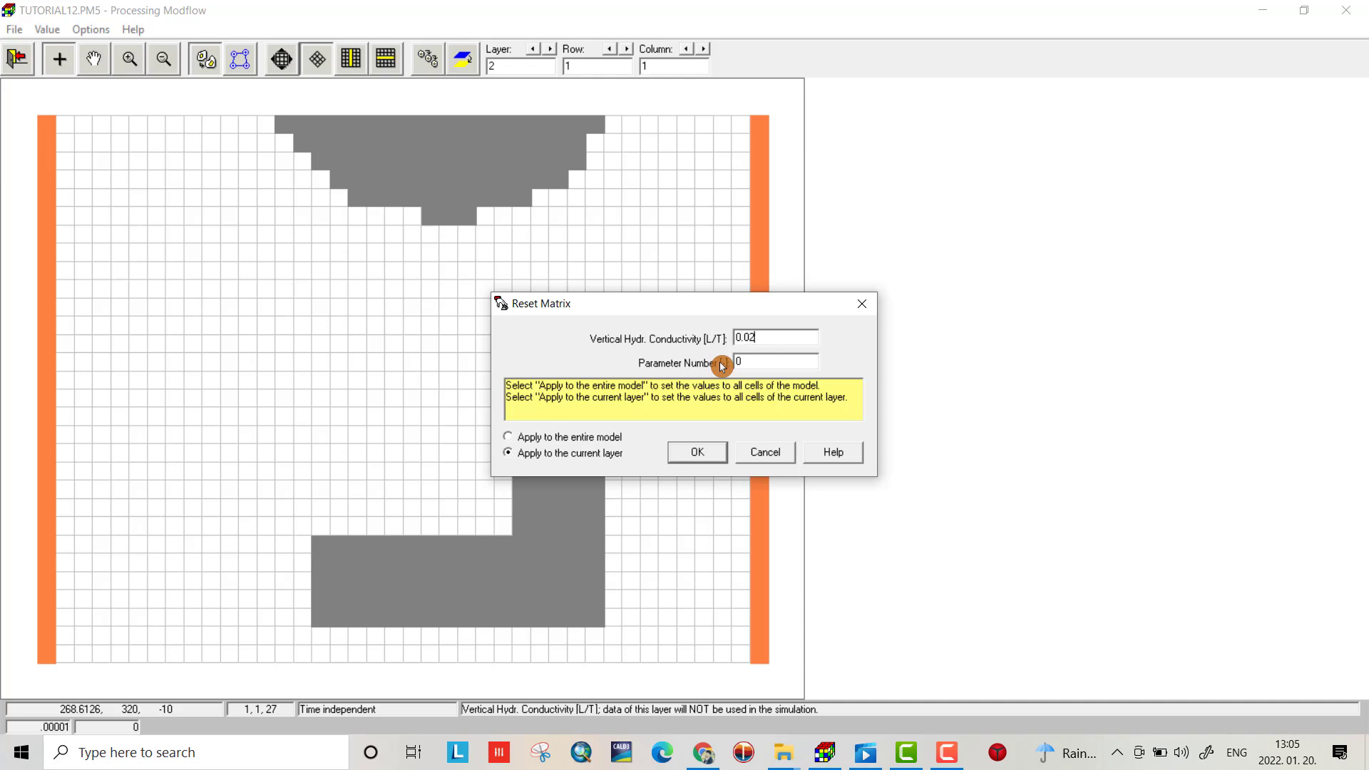
left_click(698, 452)
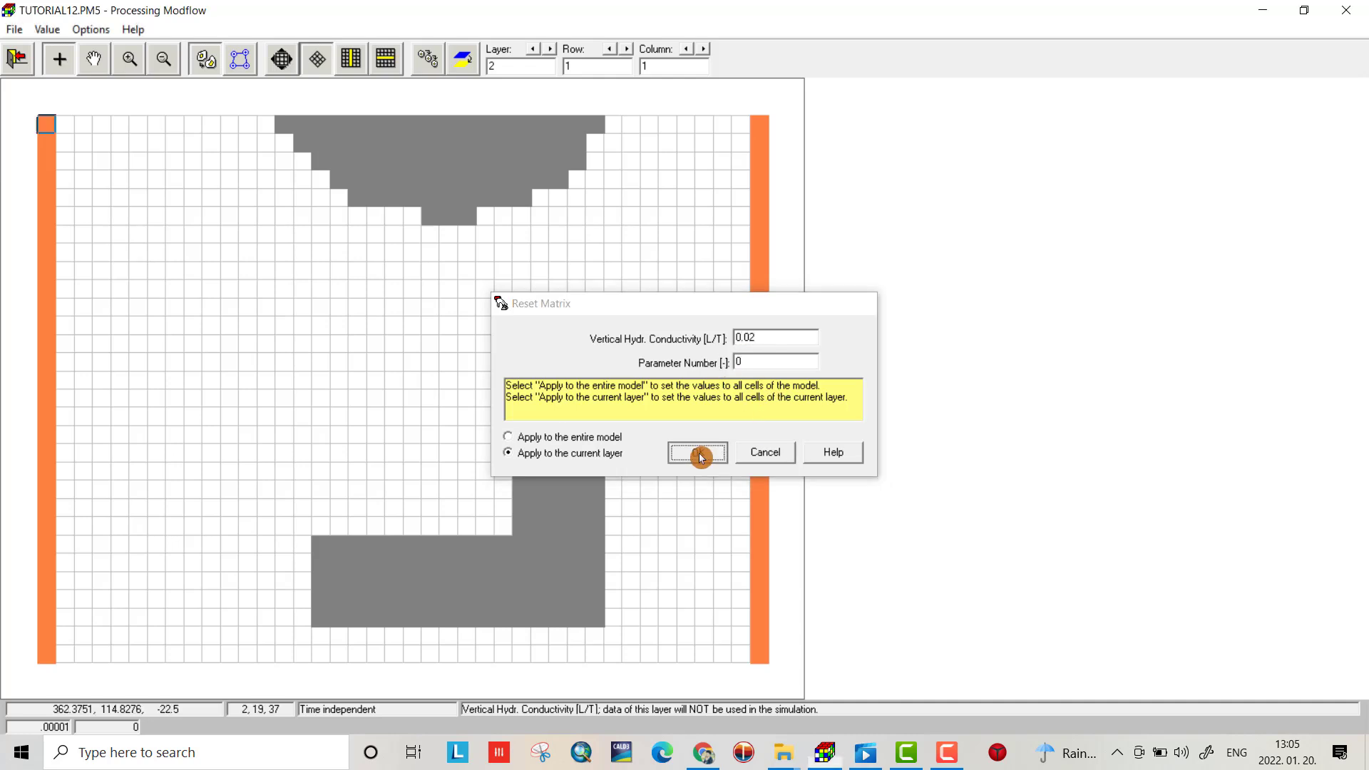
left_click(43, 60)
left_click(601, 425)
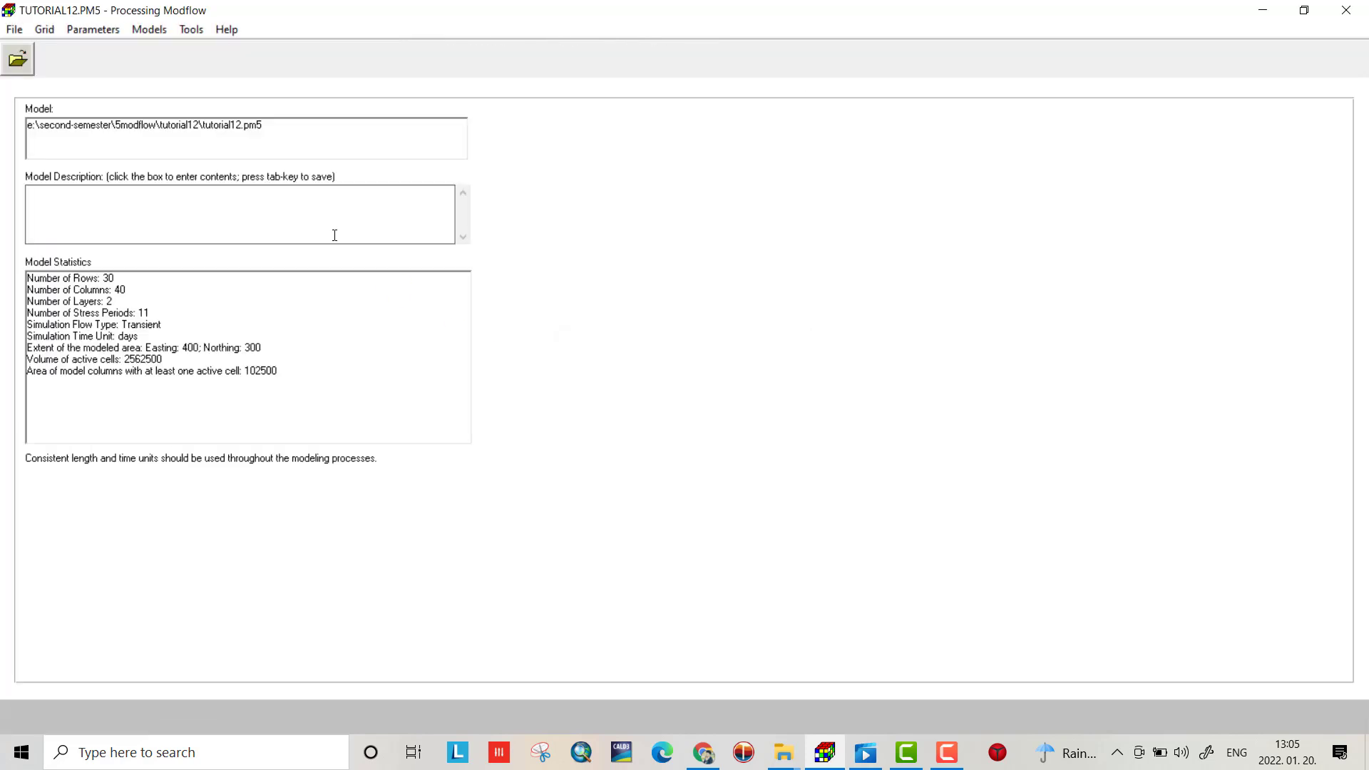
Reset the specific storage to .00005 for the entire model and save the specific storage data.
left_click(87, 28)
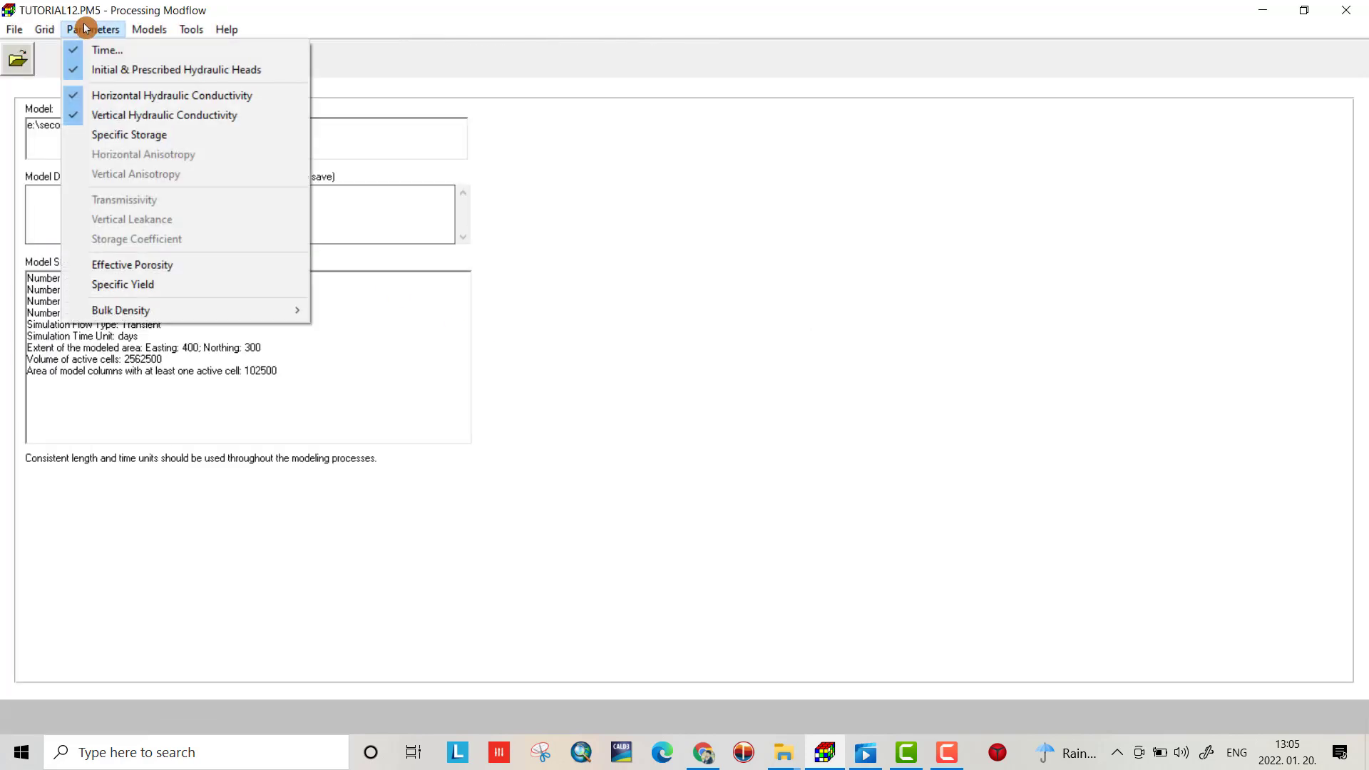
left_click(112, 137)
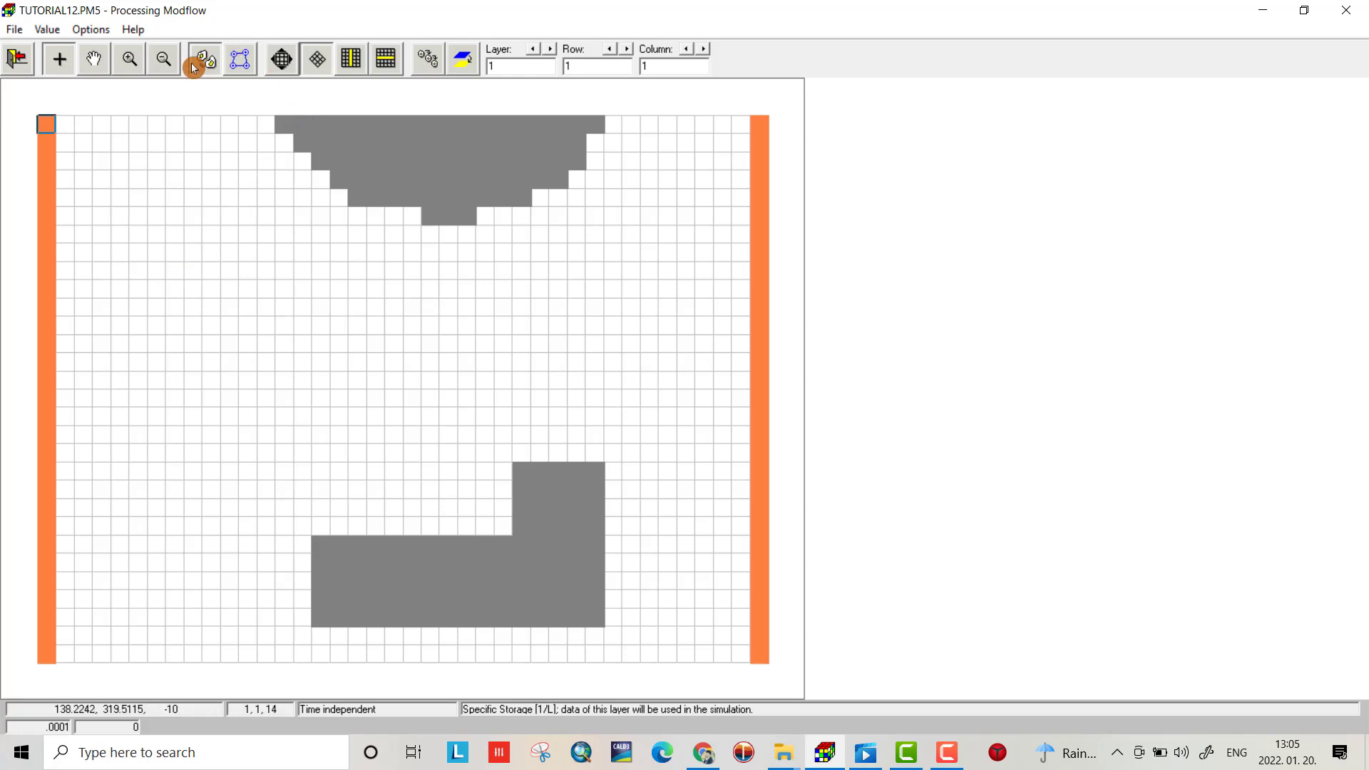
left_click(47, 29)
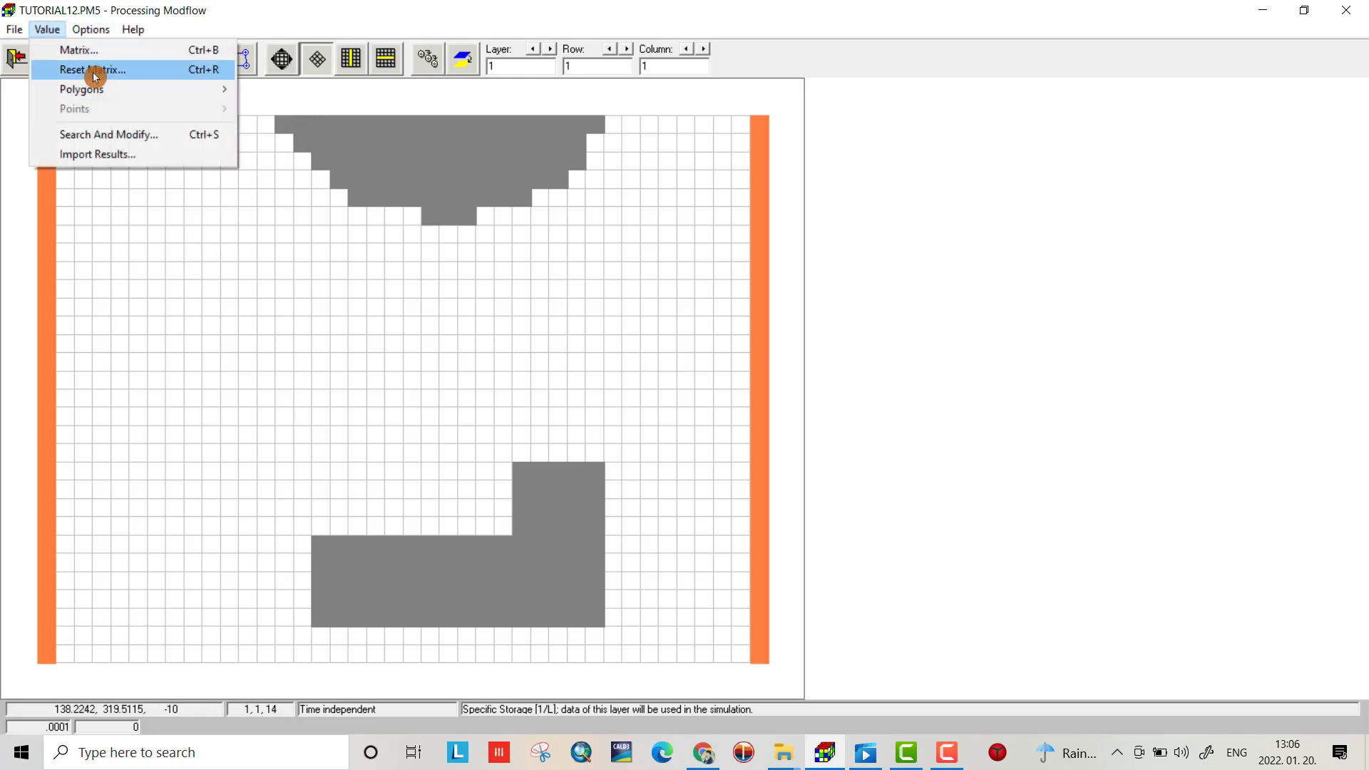
left_click(94, 71)
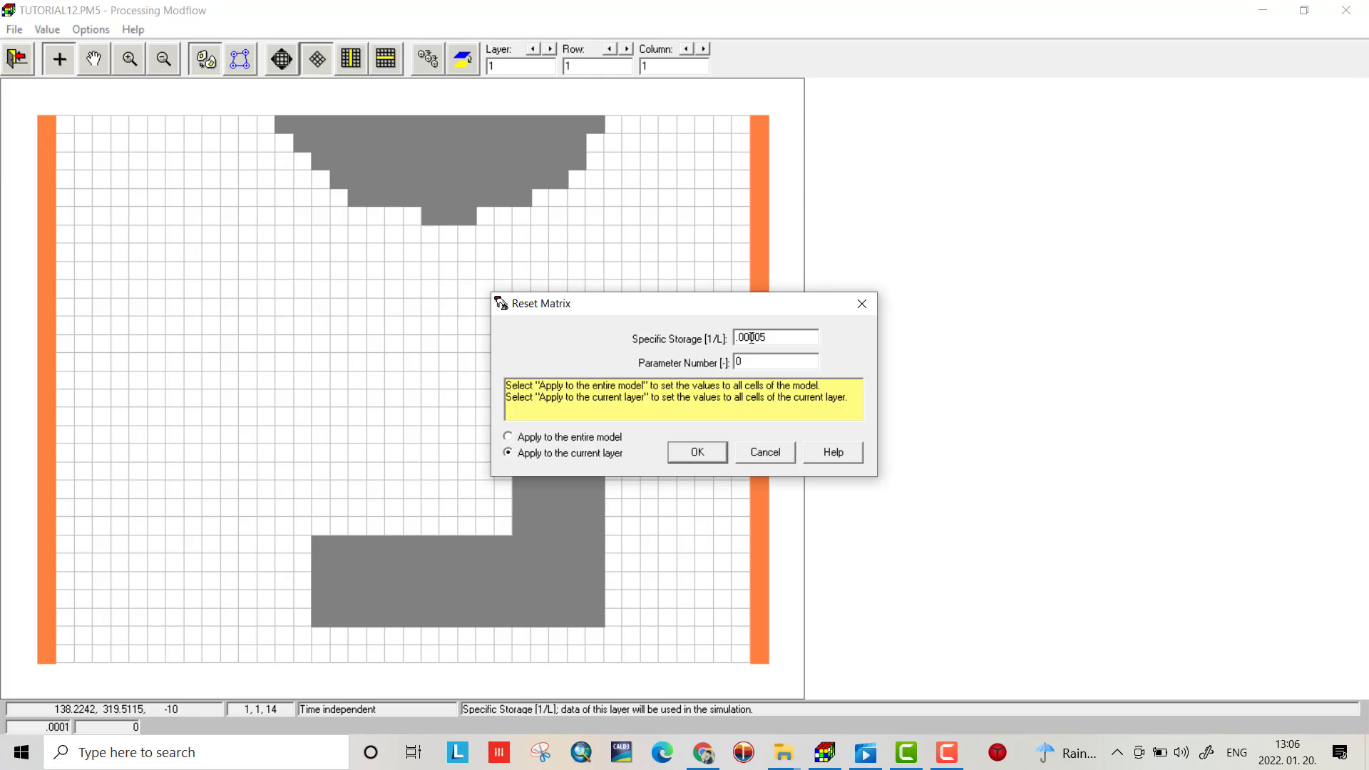
left_click(582, 437)
left_click(690, 452)
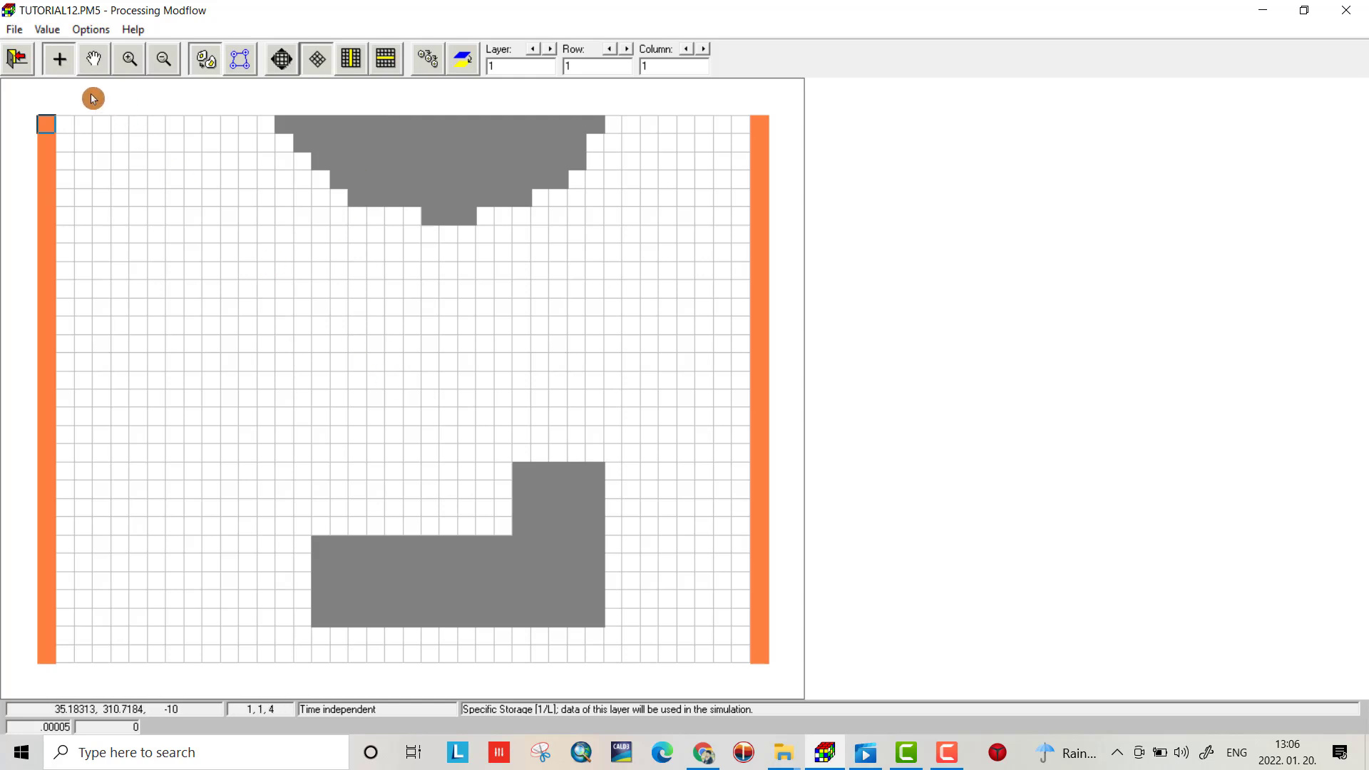
left_click(13, 69)
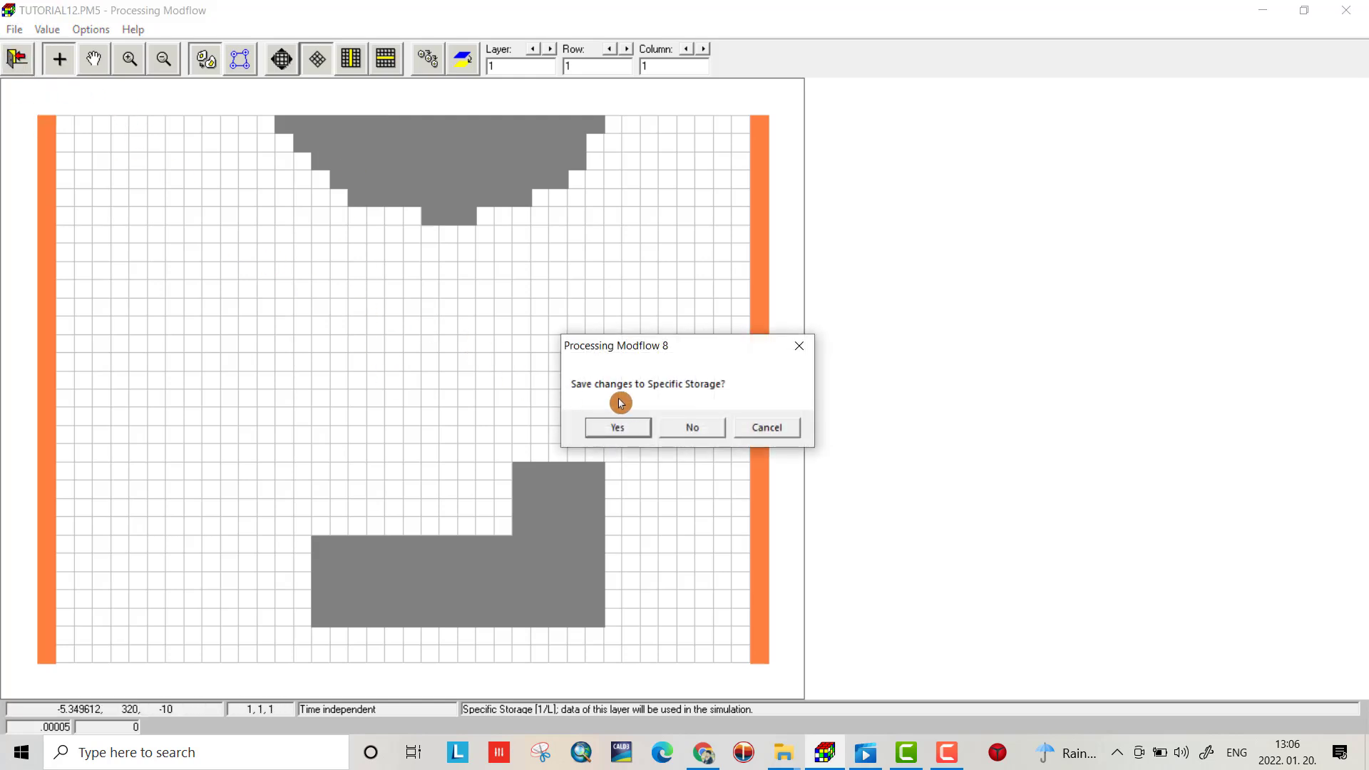
left_click(617, 428)
Open the effective porosity data, reset layer 1 to 0.15 and switch to layer 2.
left_click(45, 32)
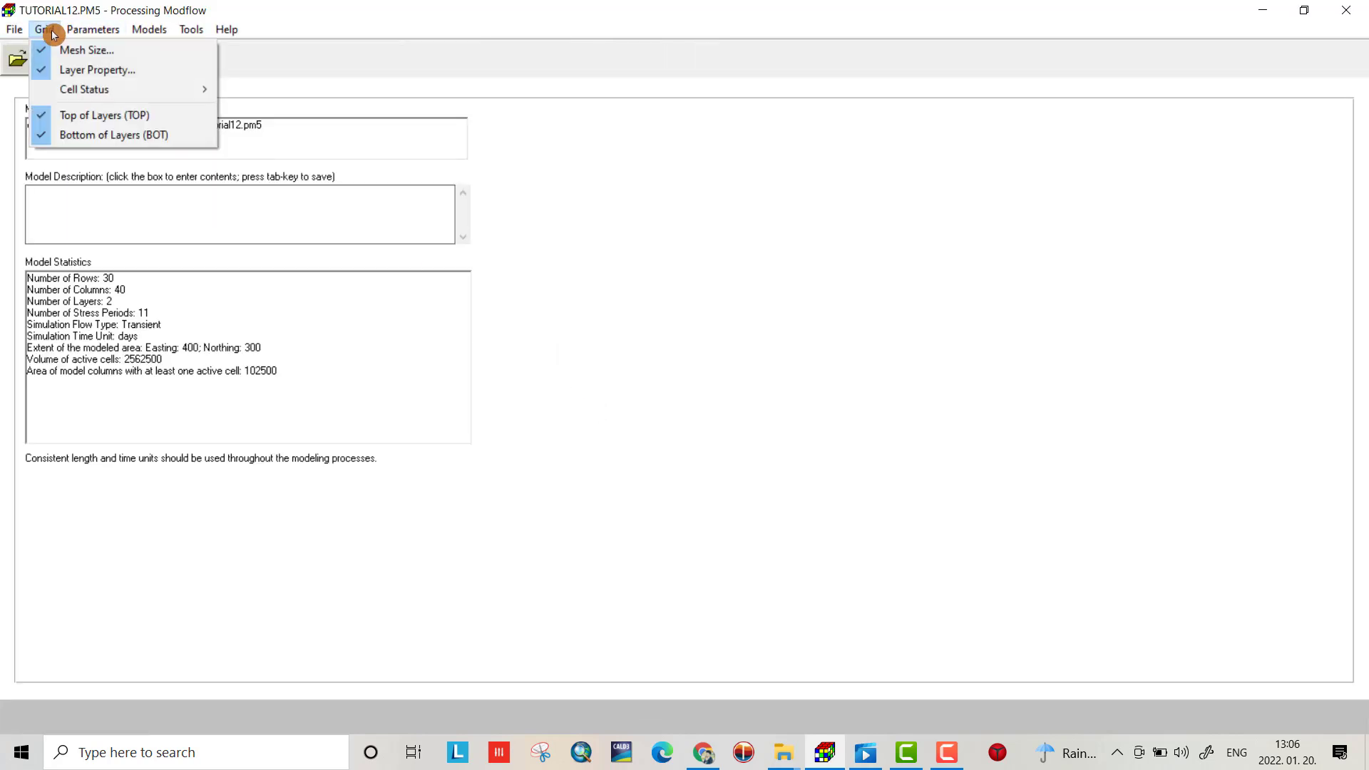
mouse_move(88, 35)
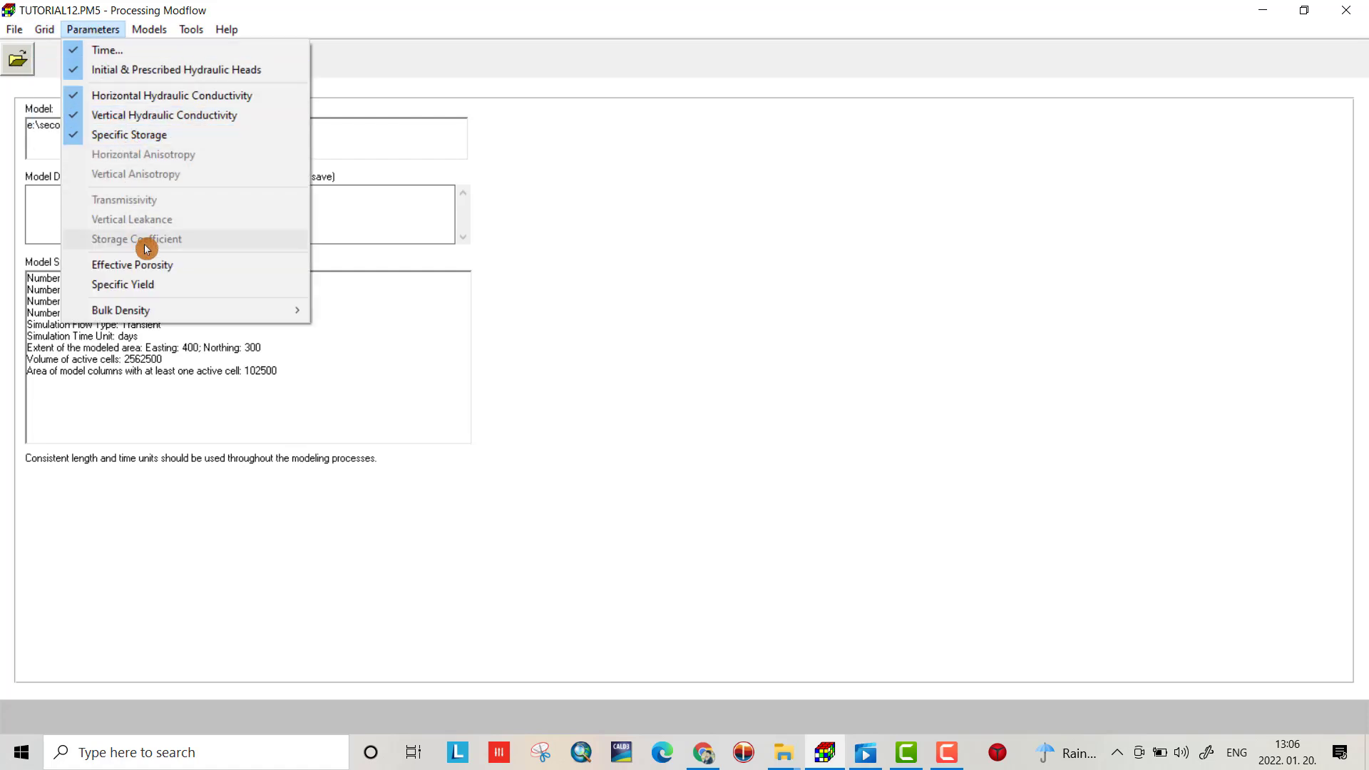
left_click(151, 268)
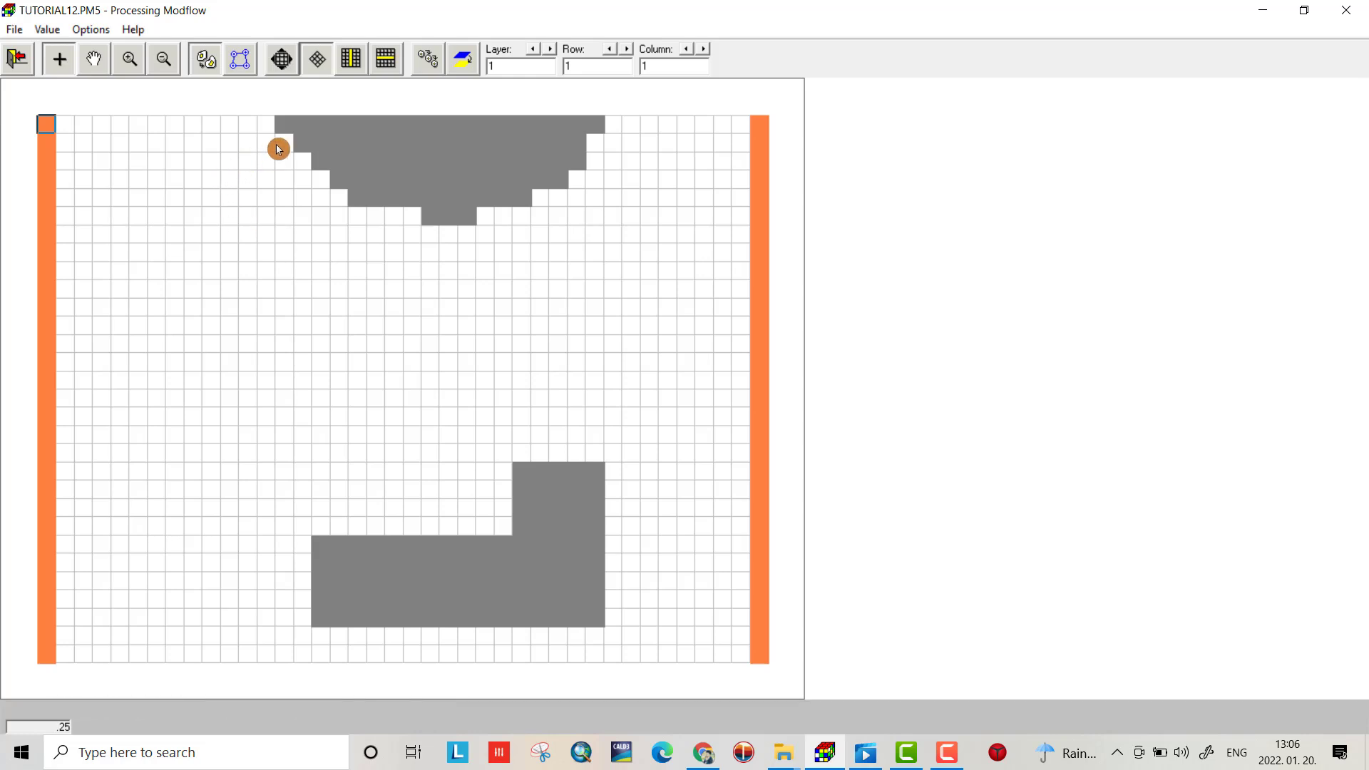
left_click(46, 29)
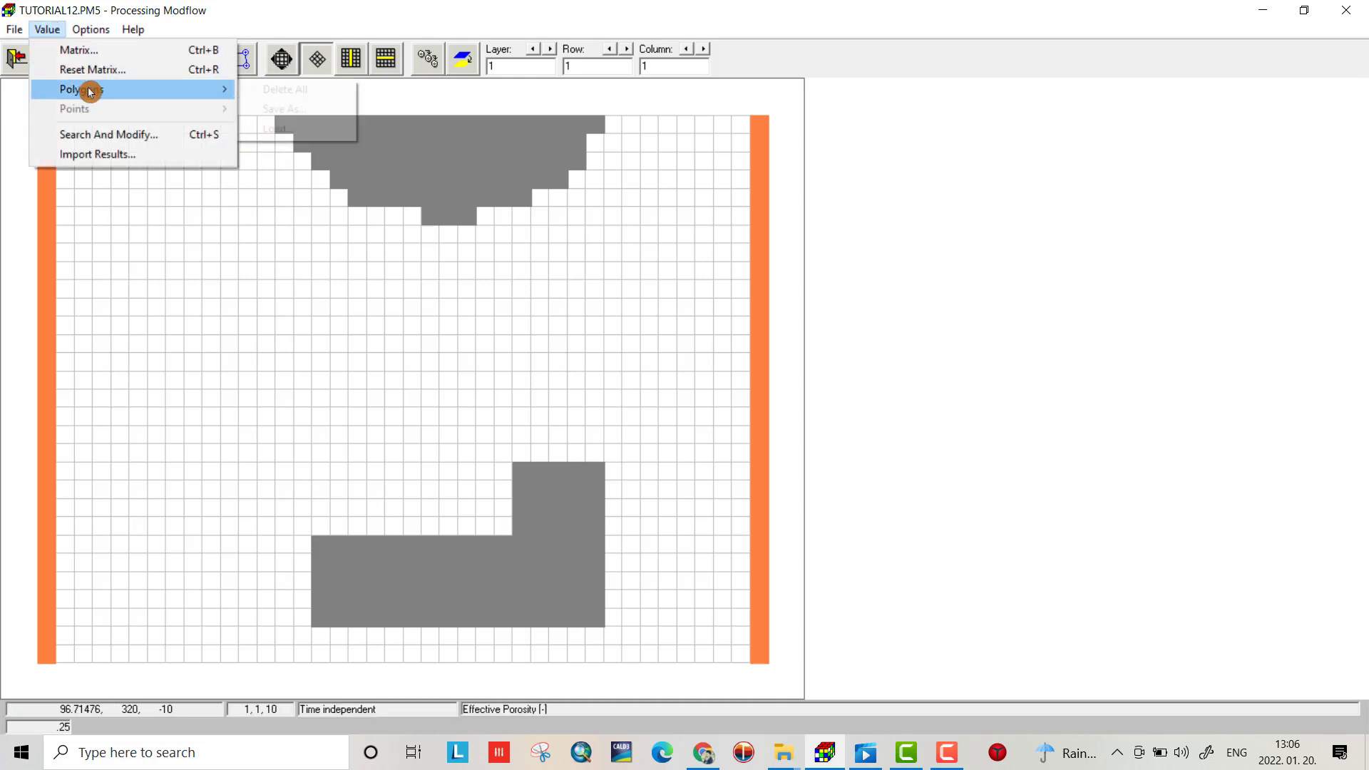
left_click(86, 70)
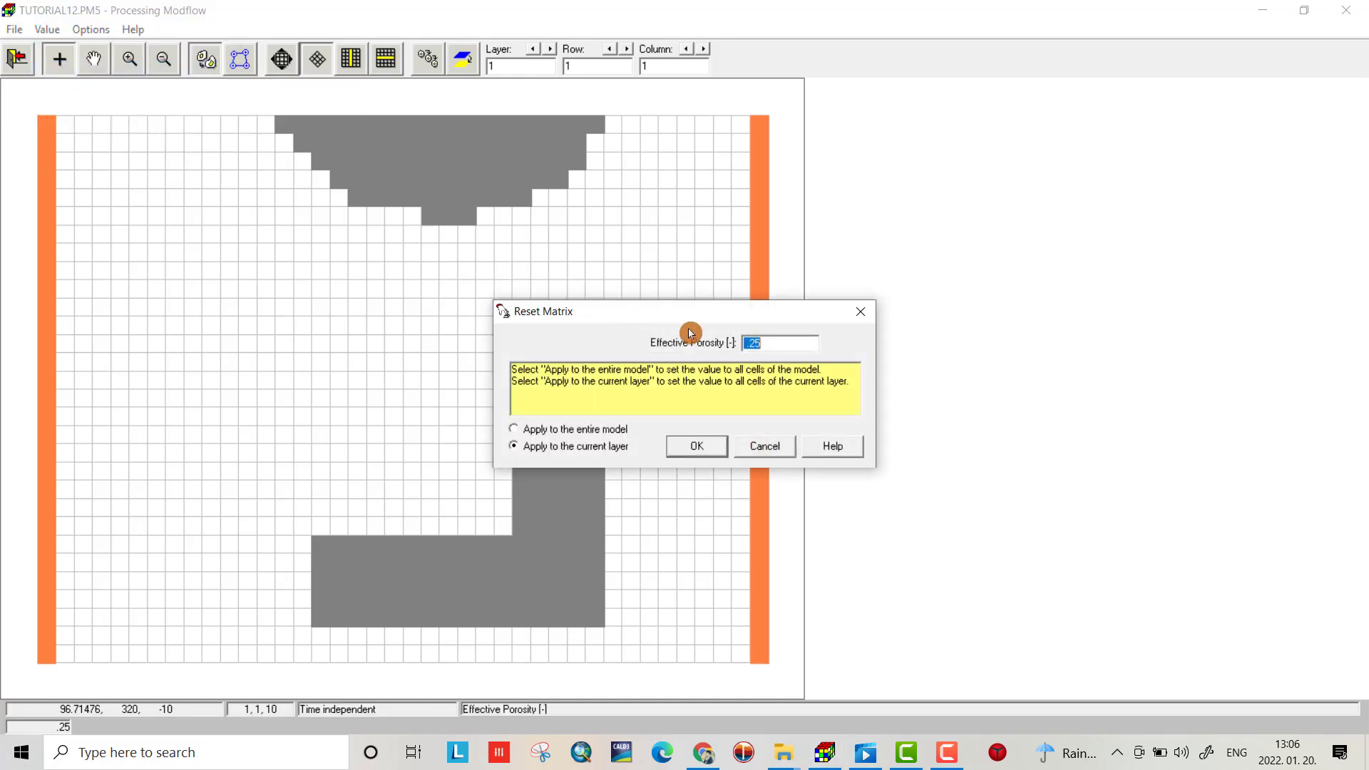
type("0.15")
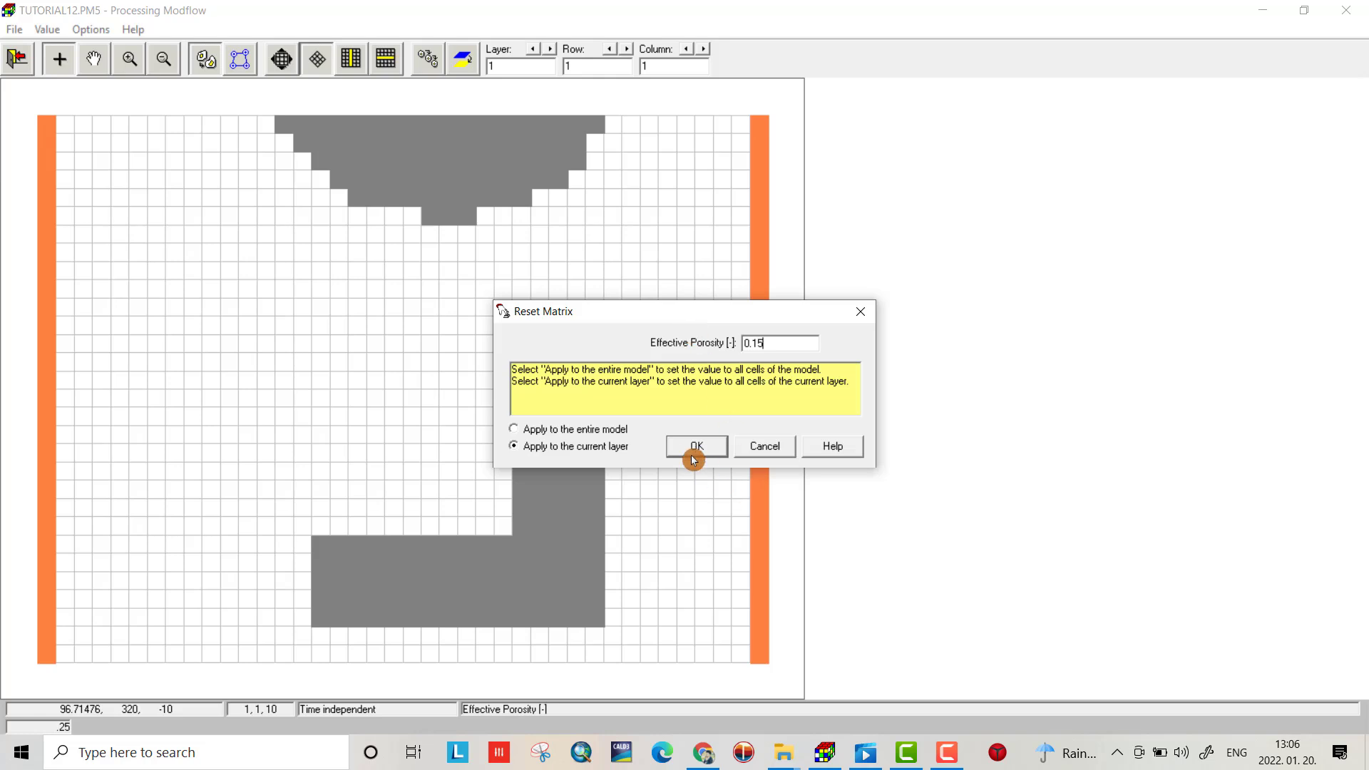
left_click(696, 446)
left_click(549, 48)
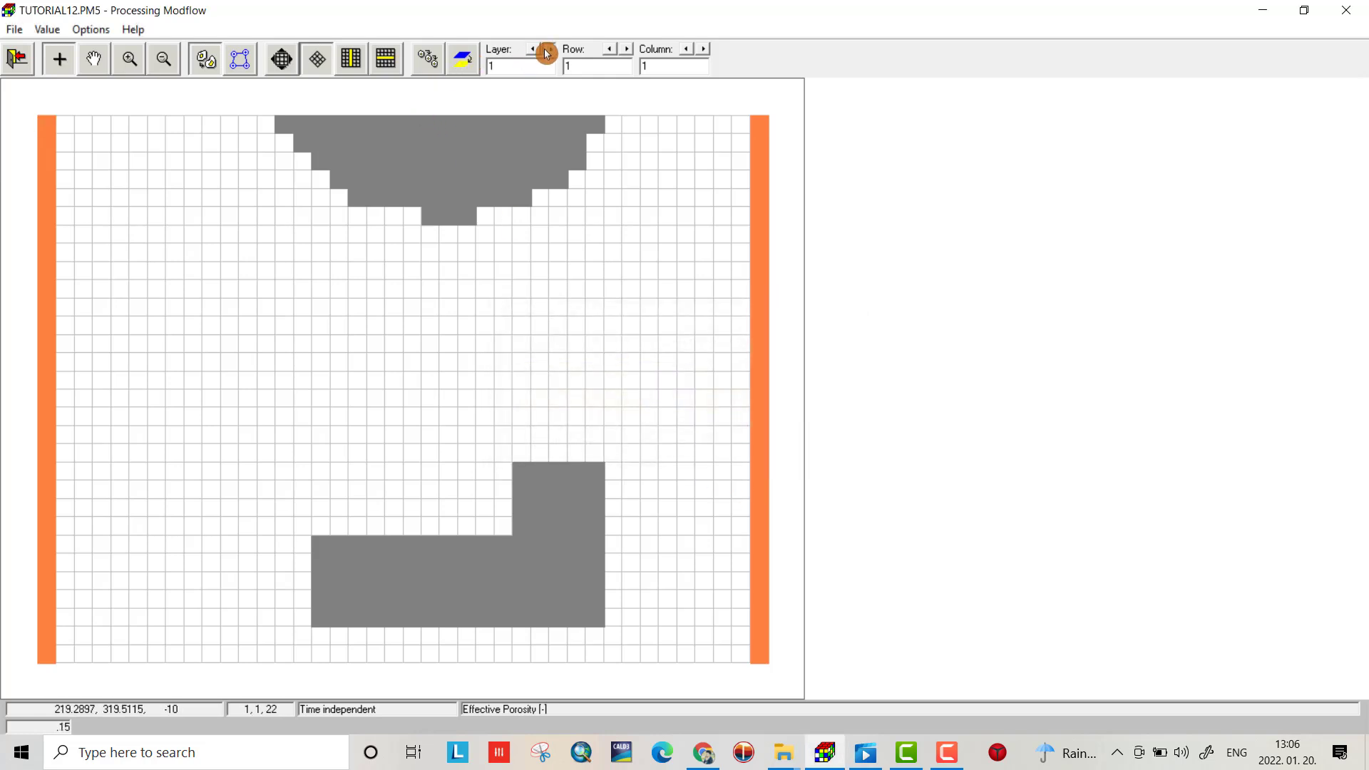
Reset layer 2's effective porosity to 0.07 and save the effective porosity data.
left_click(85, 28)
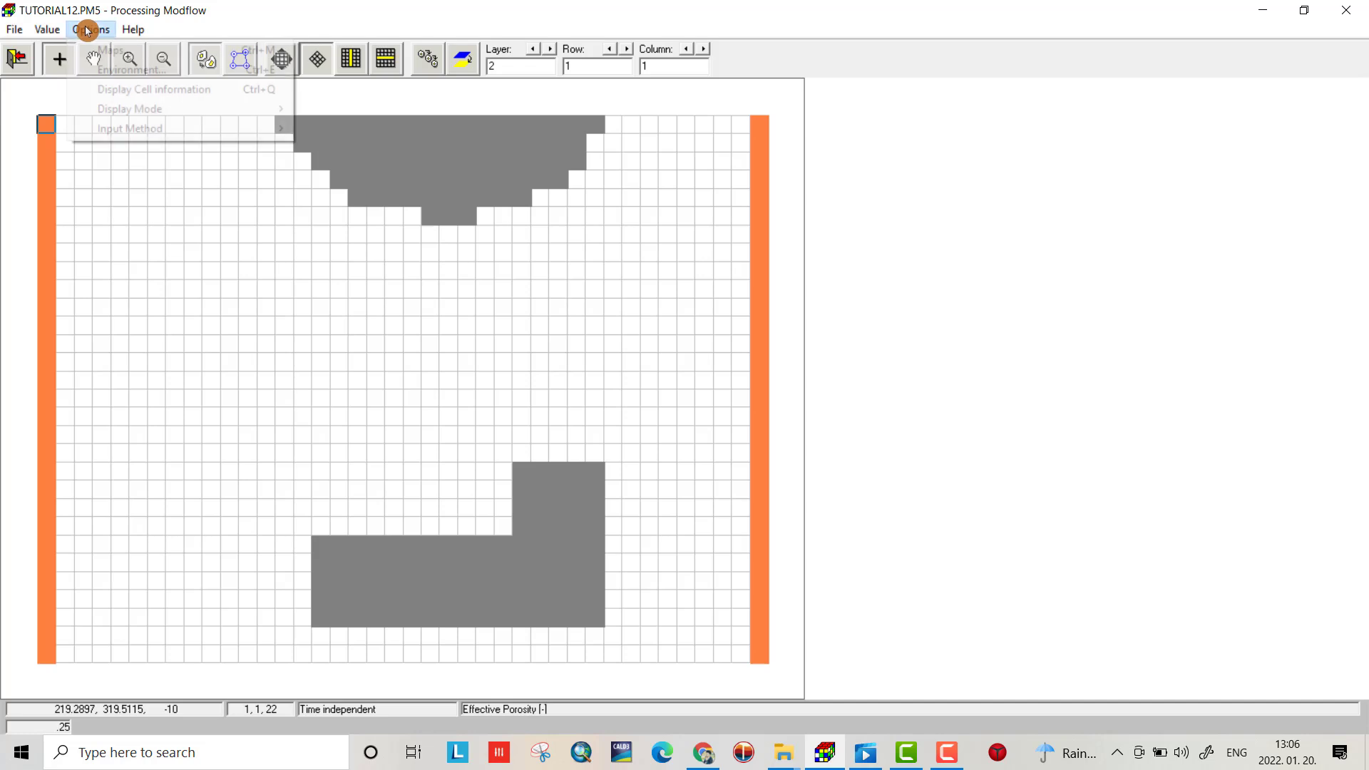
left_click(47, 30)
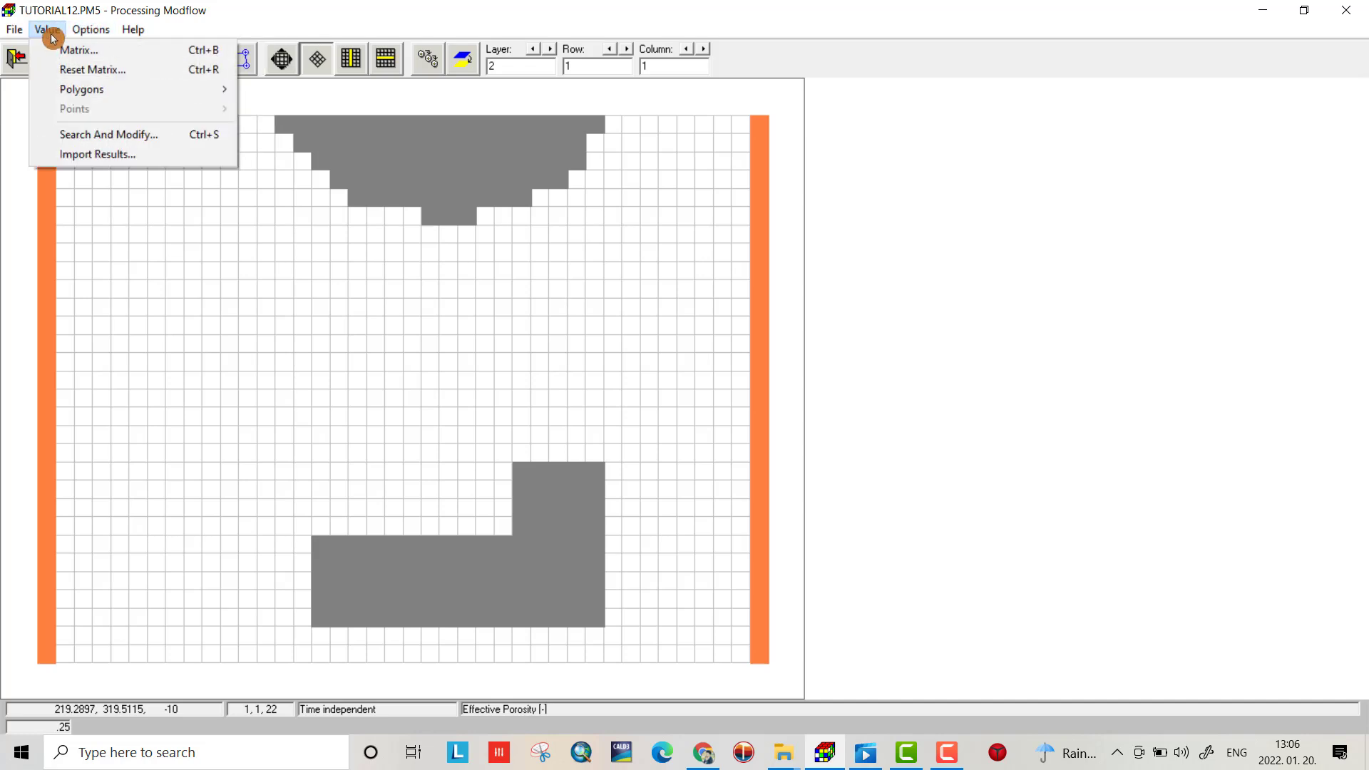
left_click(84, 69)
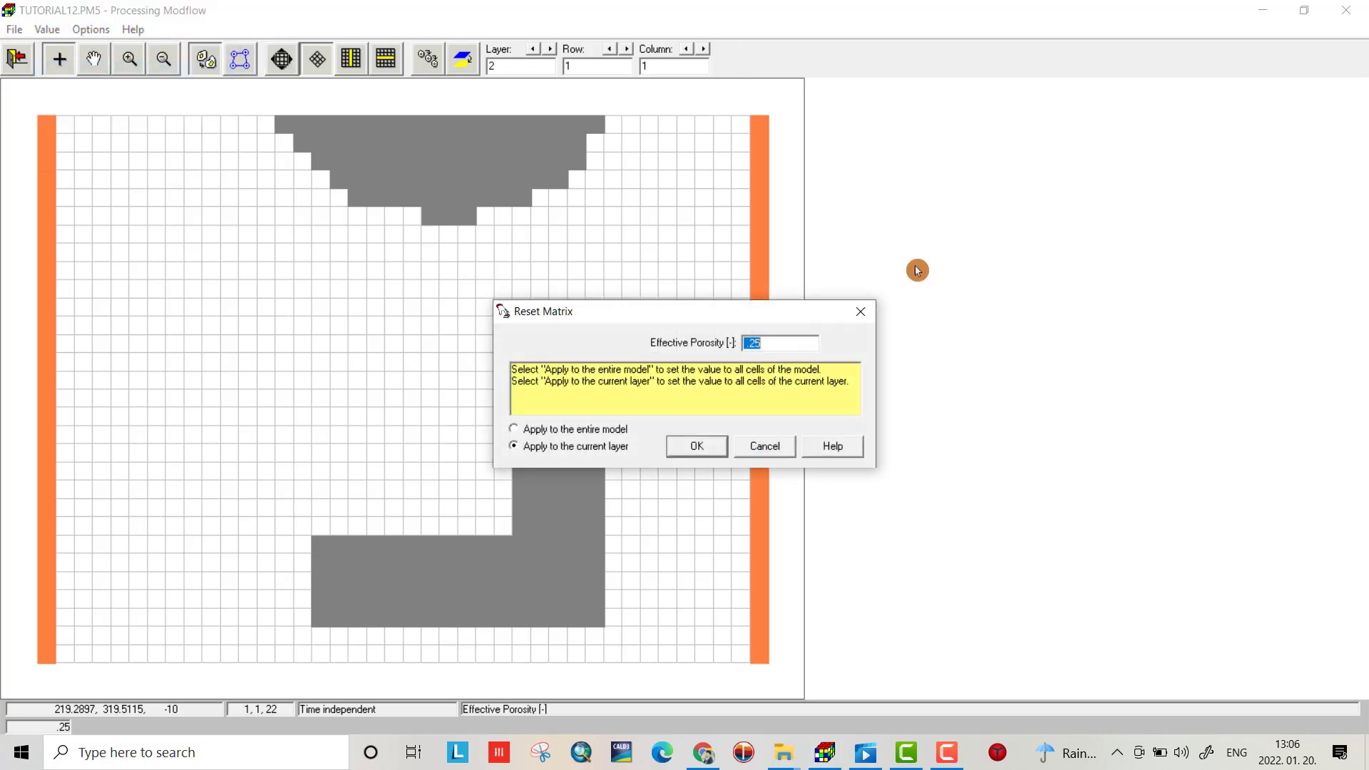
left_click(797, 368)
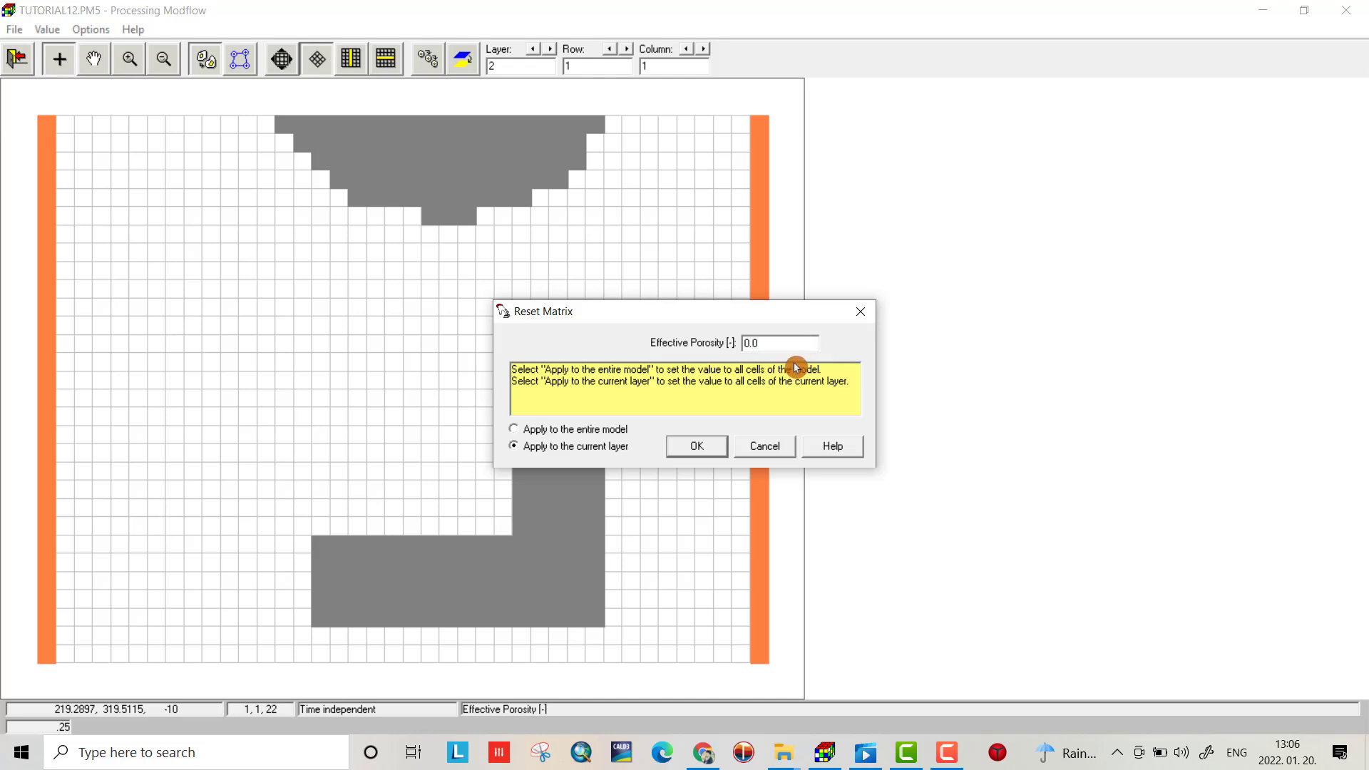
left_click(691, 448)
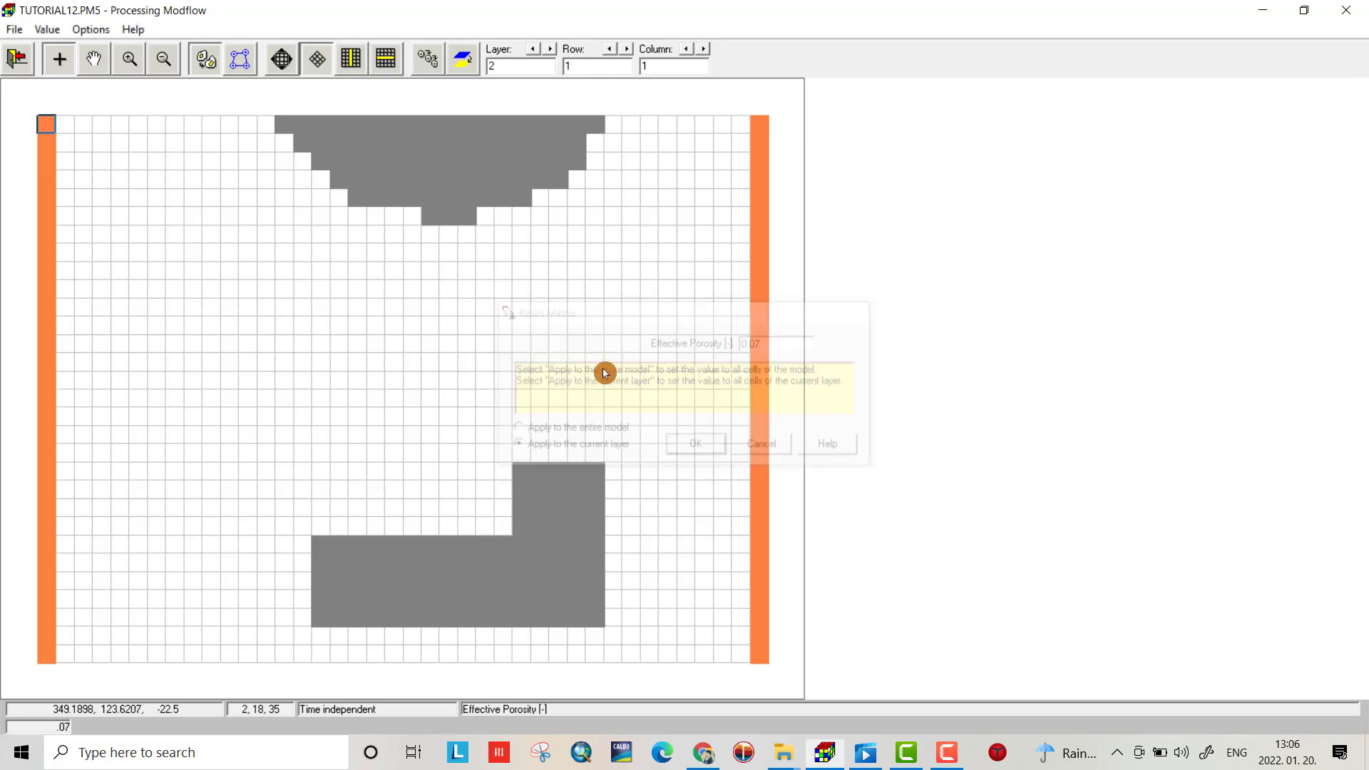
left_click(20, 57)
left_click(608, 426)
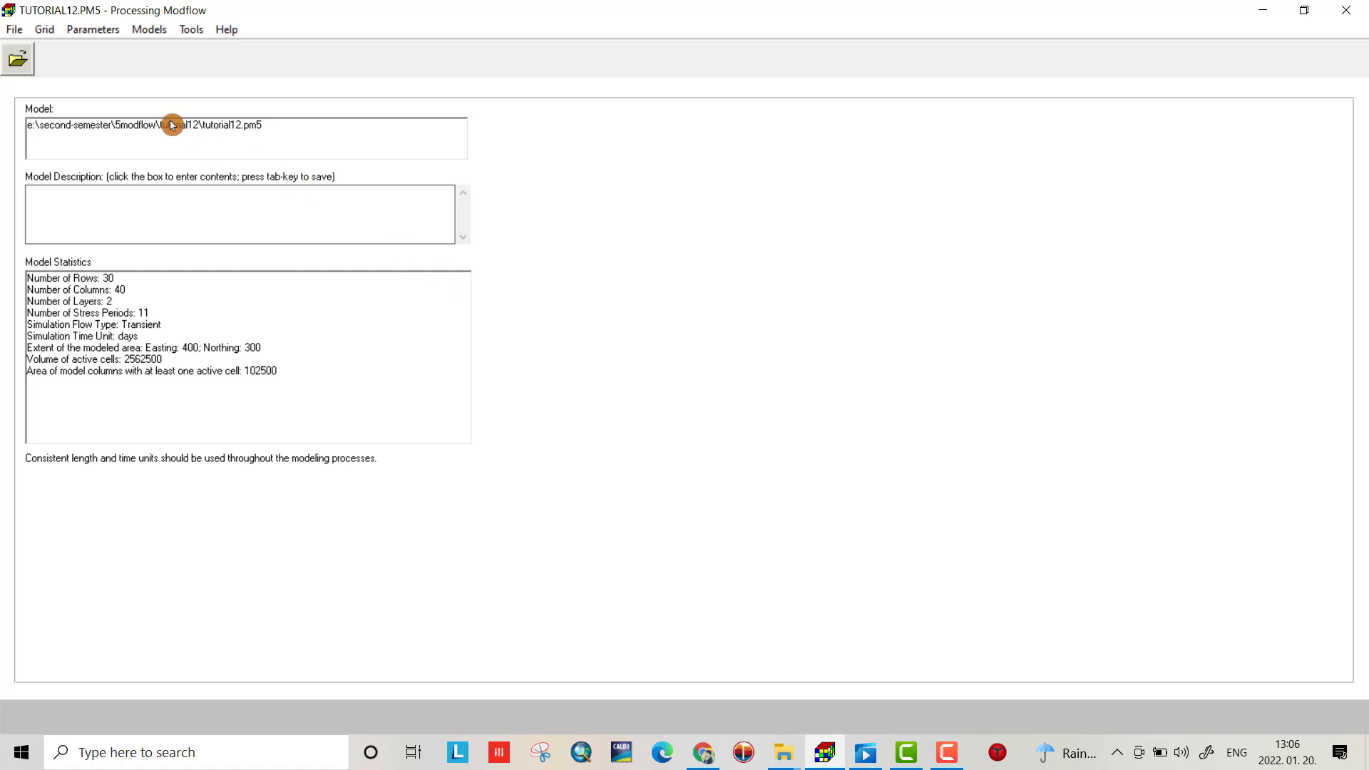
Open the specific yield data and reset layer 1 to 0.14.
left_click(88, 29)
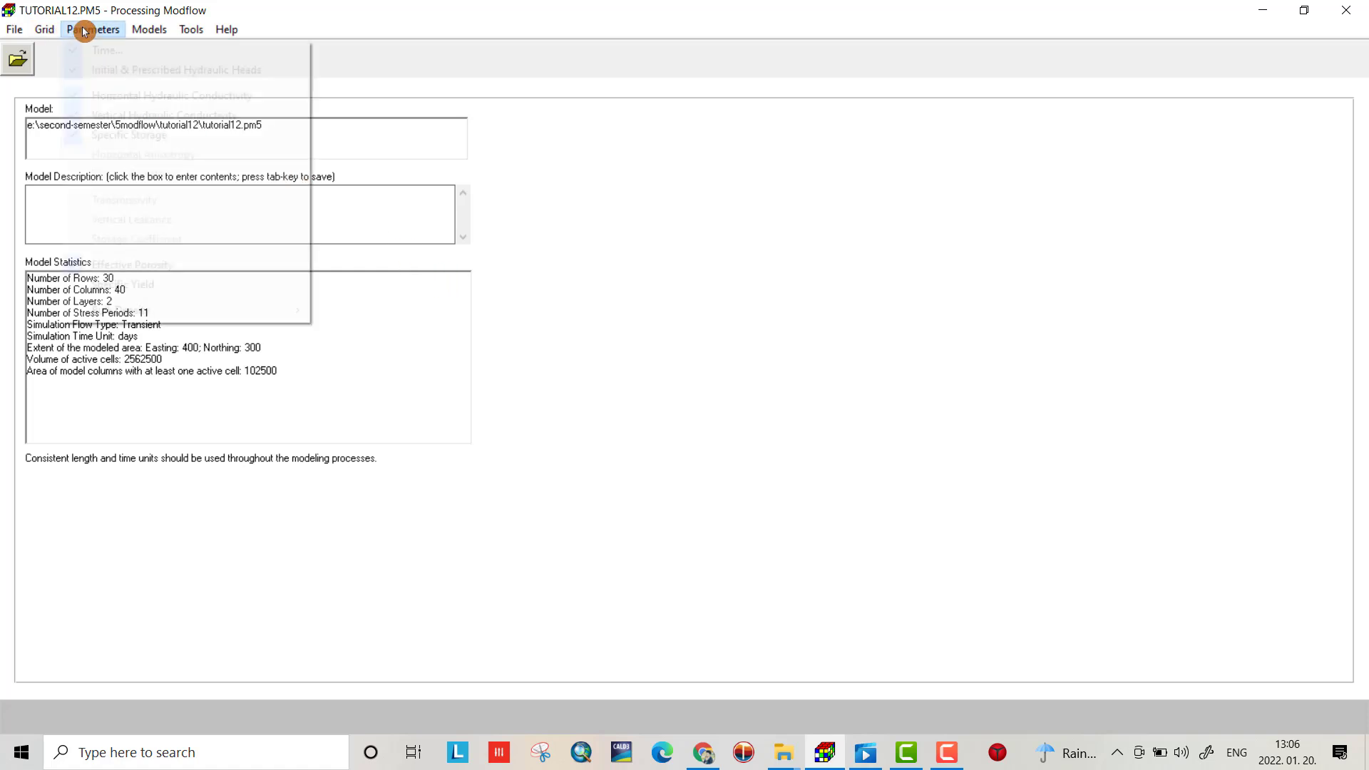
left_click(129, 280)
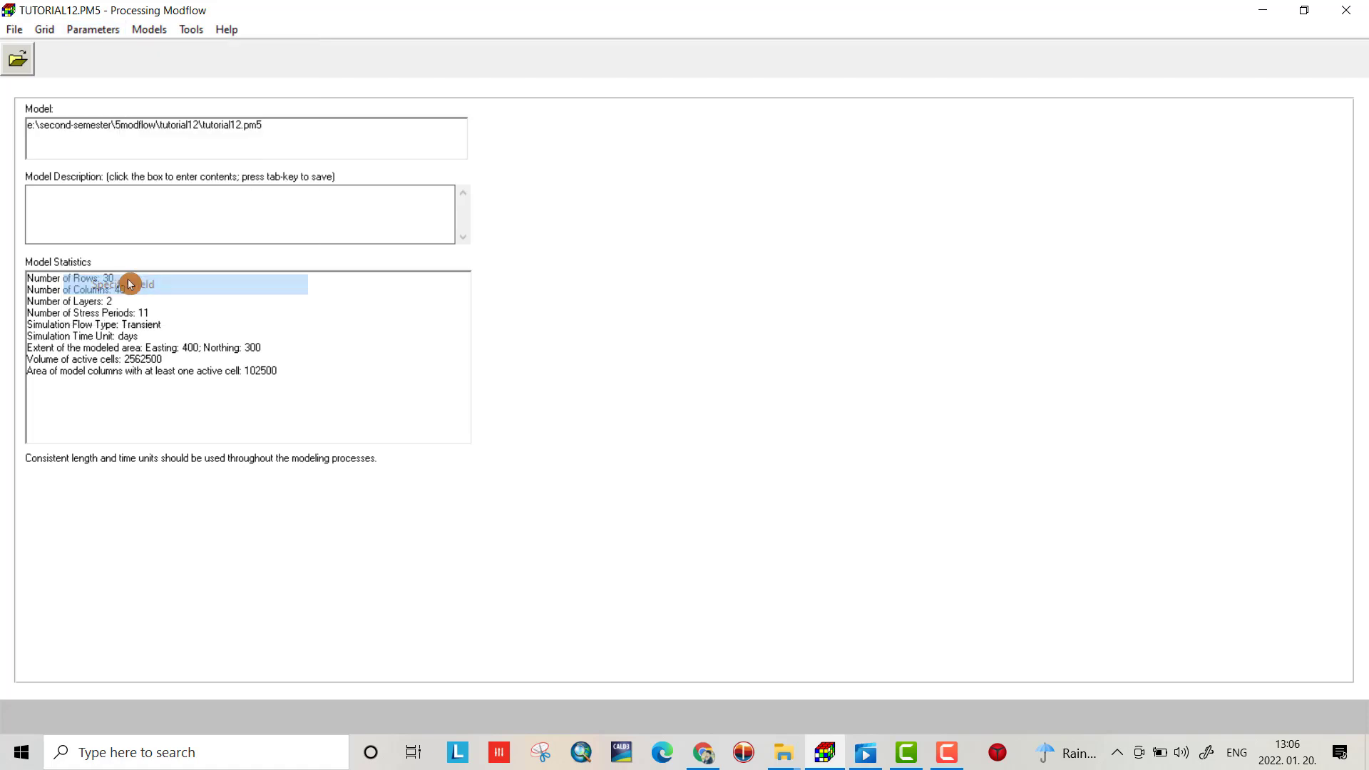
left_click(63, 29)
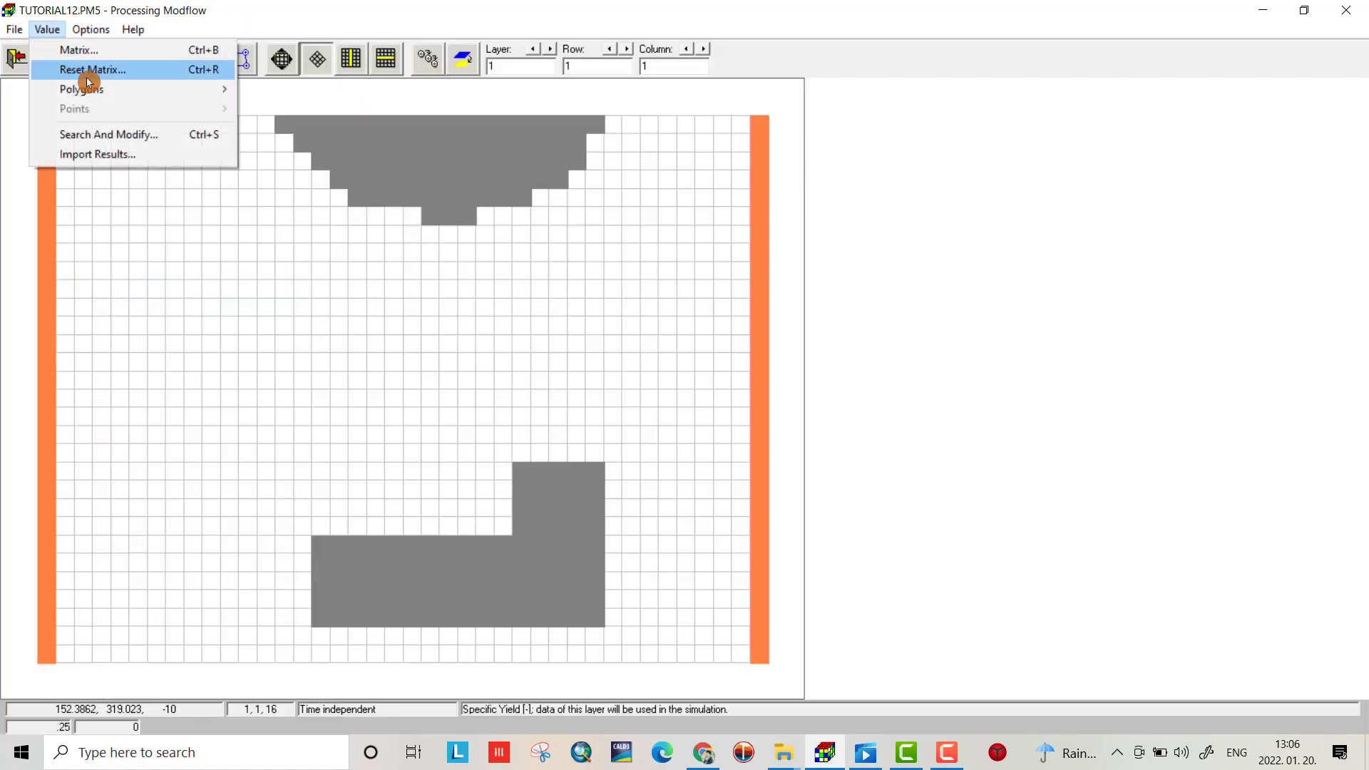
left_click(85, 72)
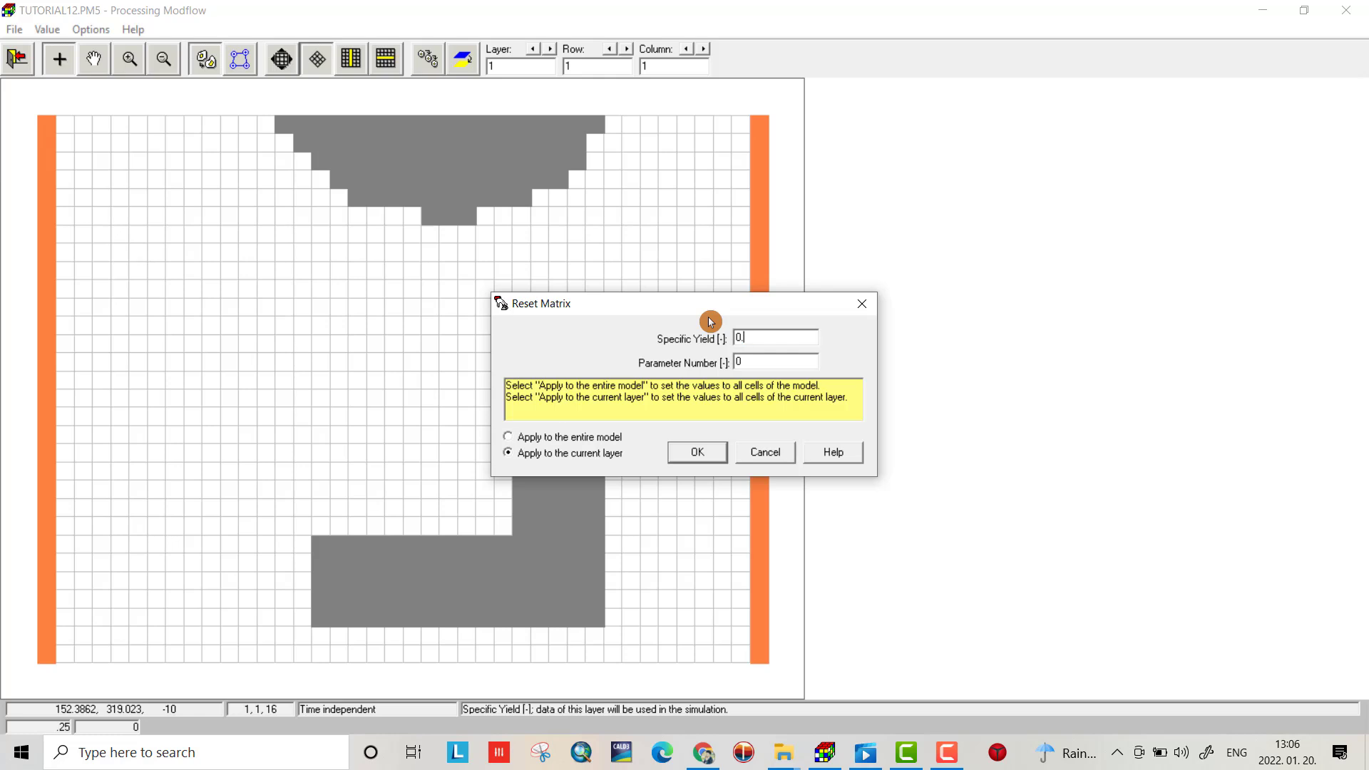
left_click(699, 450)
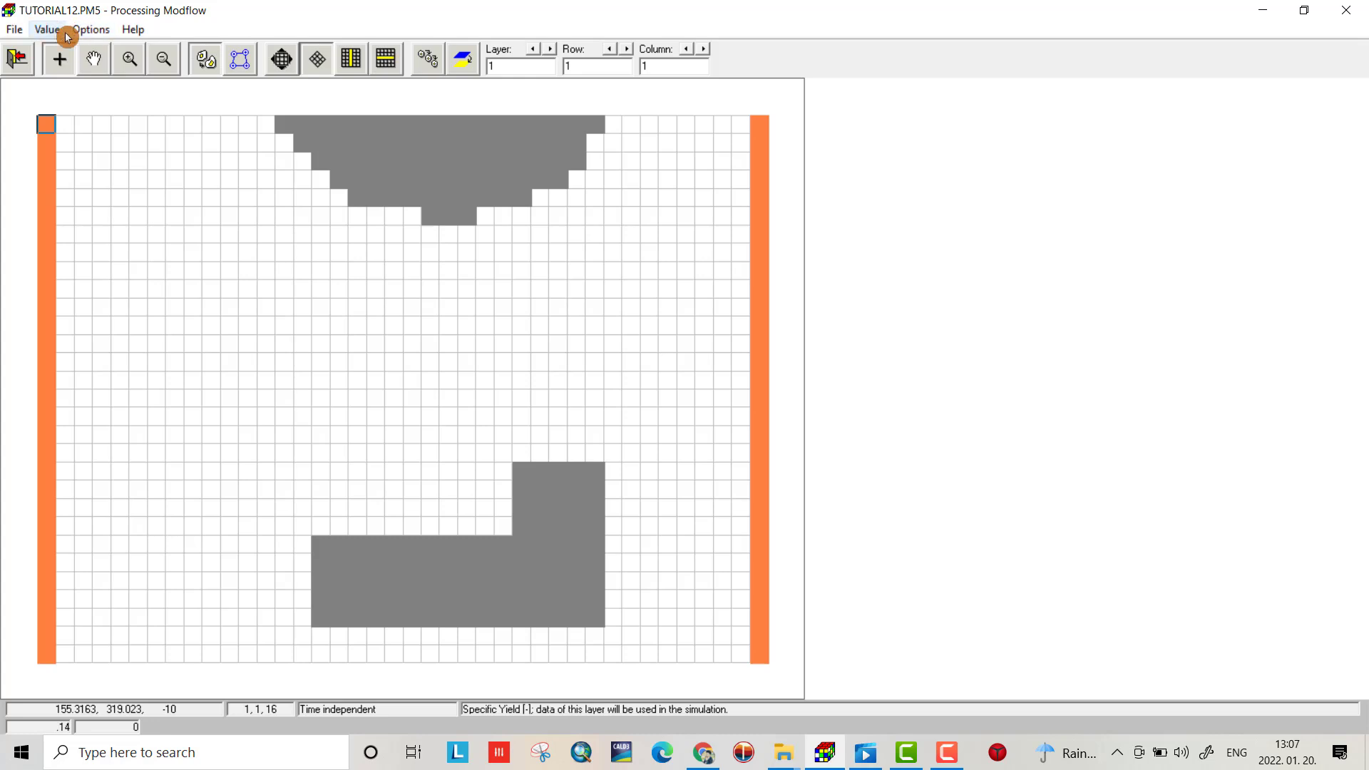
Reset layer 2's specific yield to 0.05 and save the specific yield data.
left_click(551, 49)
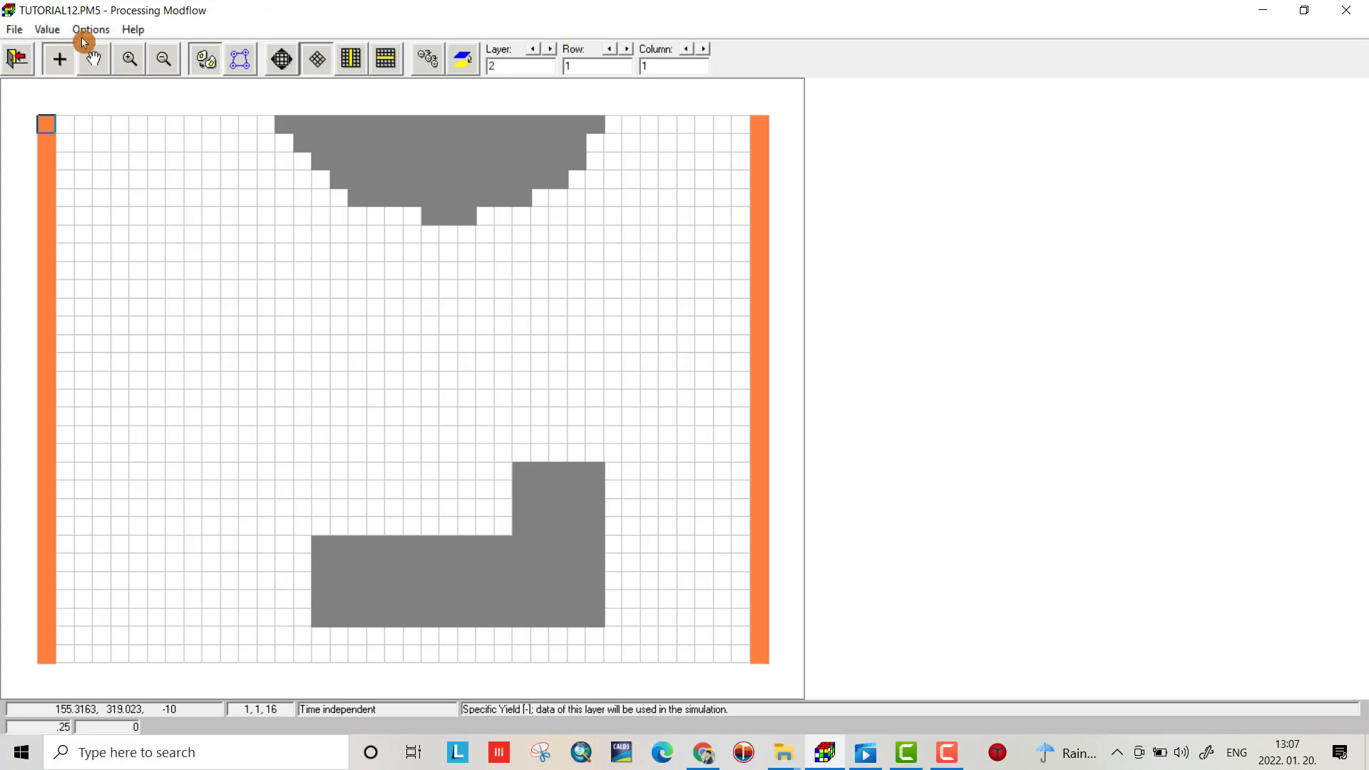
left_click(47, 29)
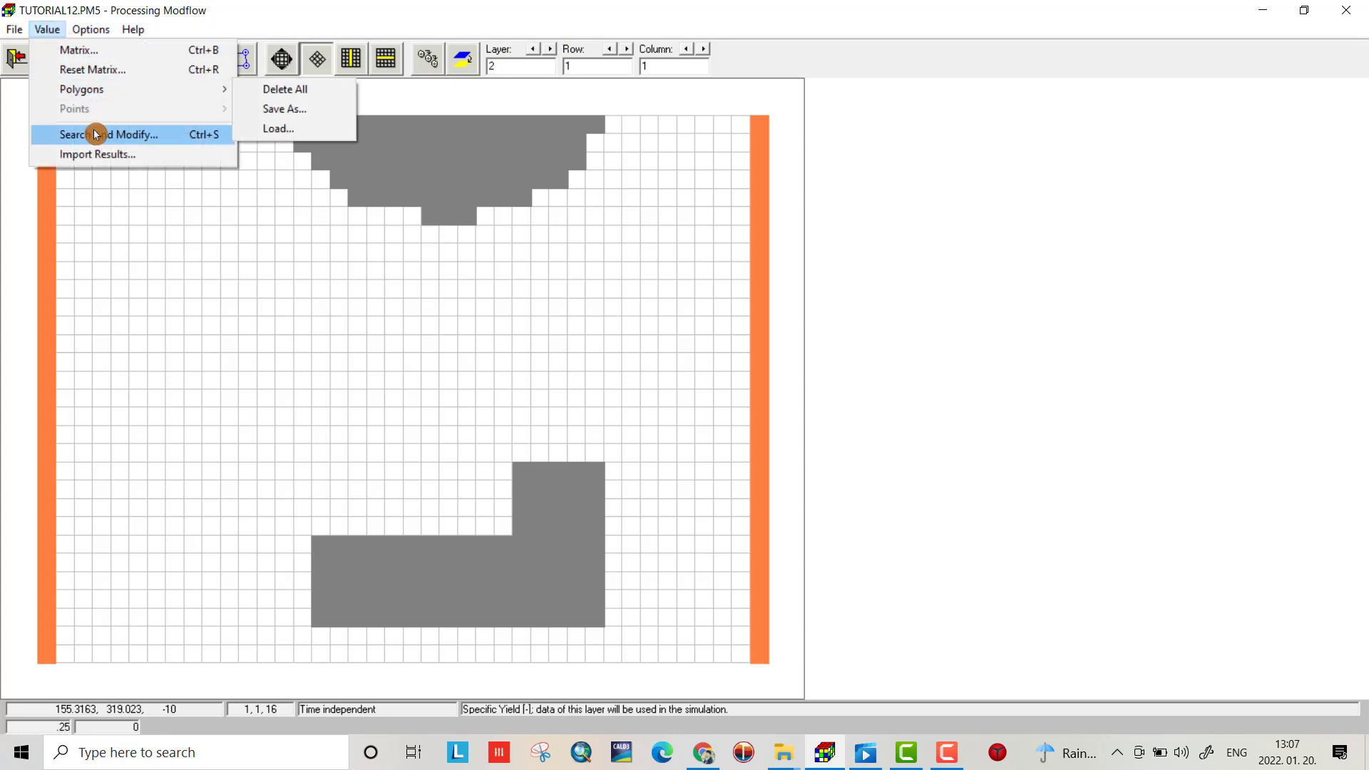
left_click(95, 71)
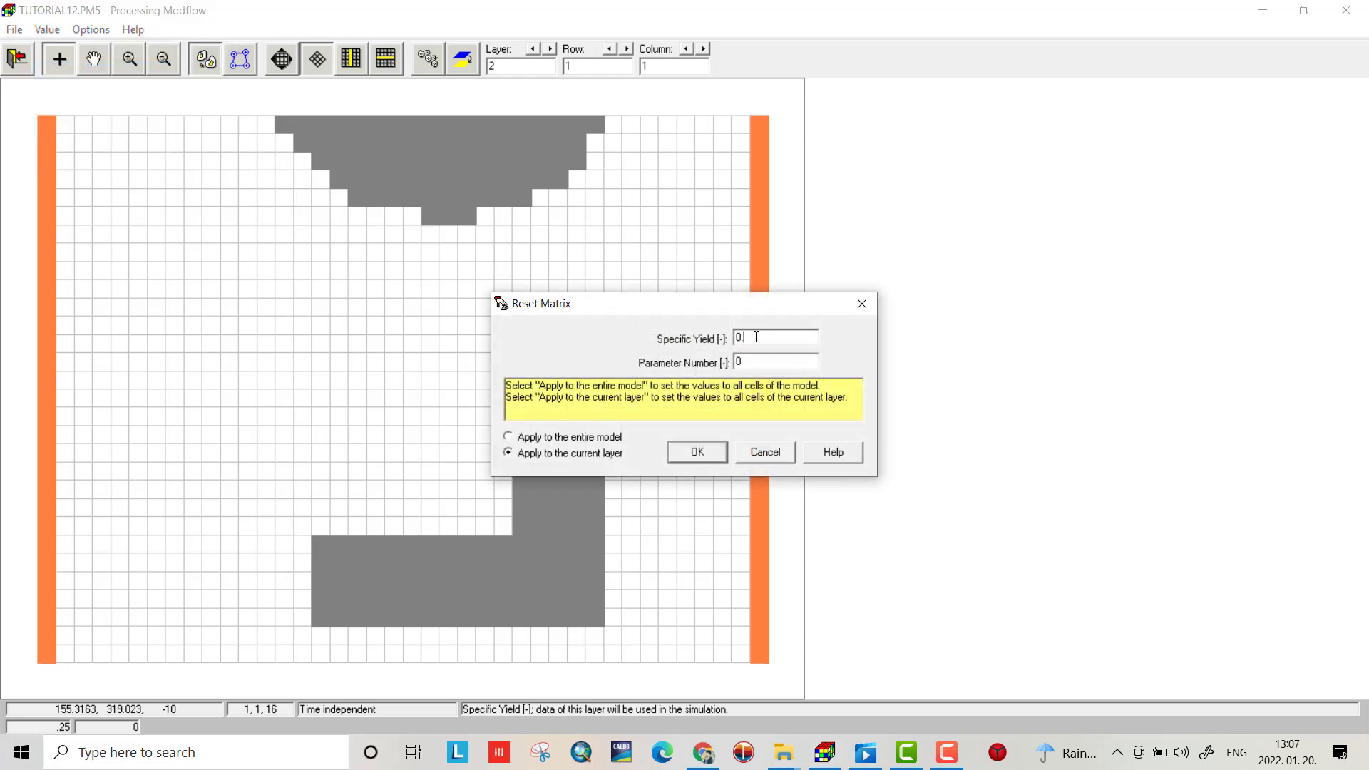
type("0.05")
left_click(680, 454)
left_click(14, 57)
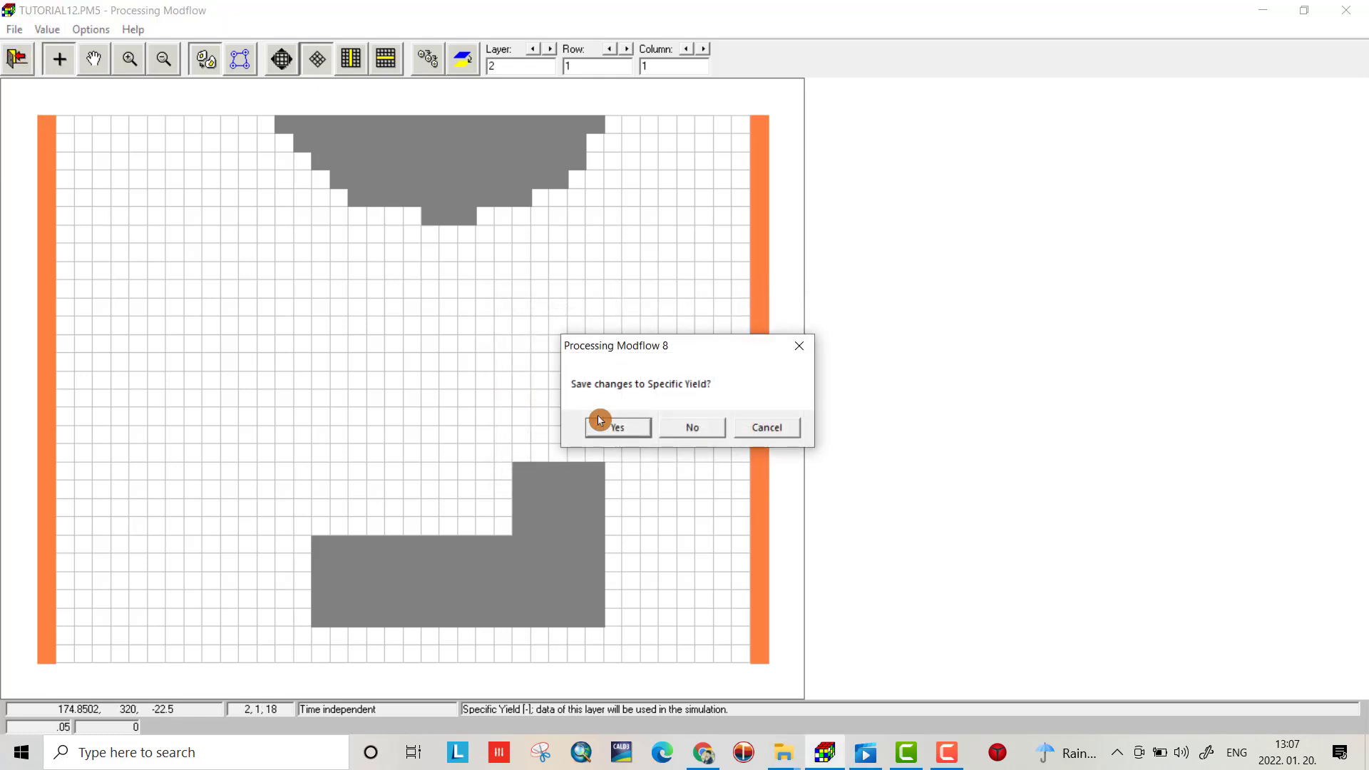
left_click(603, 423)
Open the layer-by-layer bulk density data and set layer 1 to 1.55e9.
left_click(74, 29)
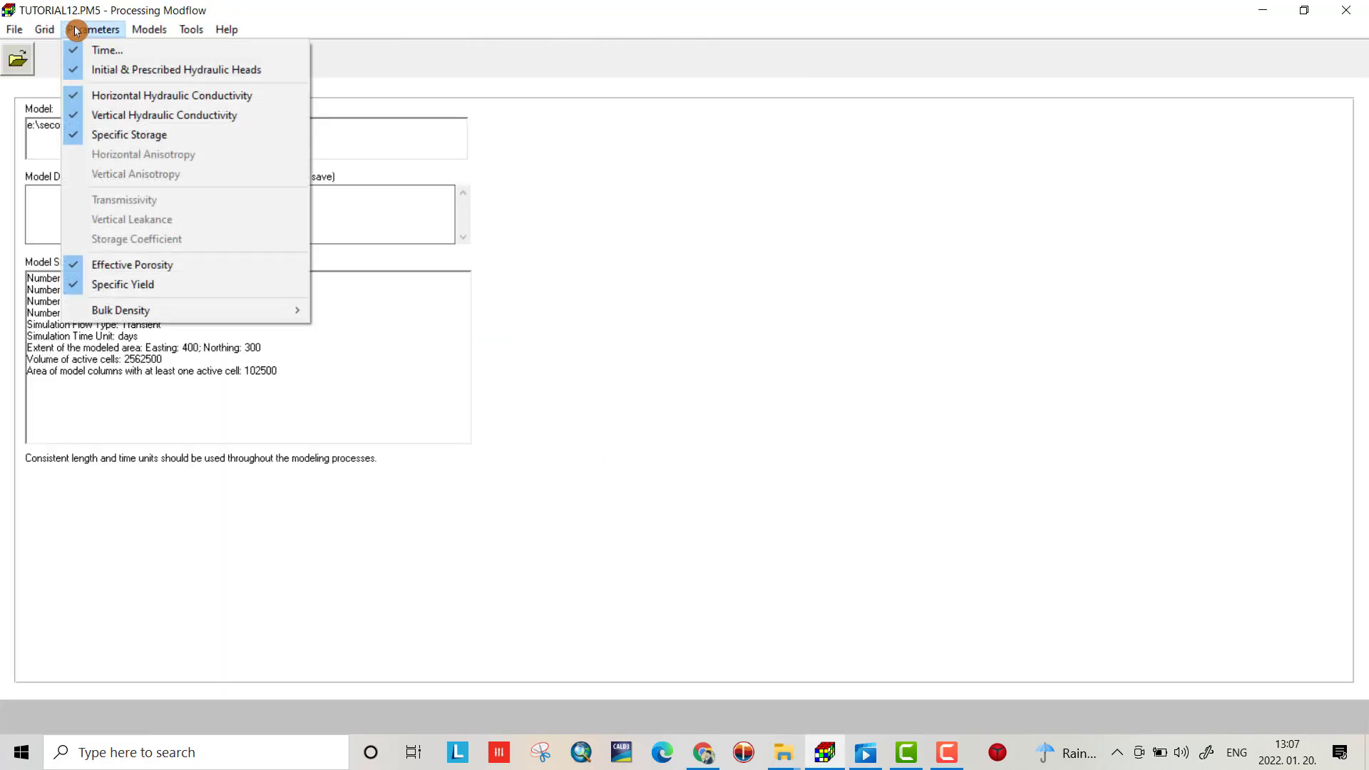
mouse_move(149, 308)
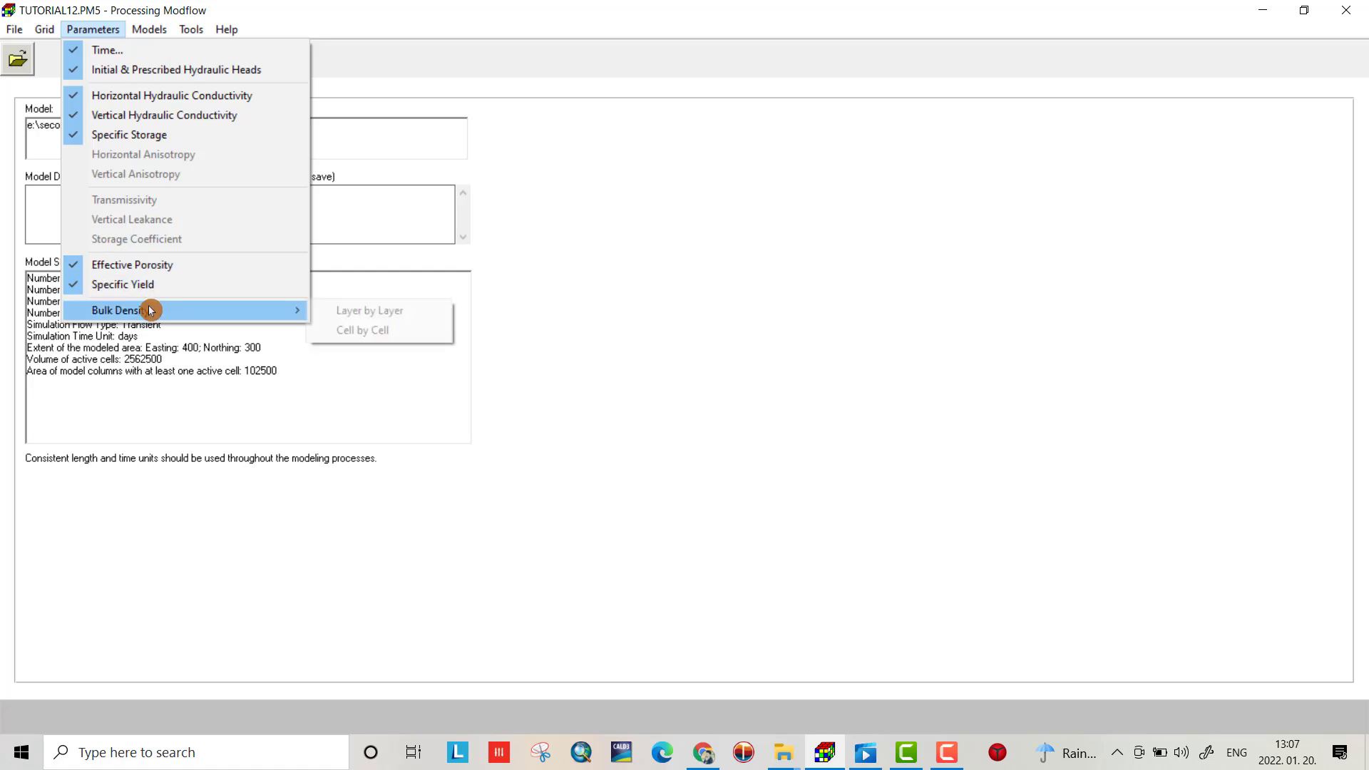
left_click(335, 312)
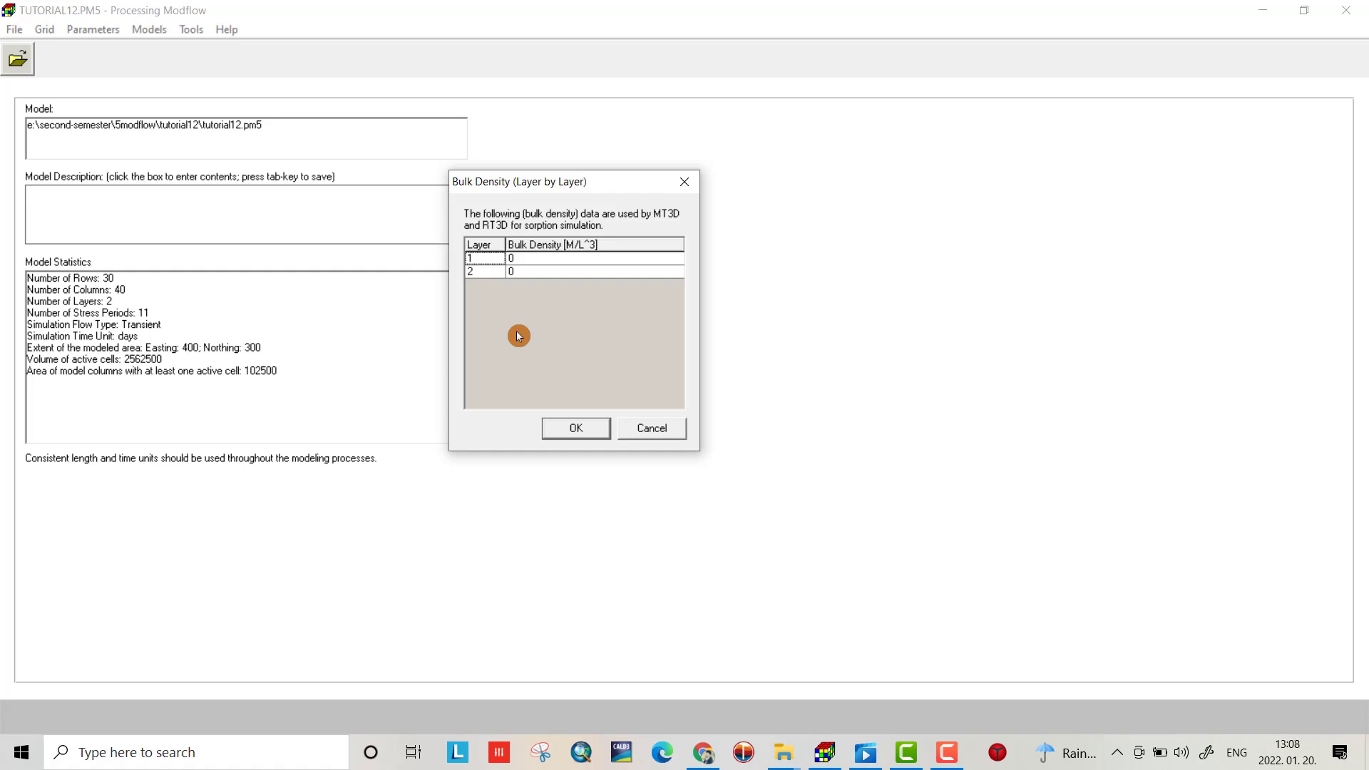
left_click(513, 261)
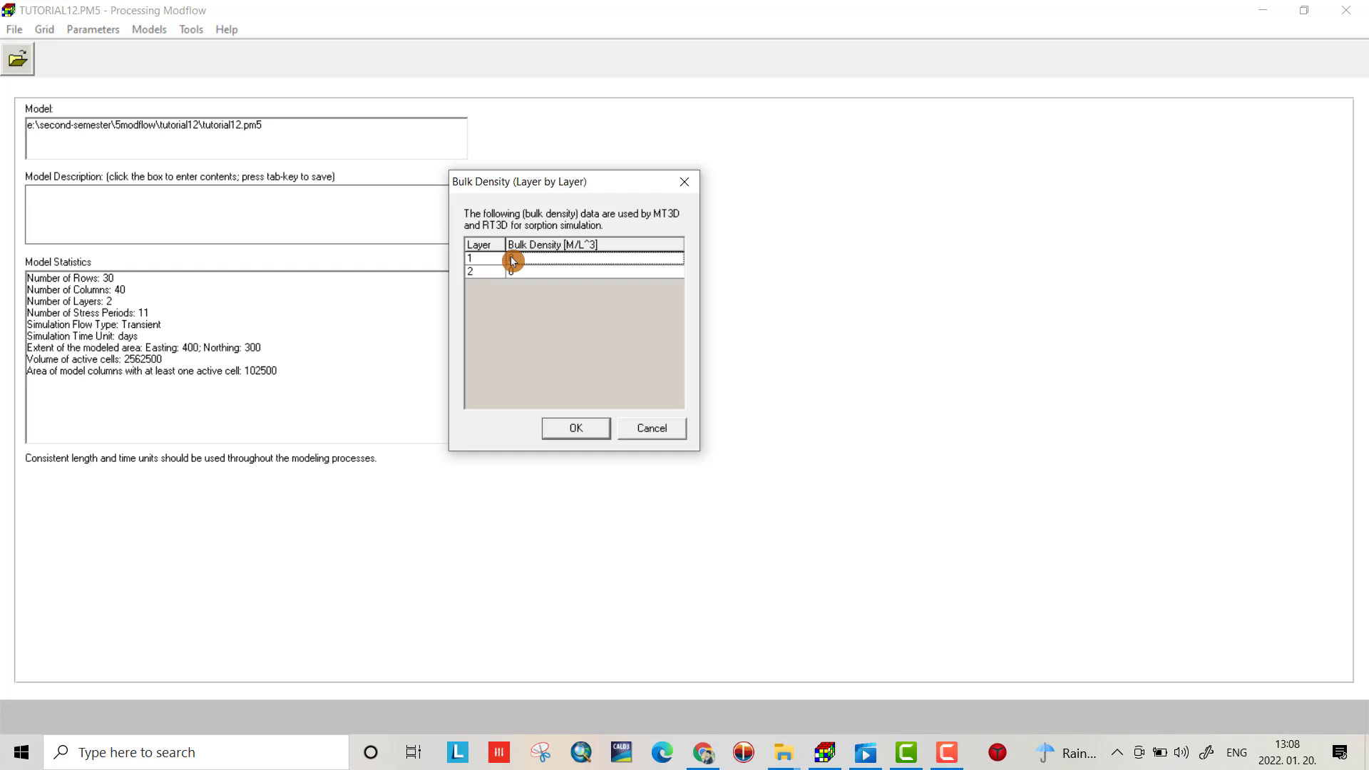
left_click(512, 261)
key("Return")
Set layer 2's bulk density to 1.6e9 and accept the layer-by-layer values.
left_click(513, 270)
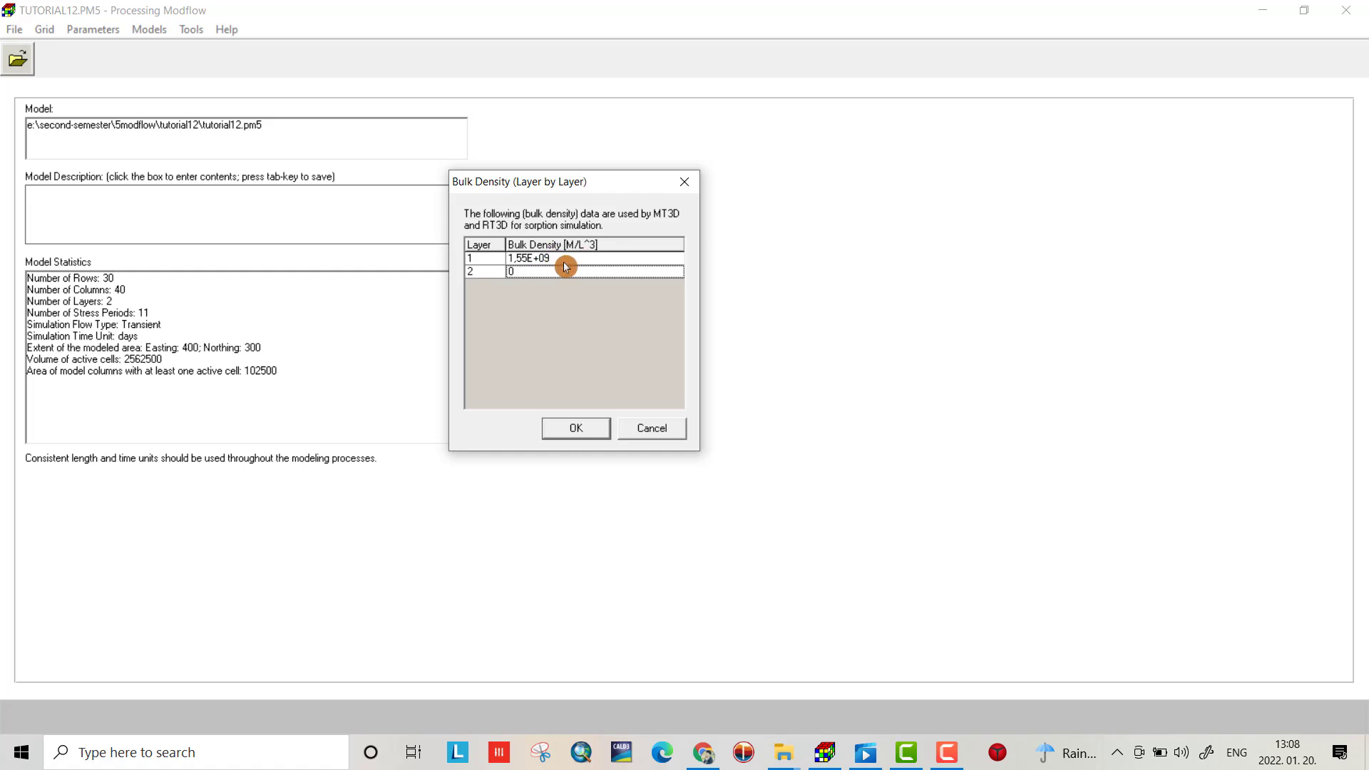
left_click(528, 274)
type(".6e9")
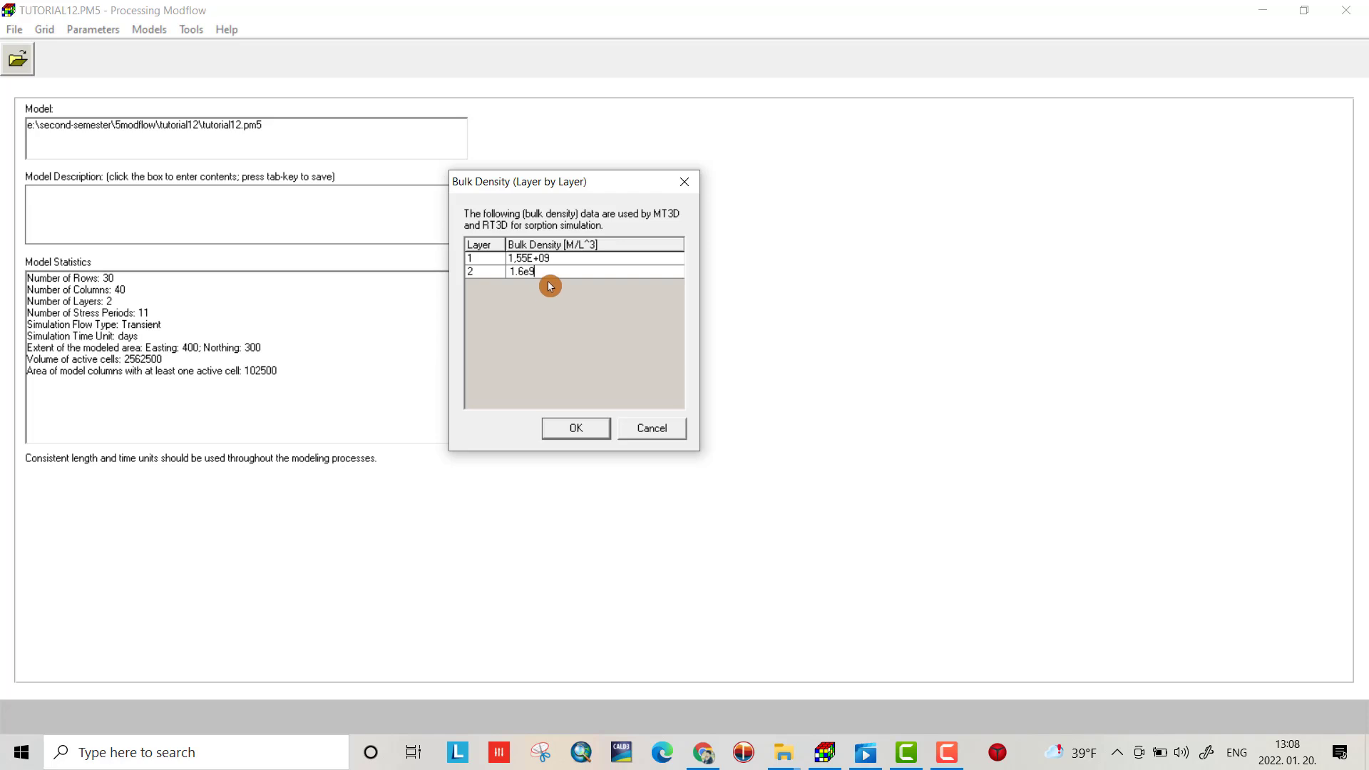
left_click(567, 261)
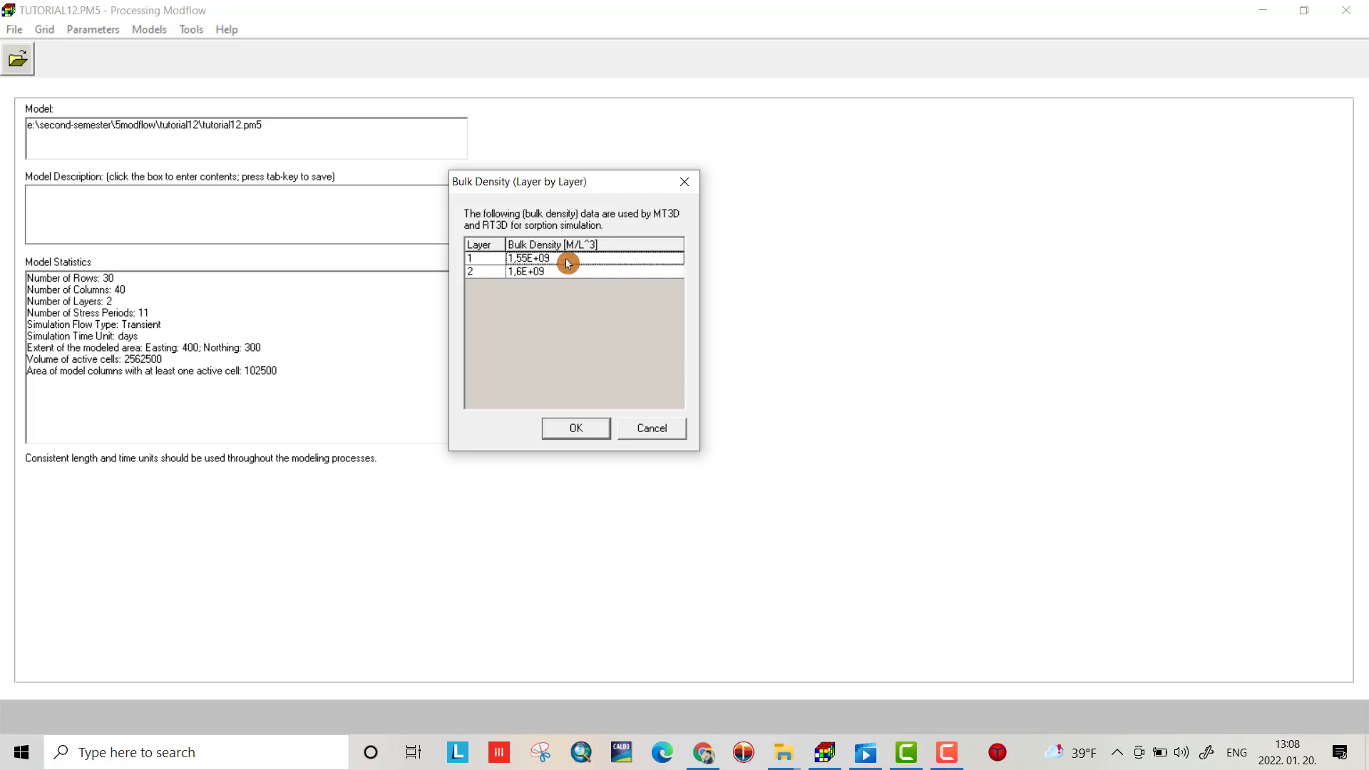
left_click(585, 427)
Open the cell-by-cell bulk density data and reset layer 1 with the value 1,55e9.
left_click(93, 29)
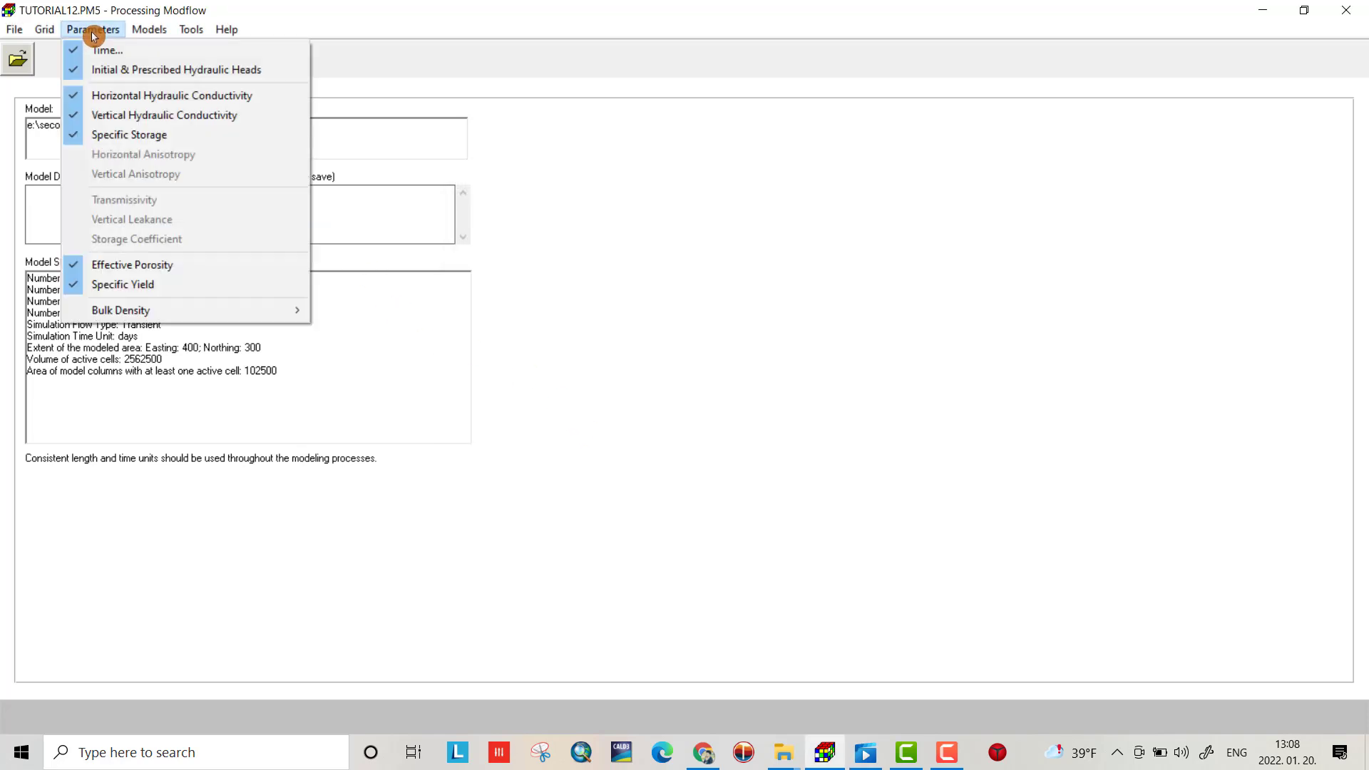
mouse_move(132, 307)
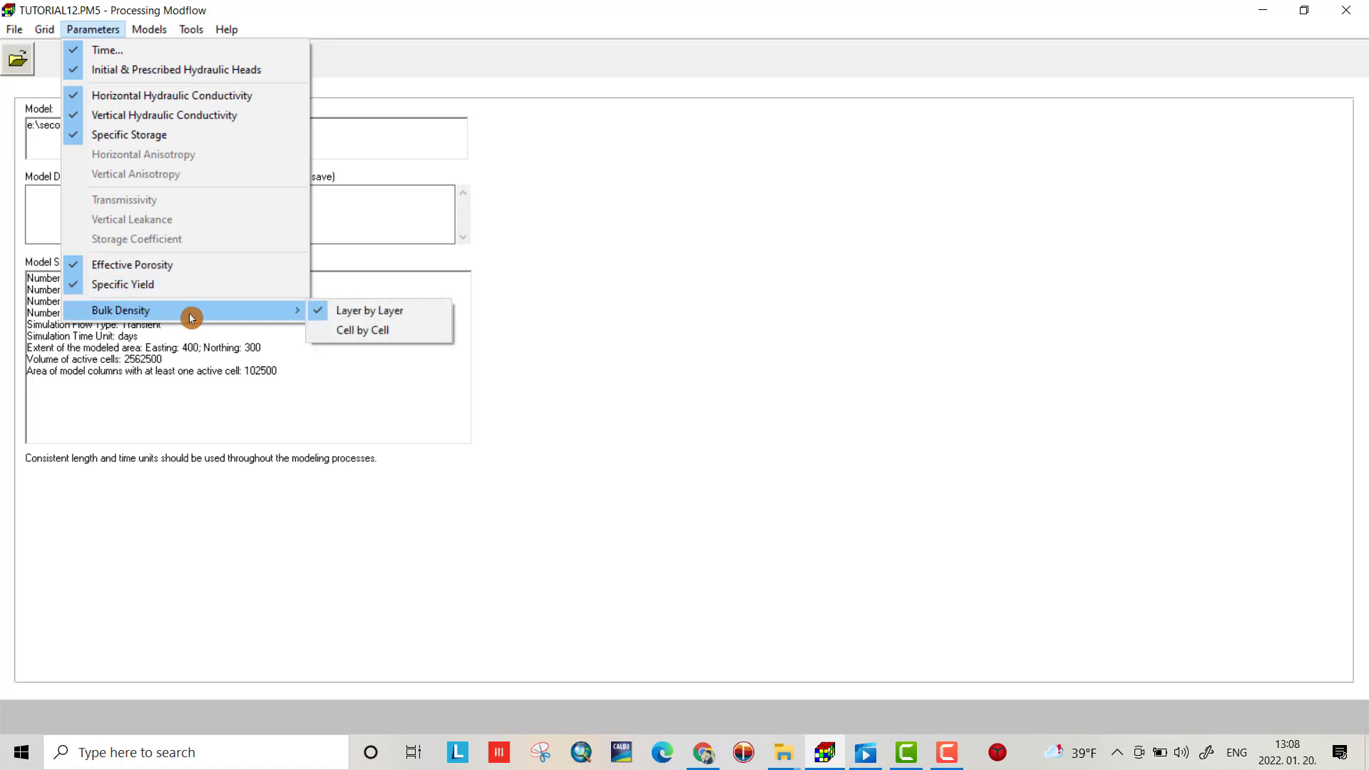
left_click(360, 336)
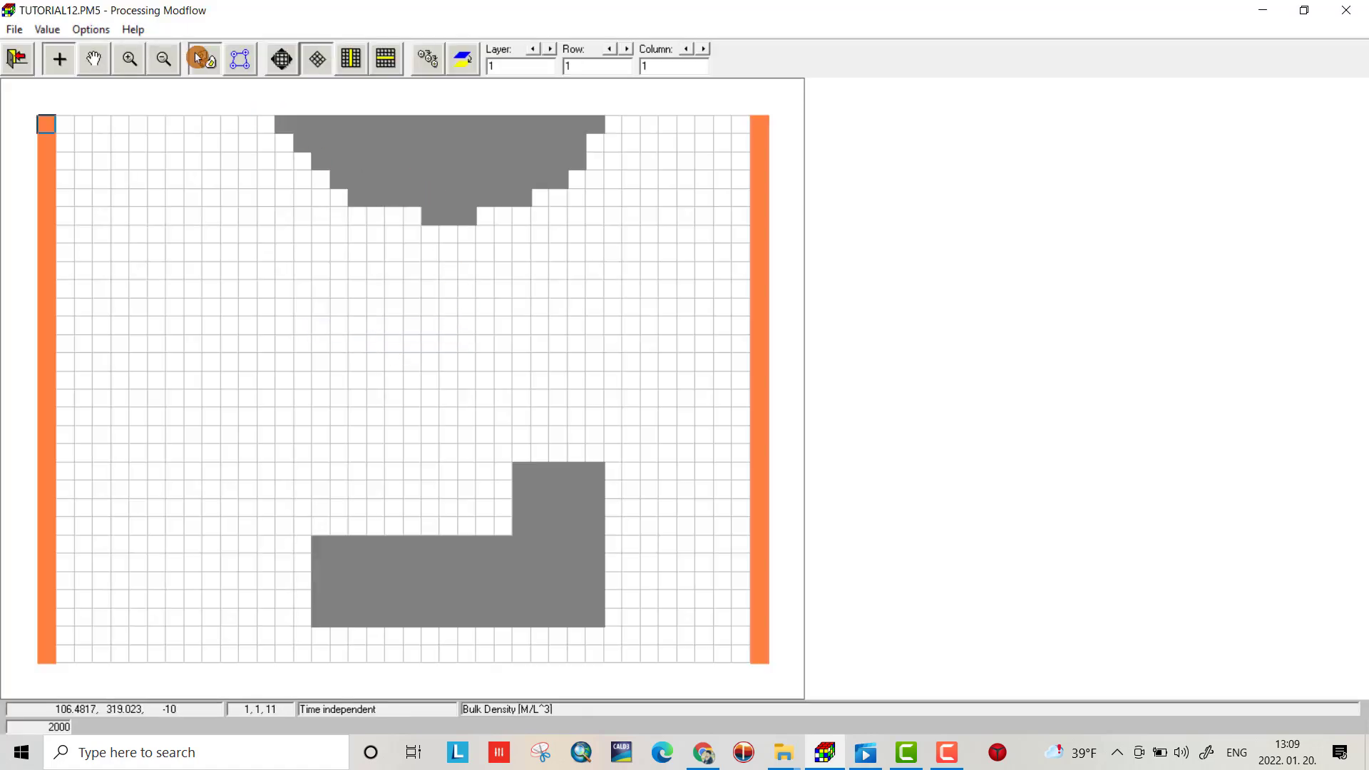
left_click(47, 29)
left_click(74, 69)
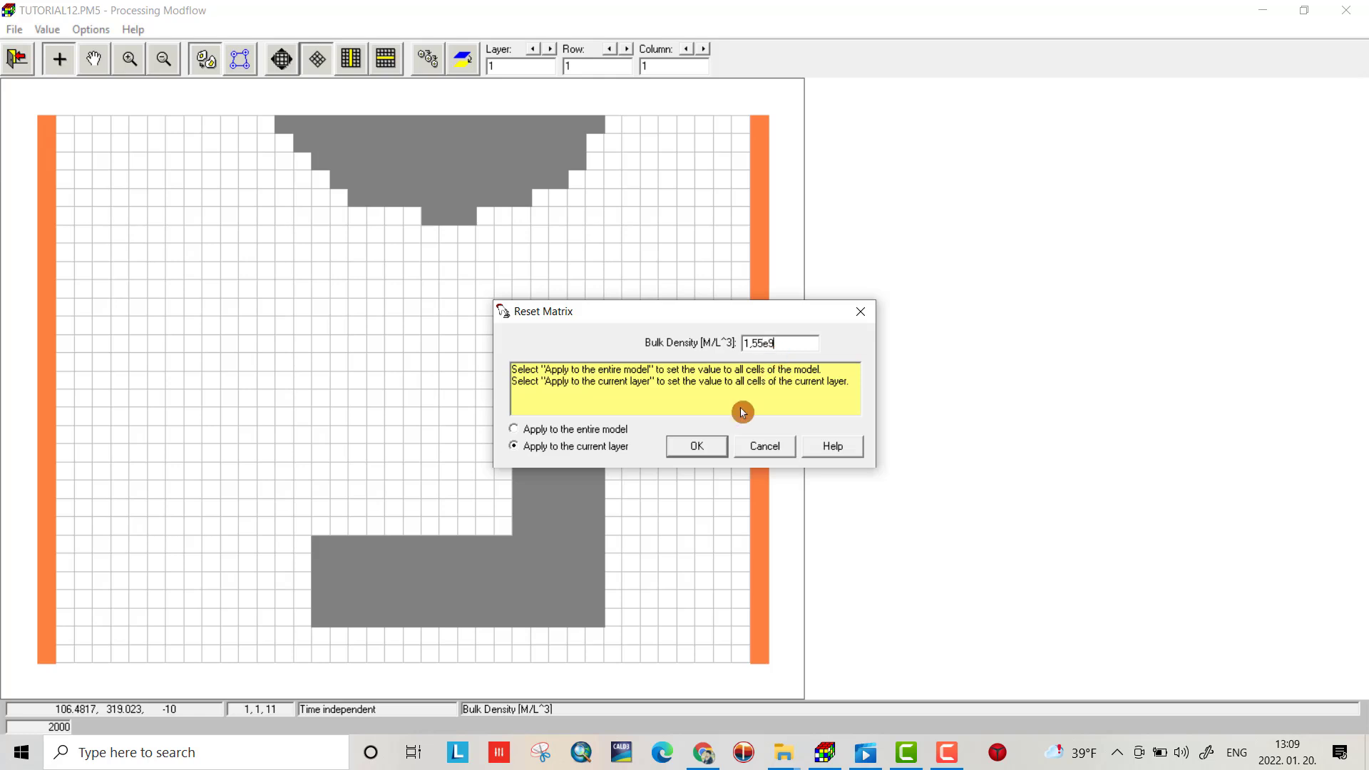
left_click(701, 443)
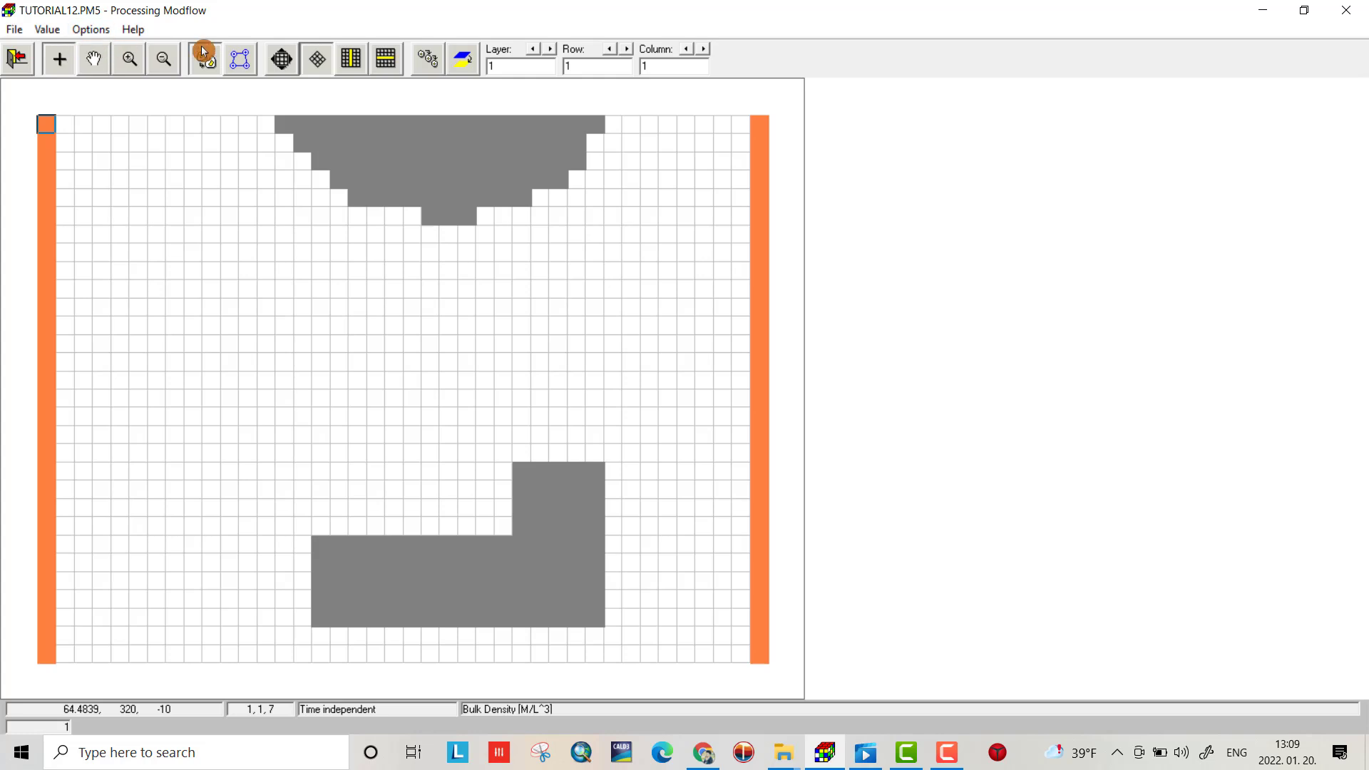
Reset layer 2's cell-by-cell bulk density to 1.6e9 and save the bulk density data.
left_click(549, 48)
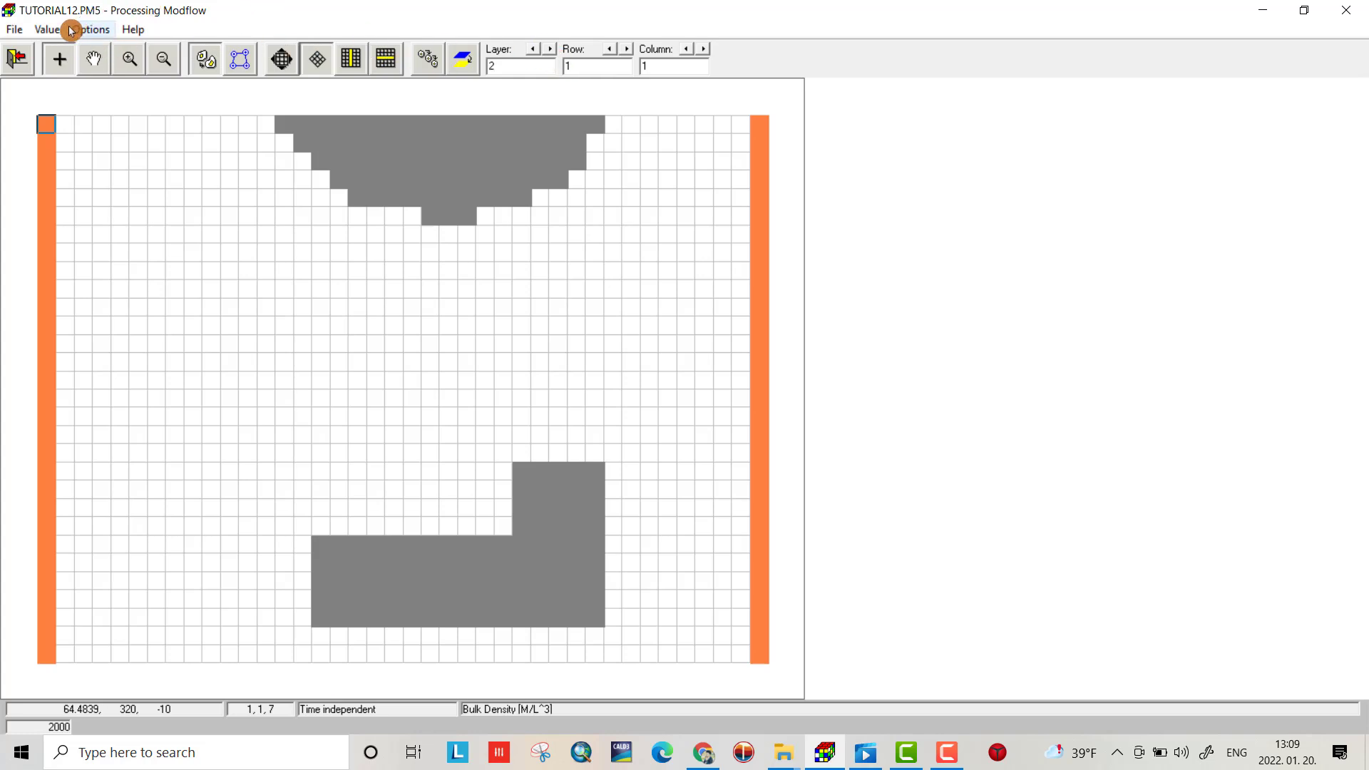
left_click(47, 30)
left_click(86, 69)
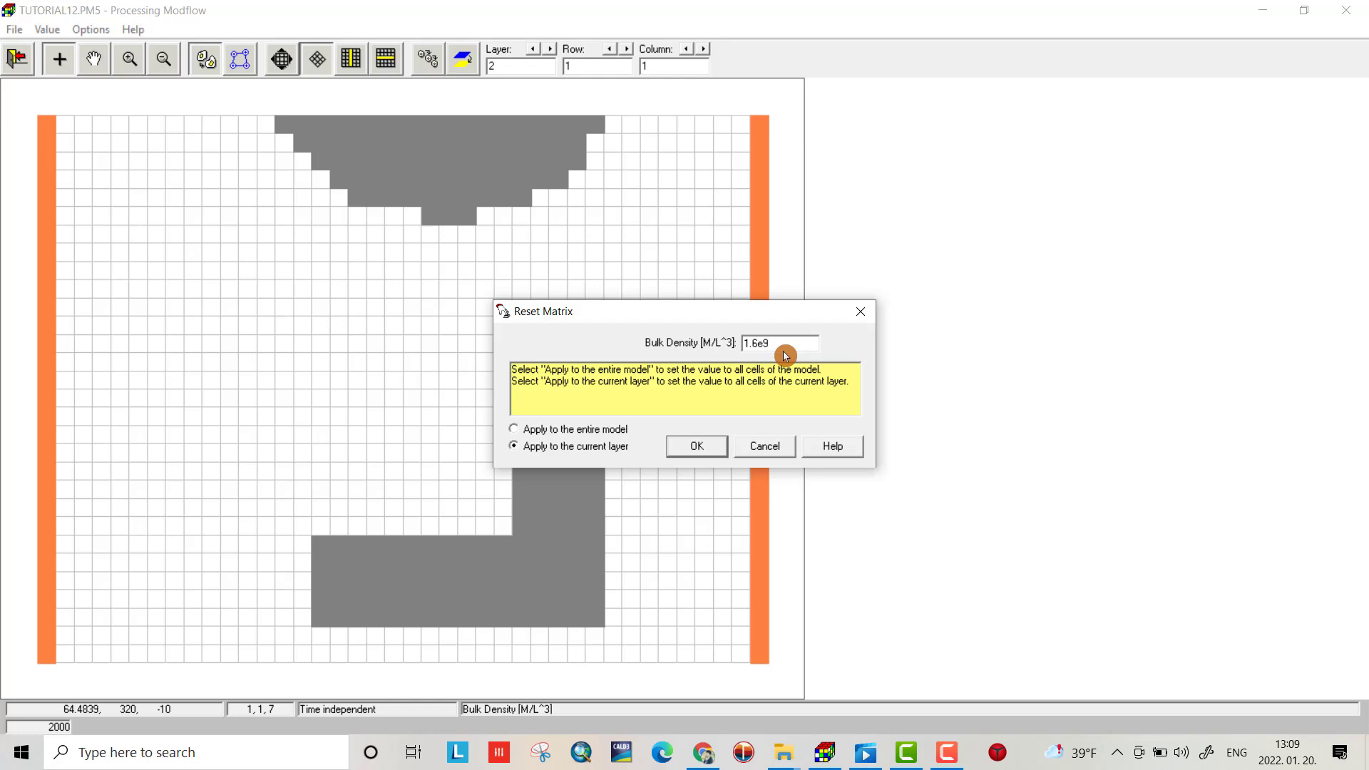
left_click(696, 446)
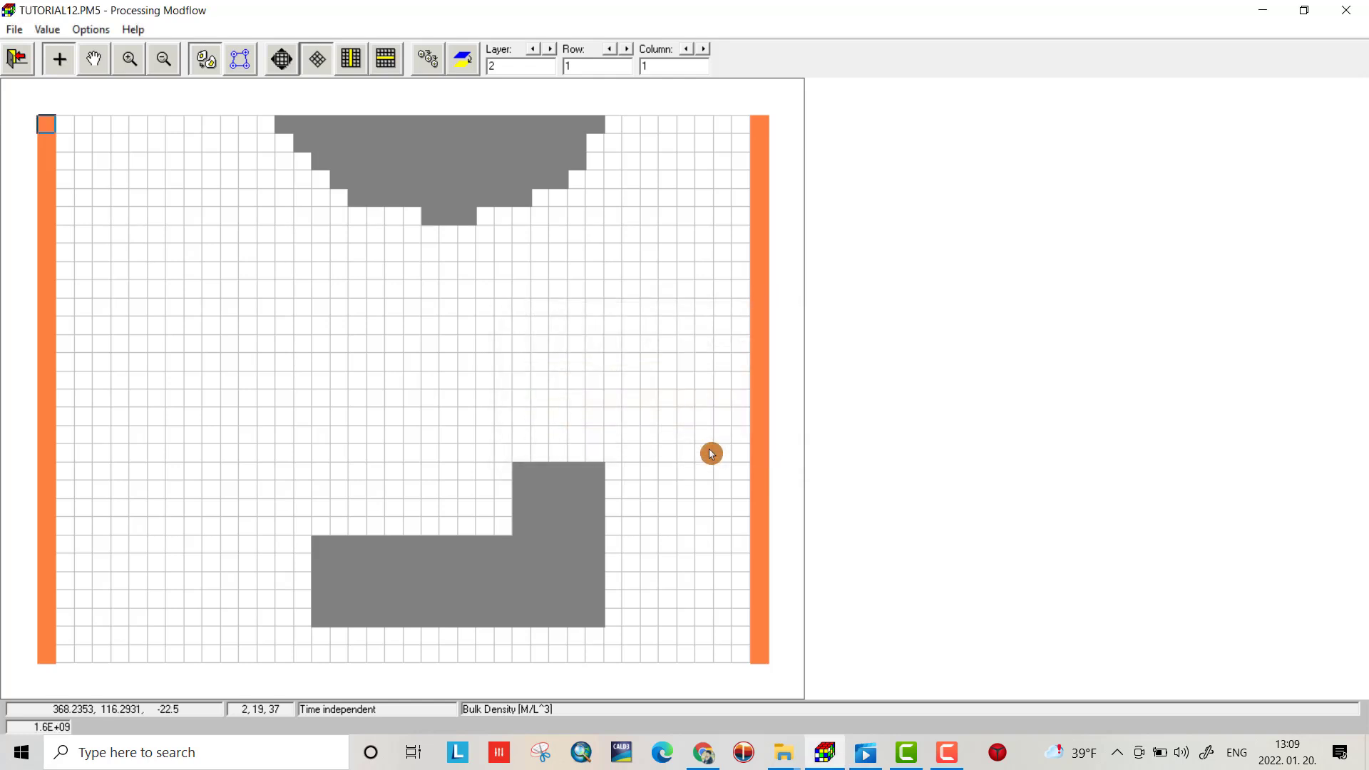
left_click(18, 58)
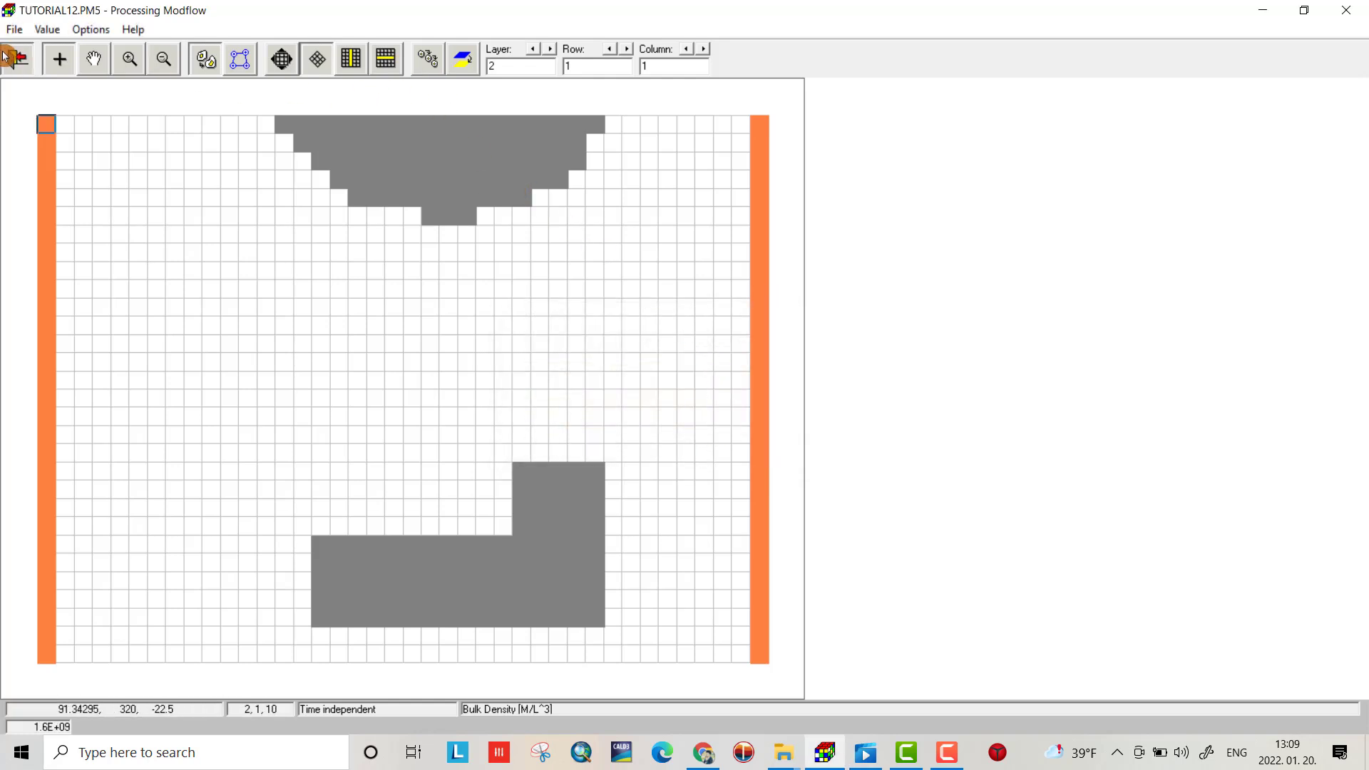
left_click(605, 430)
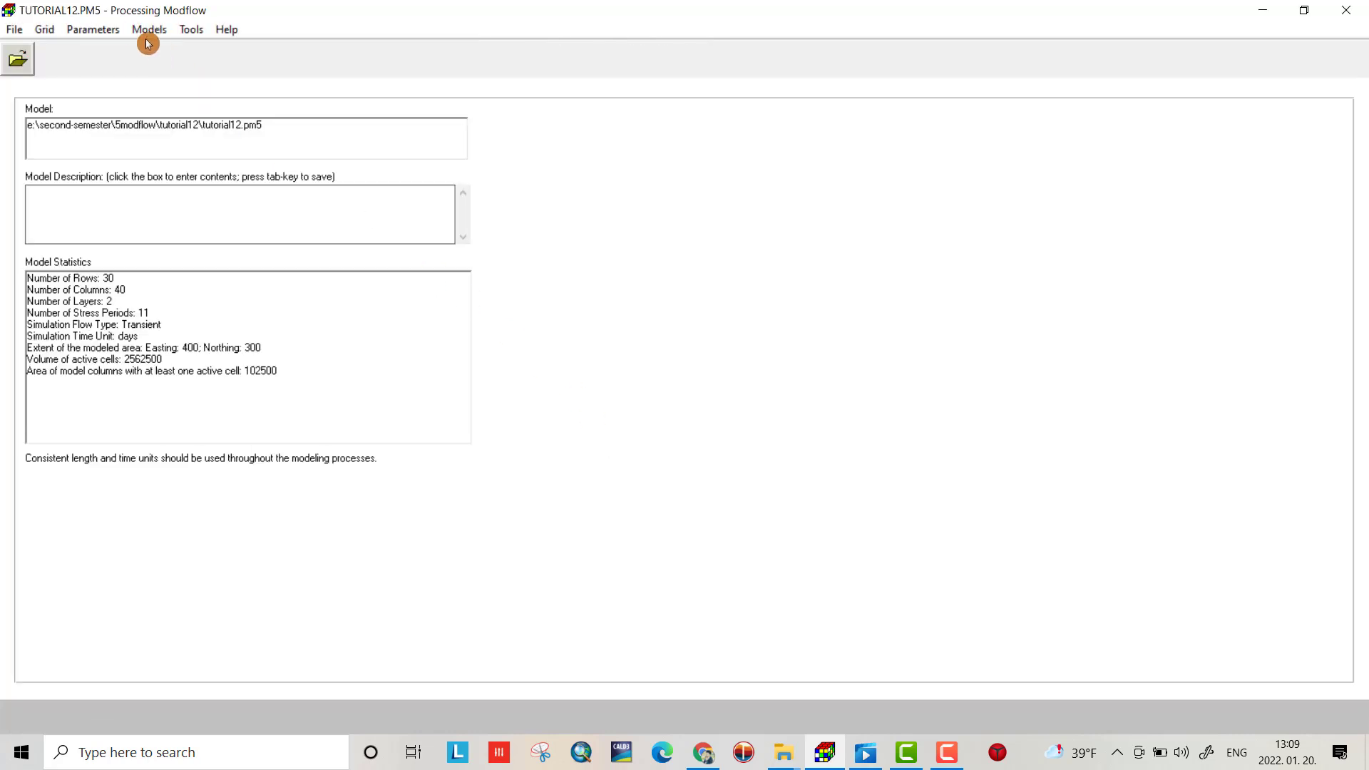
Add a well with an injection rate of 0.5 at layer 1, row 18, column 7, and save the Well package data.
left_click(93, 31)
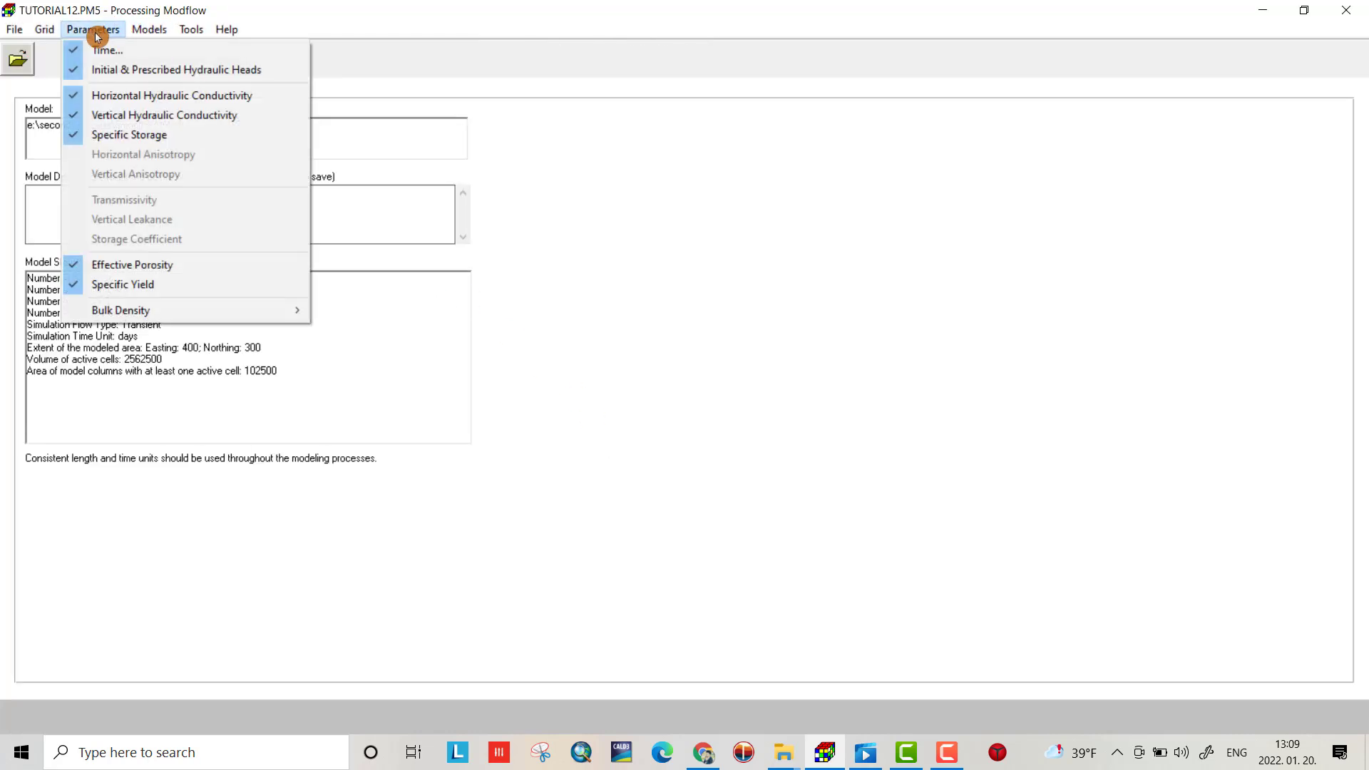
mouse_move(138, 31)
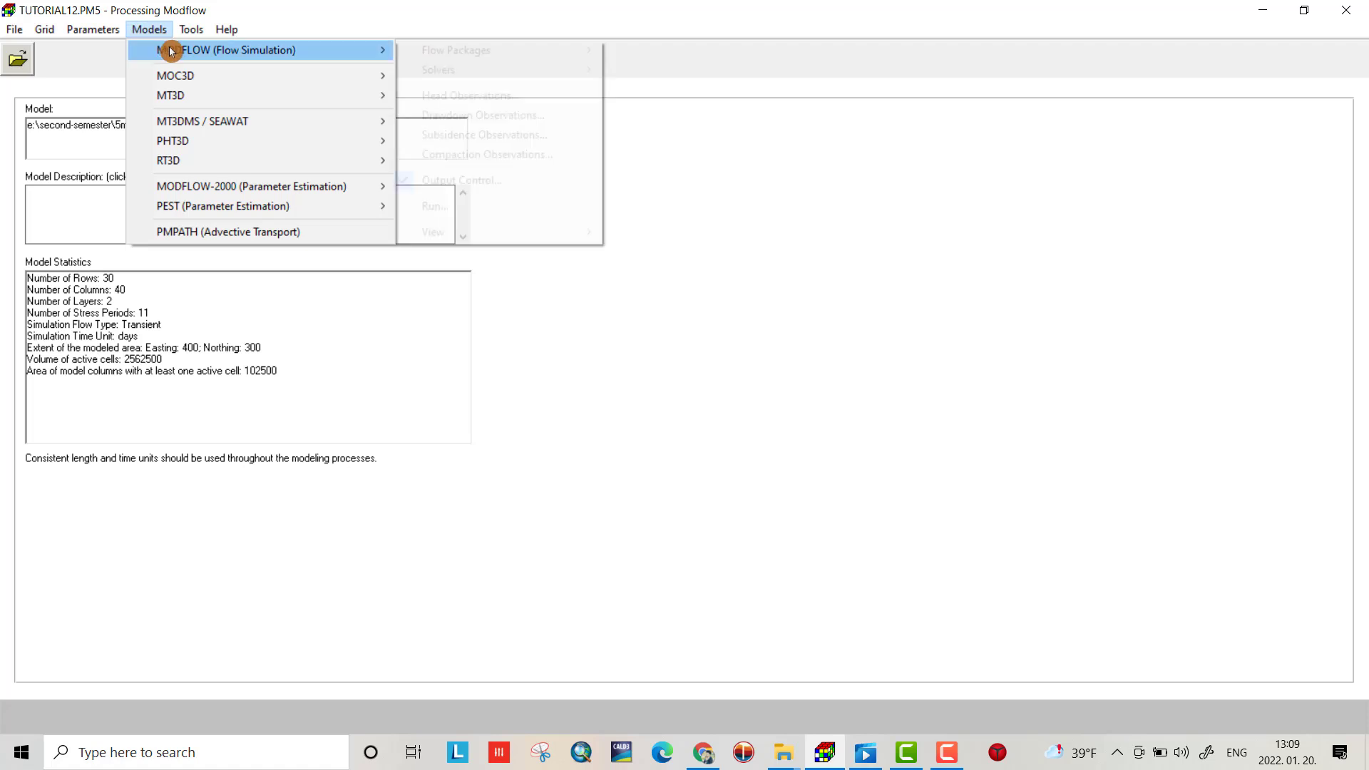
mouse_move(237, 57)
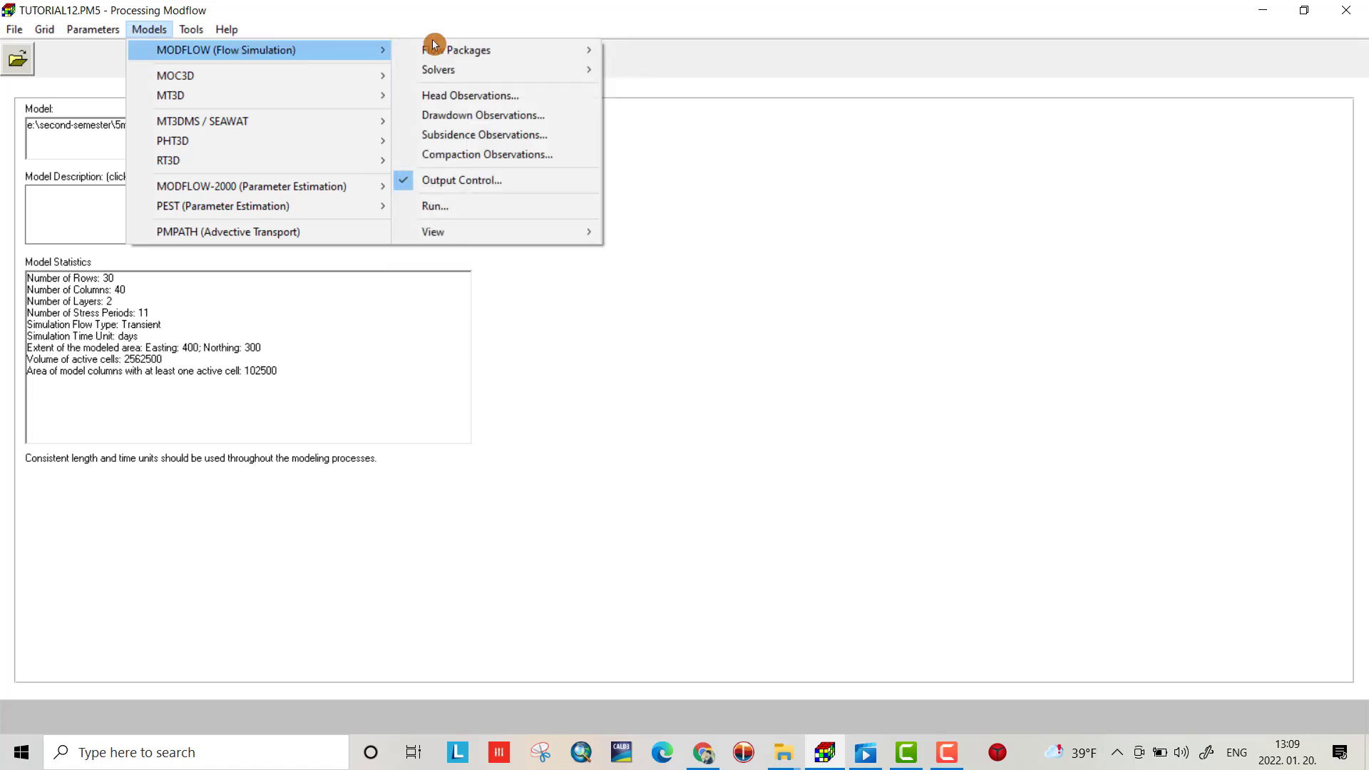
mouse_move(456, 49)
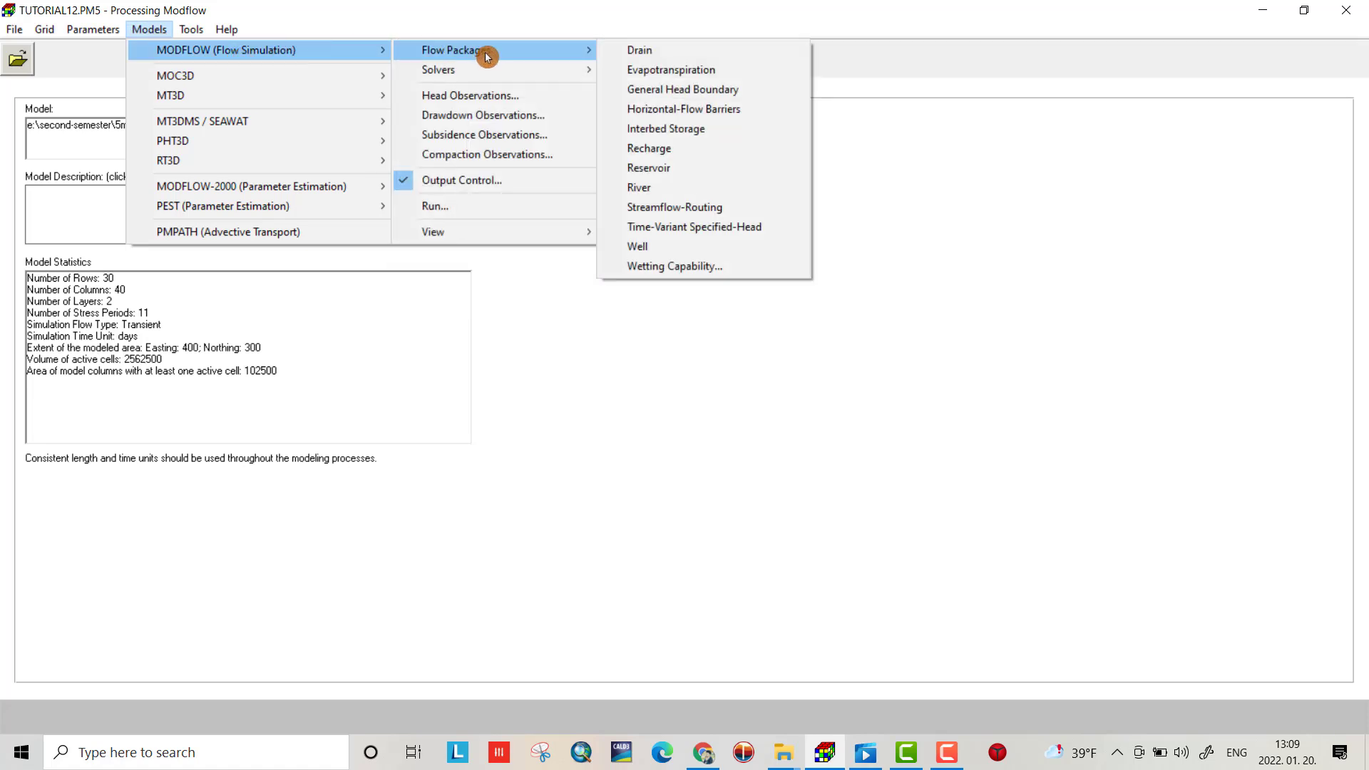
left_click(650, 243)
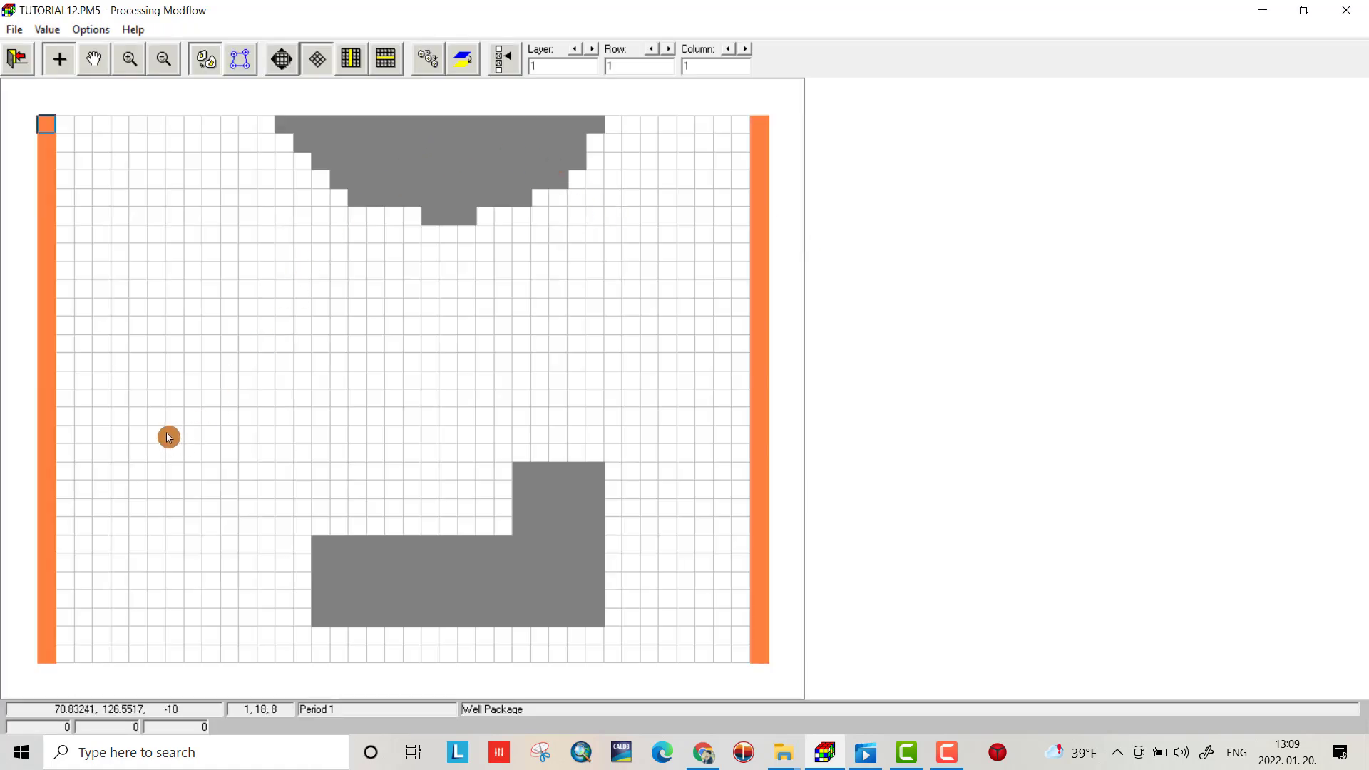
left_click(157, 441)
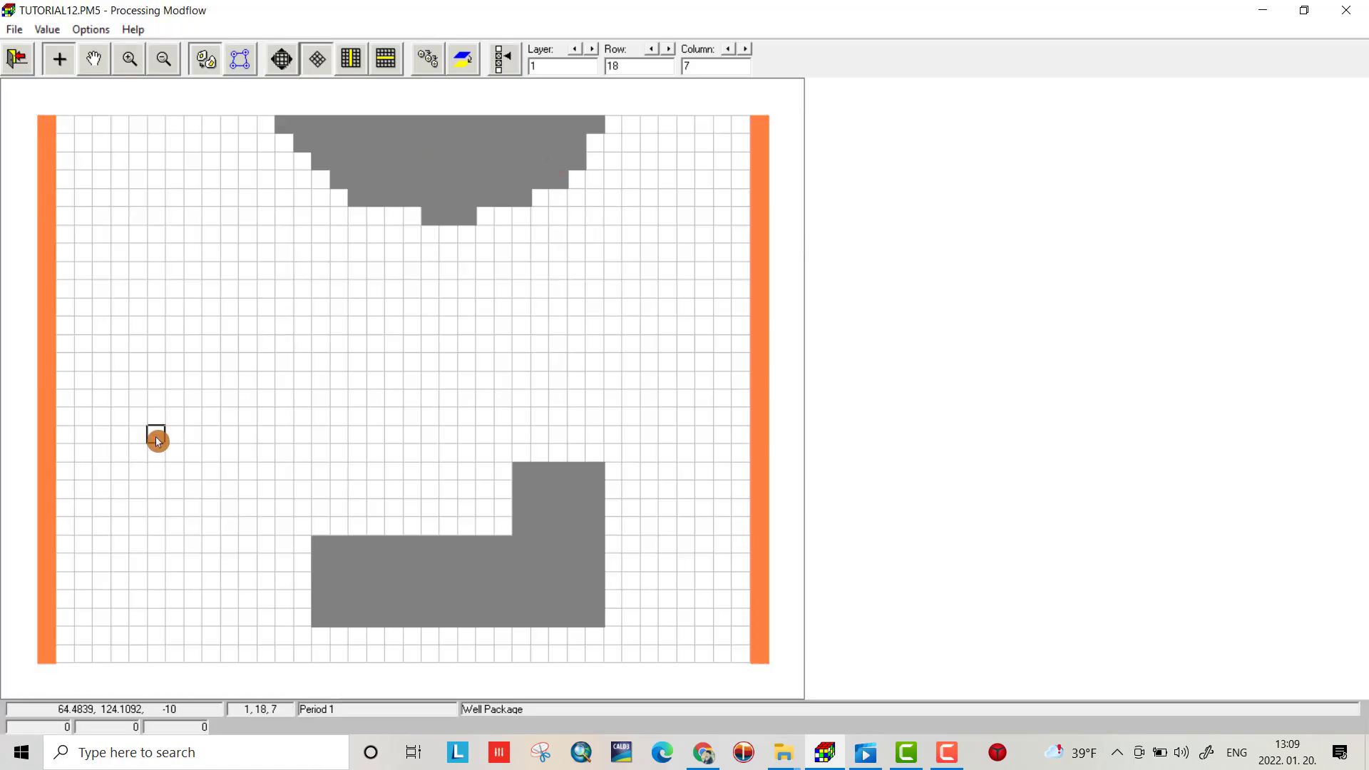
right_click(158, 442)
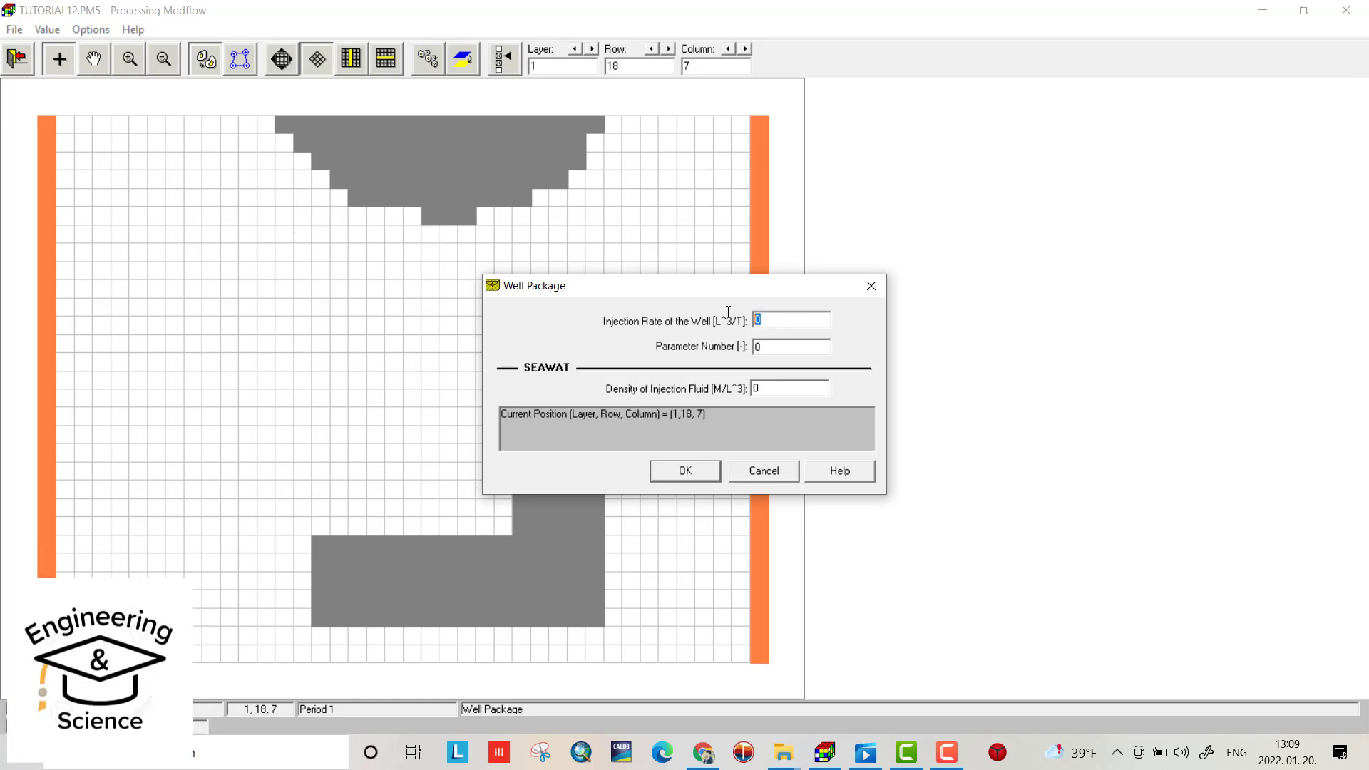
type("0.")
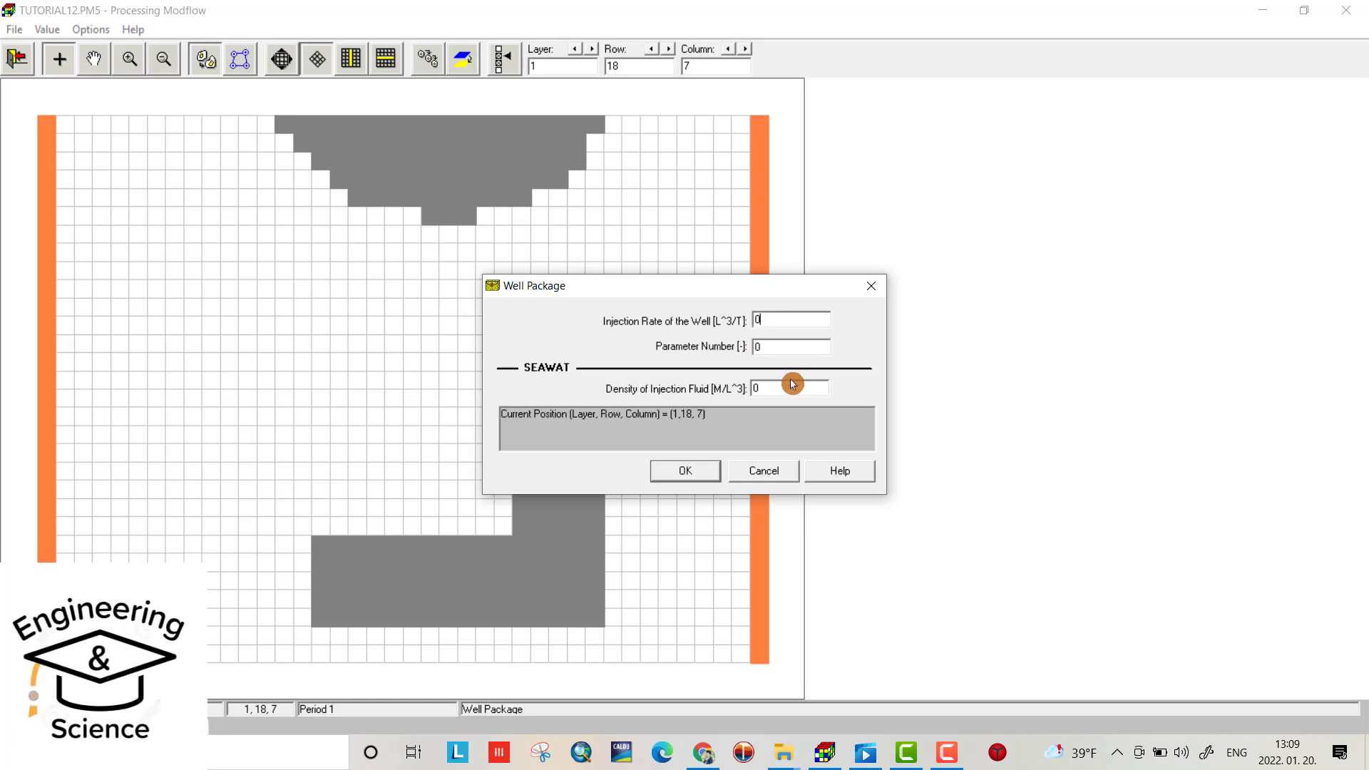
type("5")
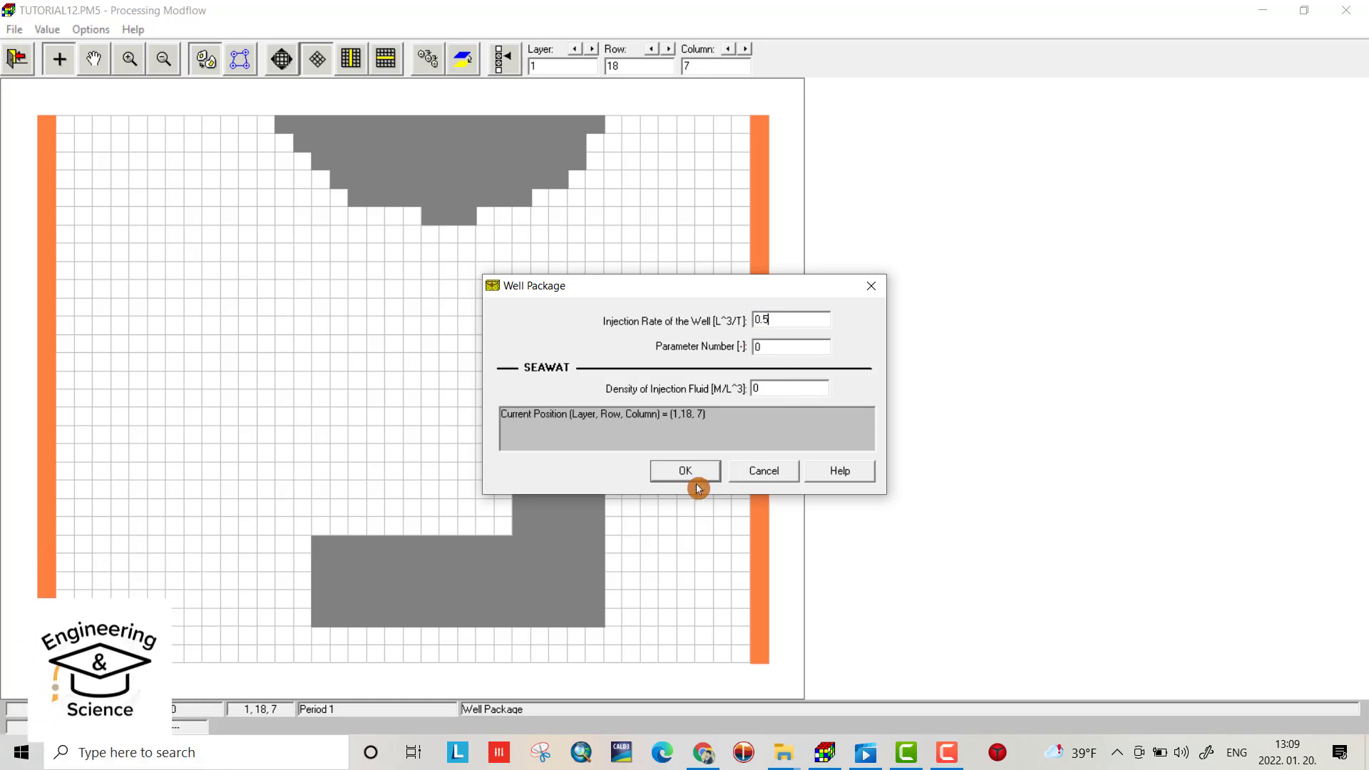
left_click(670, 478)
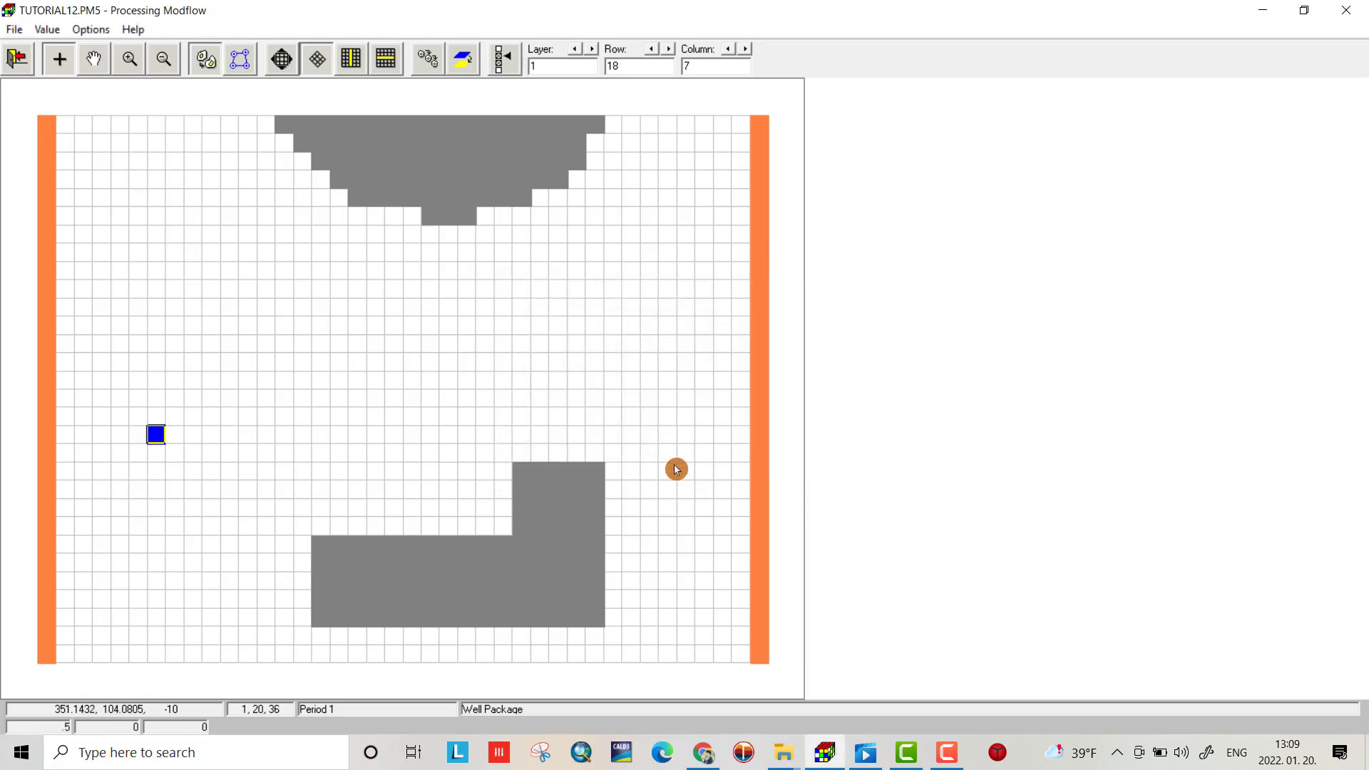
left_click(26, 59)
left_click(632, 431)
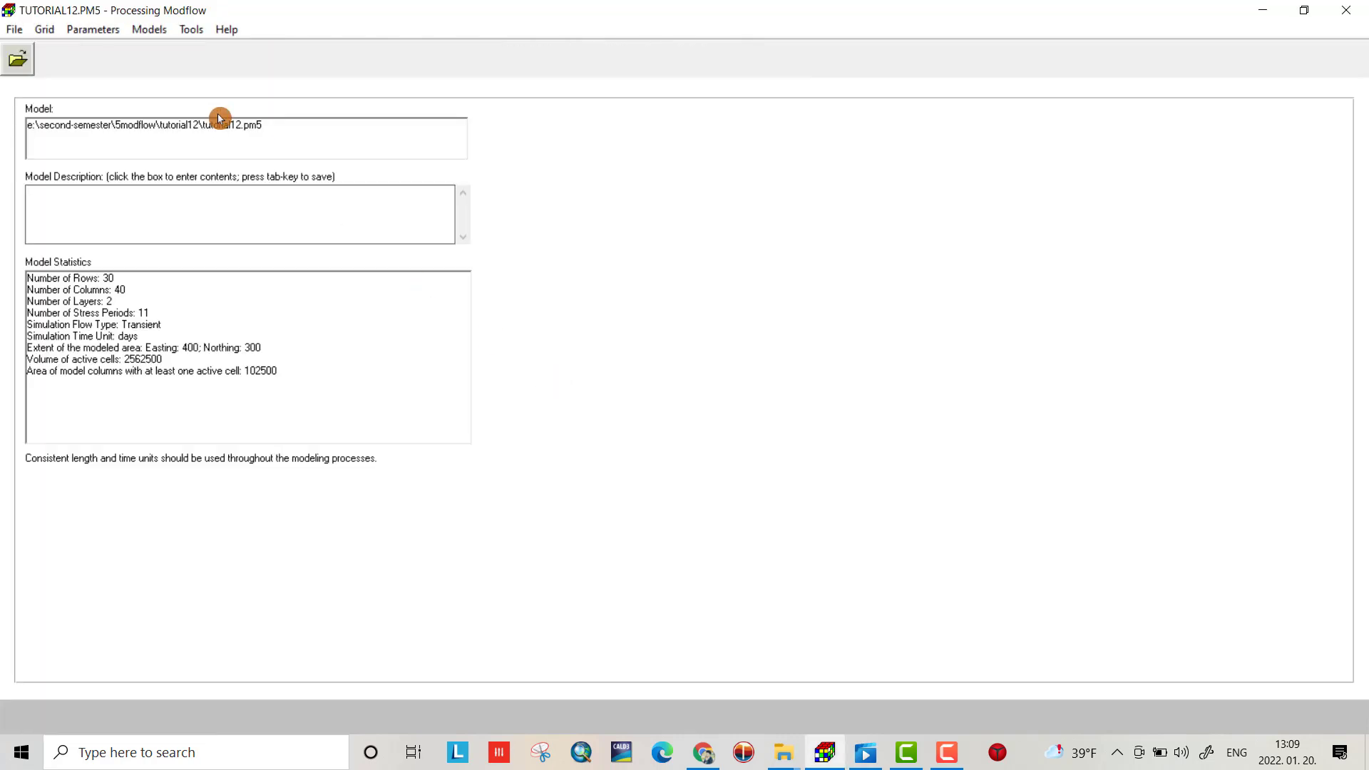
In the Recharge flow package, set the recharge flux of the cell at row 7, column 8 to 0.005.
left_click(146, 32)
mouse_move(156, 50)
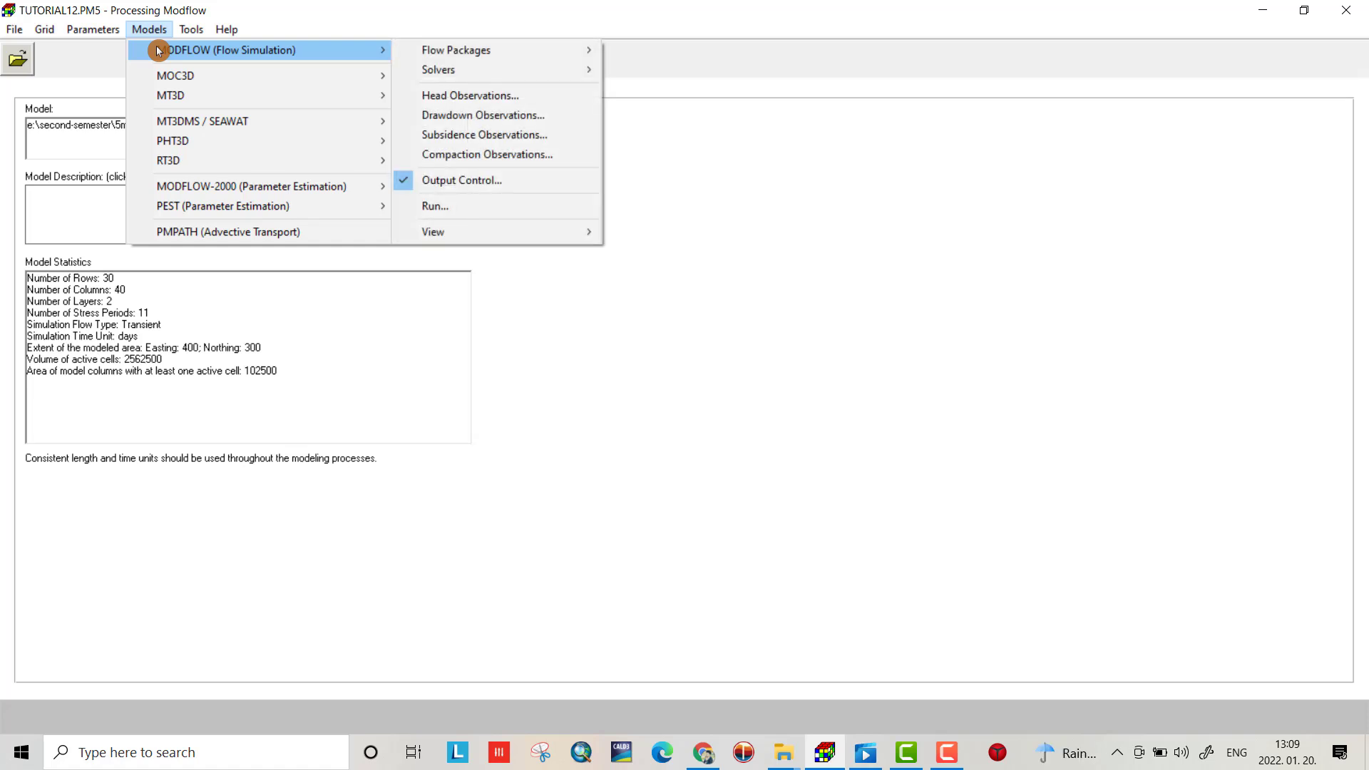
mouse_move(440, 53)
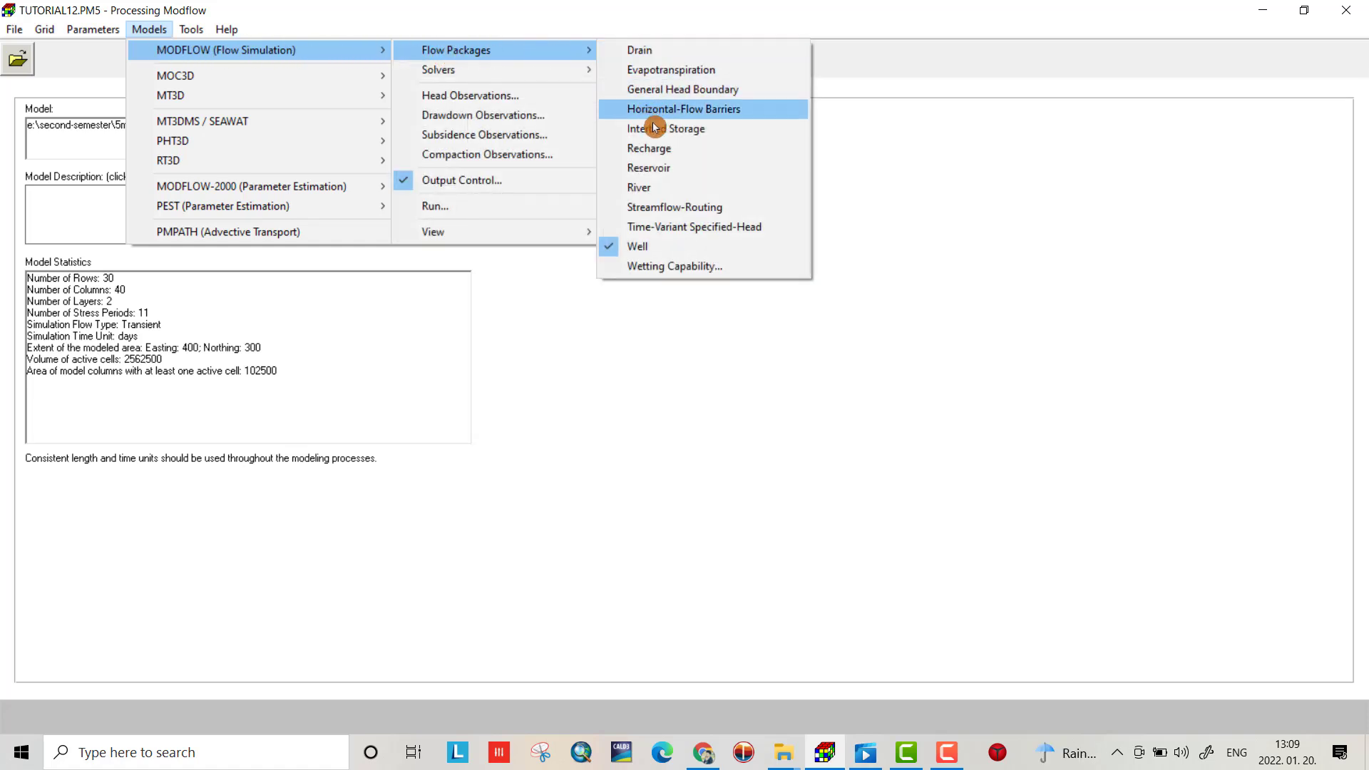
left_click(668, 153)
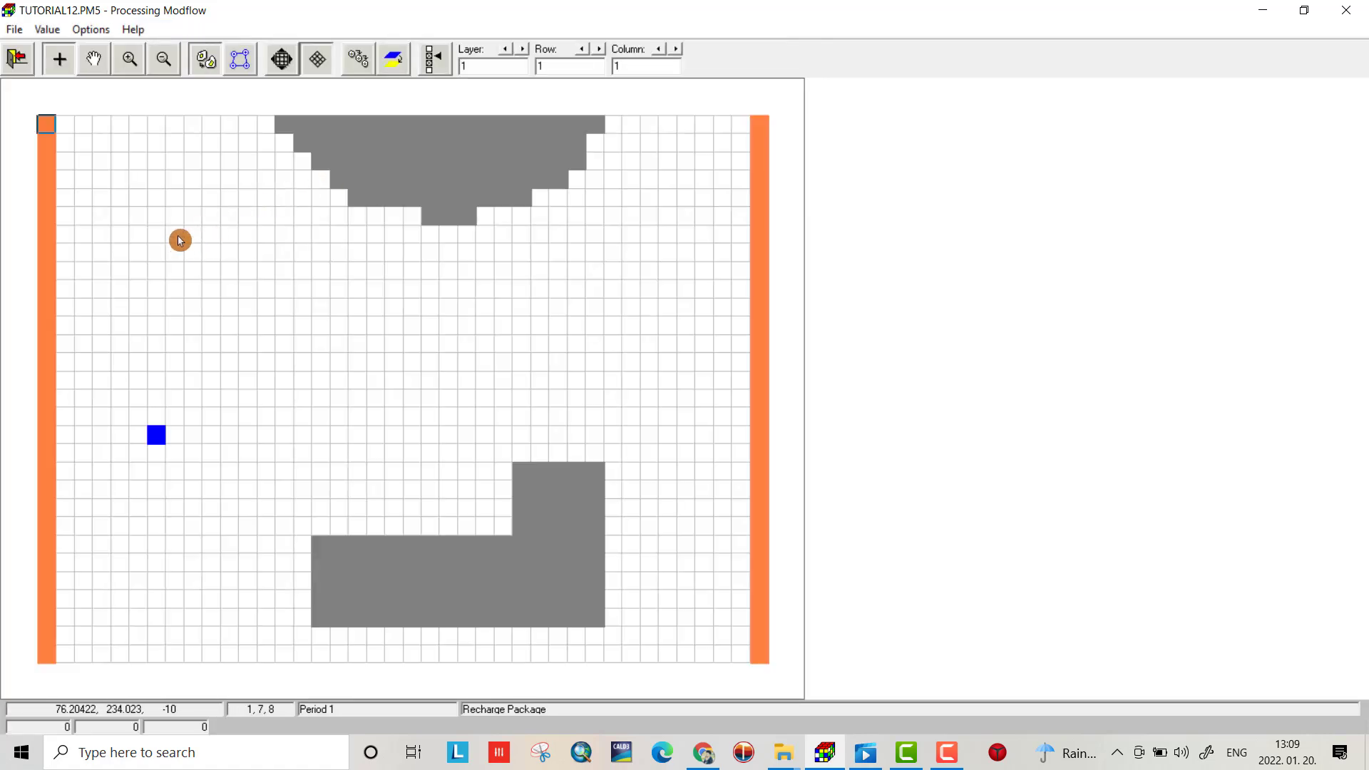
left_click(179, 239)
right_click(179, 238)
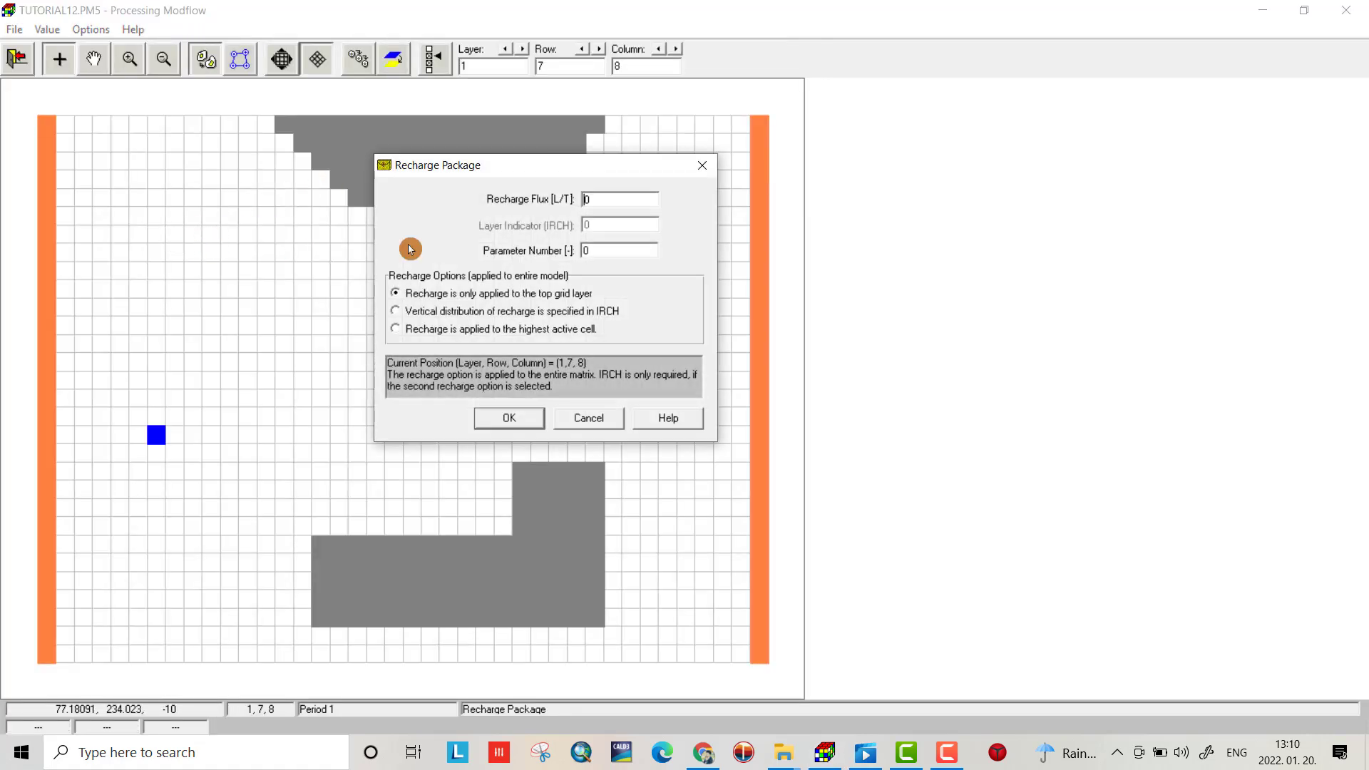
double_click(586, 199)
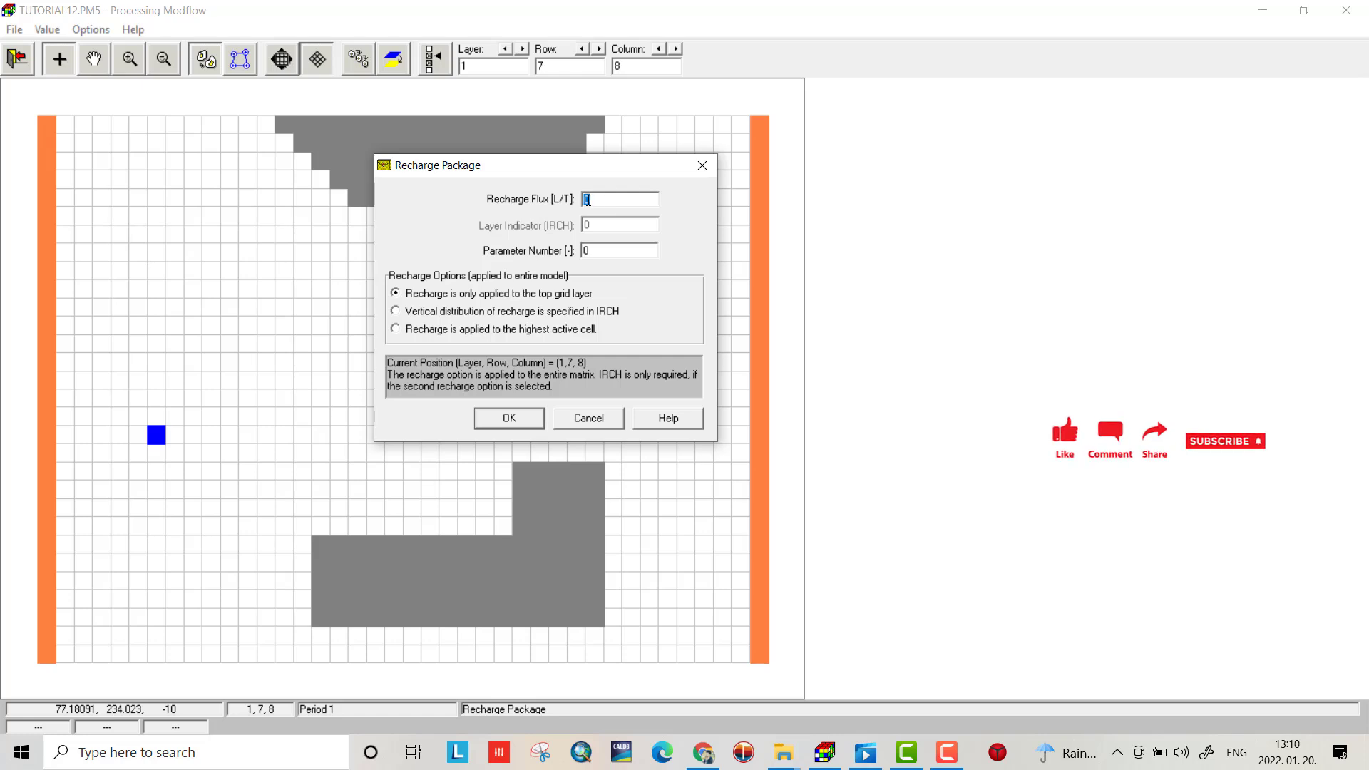
type(".005")
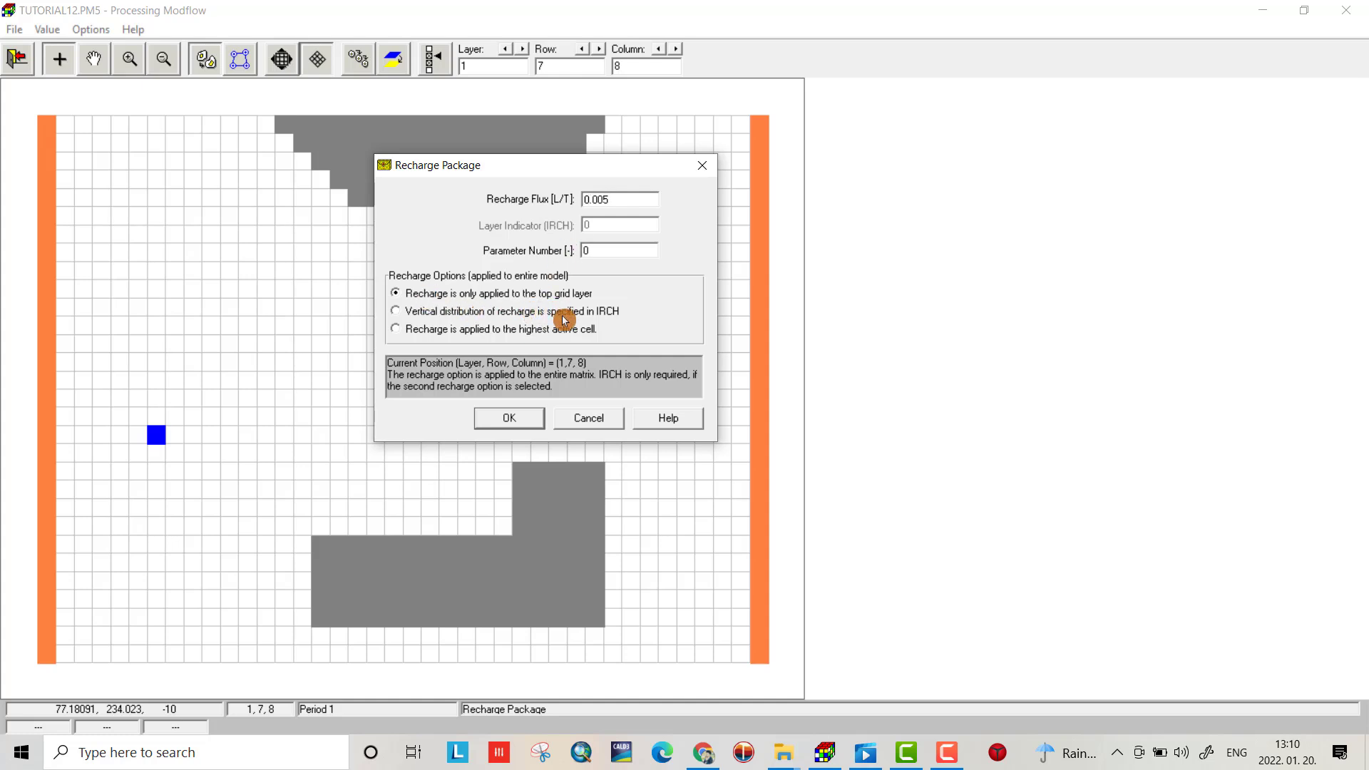
left_click(507, 417)
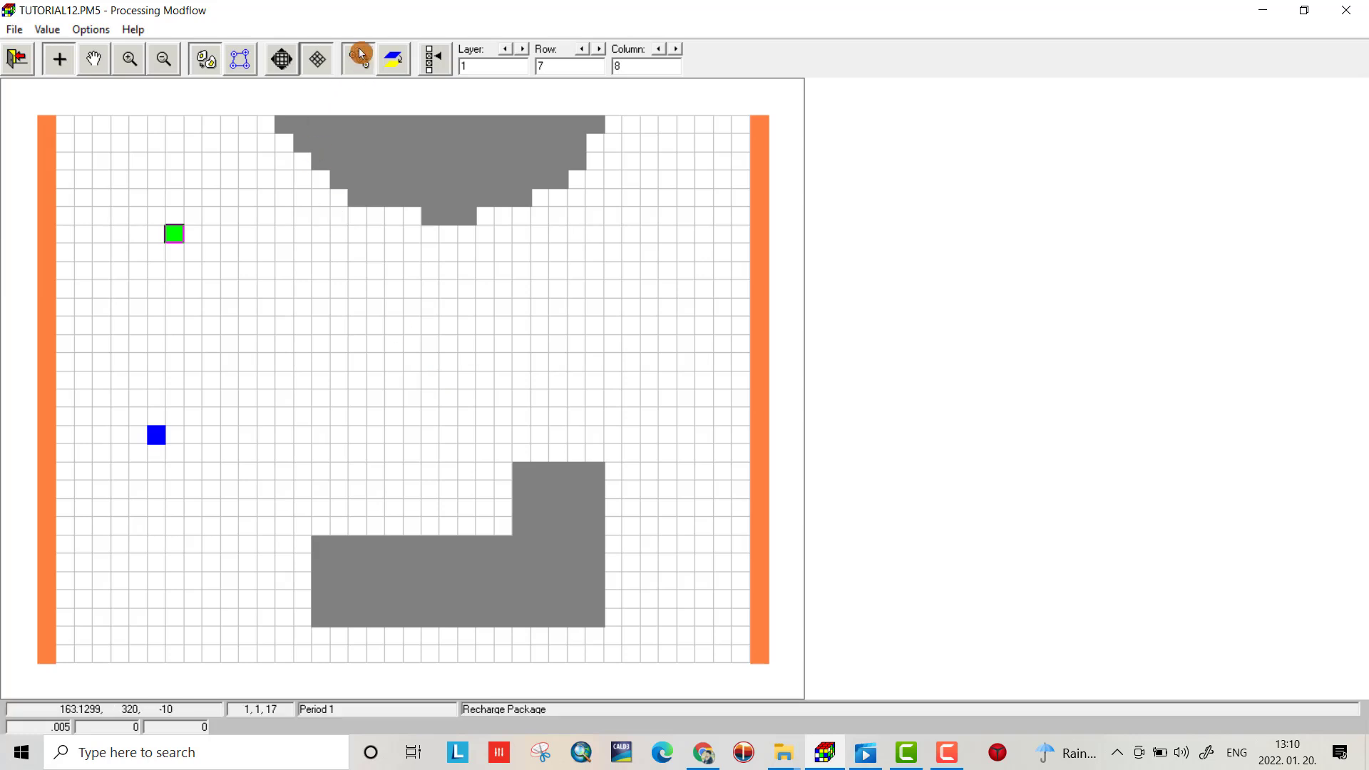
Copy the recharge value to the cells in rows 7 to 9, columns 6 to 8, and save the recharge data.
key("ctrl+Left")
key("ctrl+Left")
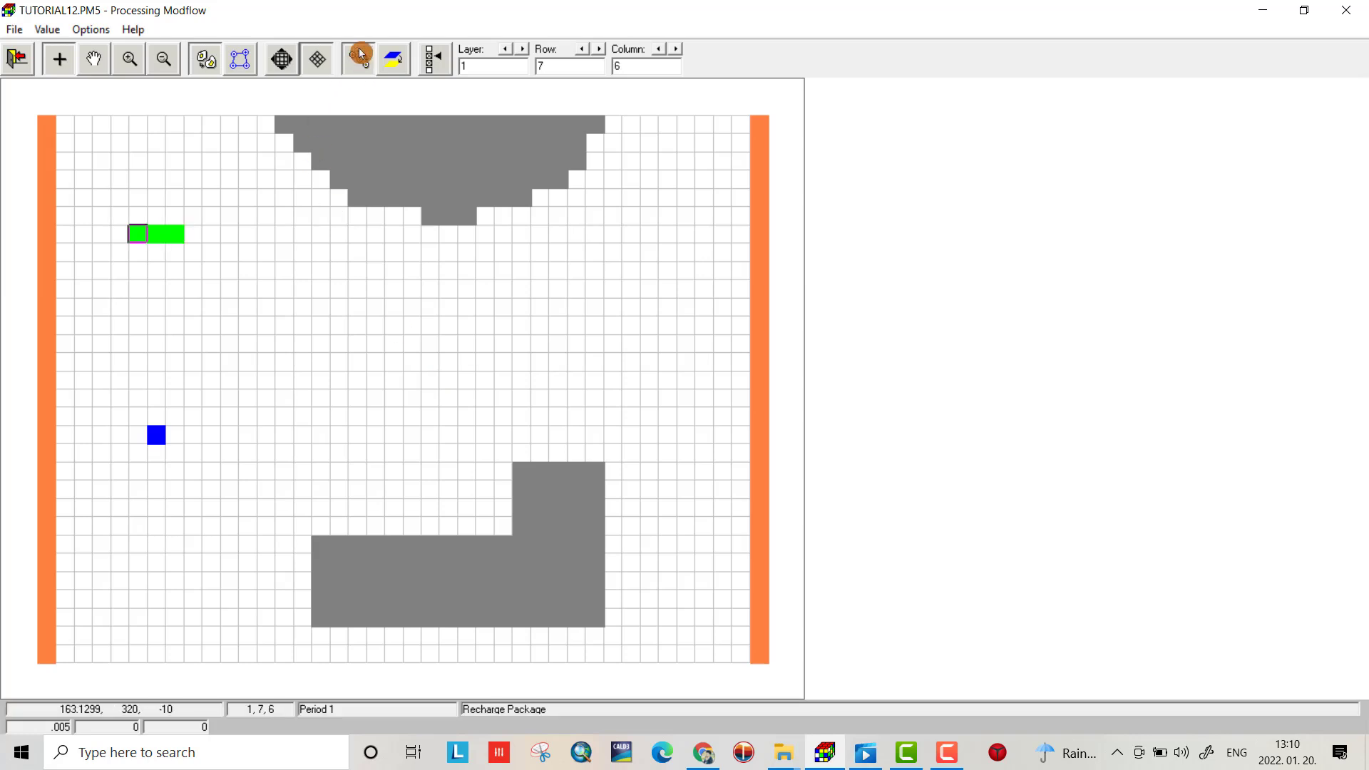
key("ctrl+Down")
key("ctrl+Down")
key("ctrl+Right")
key("ctrl+Right")
key("ctrl+Up")
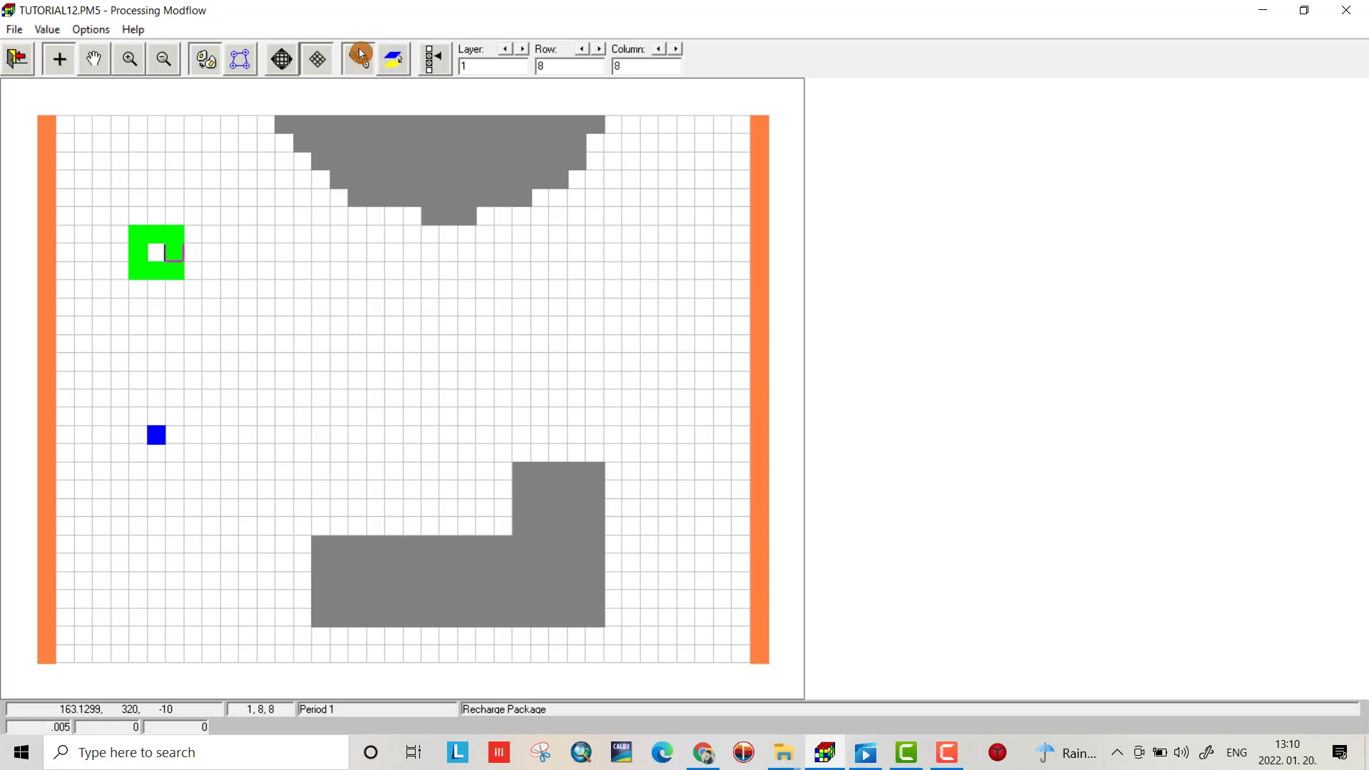
key("ctrl+Left")
left_click(16, 57)
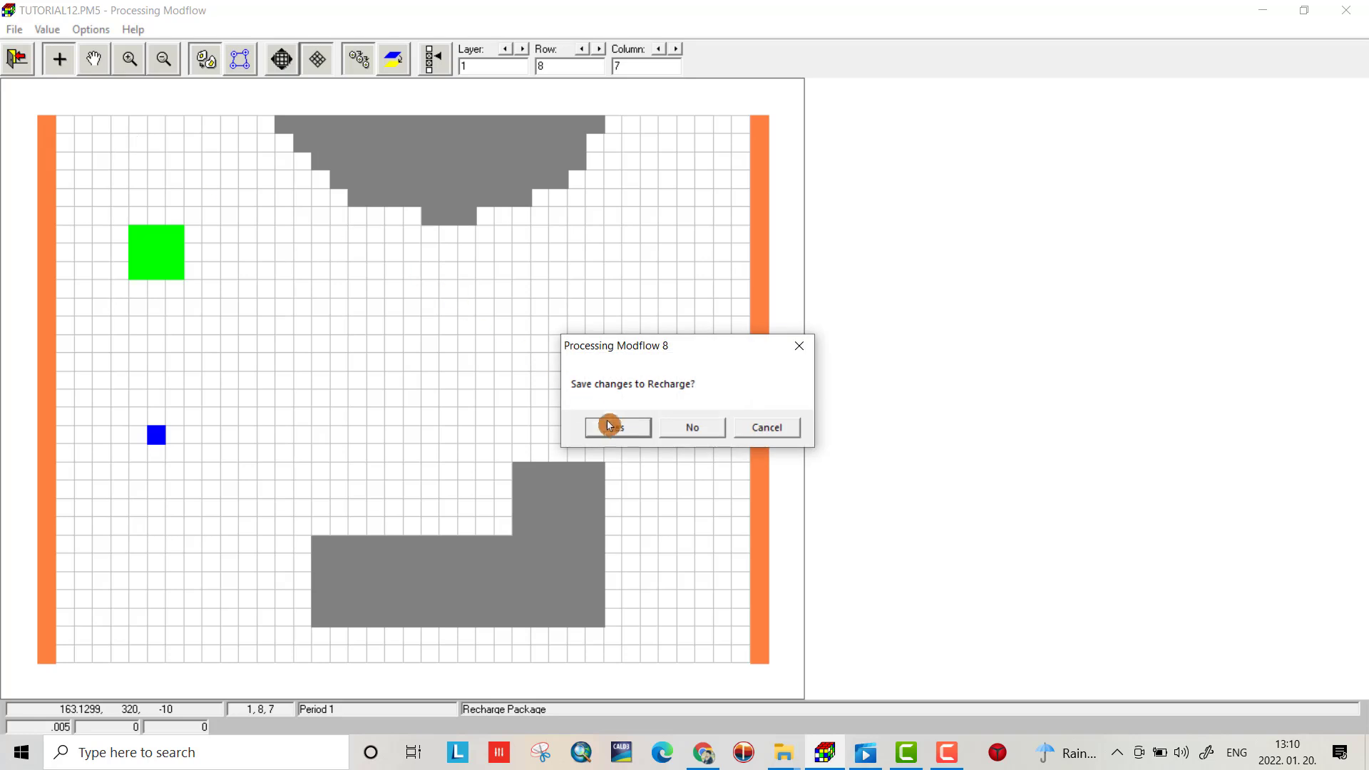
left_click(609, 425)
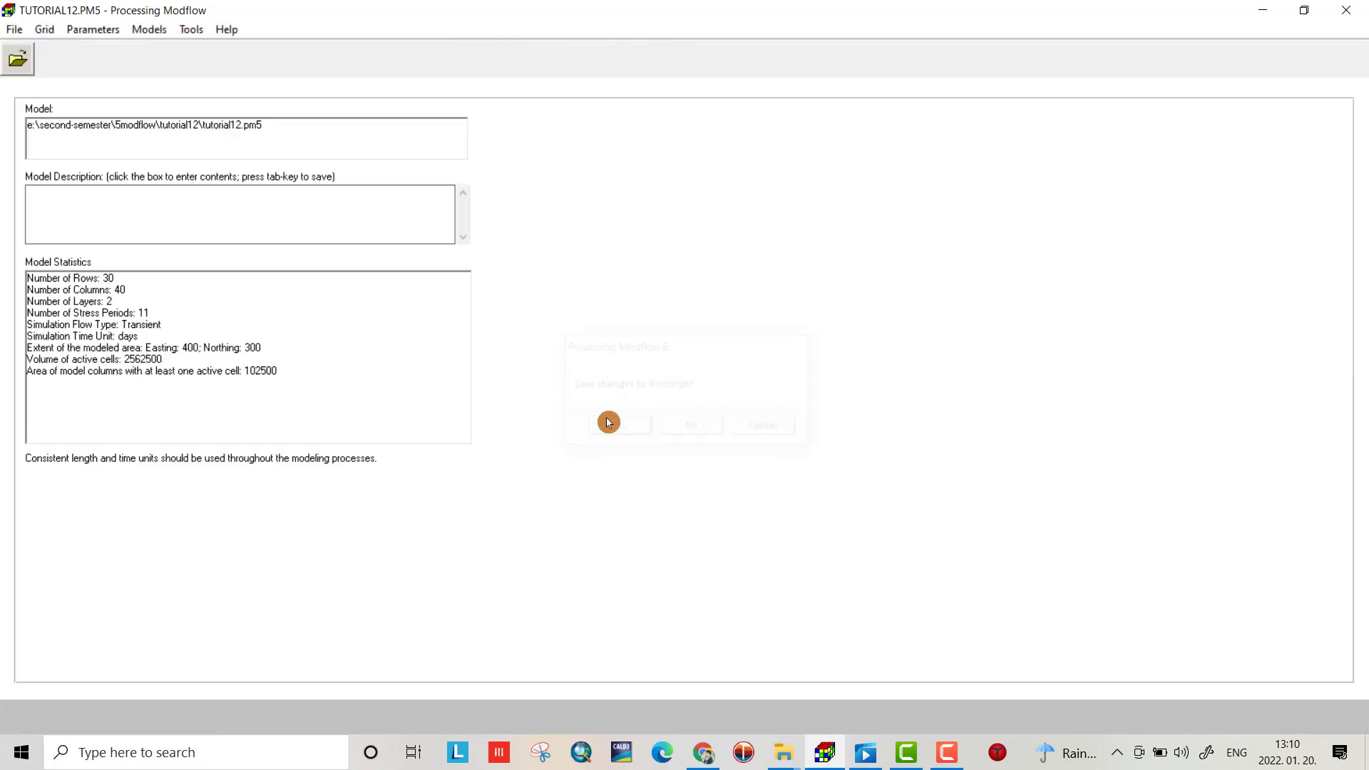
Open the MT3DMS/SEAWAT simulation settings and set the type of reaction to First-order irreversible reaction.
left_click(149, 29)
mouse_move(178, 47)
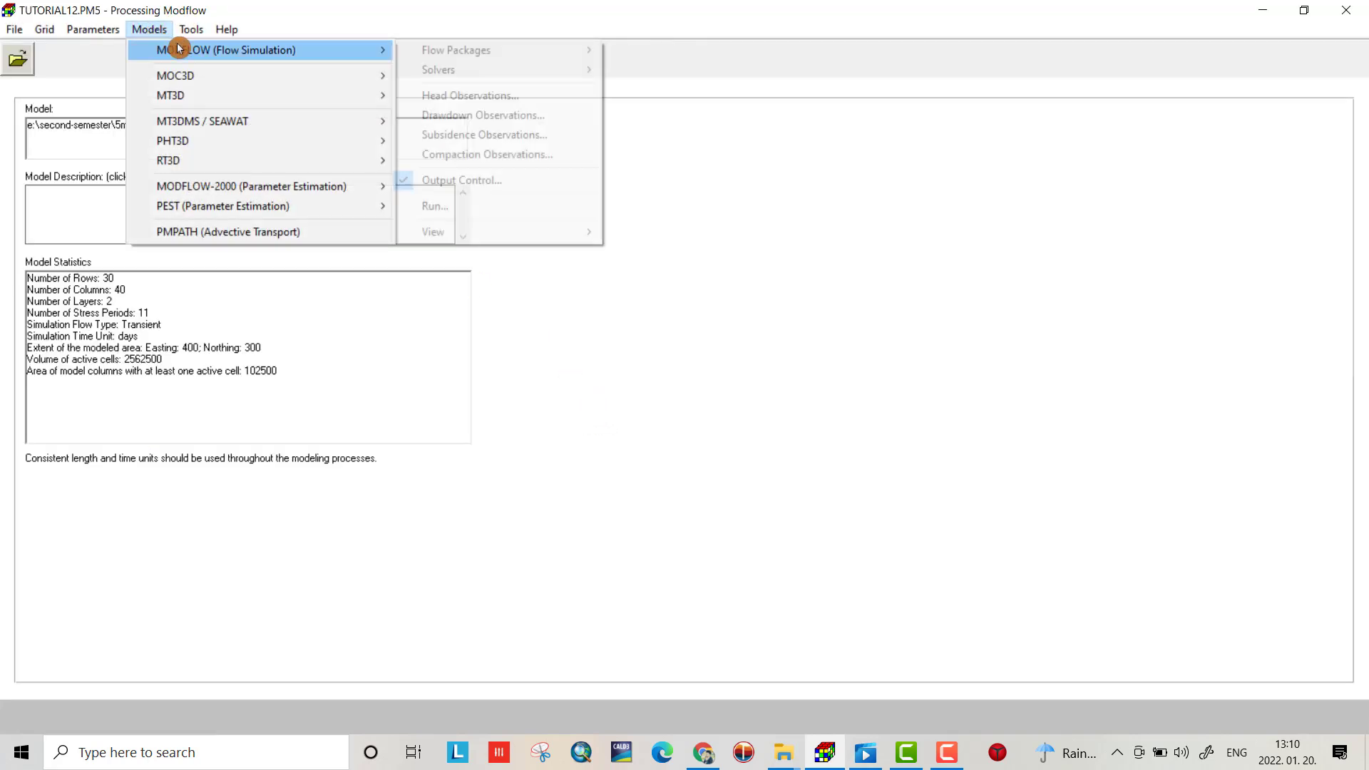
mouse_move(194, 120)
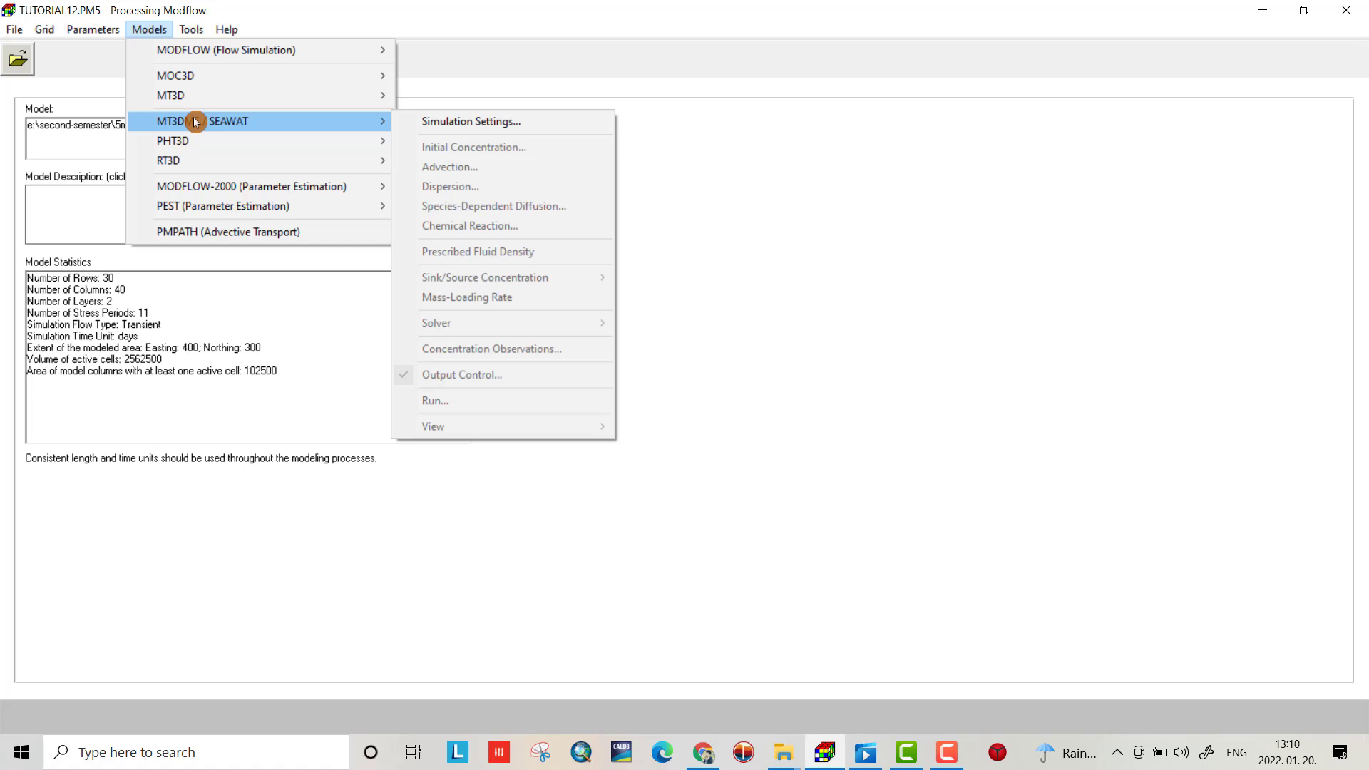
left_click(456, 122)
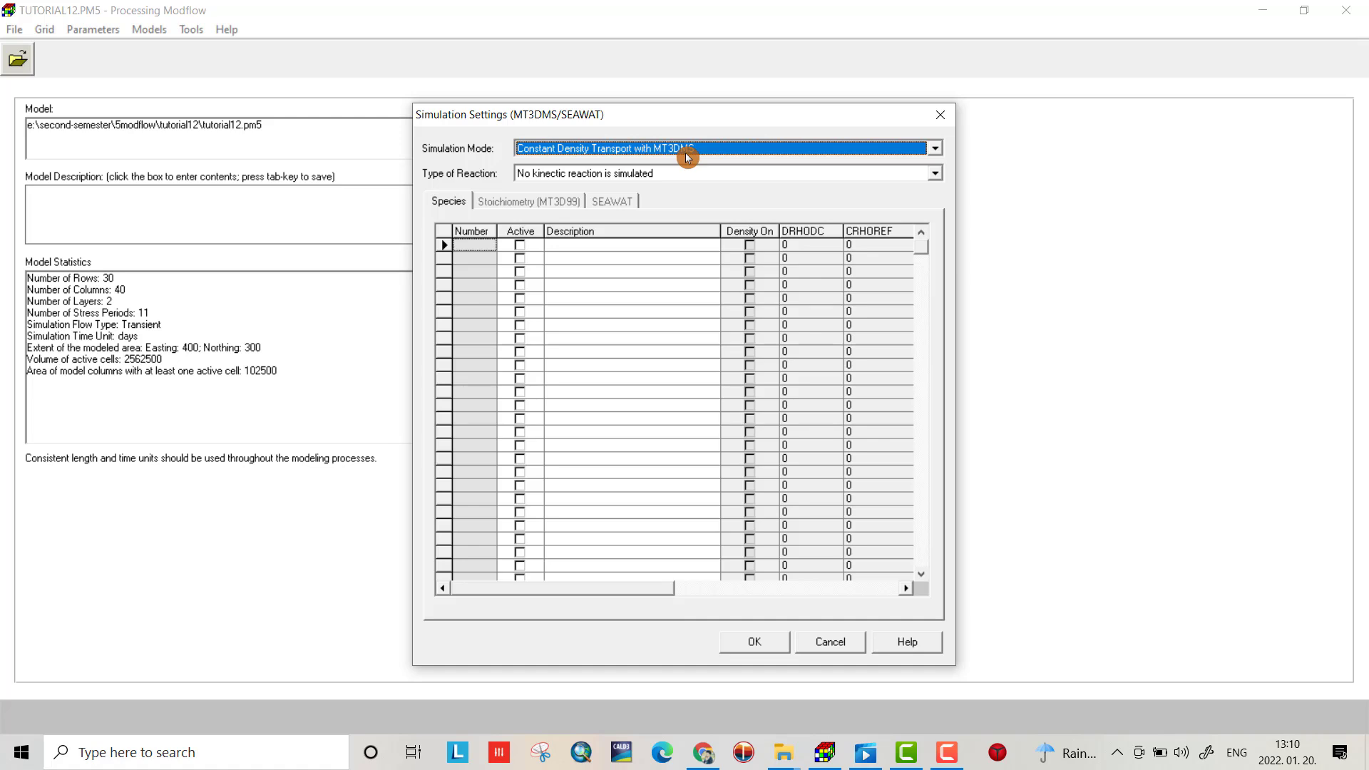
left_click(605, 175)
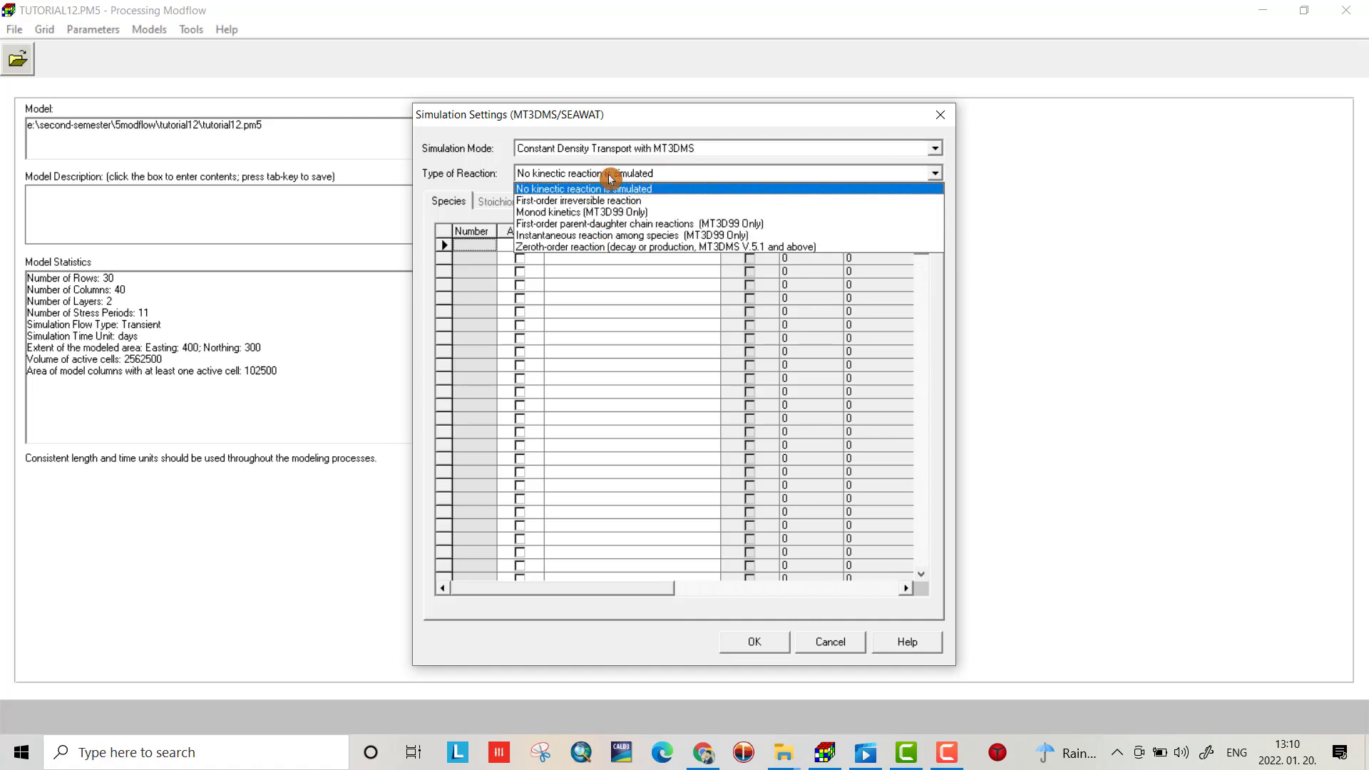
left_click(640, 203)
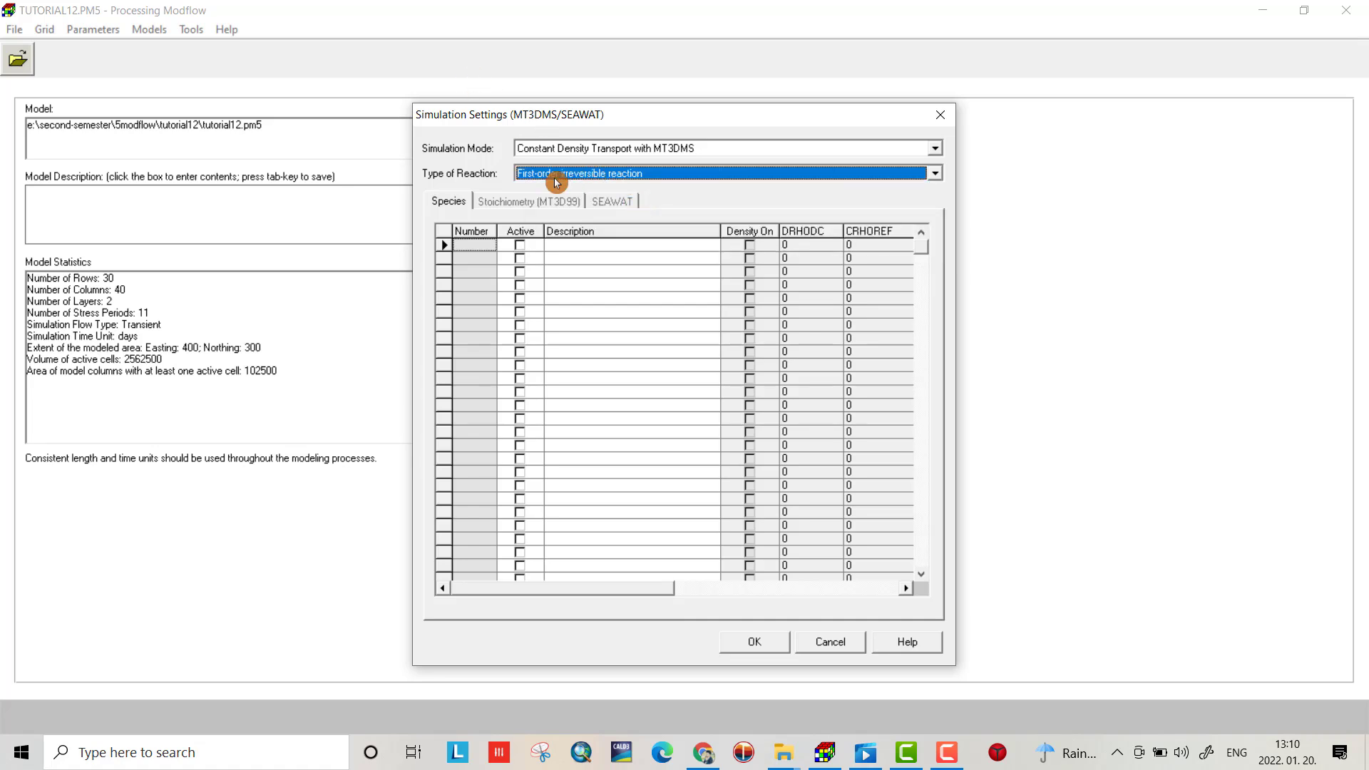
Activate the first three species rows and change the first species' description to sp1.
left_click(519, 246)
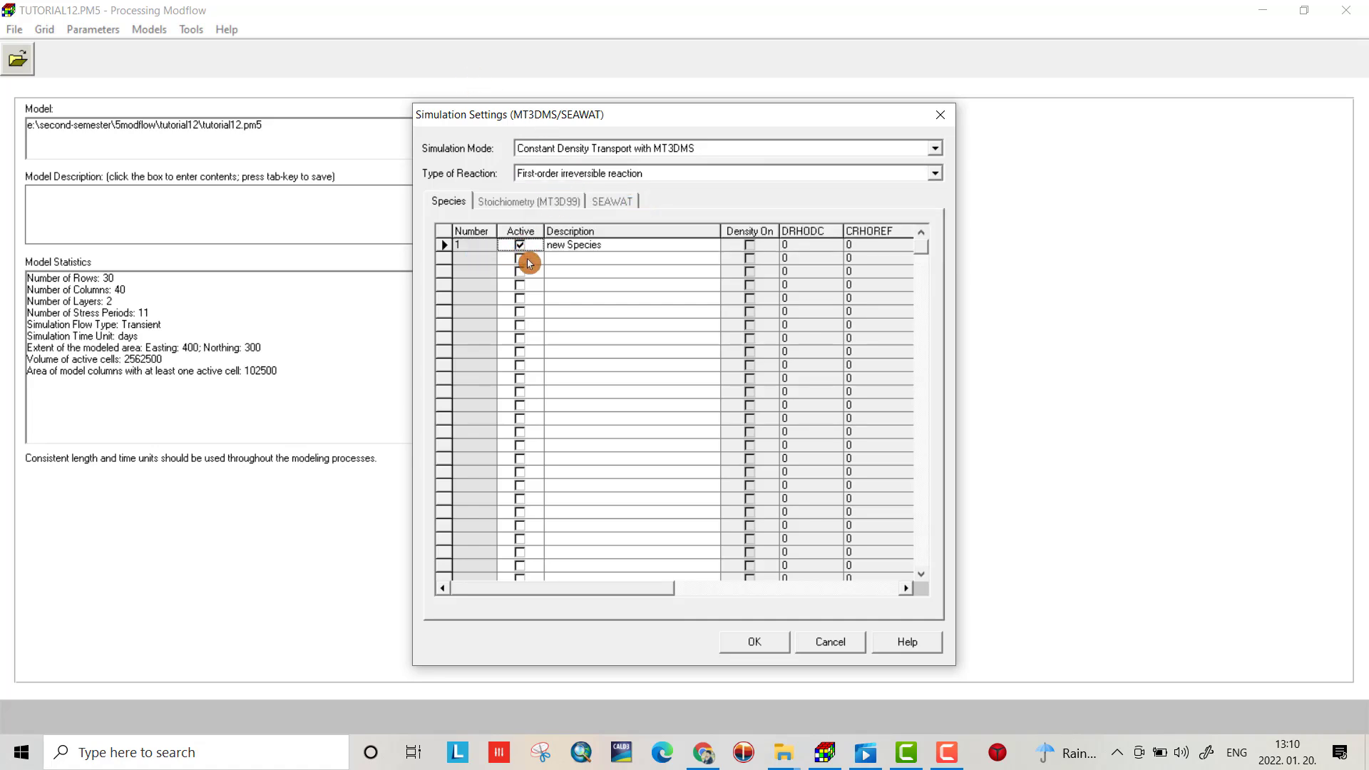
left_click(520, 259)
left_click(528, 276)
left_click(594, 248)
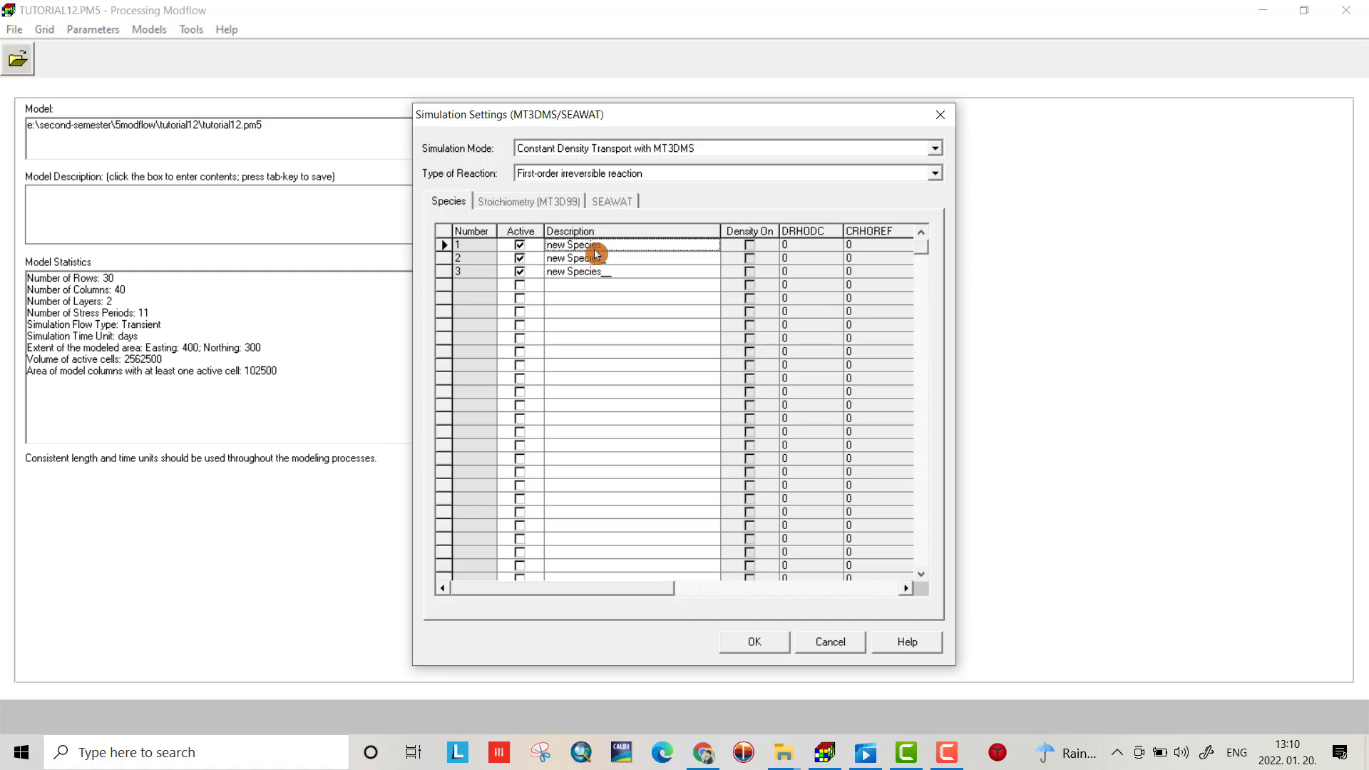
left_click(595, 250)
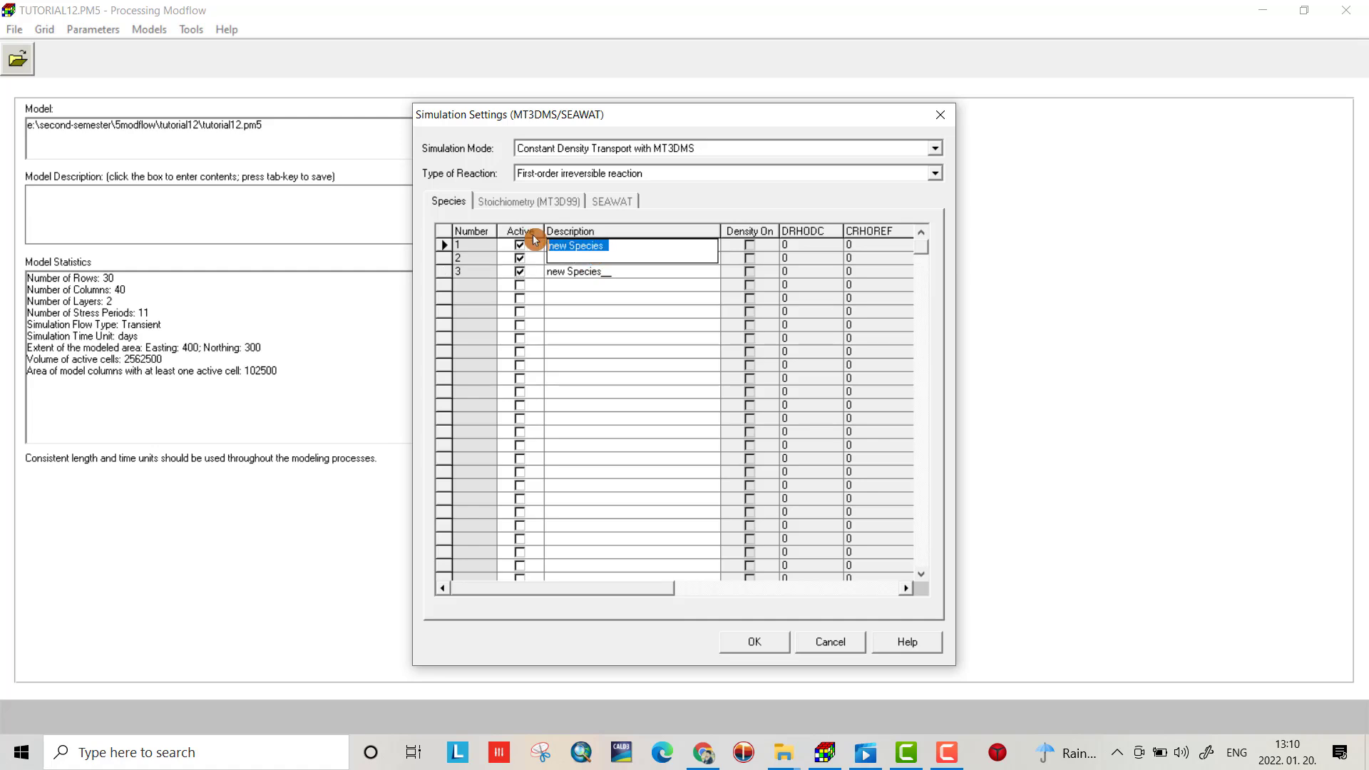
type("sp1")
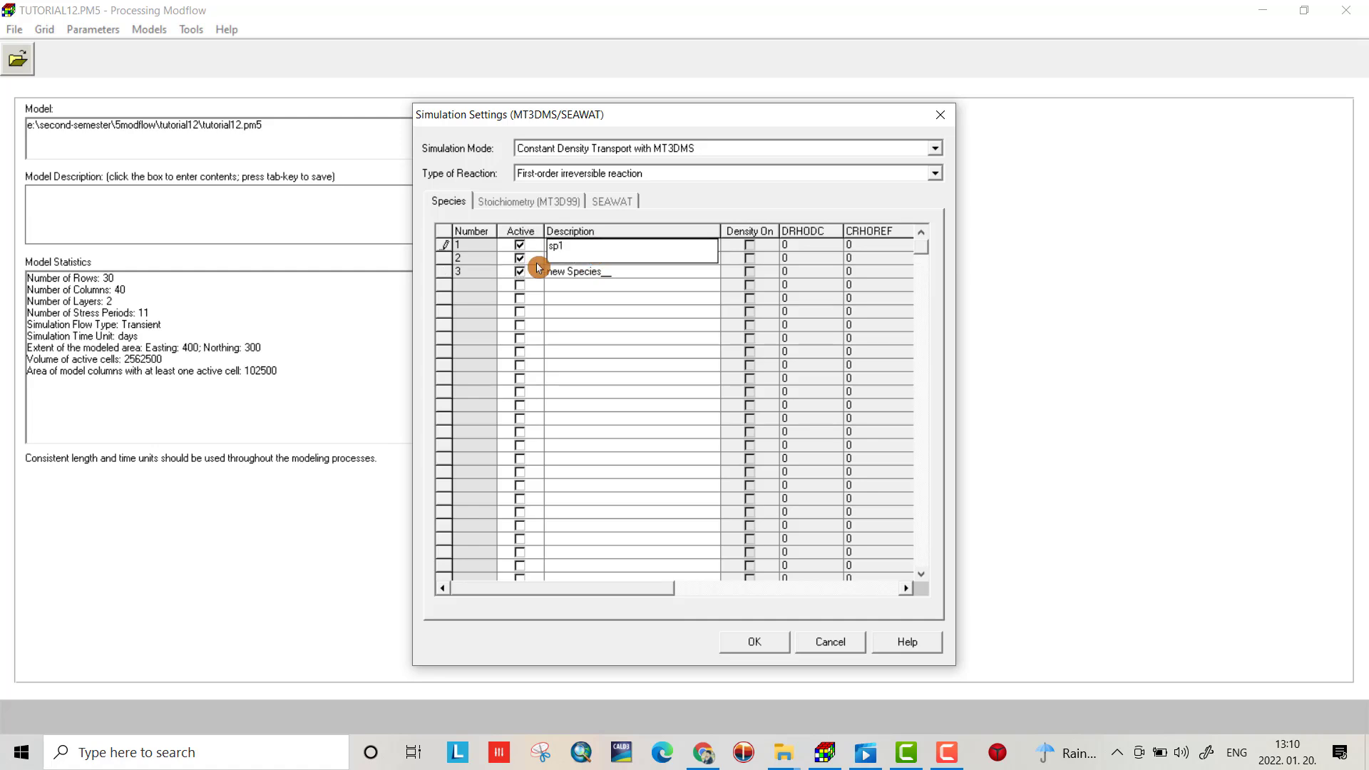
Change the description in the second species row to sp2.
left_click(535, 262)
left_click(566, 263)
left_click(570, 263)
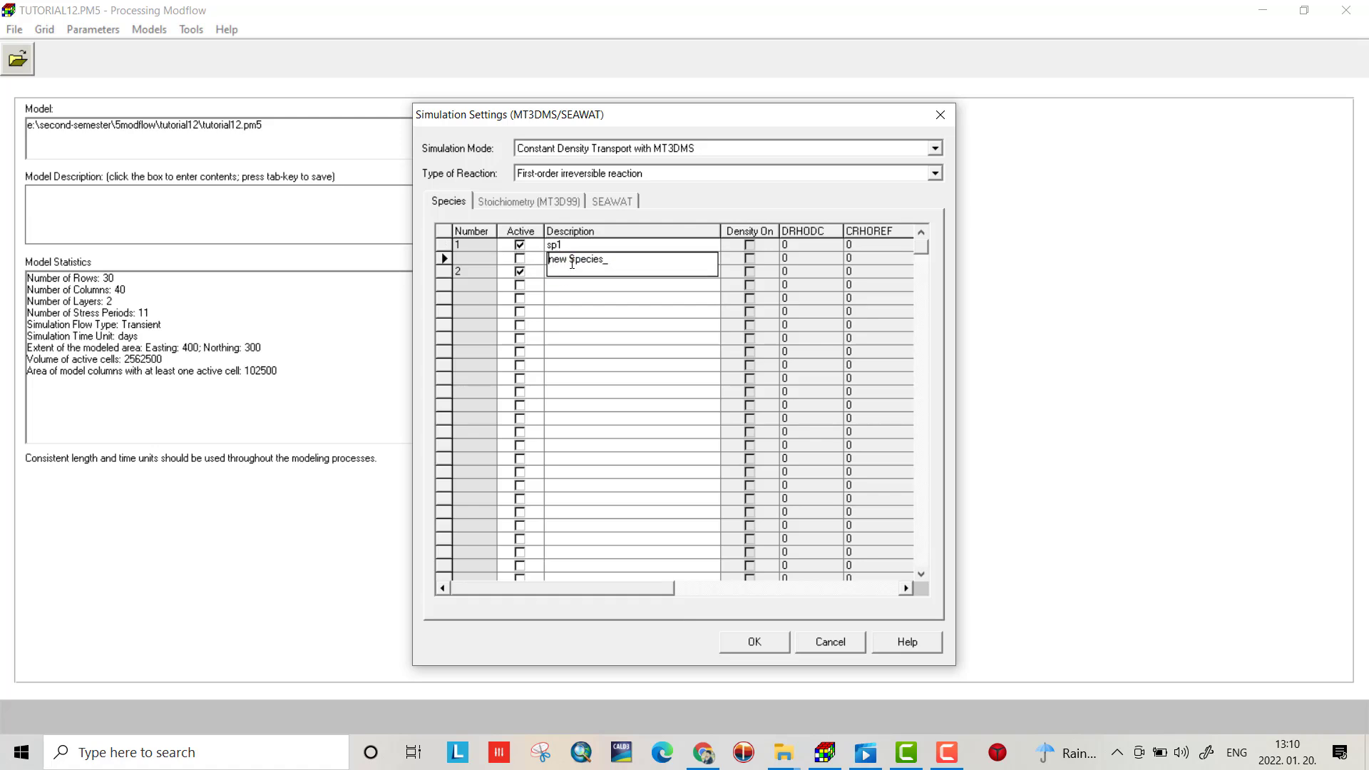
left_click_drag(621, 264, 547, 258)
key("BackSpace")
left_click(570, 295)
Change the description in the third species row to sp3.
left_click(569, 275)
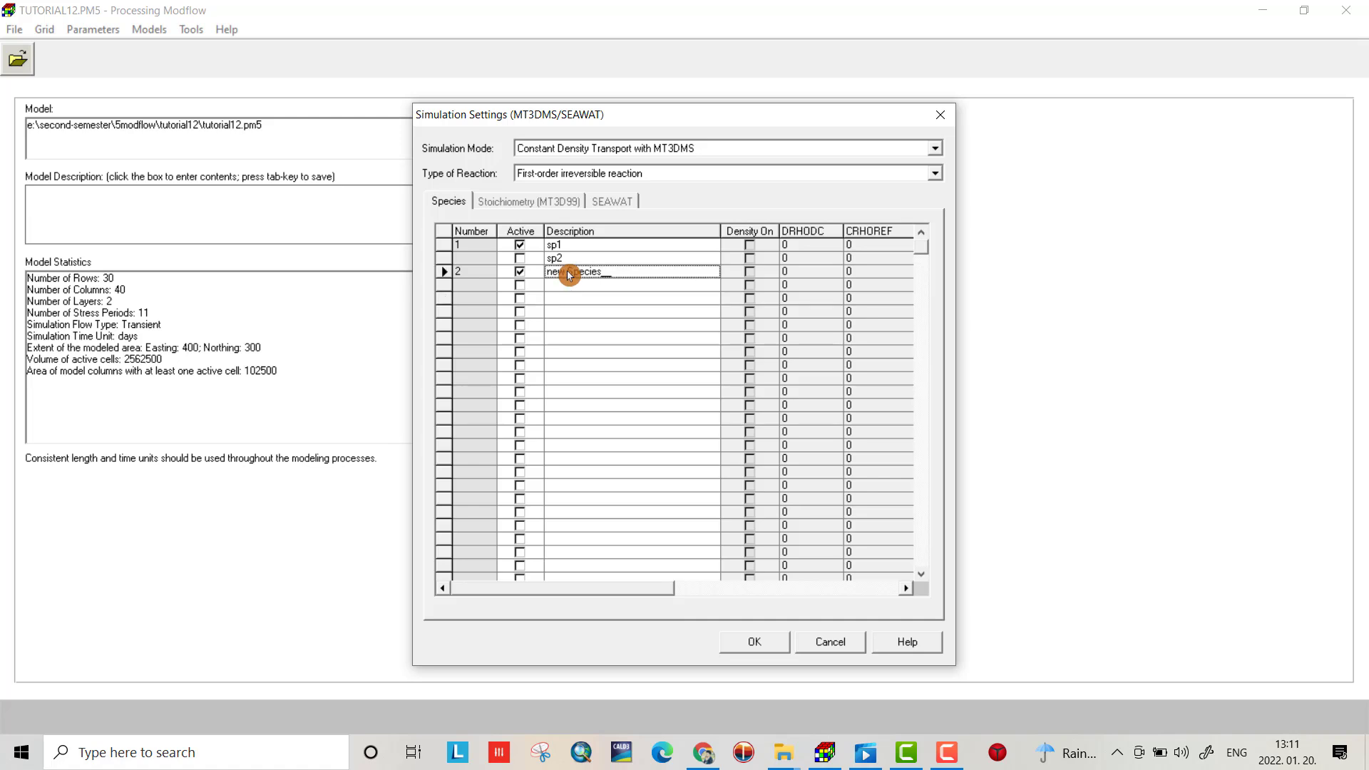
left_click(569, 276)
left_click_drag(638, 283, 512, 261)
type("sp3")
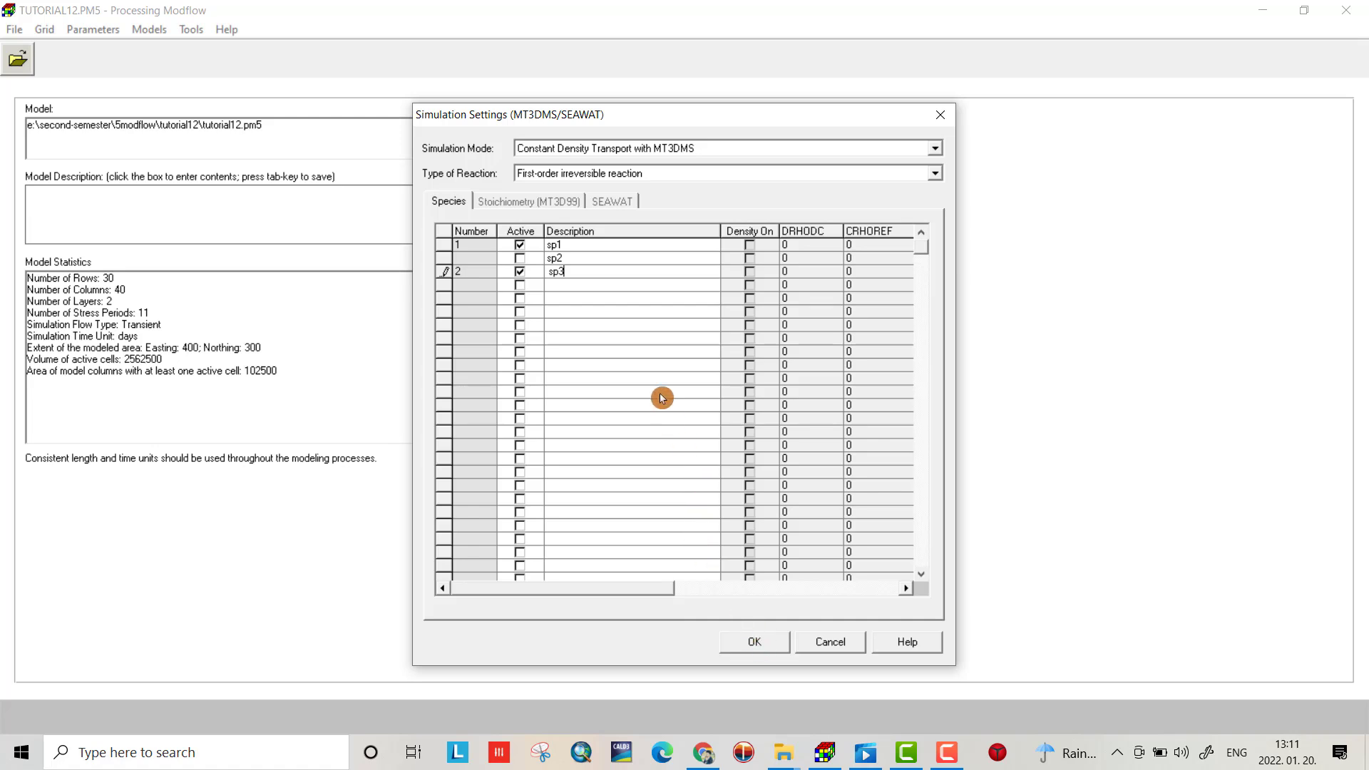
left_click(596, 249)
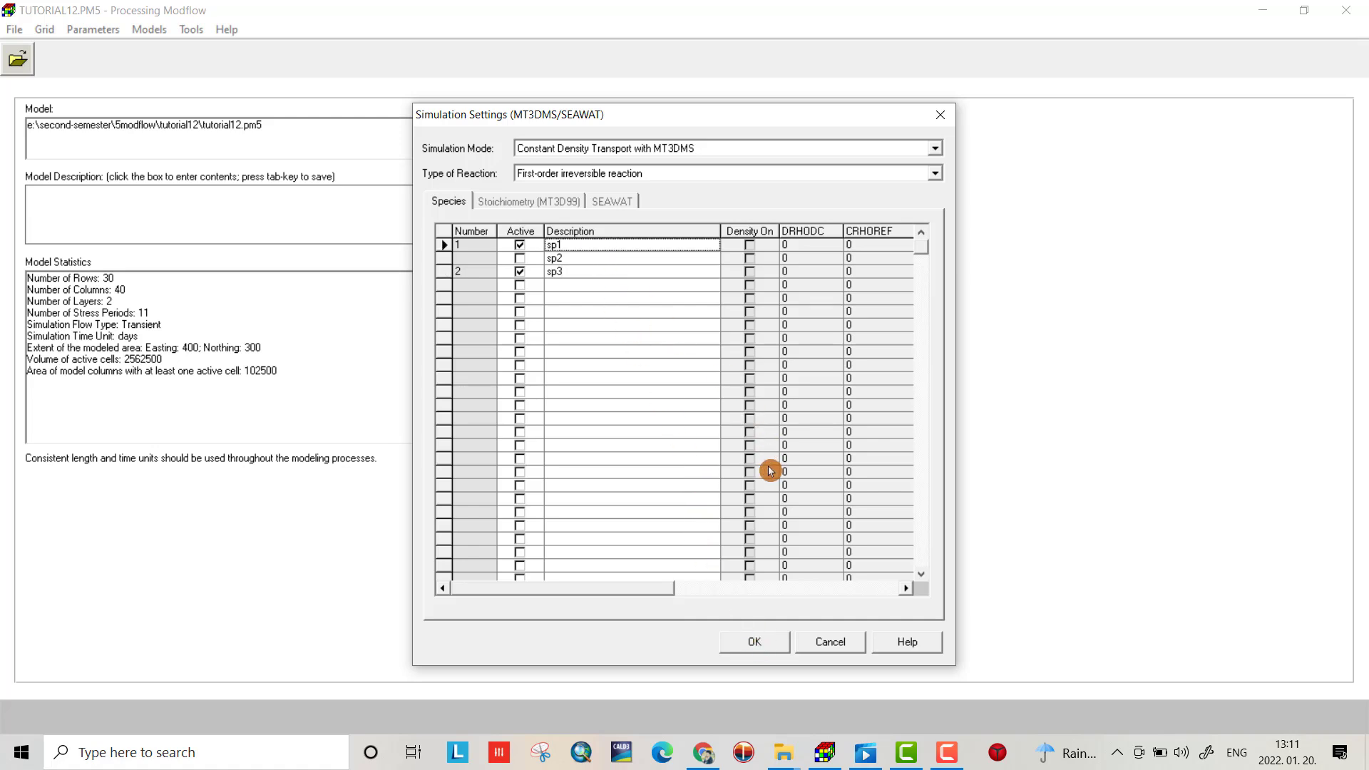
Accept the MT3DMS/SEAWAT simulation settings and check which species are listed for Initial Concentration.
left_click(754, 642)
left_click(144, 37)
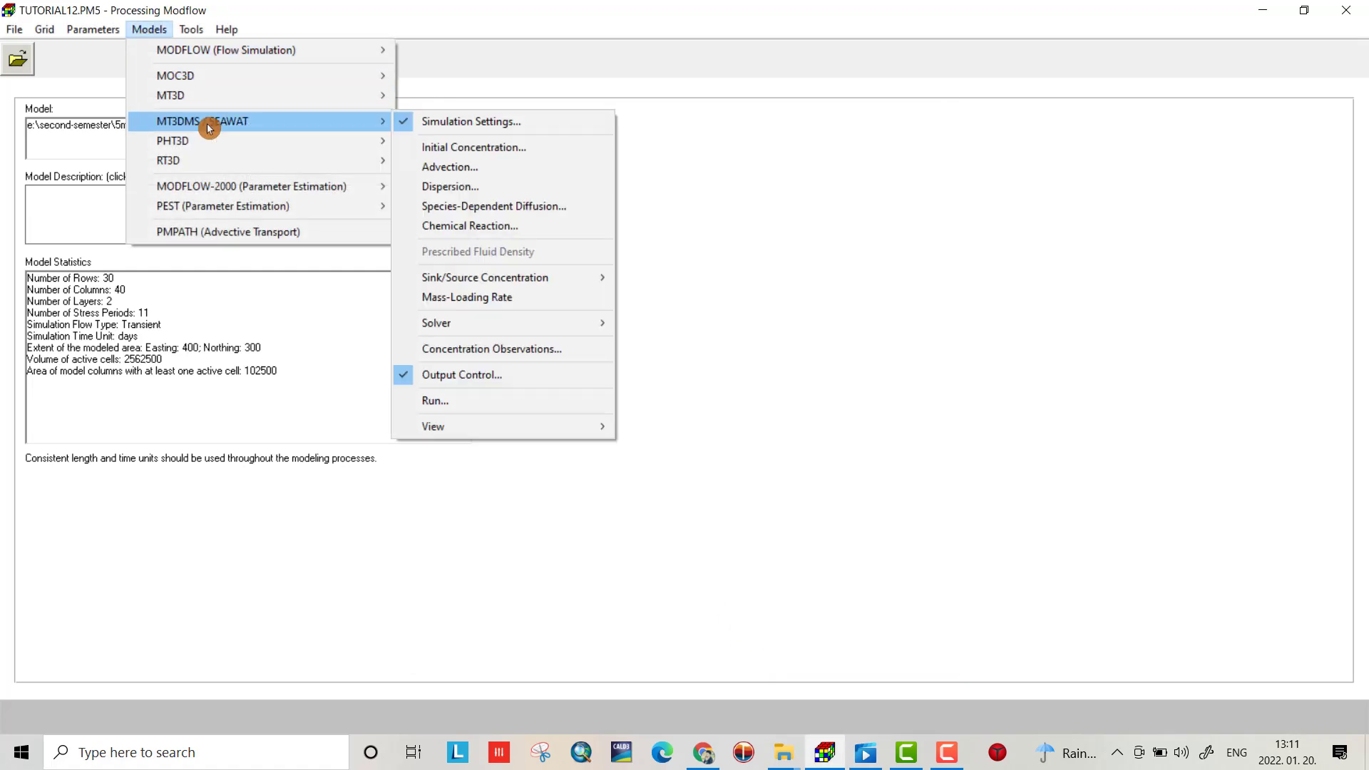
left_click(437, 148)
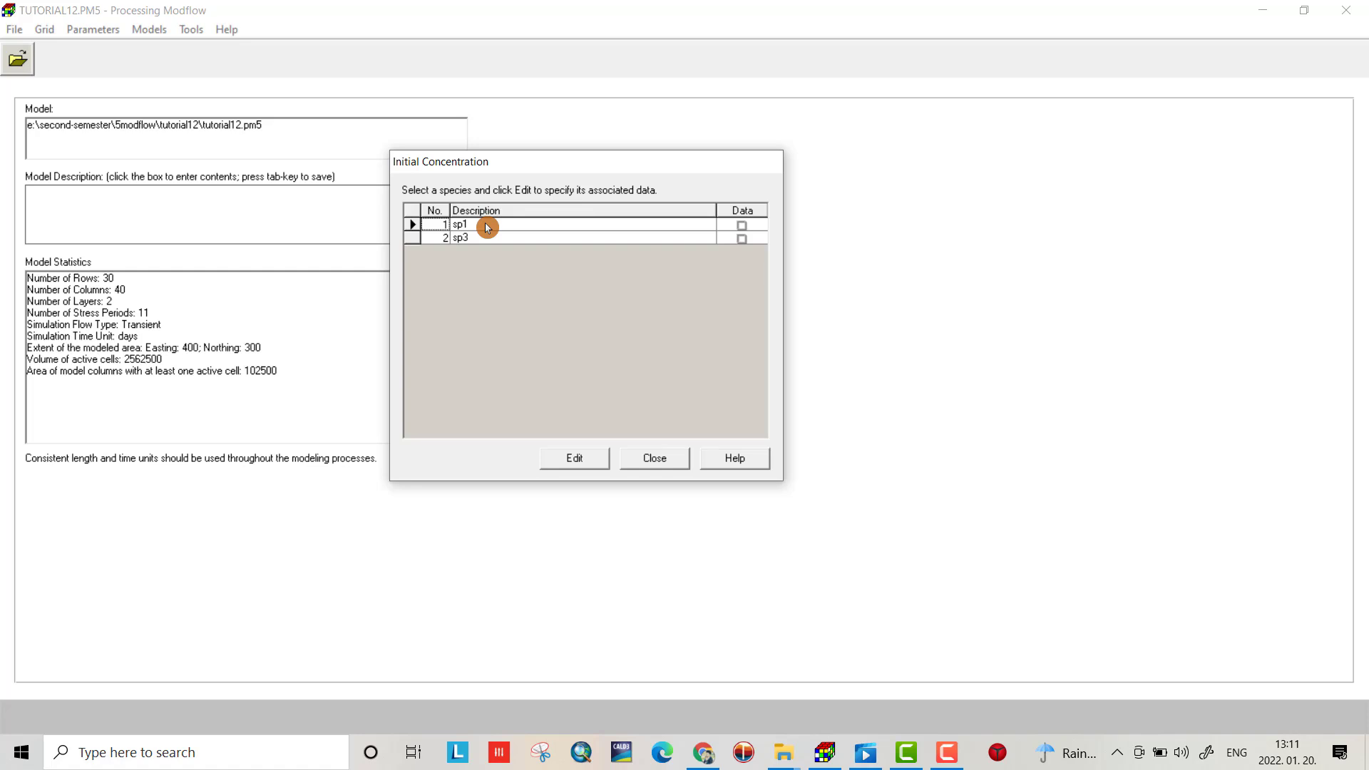
left_click(651, 460)
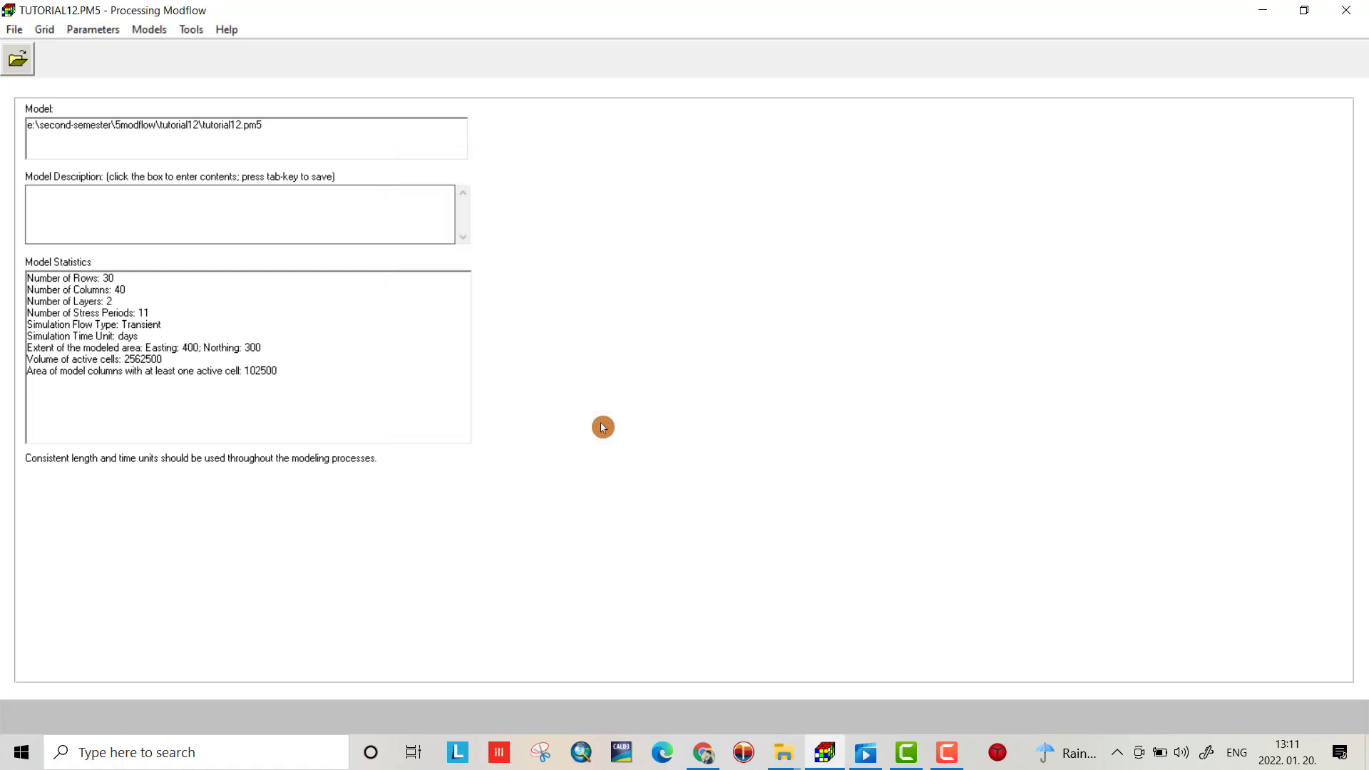
Reopen the MT3DMS/SEAWAT simulation settings and activate the second species, sp2.
left_click(157, 27)
mouse_move(192, 119)
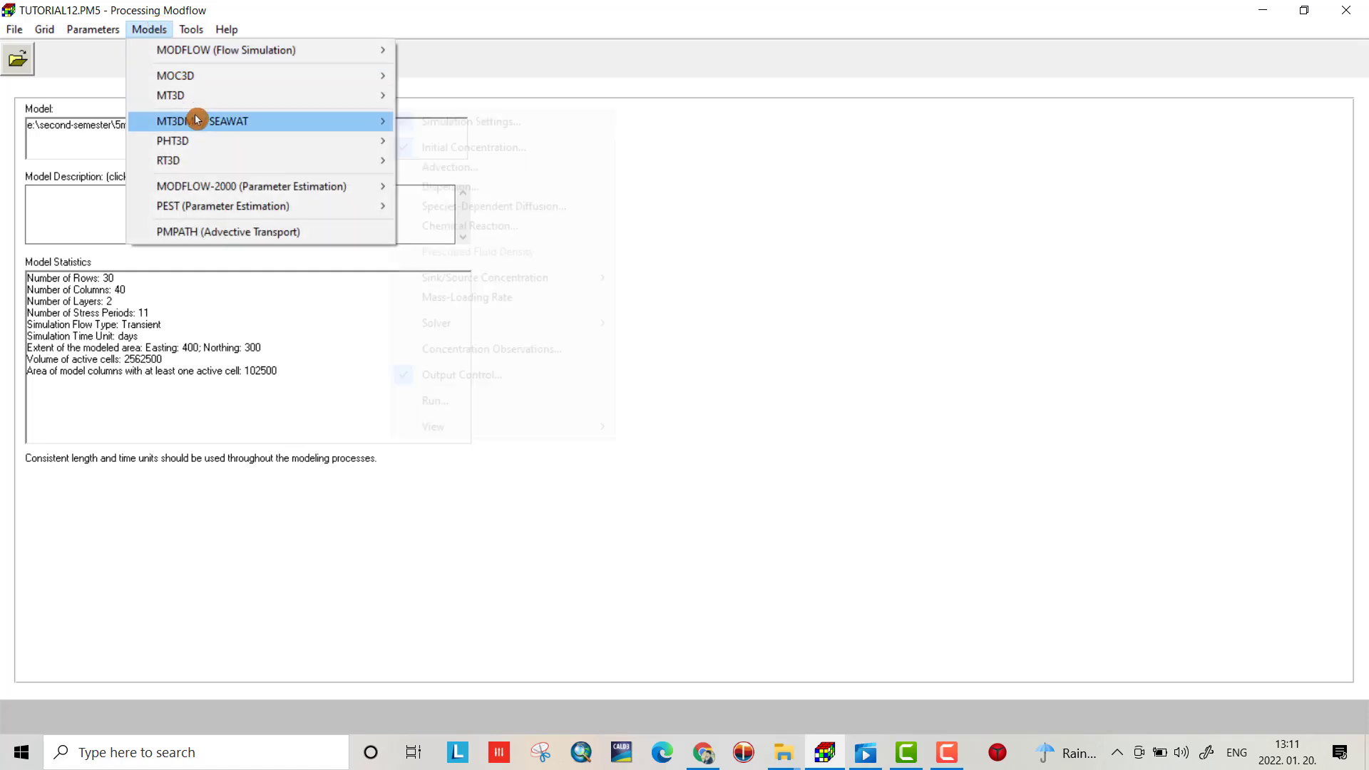
left_click(456, 123)
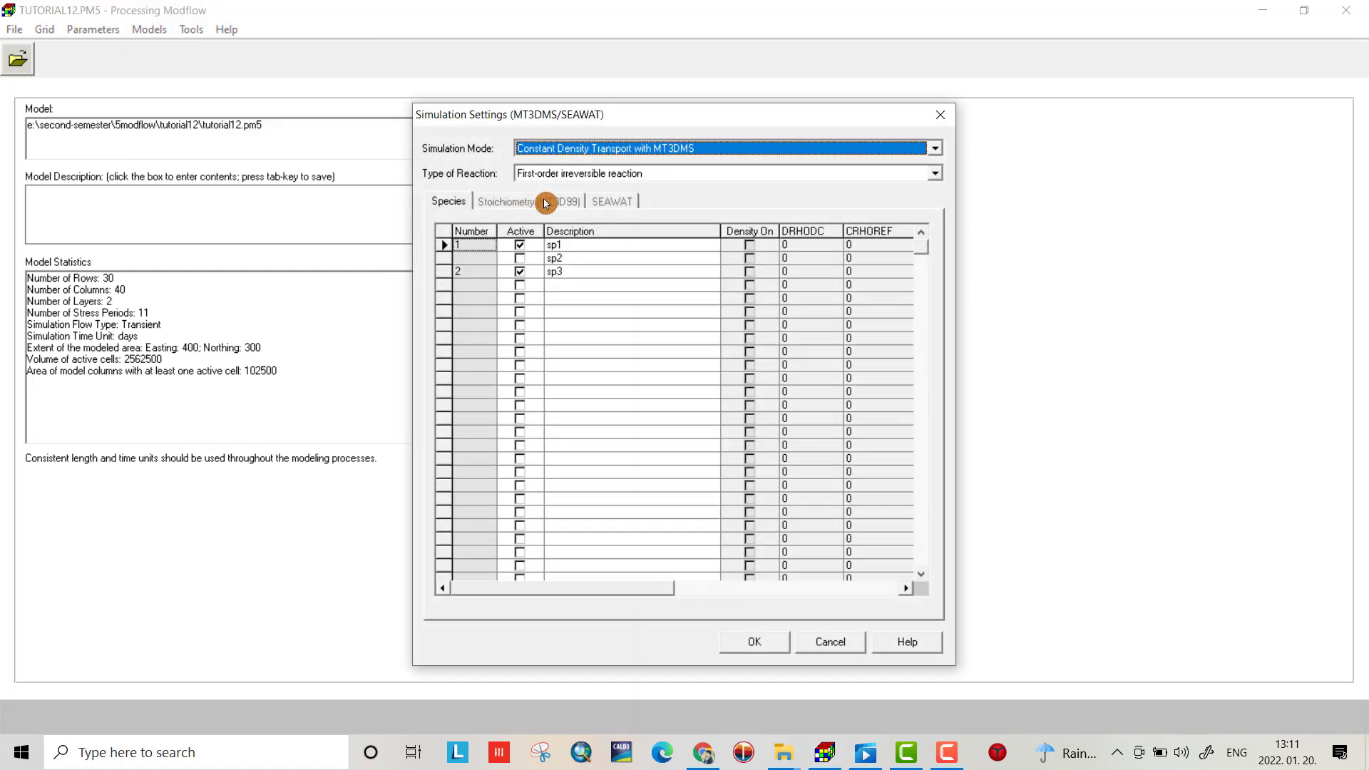
left_click(520, 258)
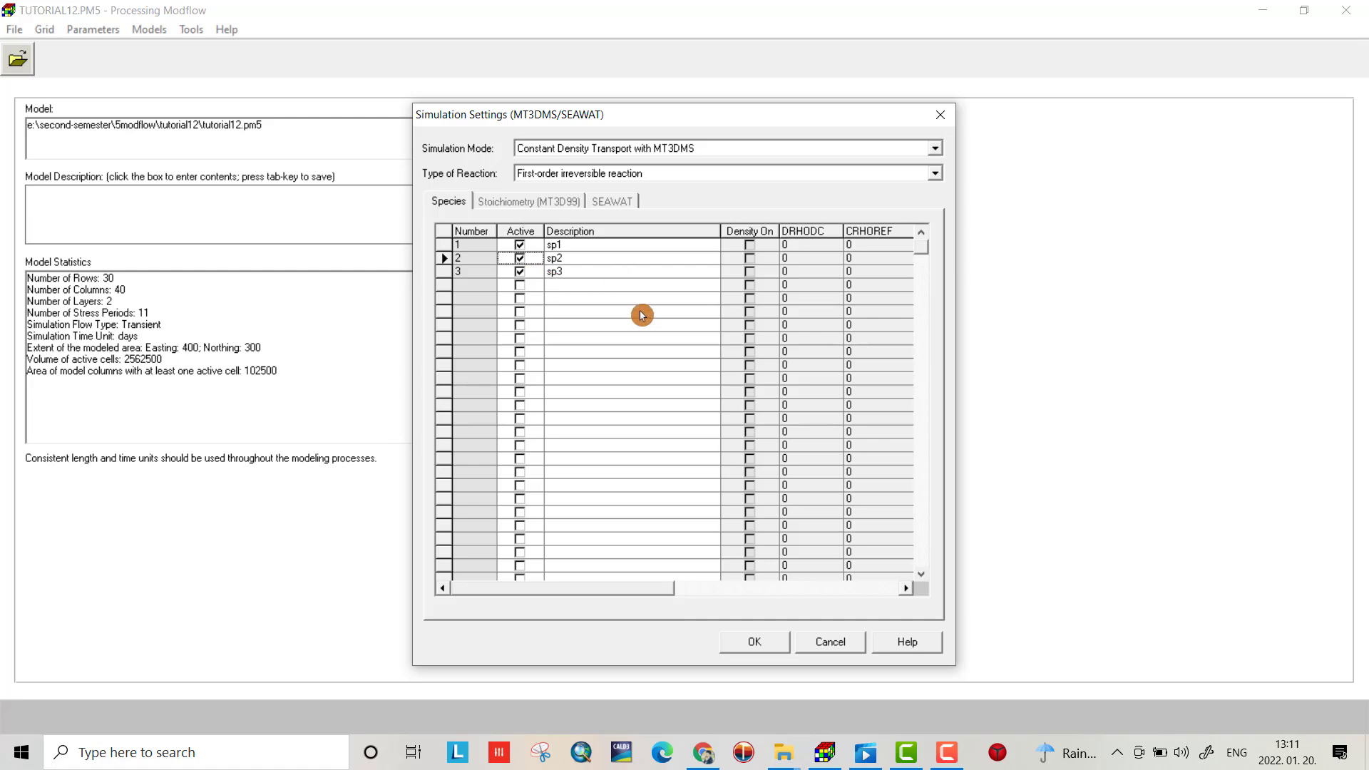
left_click(777, 642)
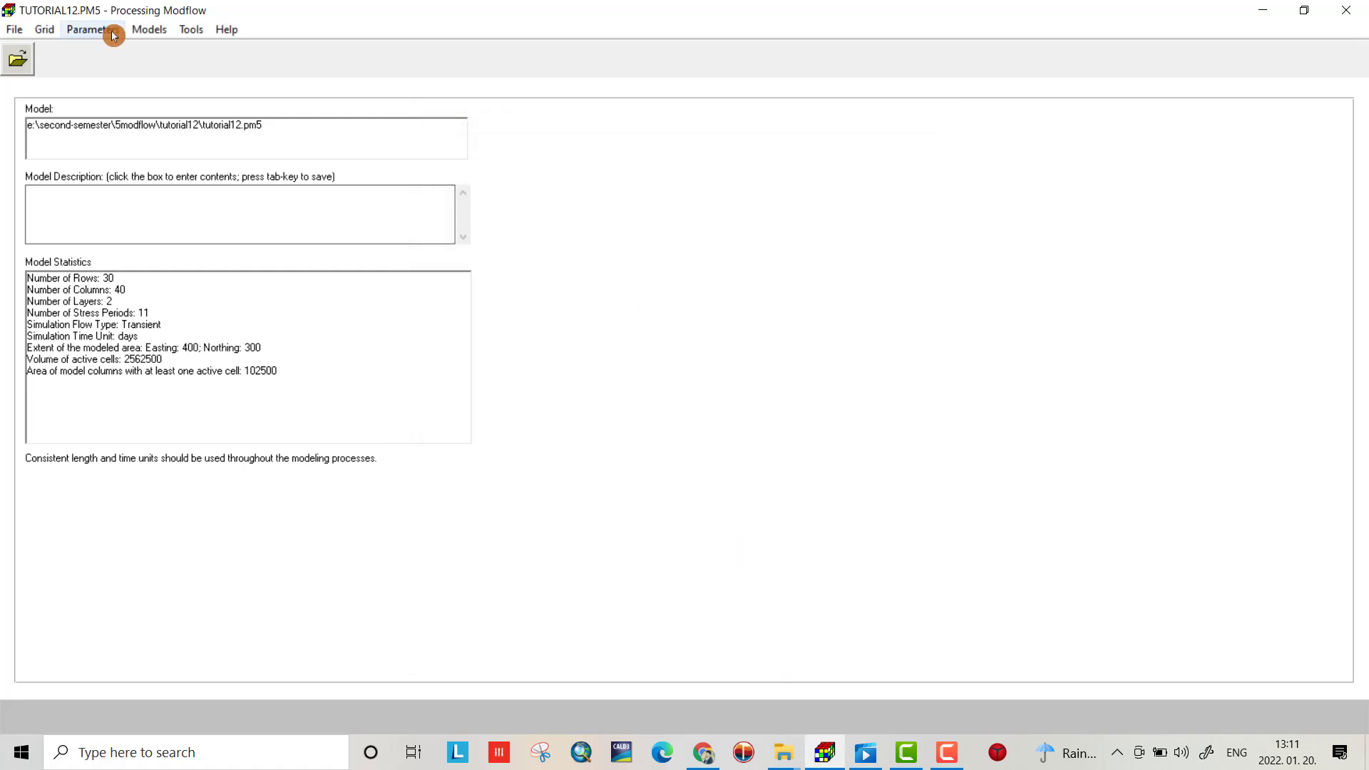
Check the MT3DMS Initial Concentration species list for sp1, sp2 and sp3, leaving the concentration data unedited.
left_click(151, 30)
mouse_move(176, 56)
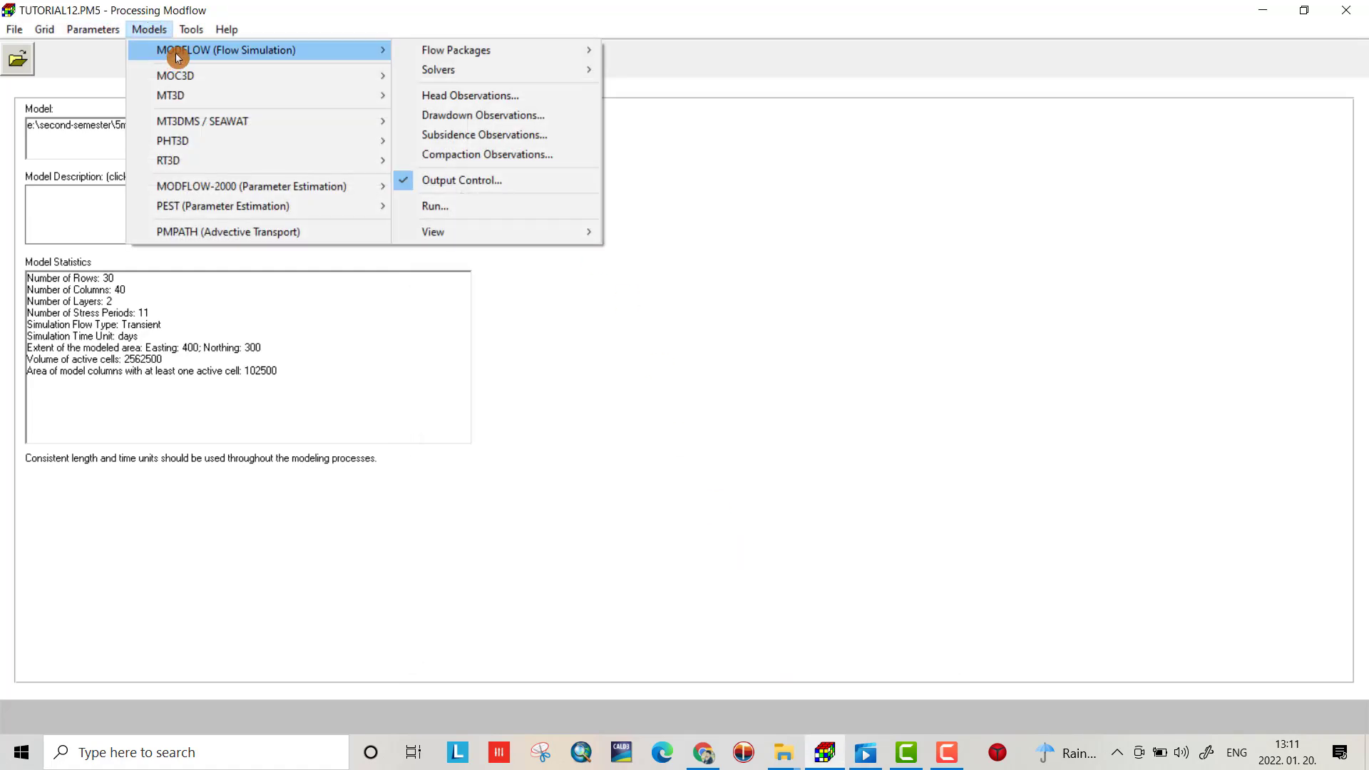
mouse_move(202, 122)
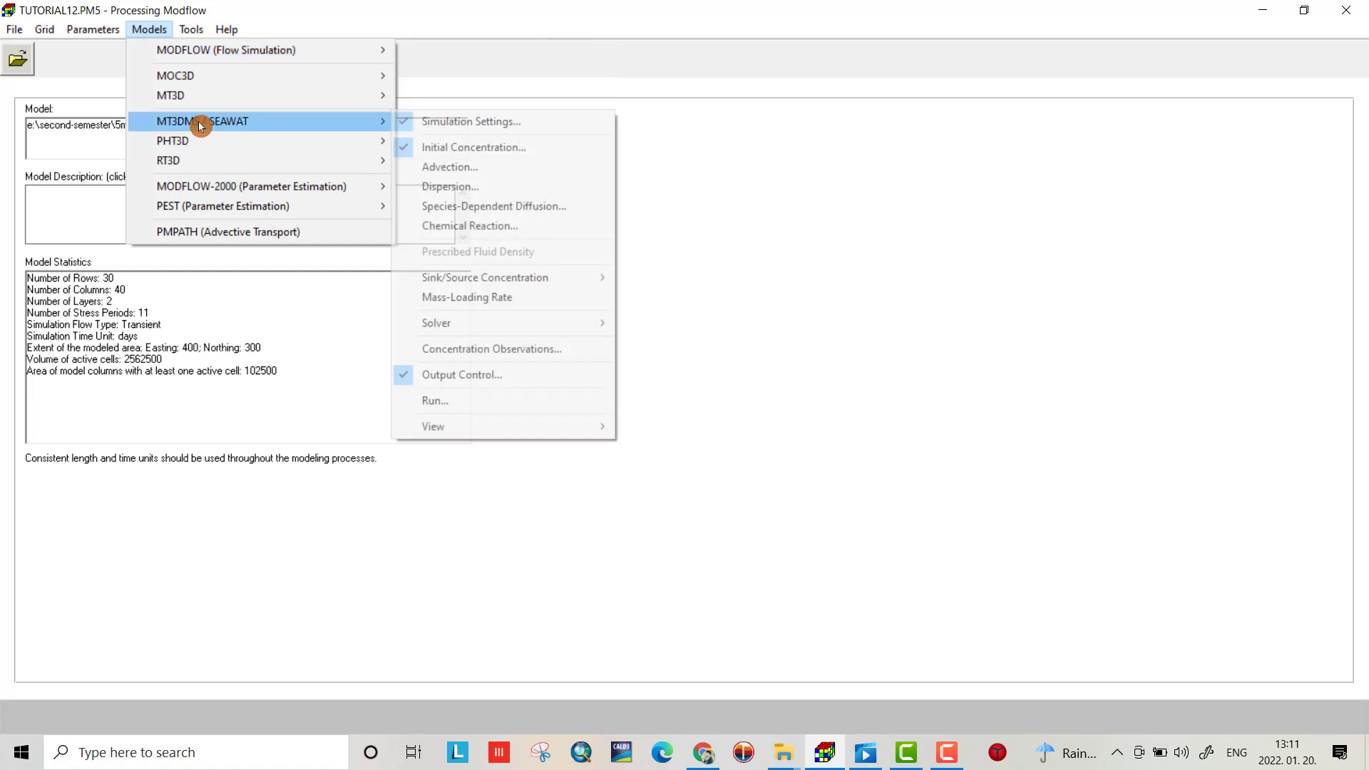
left_click(456, 148)
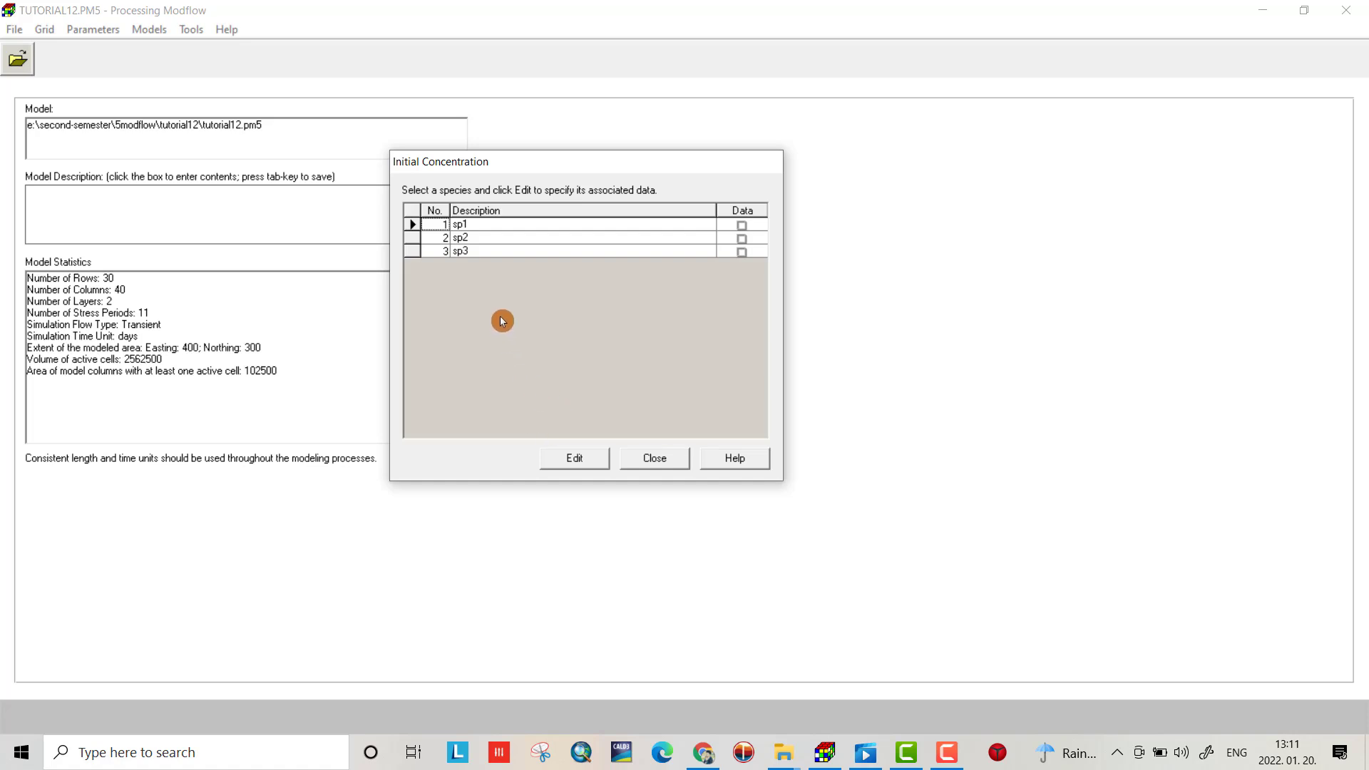
left_click(652, 458)
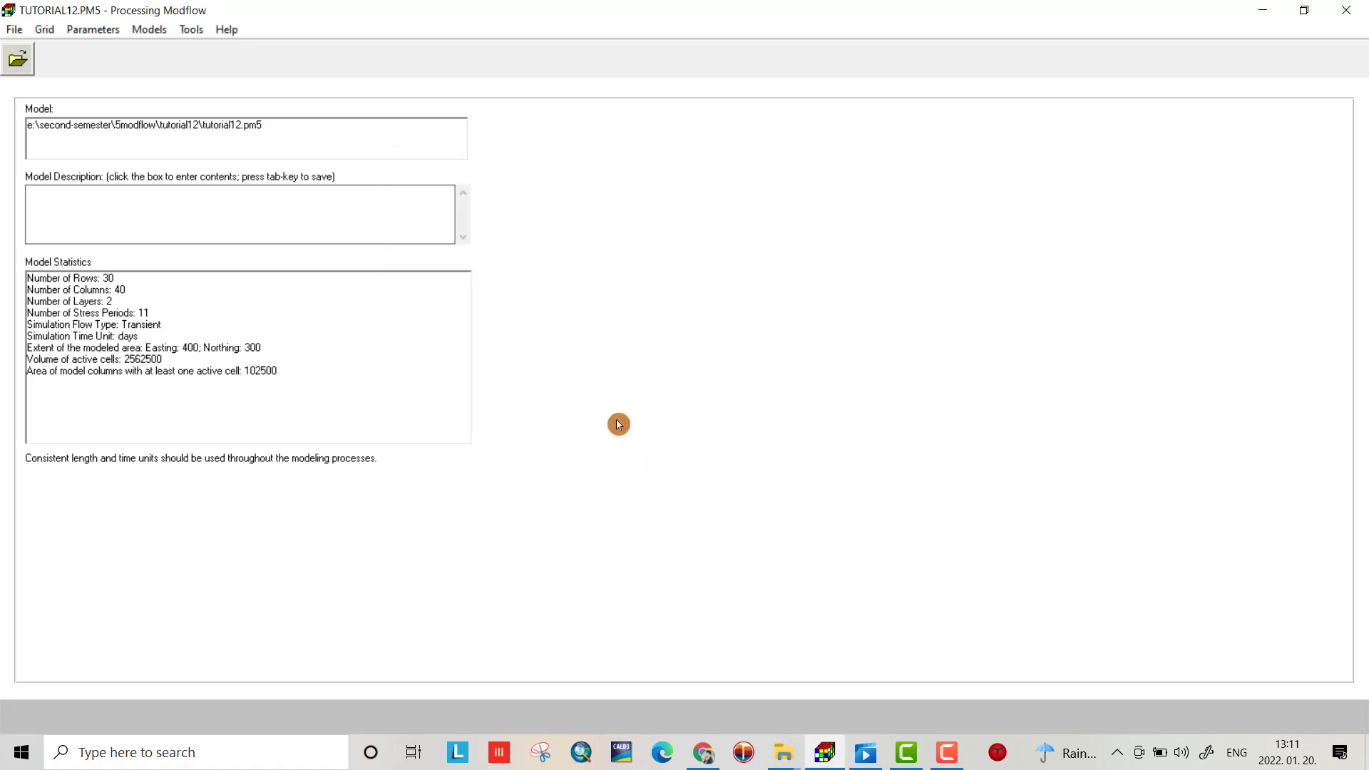
Open the Digitizer and place a point at about (134, 144) with a Z-value of 5000.
left_click(192, 31)
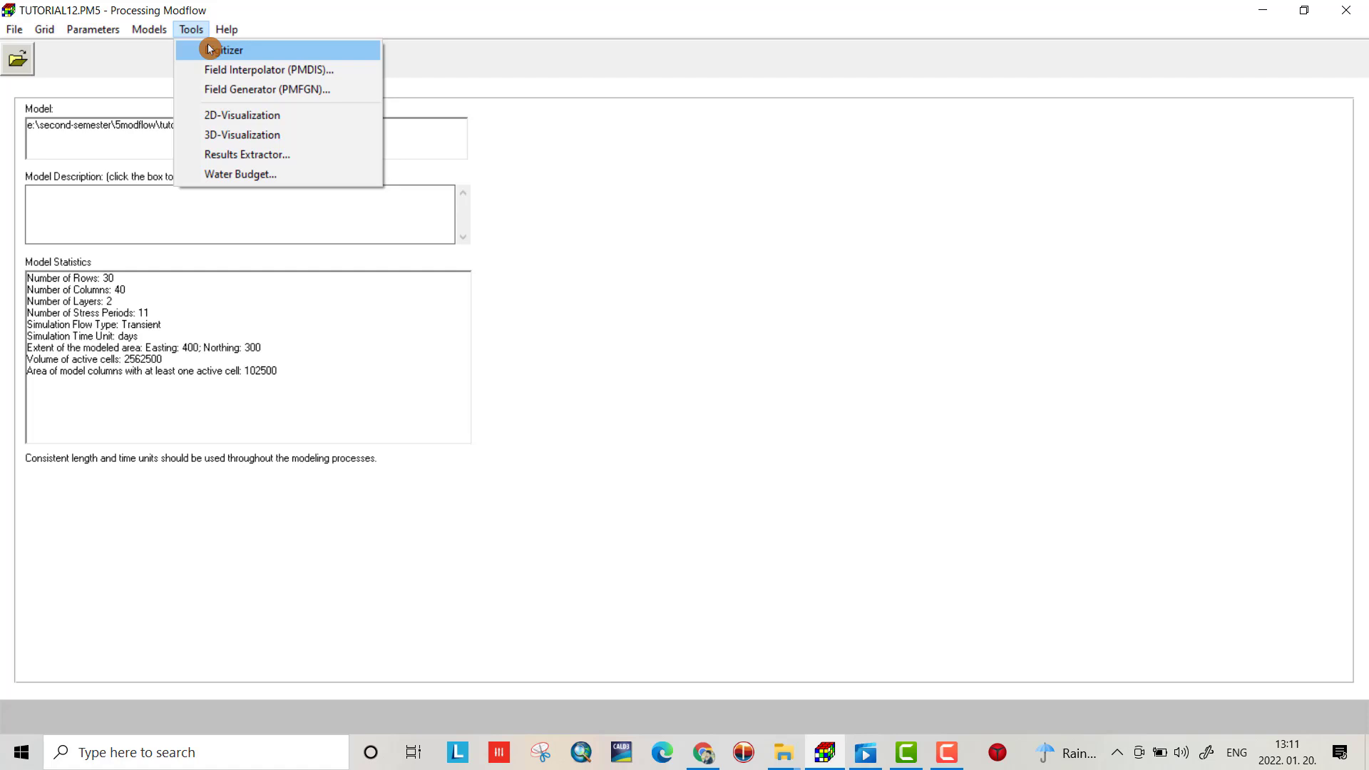
left_click(209, 48)
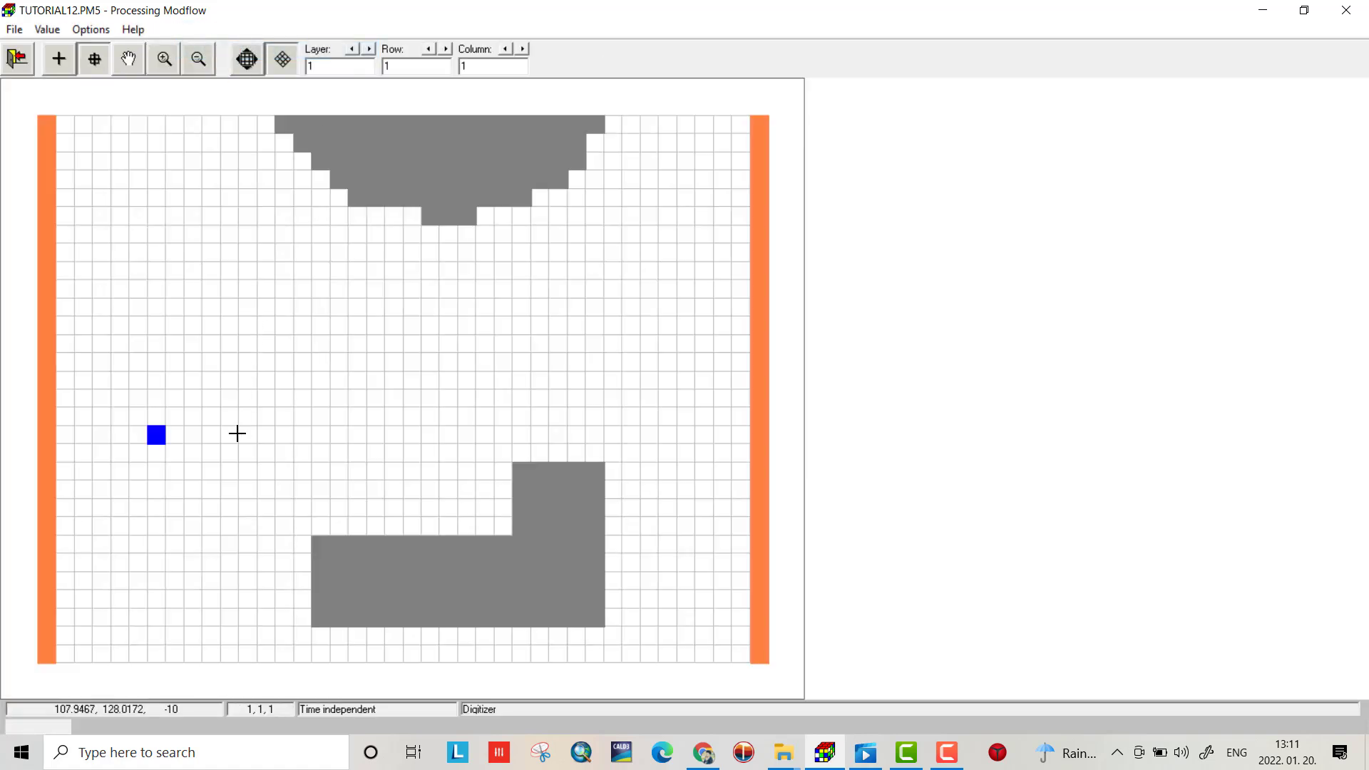
left_click(107, 70)
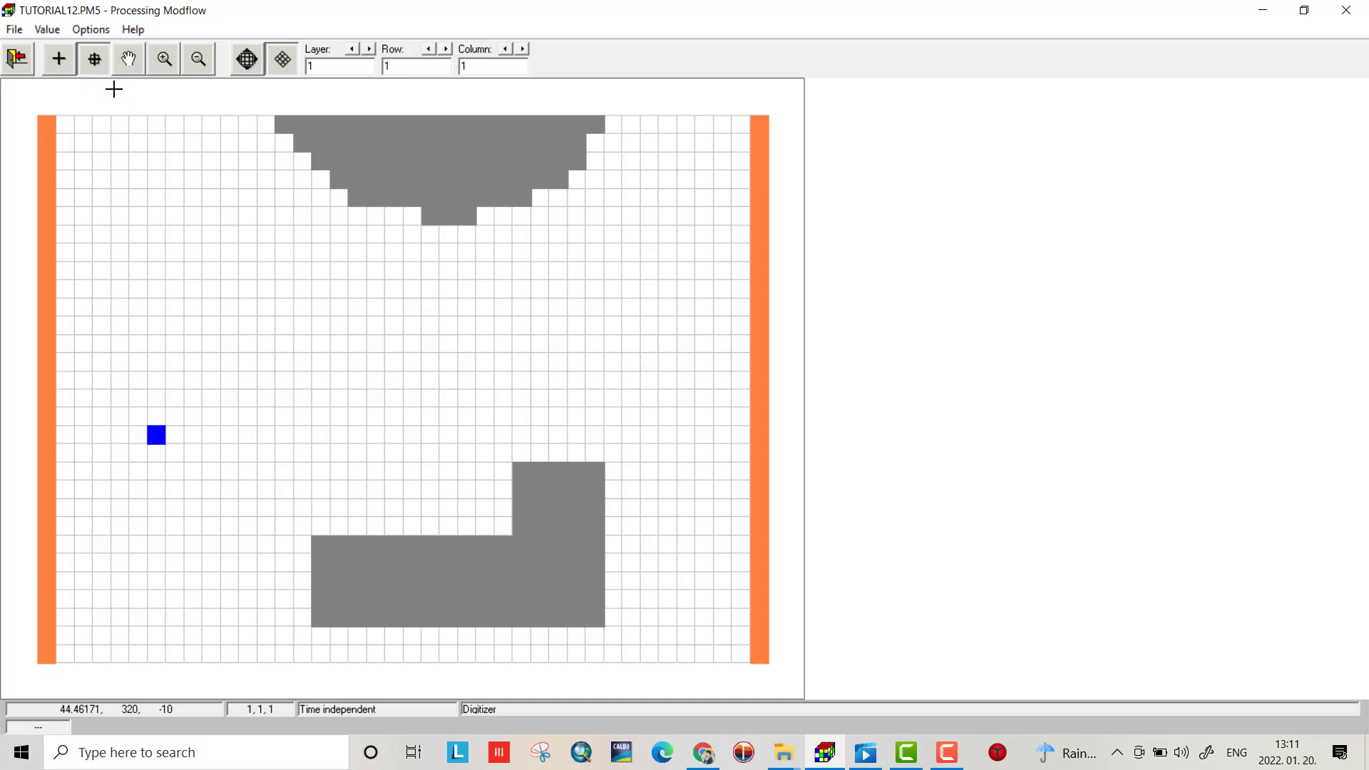
left_click(283, 401)
left_click(510, 295)
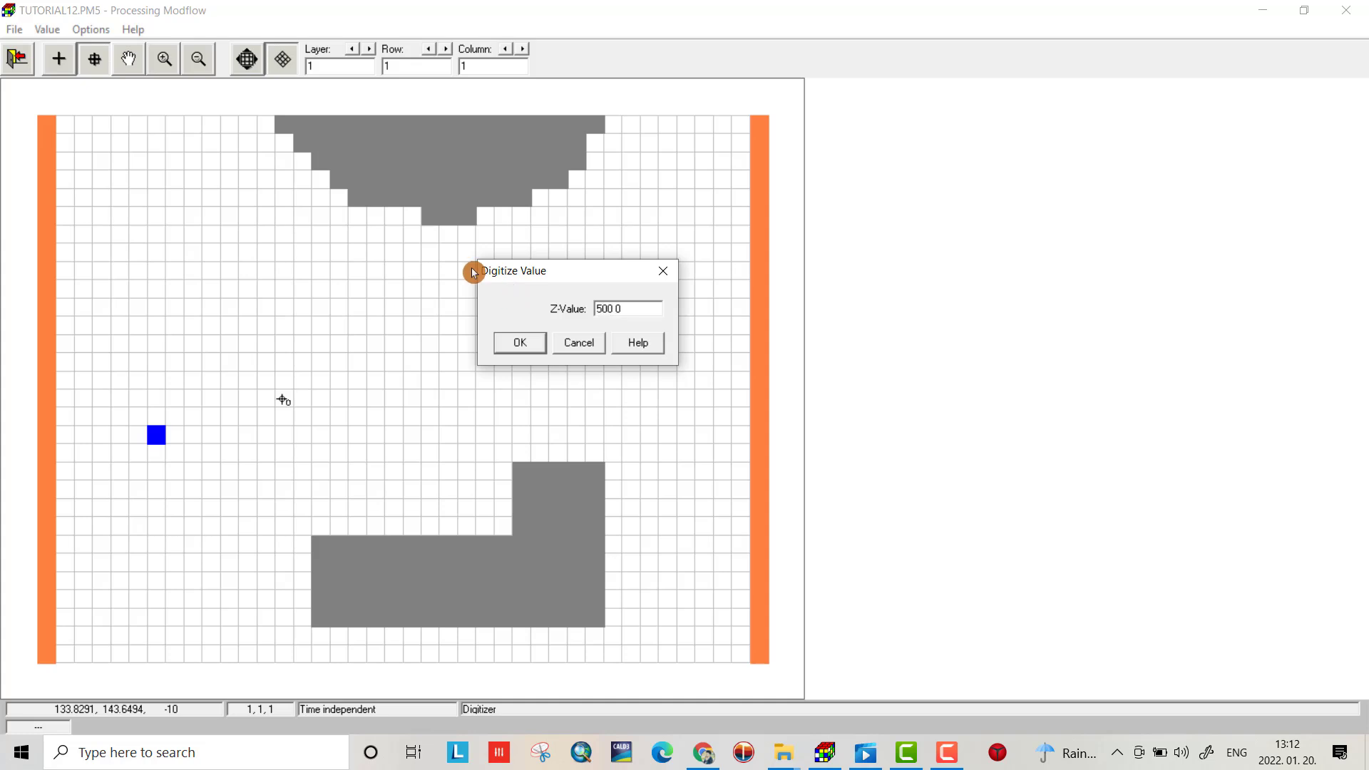
left_click(525, 344)
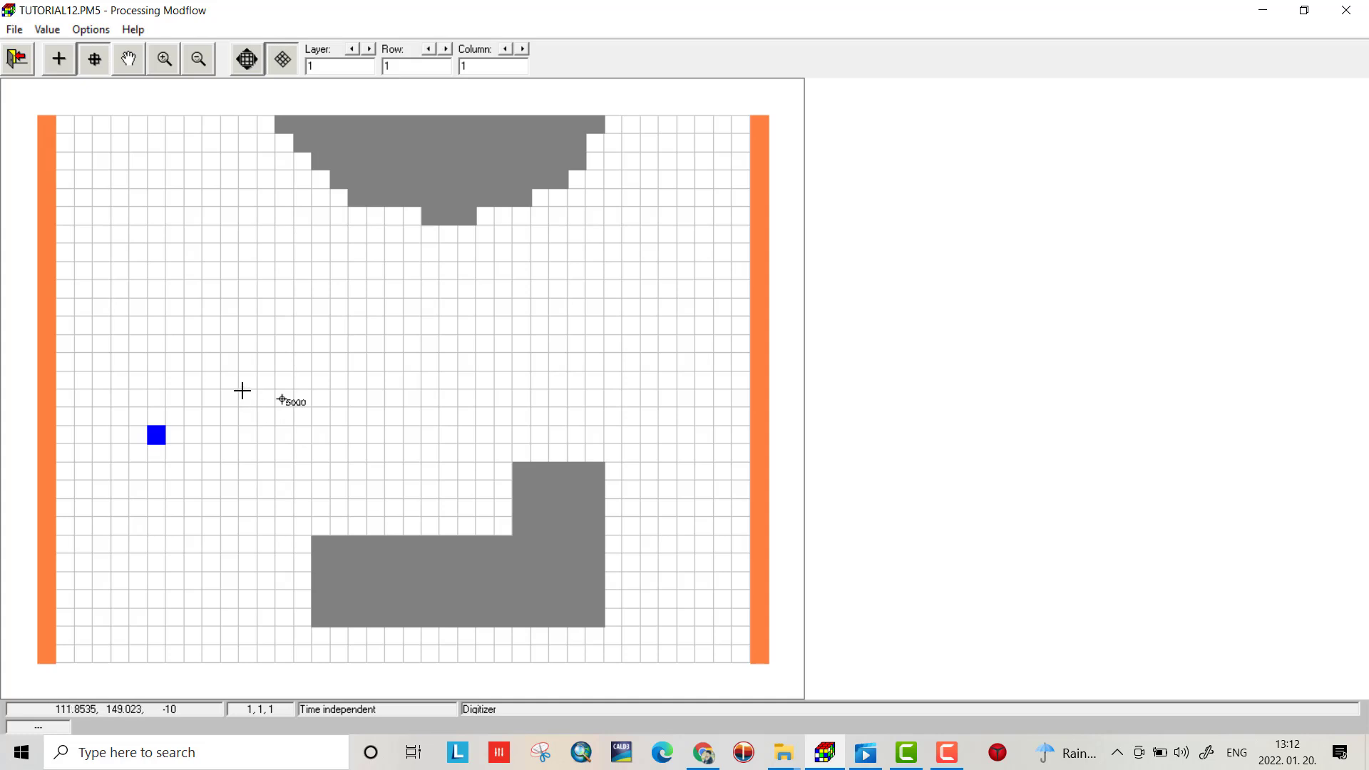
Digitize a ring of seven points around the 5000 point, each with a Z-value of 1000.
left_click(241, 390)
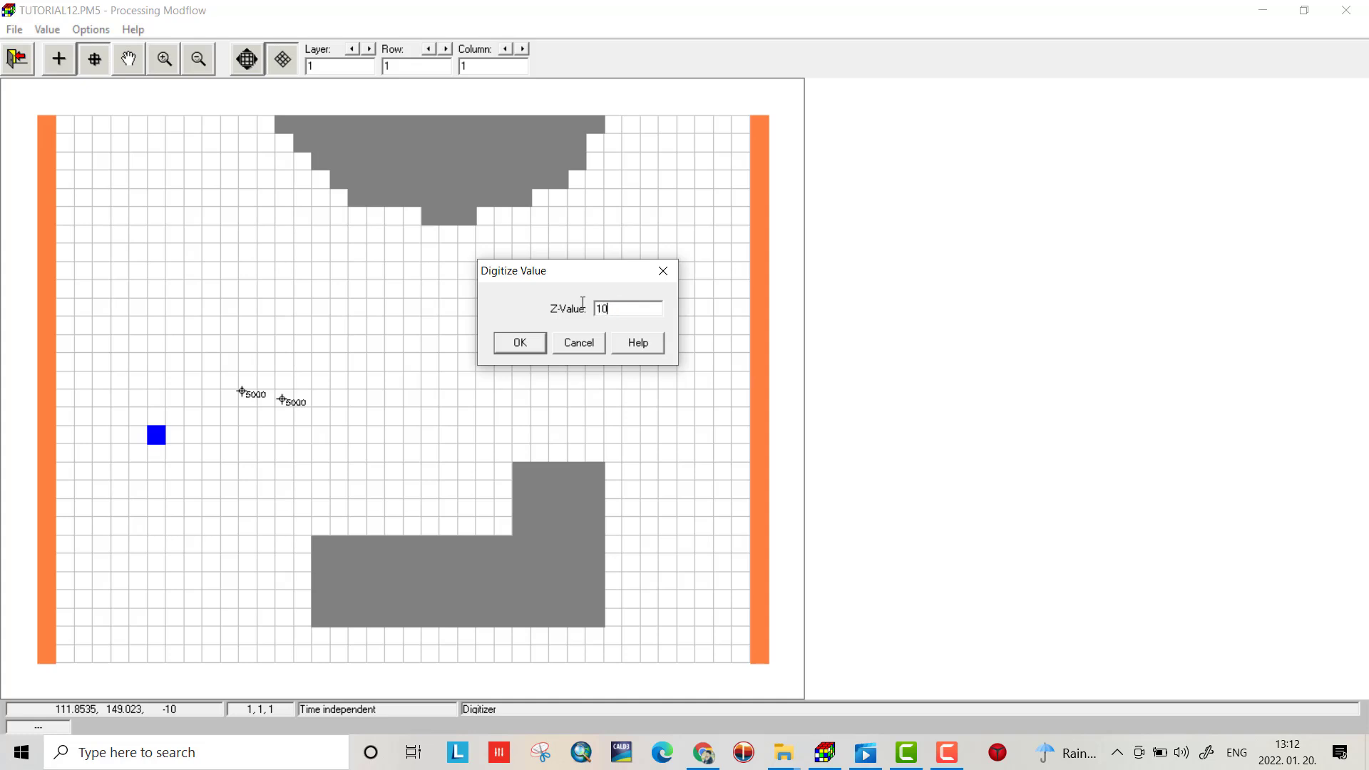
type("1000")
left_click(522, 344)
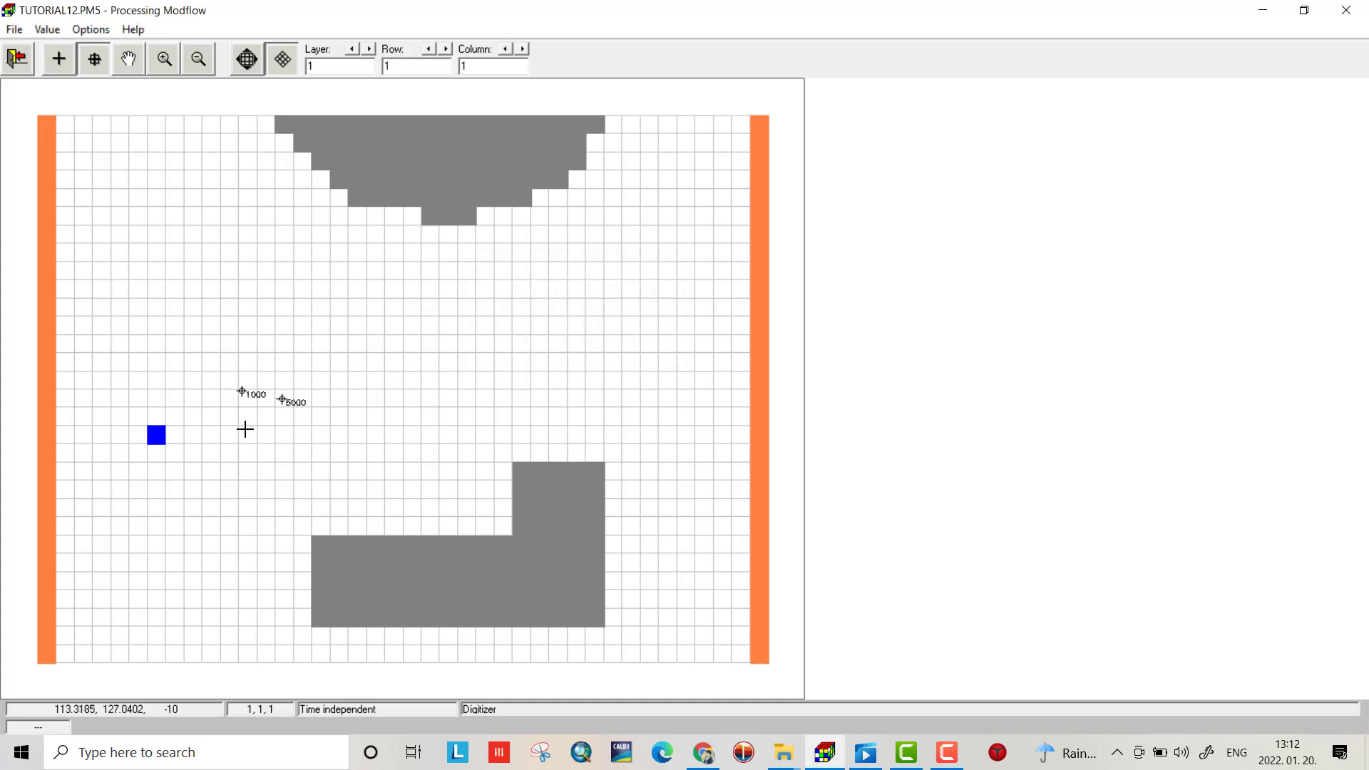
left_click(249, 425)
left_click(292, 445)
left_click(366, 431)
left_click(348, 380)
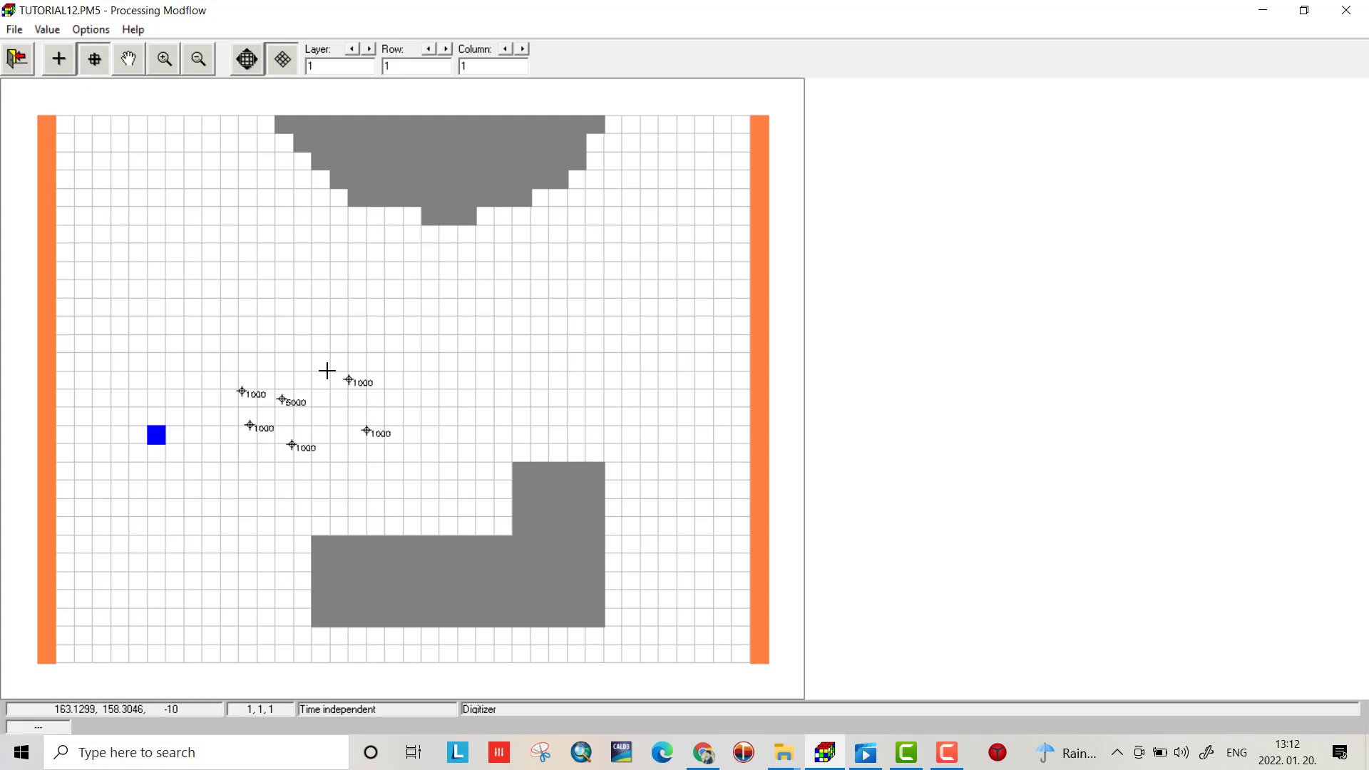
left_click(307, 361)
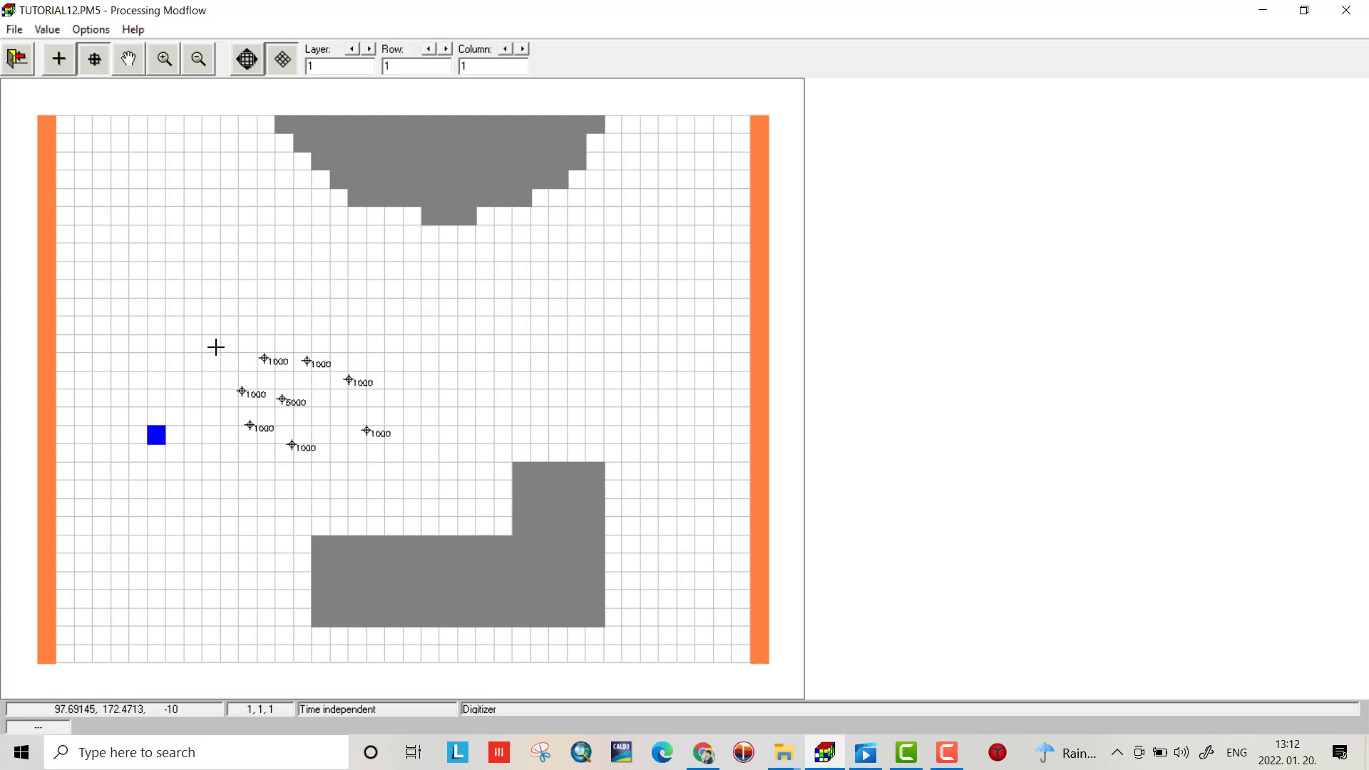
Digitize a wider ring of nine points outside the 1000 points, each with a Z-value of 500.
double_click(215, 350)
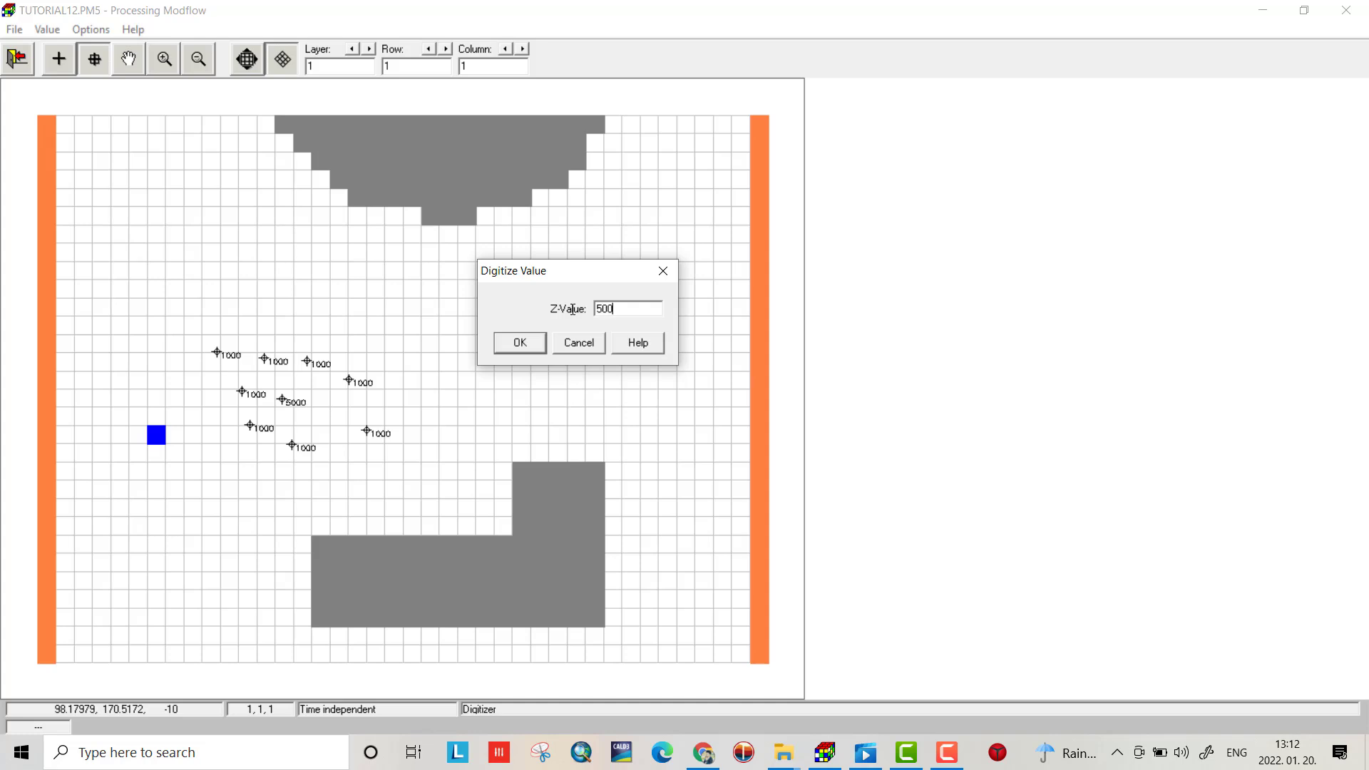
left_click(506, 342)
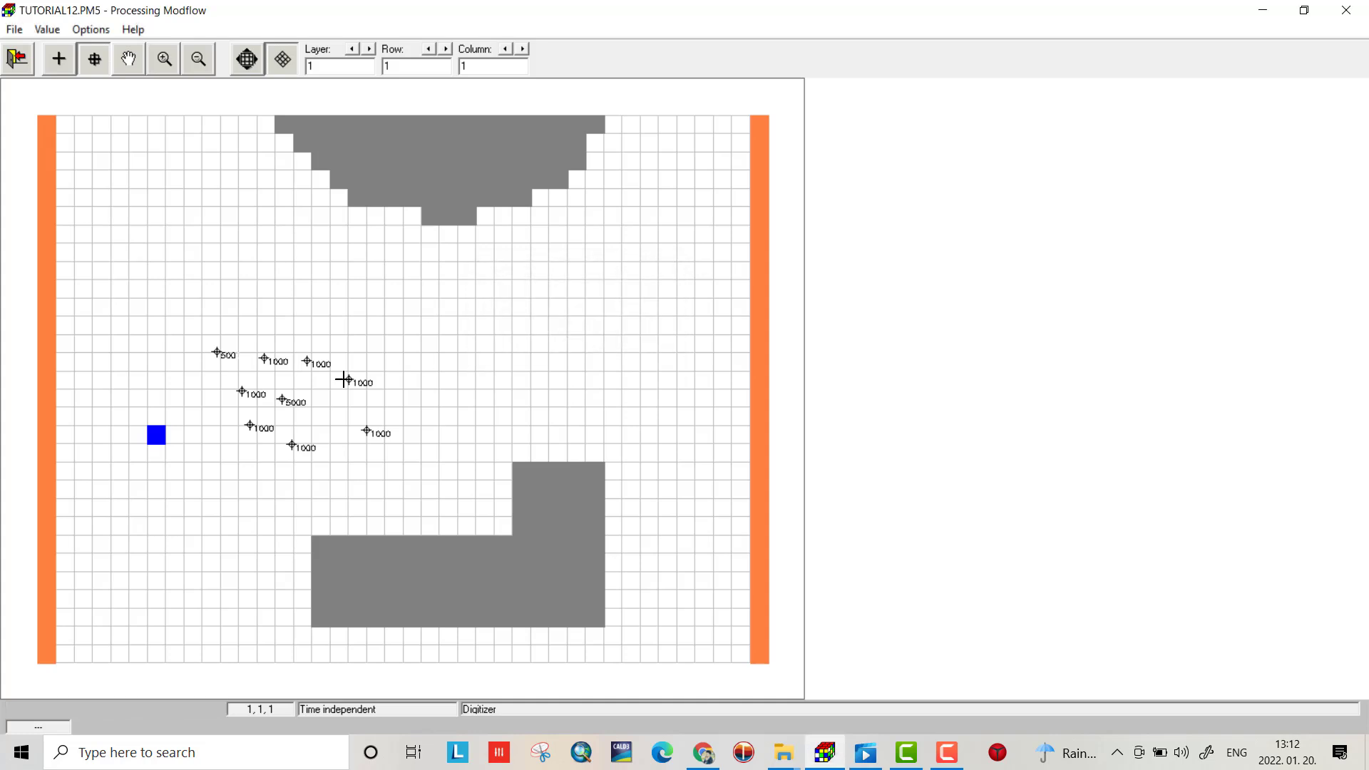
left_click(205, 397)
left_click(233, 451)
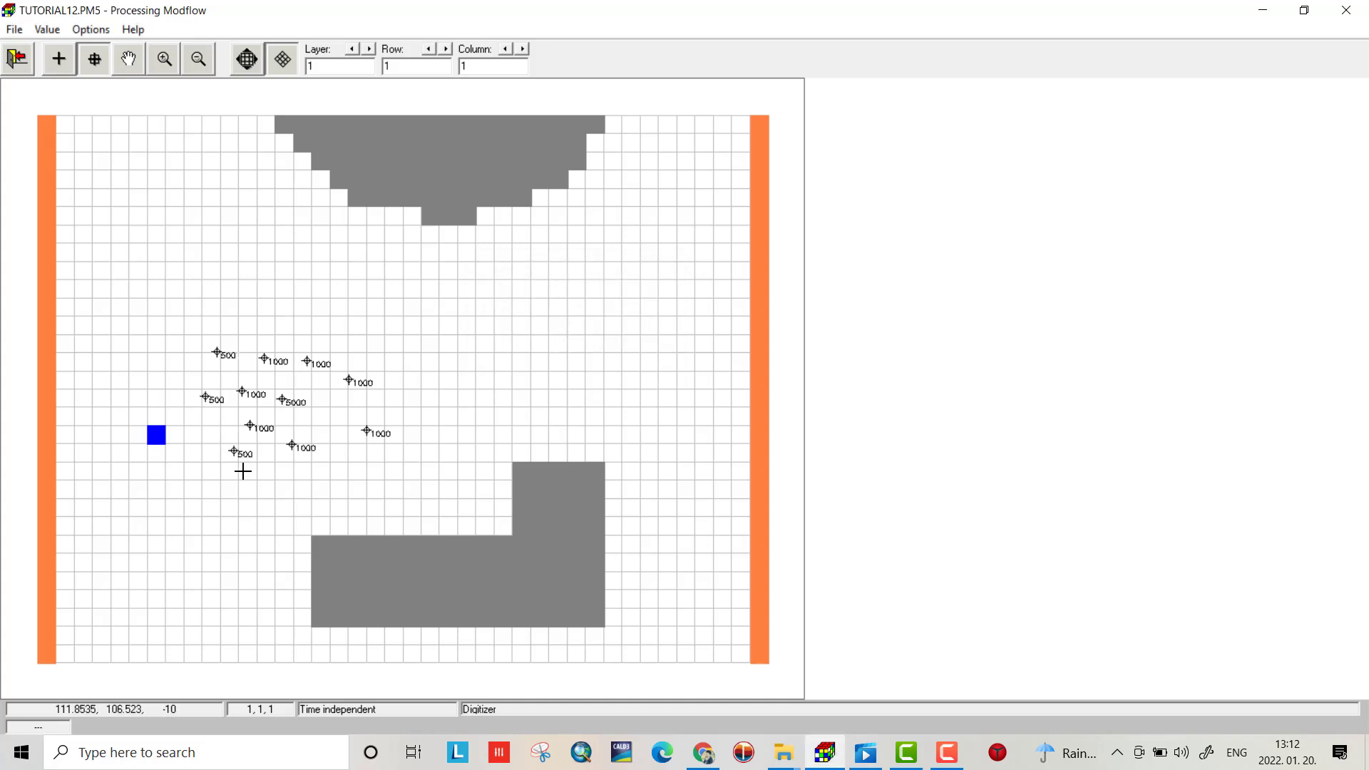
left_click(270, 490)
left_click(361, 477)
left_click(425, 444)
left_click(421, 391)
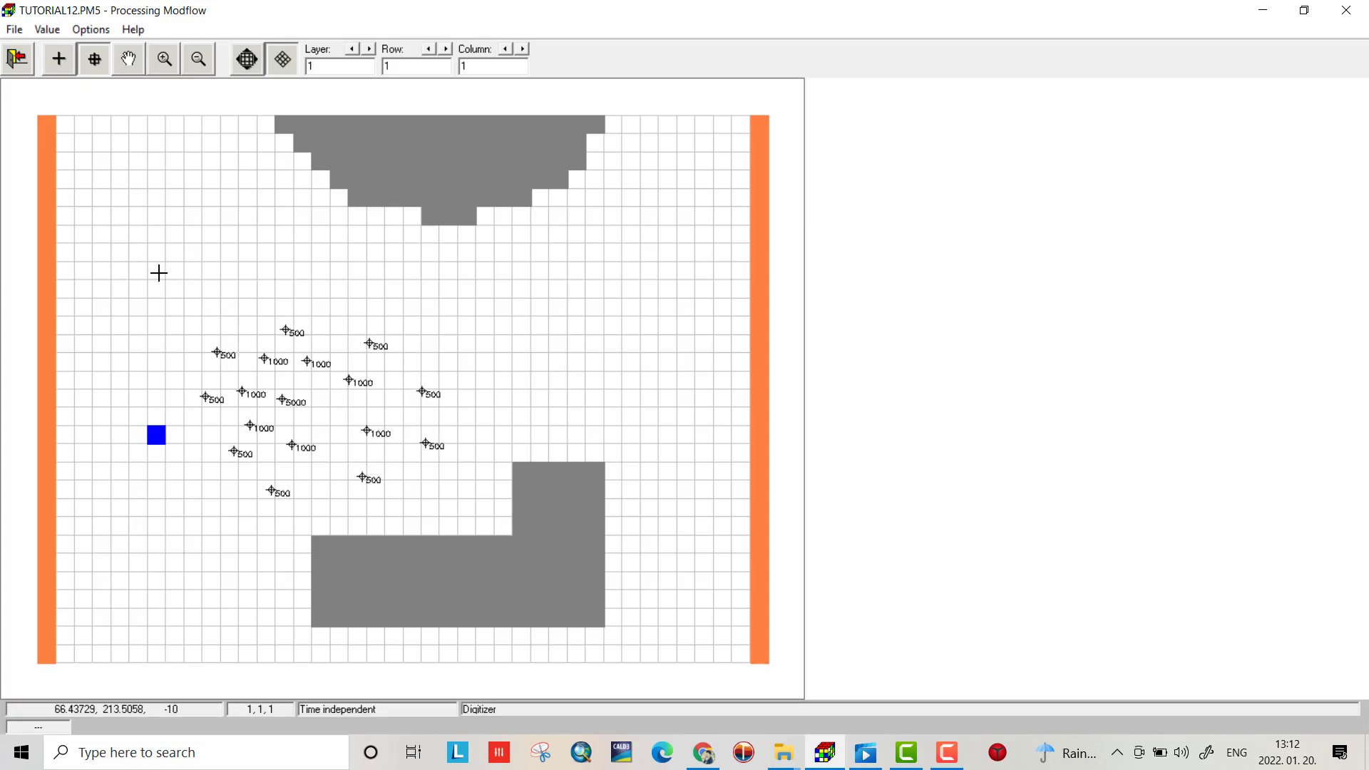
Digitize a ring of points with a Z-value of 0 around the outside of the 500 points.
double_click(185, 298)
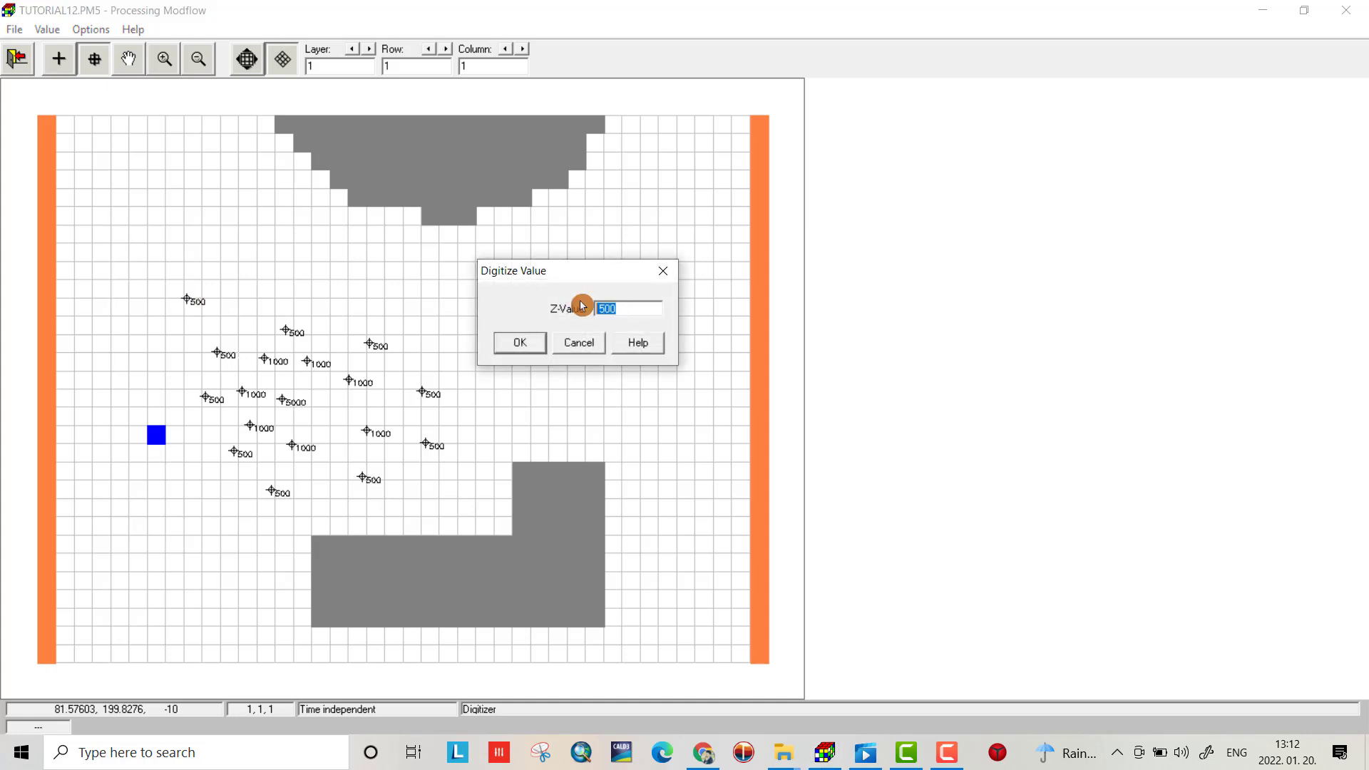
type("0")
left_click(519, 342)
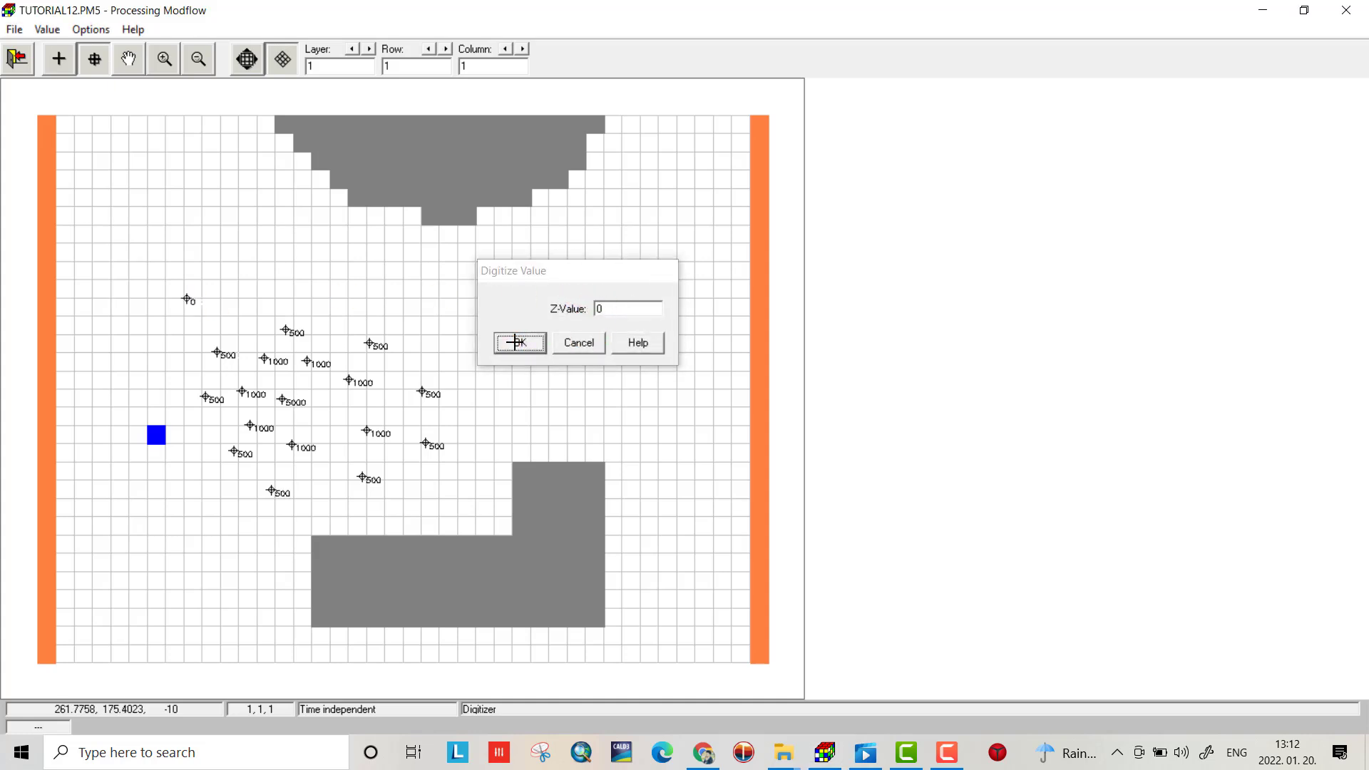
left_click(172, 331)
left_click(140, 368)
left_click(136, 469)
left_click(246, 556)
left_click(442, 549)
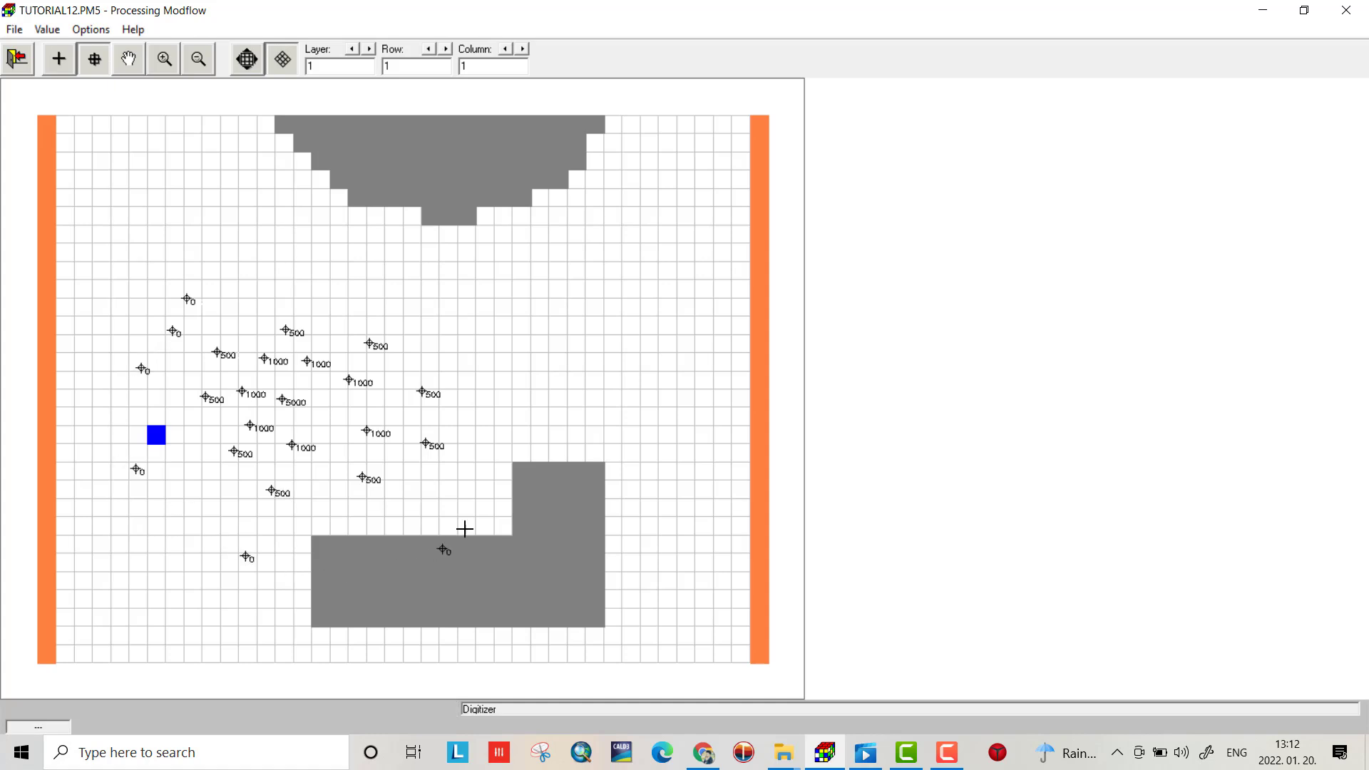
left_click(494, 475)
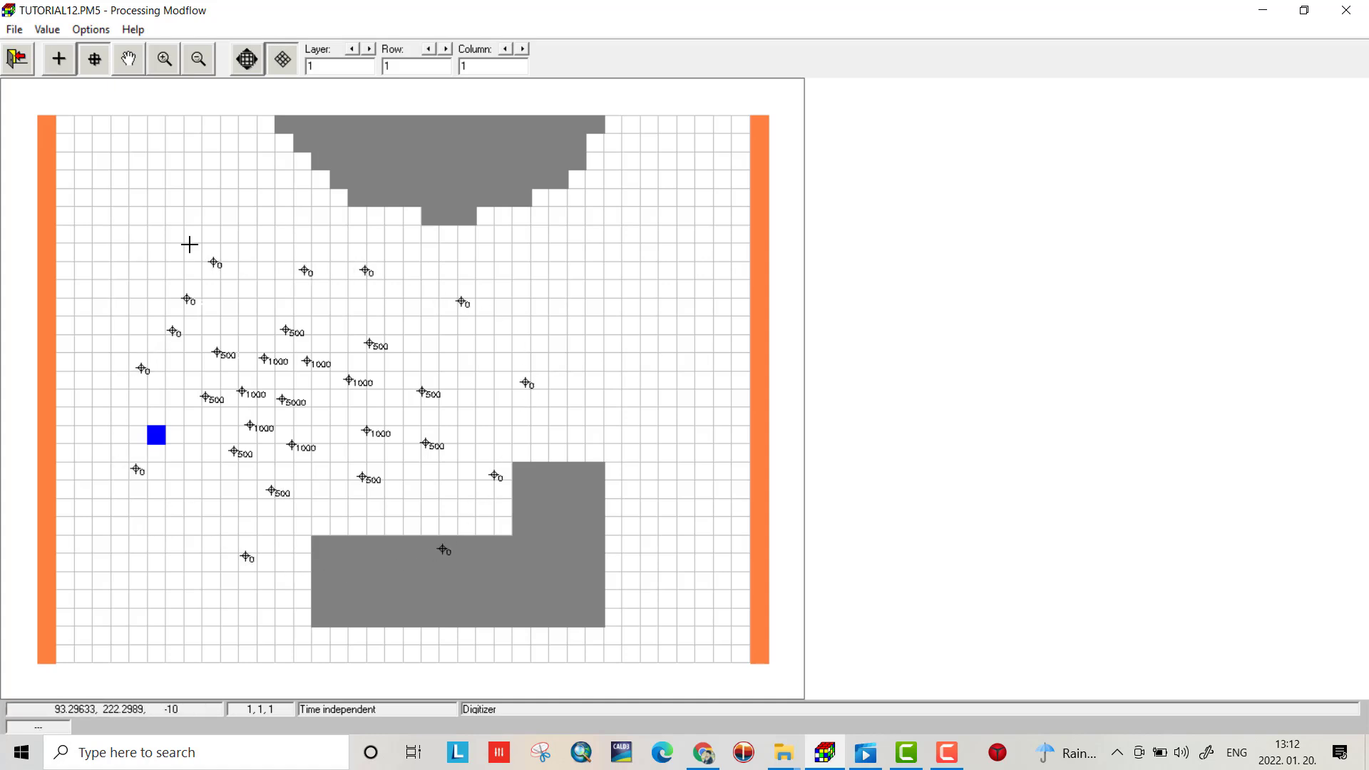
Scatter further points with a Z-value of 0 over the outer parts of the grid, out towards both fixed-head boundary columns.
left_click(90, 493)
left_click(138, 602)
left_click(279, 656)
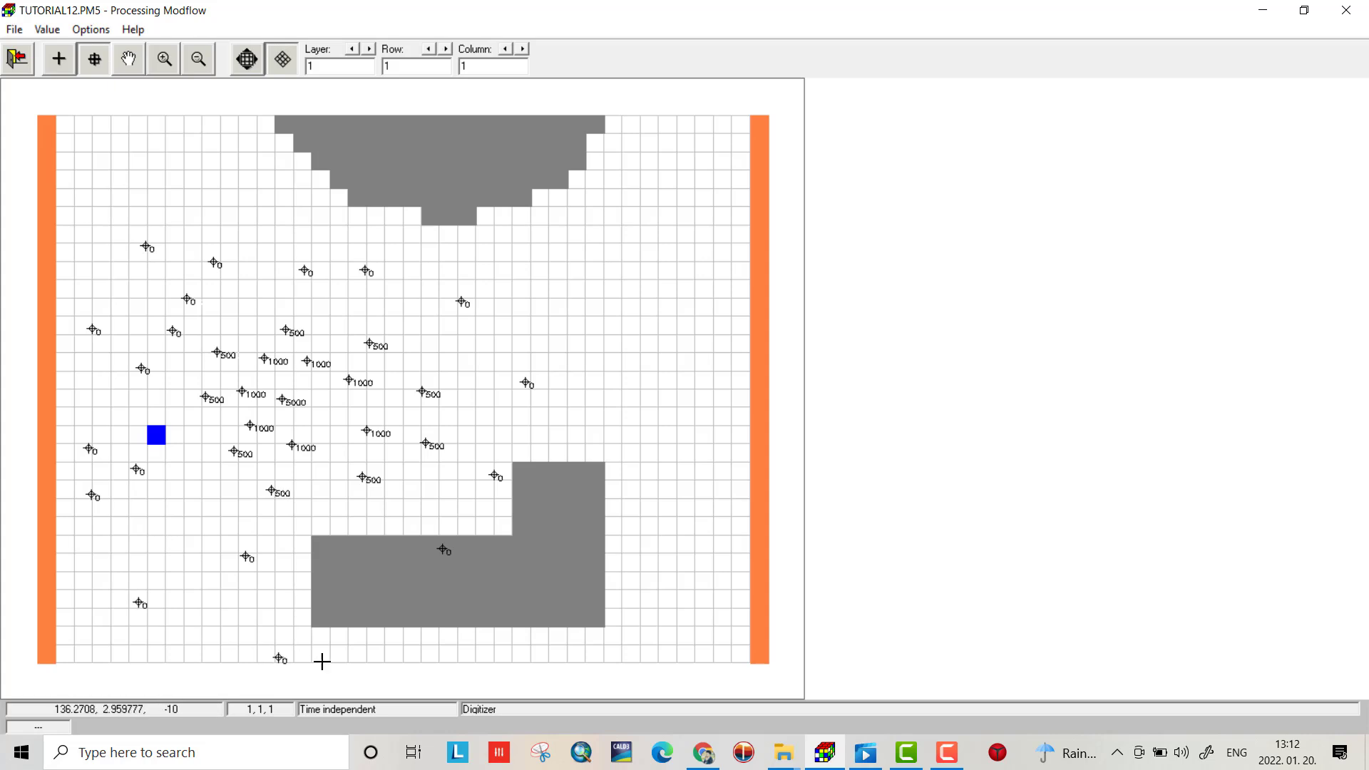
left_click(646, 453)
left_click(603, 324)
left_click(560, 270)
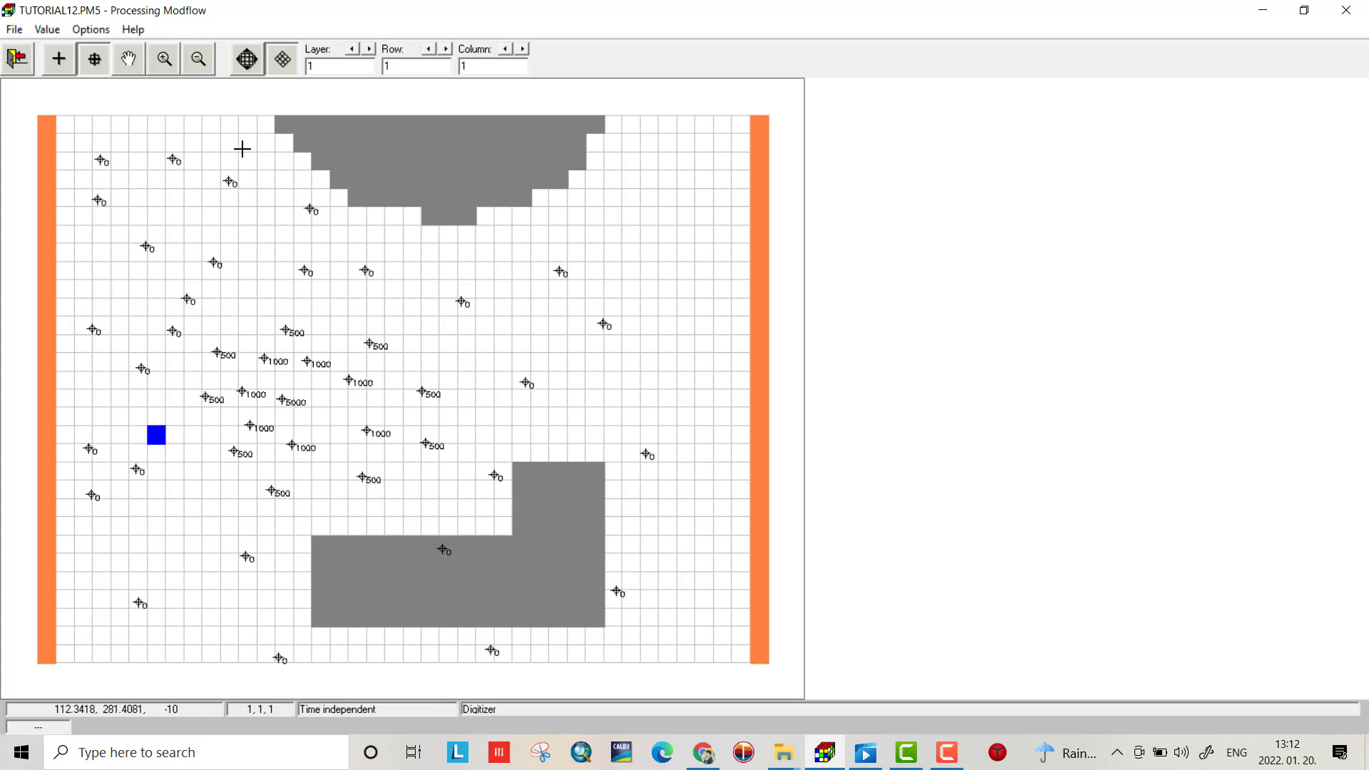
left_click(694, 217)
left_click(699, 139)
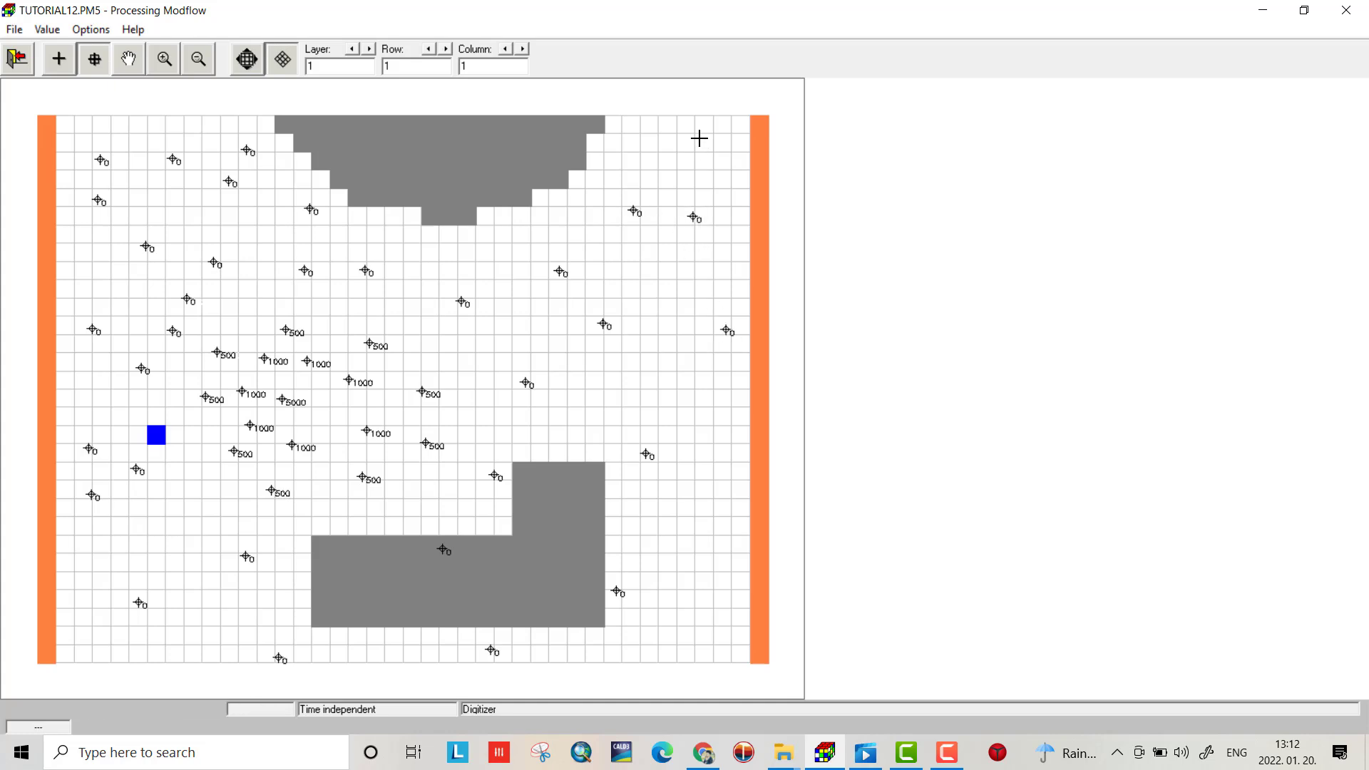
left_click(713, 552)
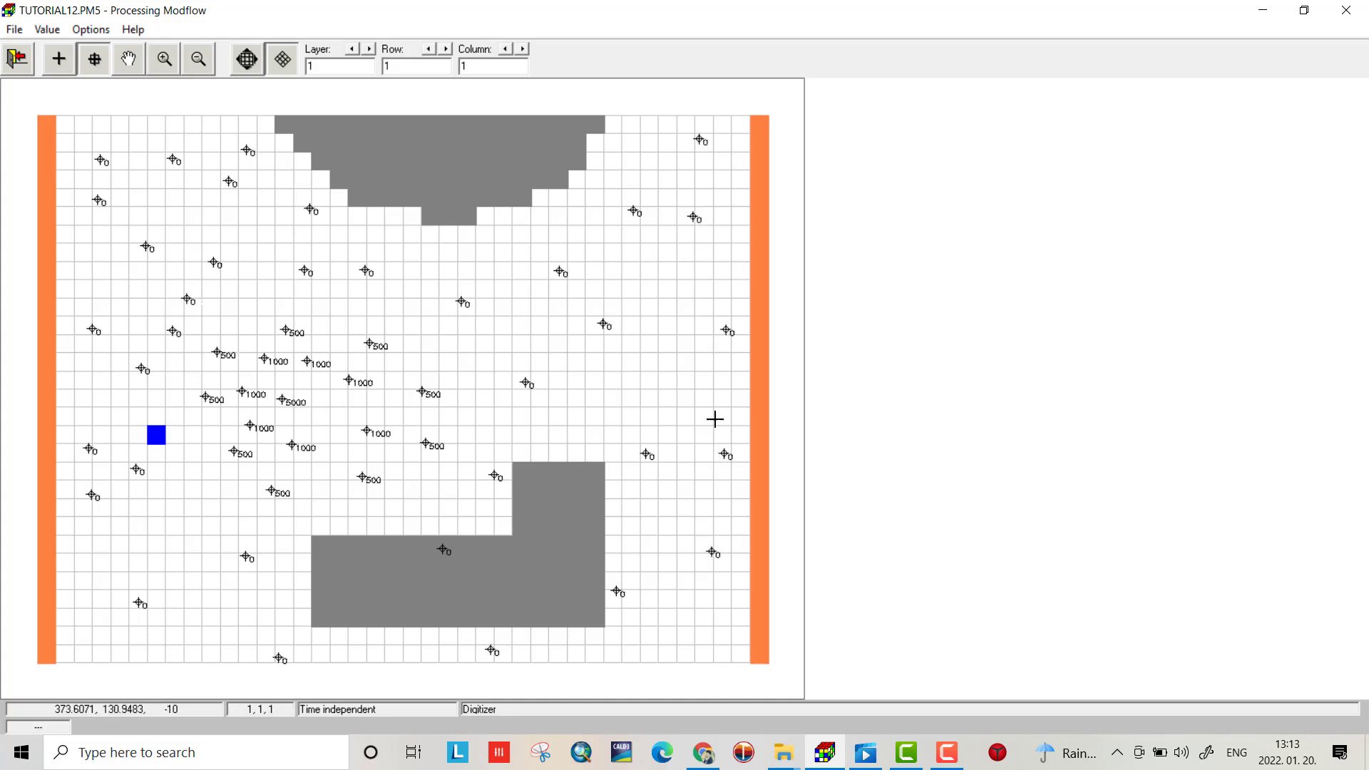
Save the digitized points as an XYZ file named consp1 in the TUTORIAL12 folder.
left_click(44, 29)
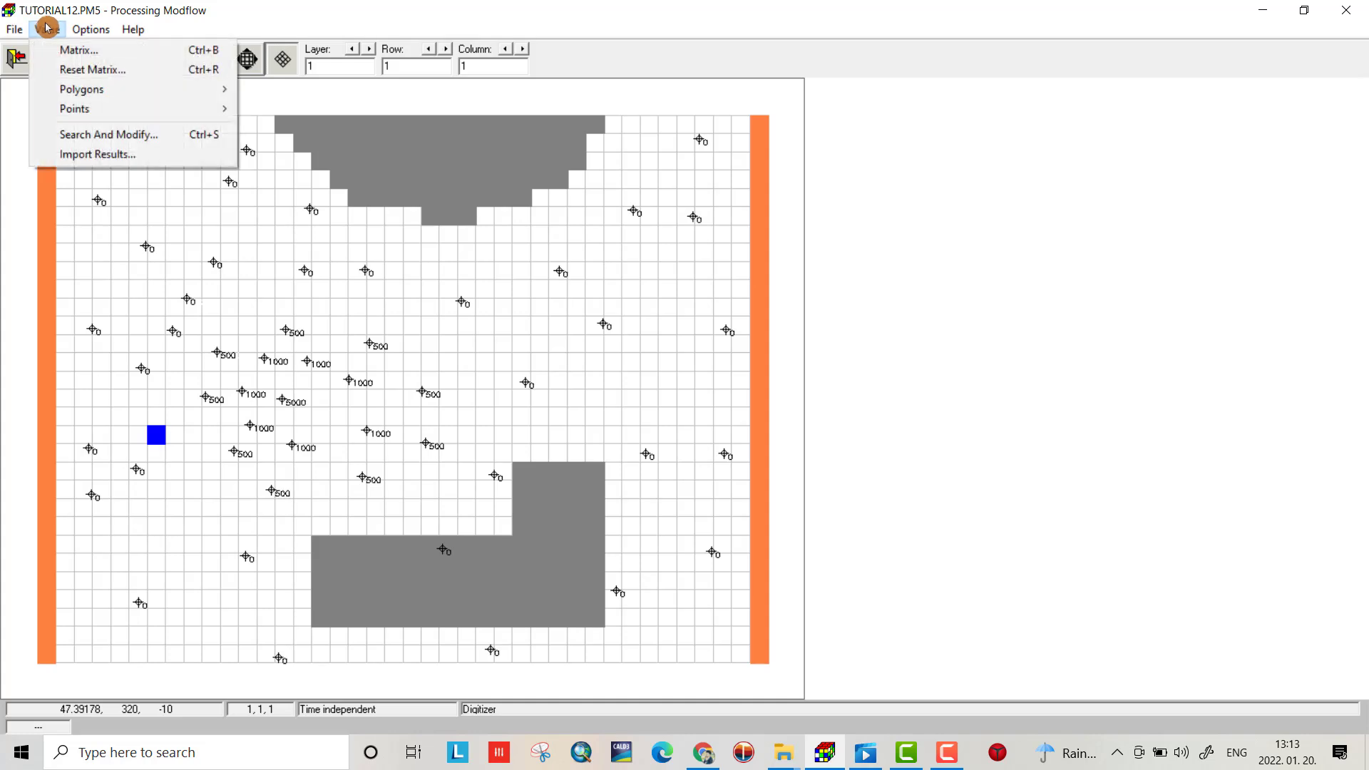
mouse_move(104, 109)
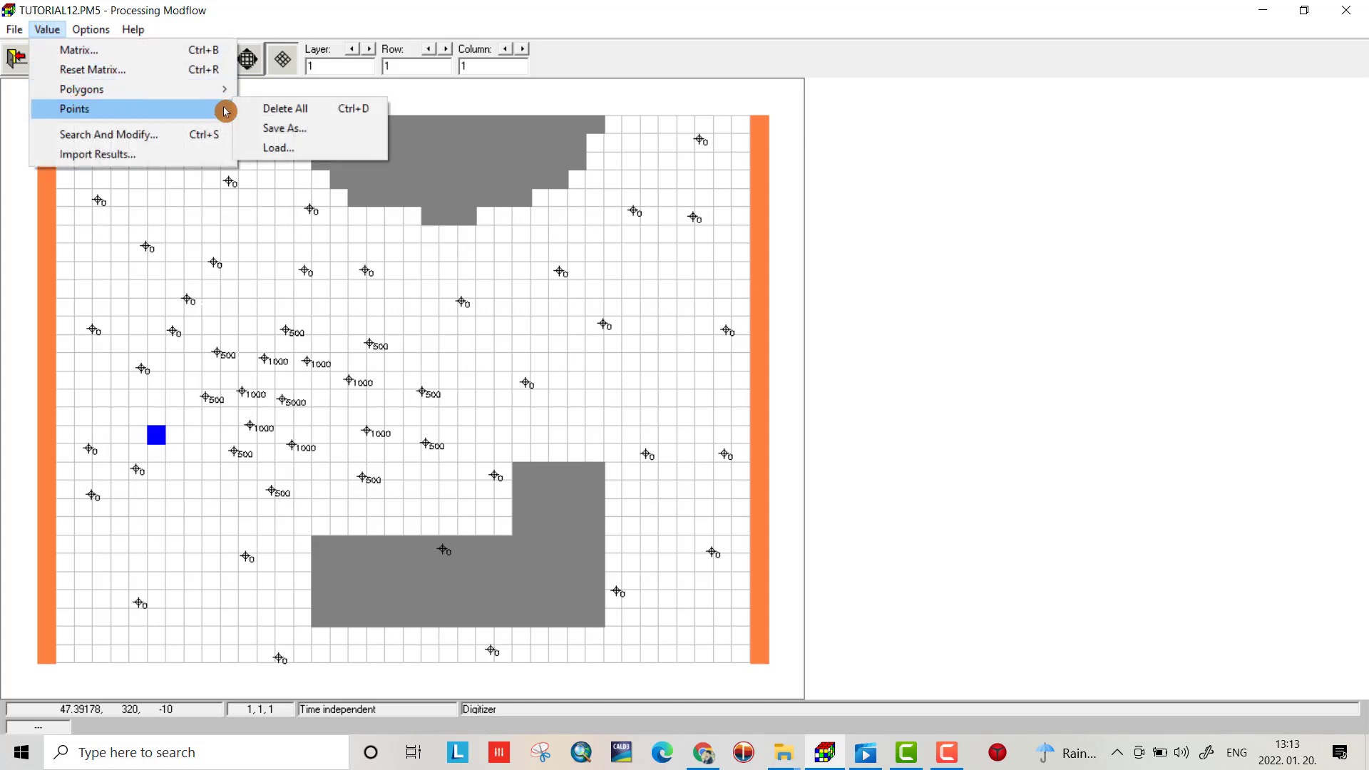
left_click(277, 129)
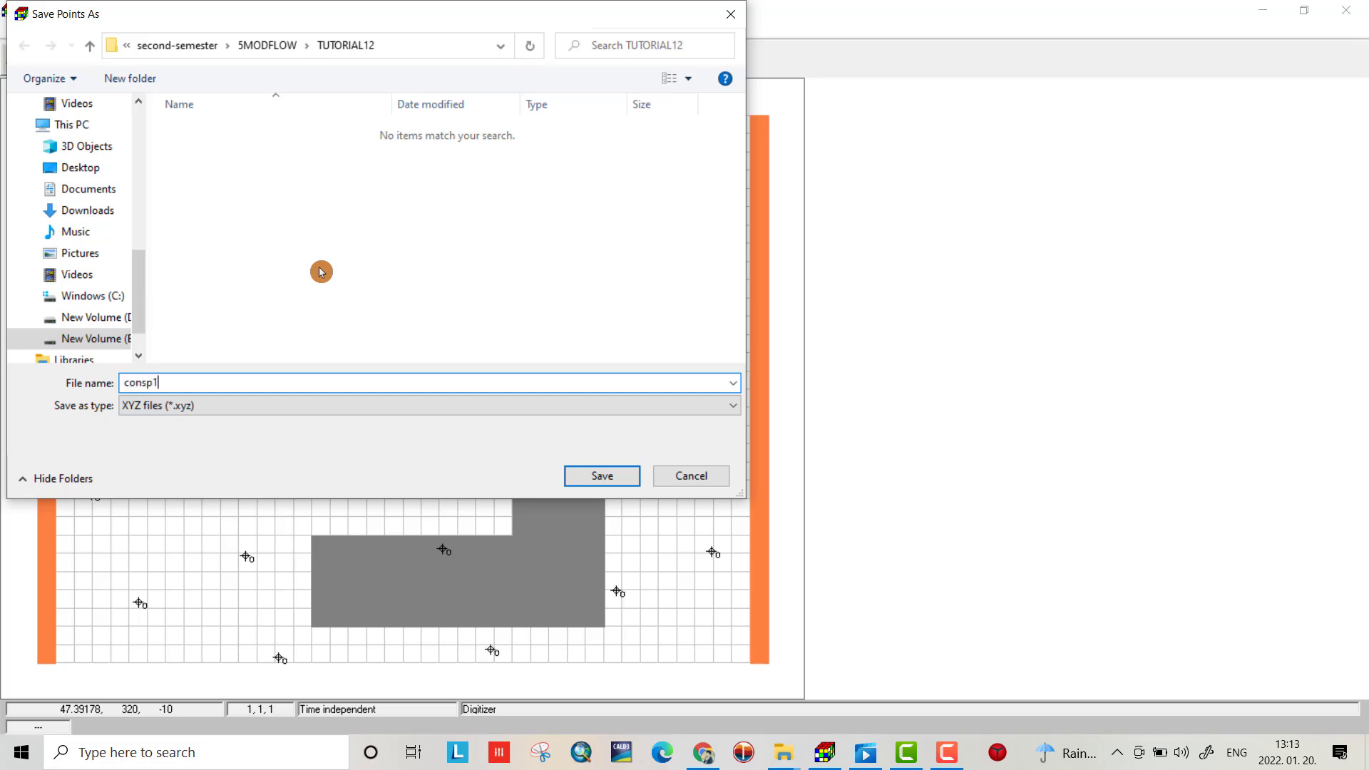
left_click(581, 474)
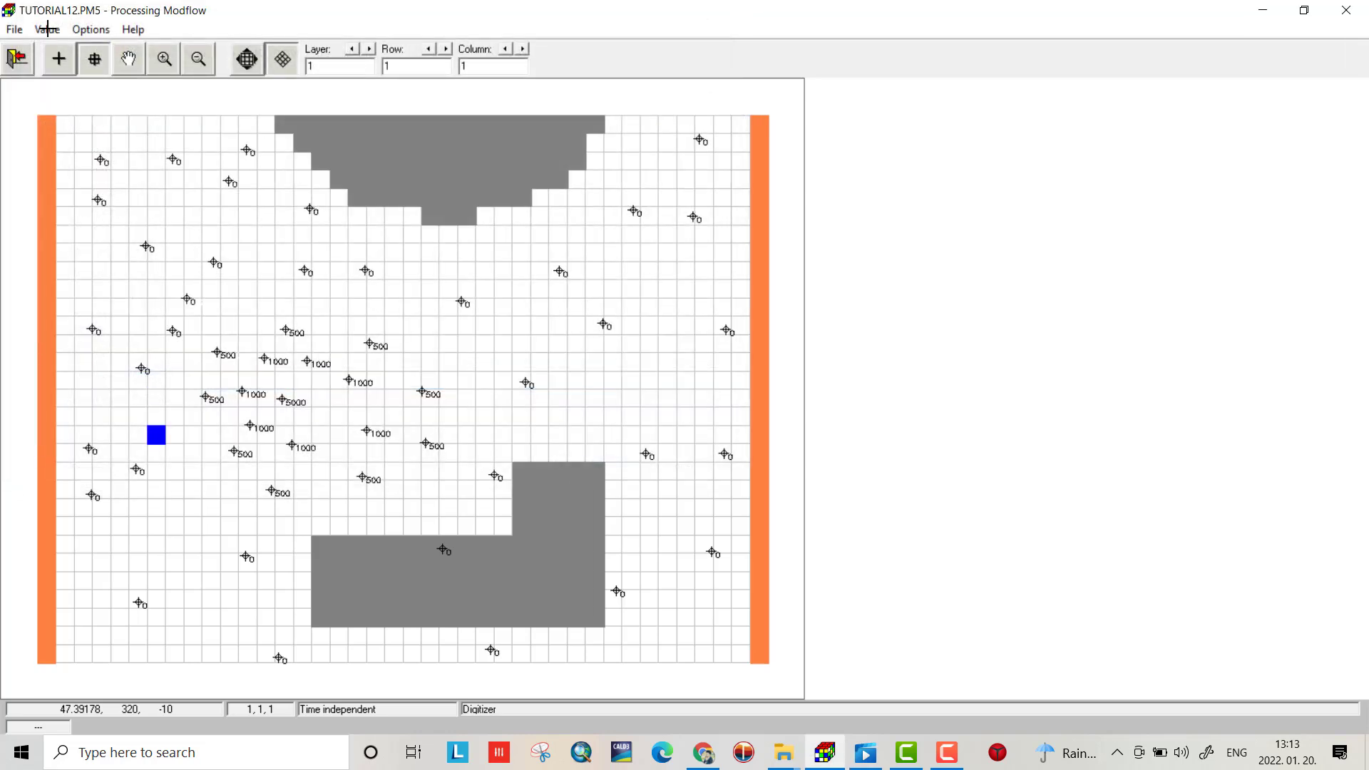
Delete all the digitized points from the grid.
left_click(47, 29)
left_click(39, 109)
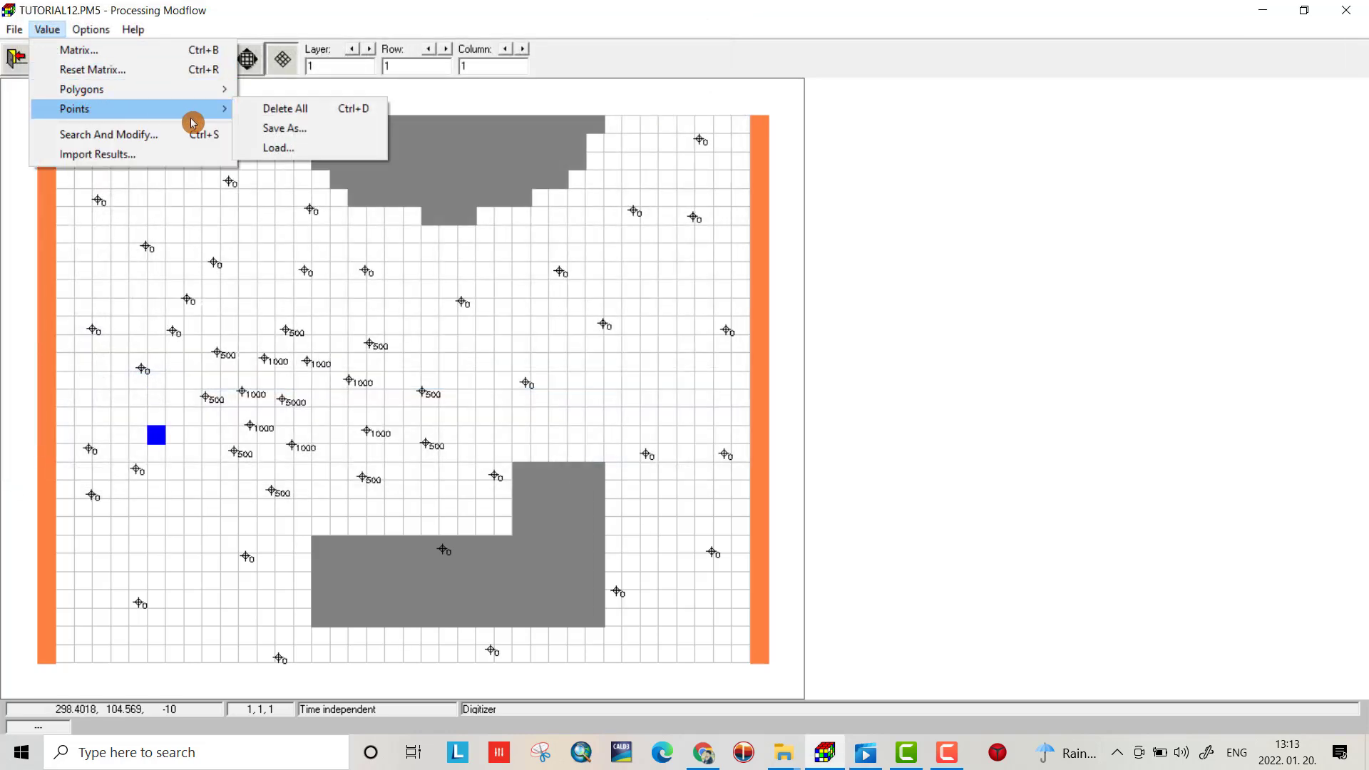
left_click(285, 114)
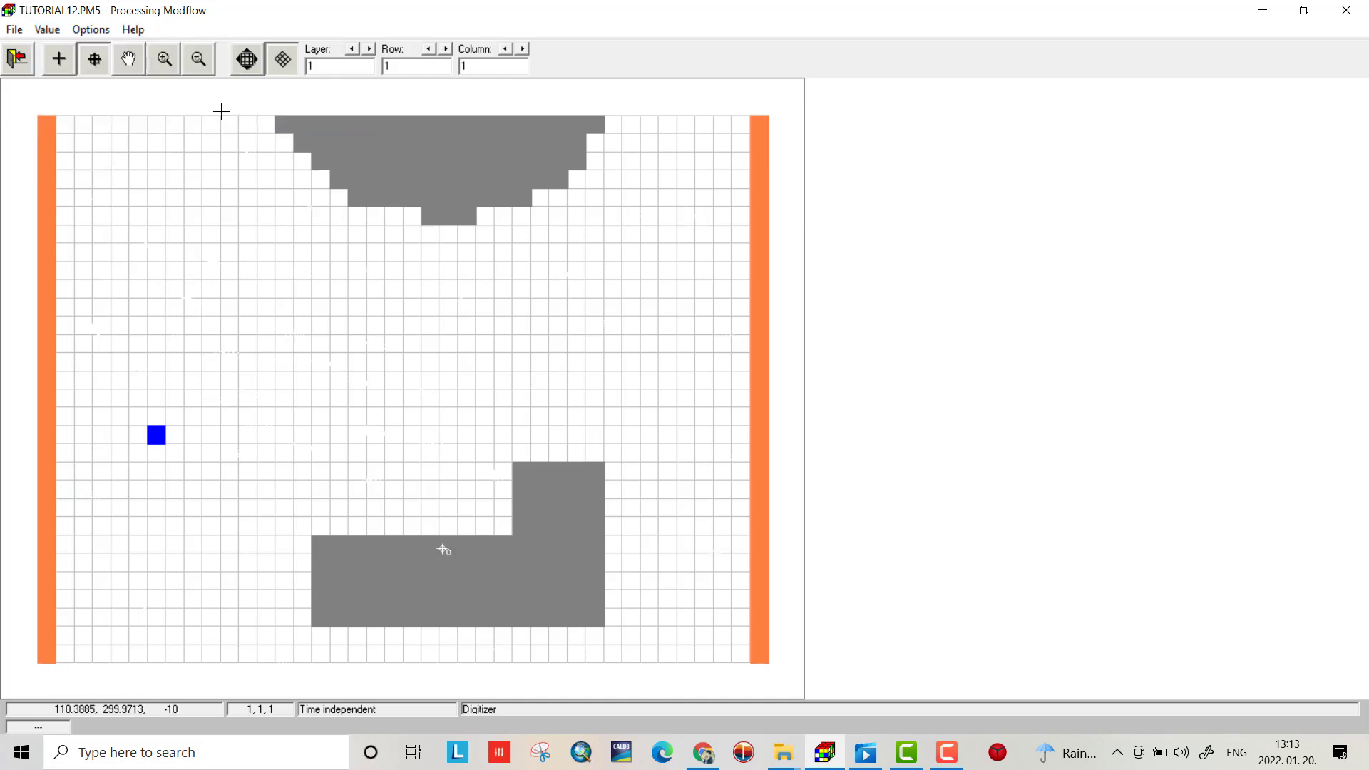
left_click(44, 29)
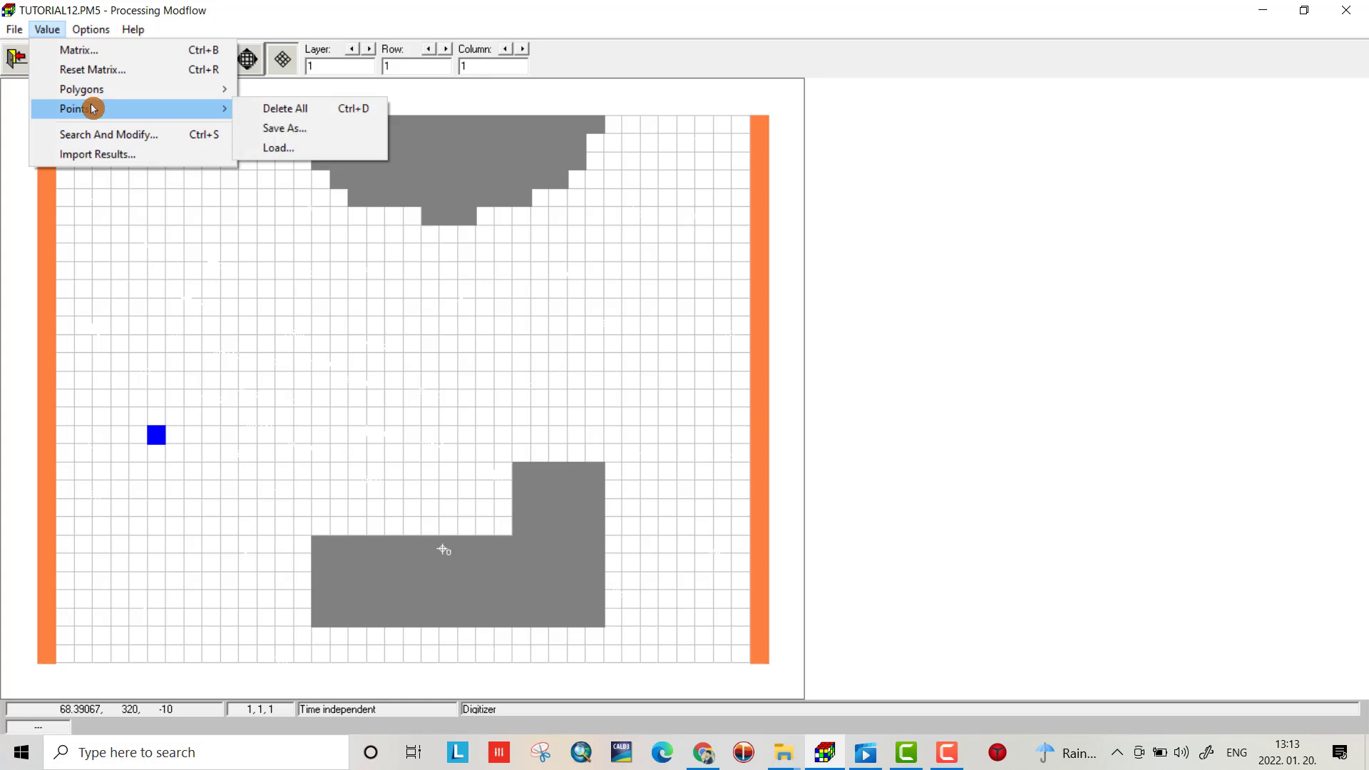
left_click(56, 32)
left_click(95, 58)
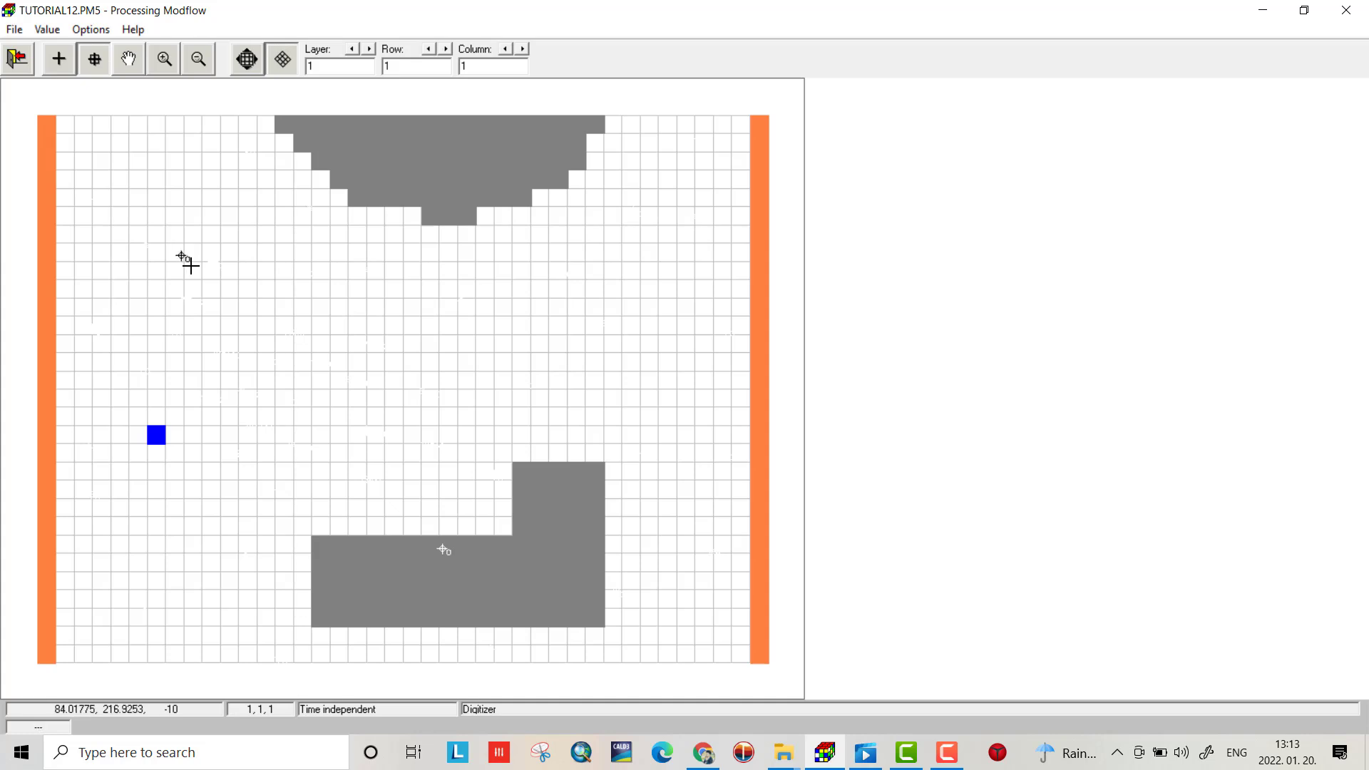
Digitize a ring of six points in the grid area above the blue cell, each with a Z-value of 500.
left_click(180, 255)
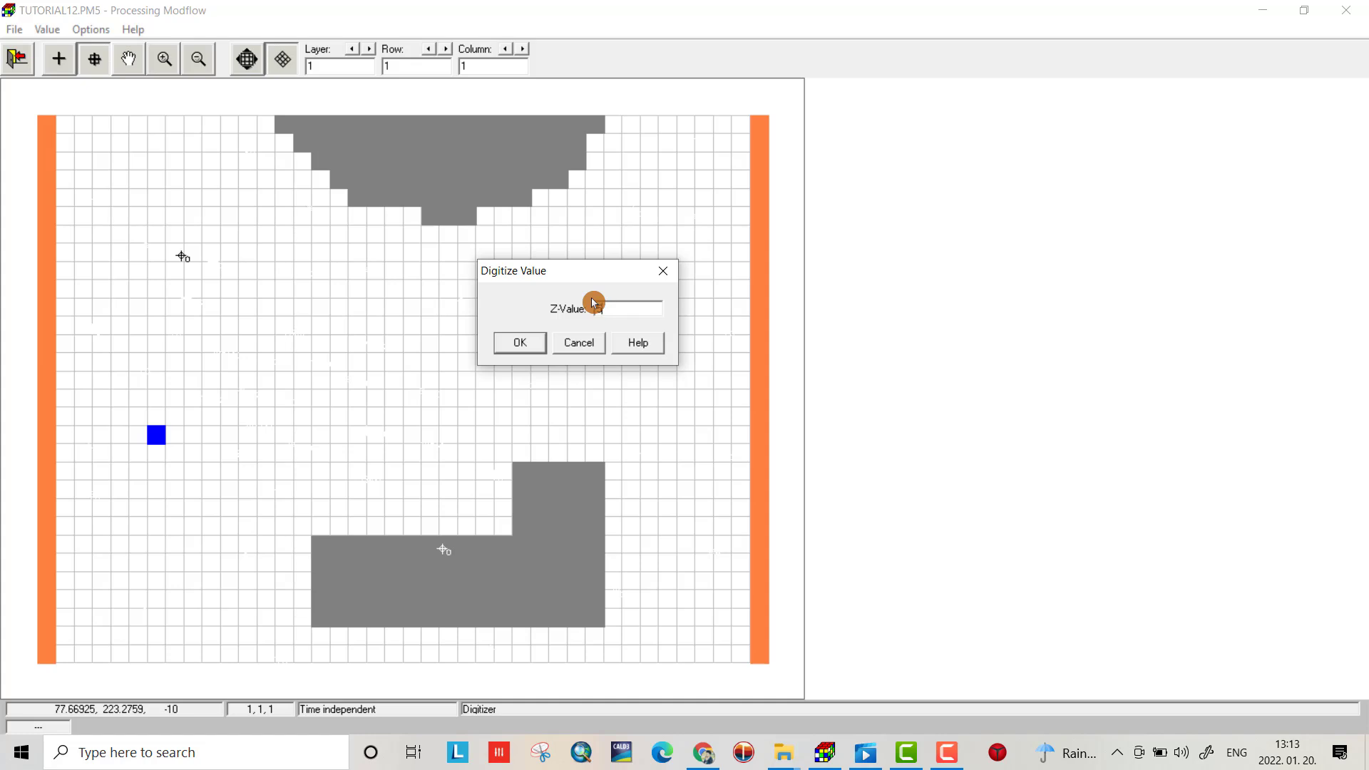
left_click(531, 344)
left_click(158, 280)
left_click(145, 324)
left_click(216, 373)
left_click(307, 337)
left_click(263, 259)
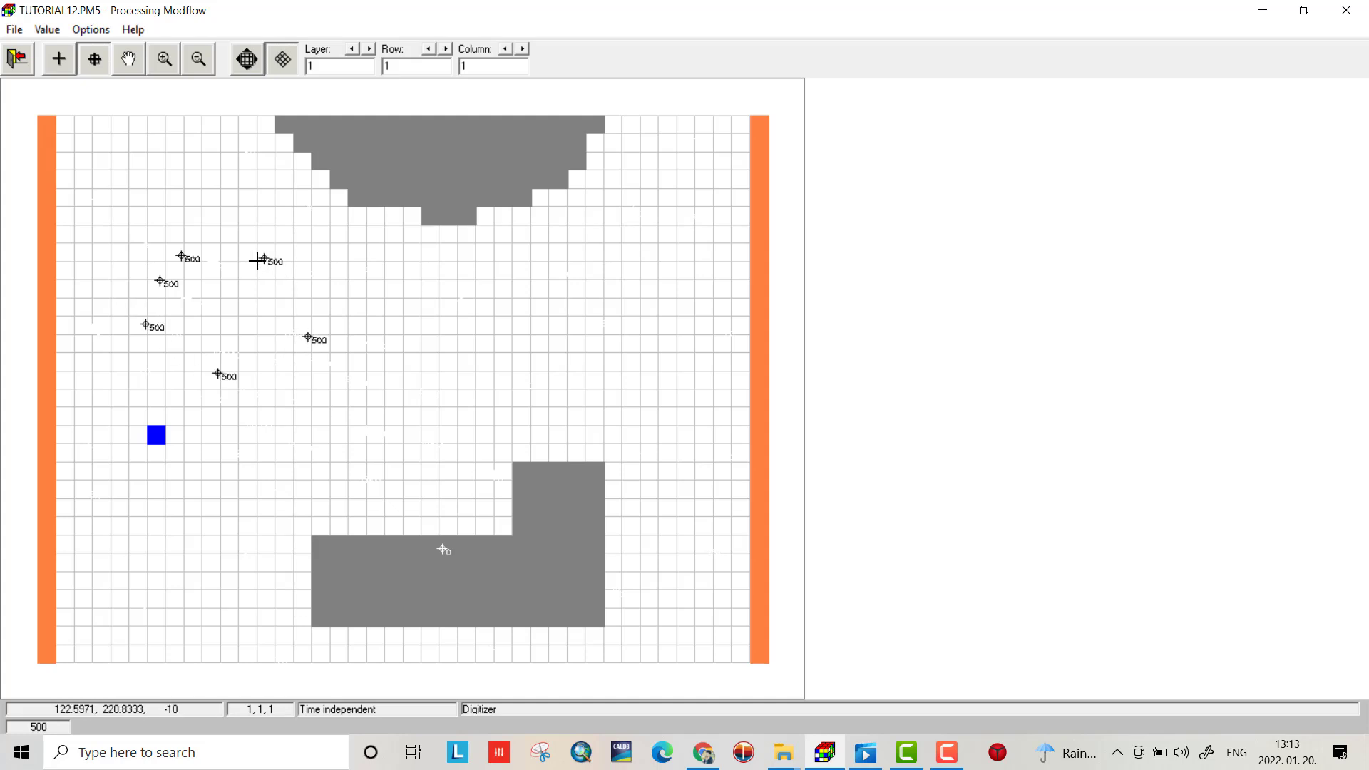
Digitize four points inside the ring of 500 points, each with a Z-value of 1000.
left_click(228, 308)
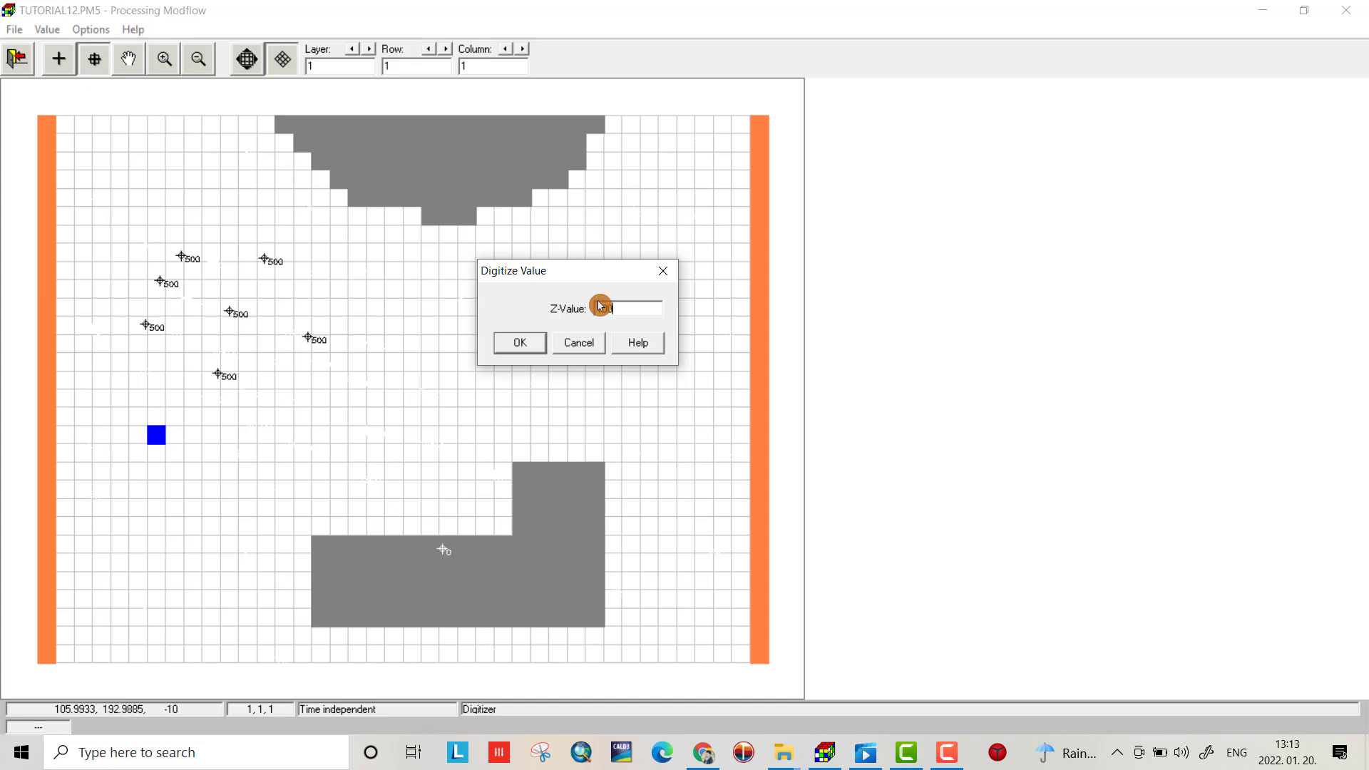
left_click(517, 345)
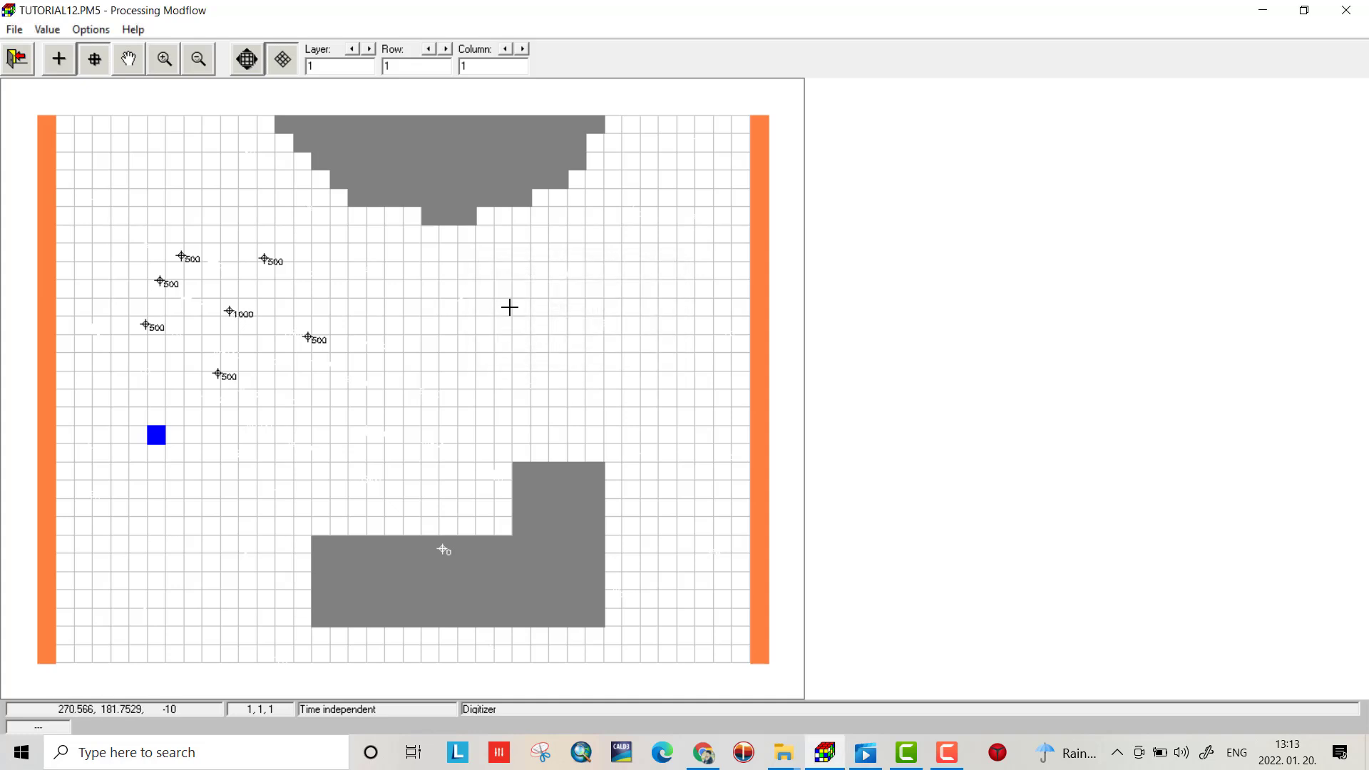
left_click(223, 288)
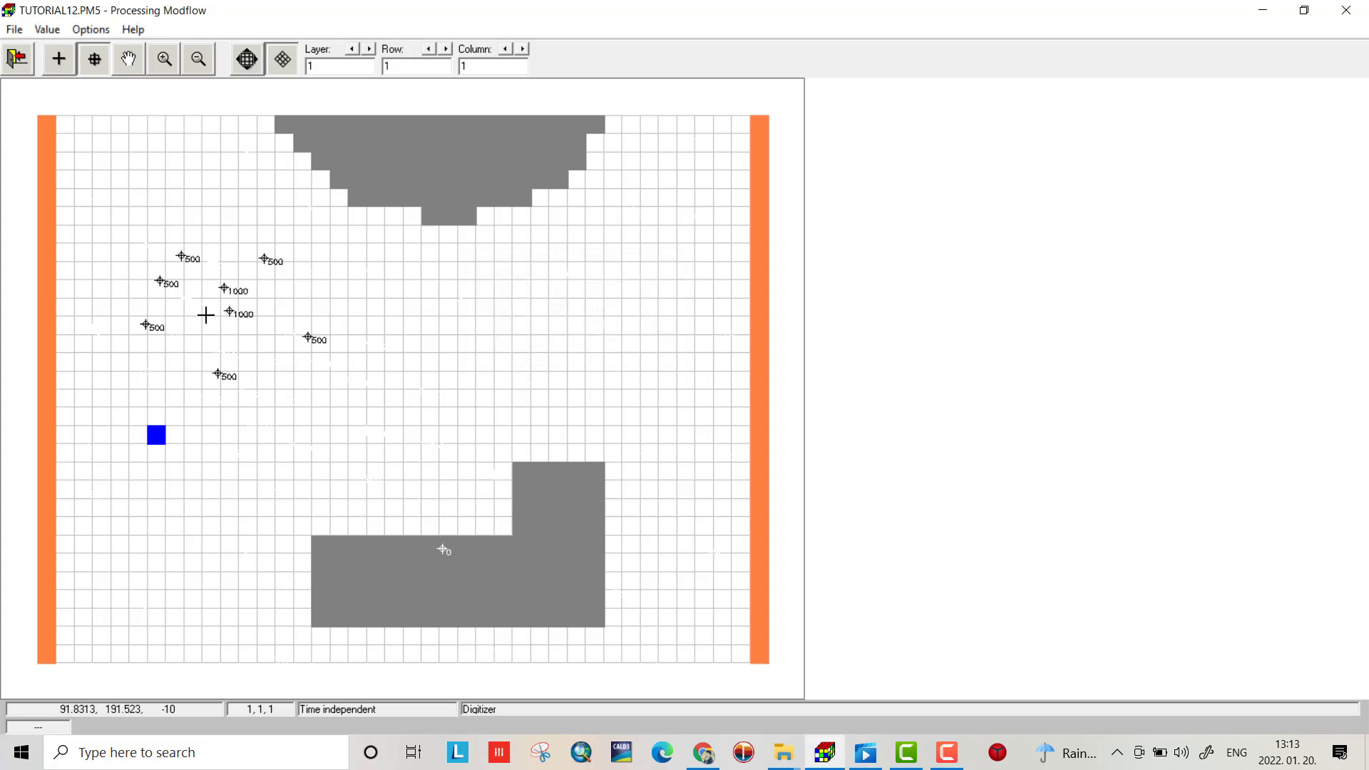
left_click(204, 313)
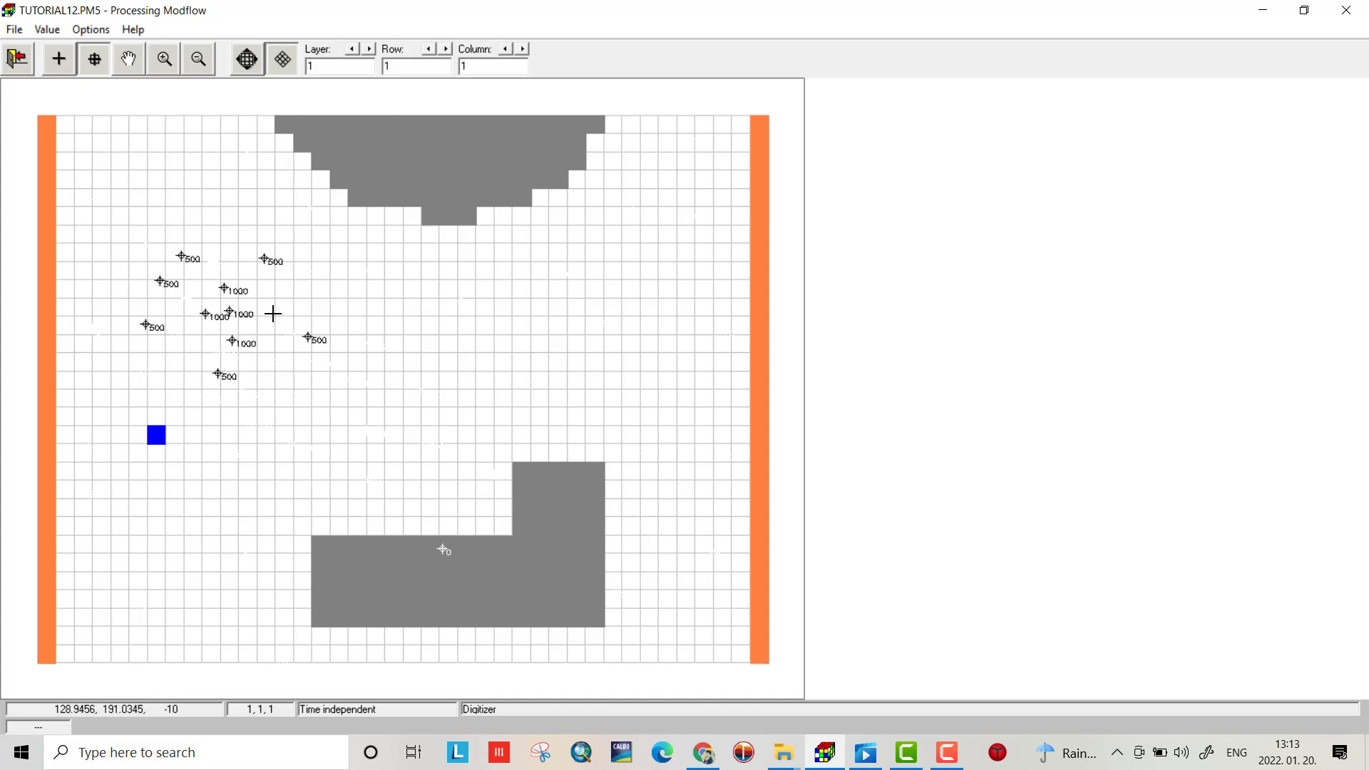
Digitize a wider ring of eleven points around the outside of the 500 points, each with a Z-value of 100.
left_click(136, 225)
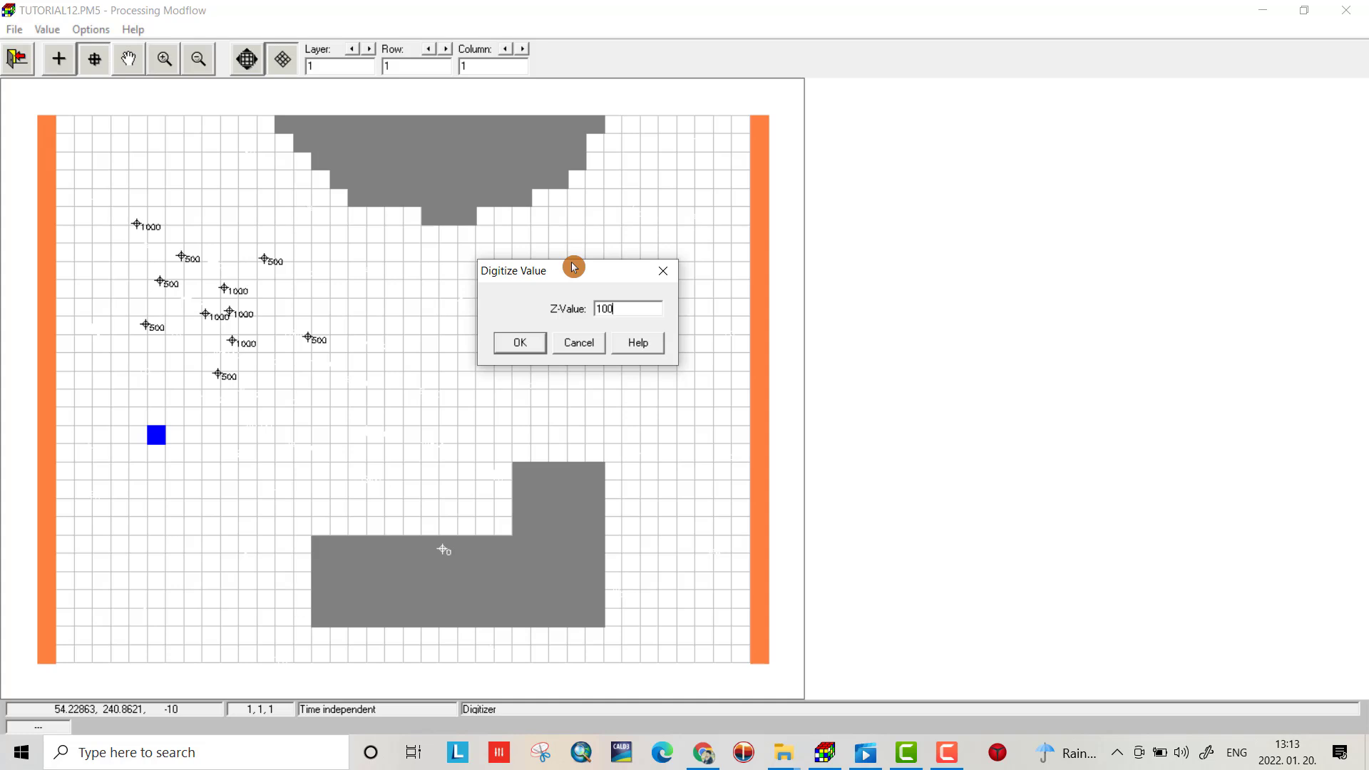
left_click(517, 342)
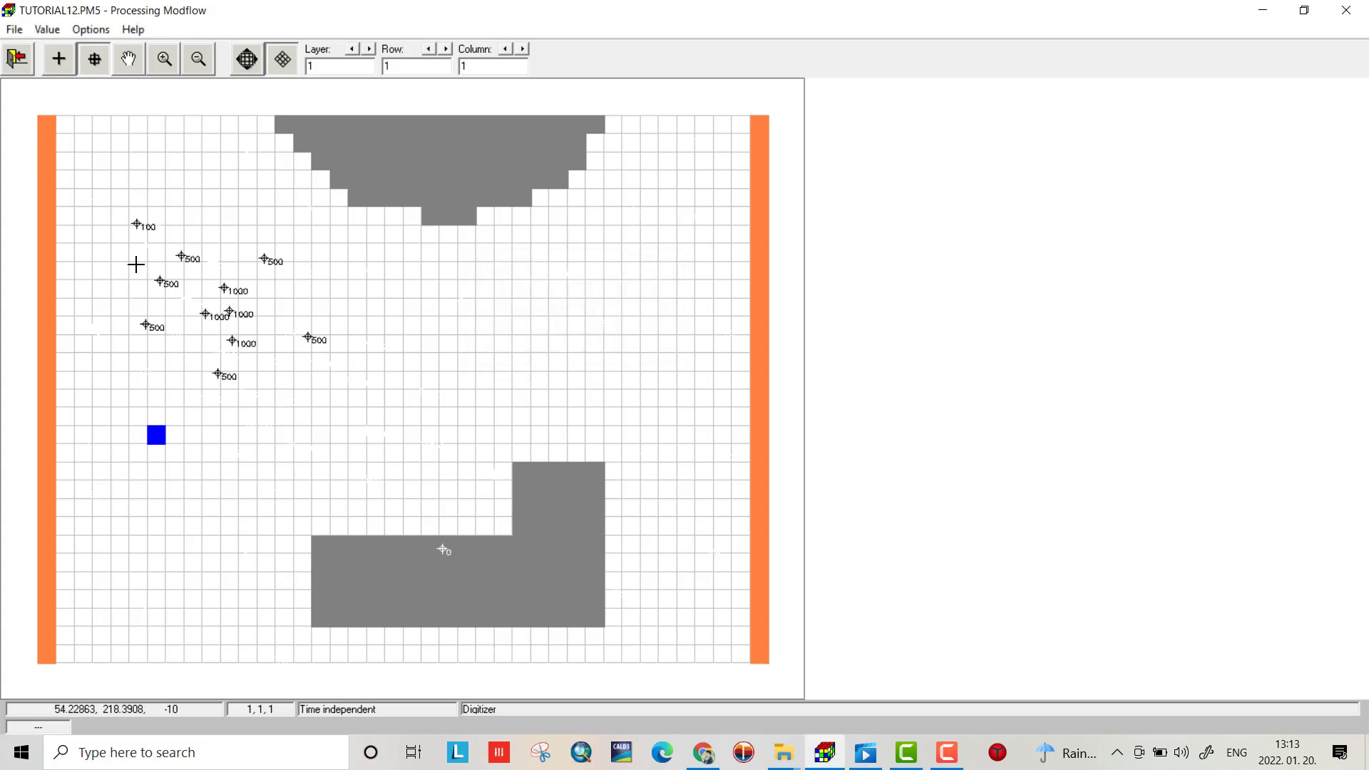
left_click(99, 336)
left_click(142, 387)
left_click(216, 430)
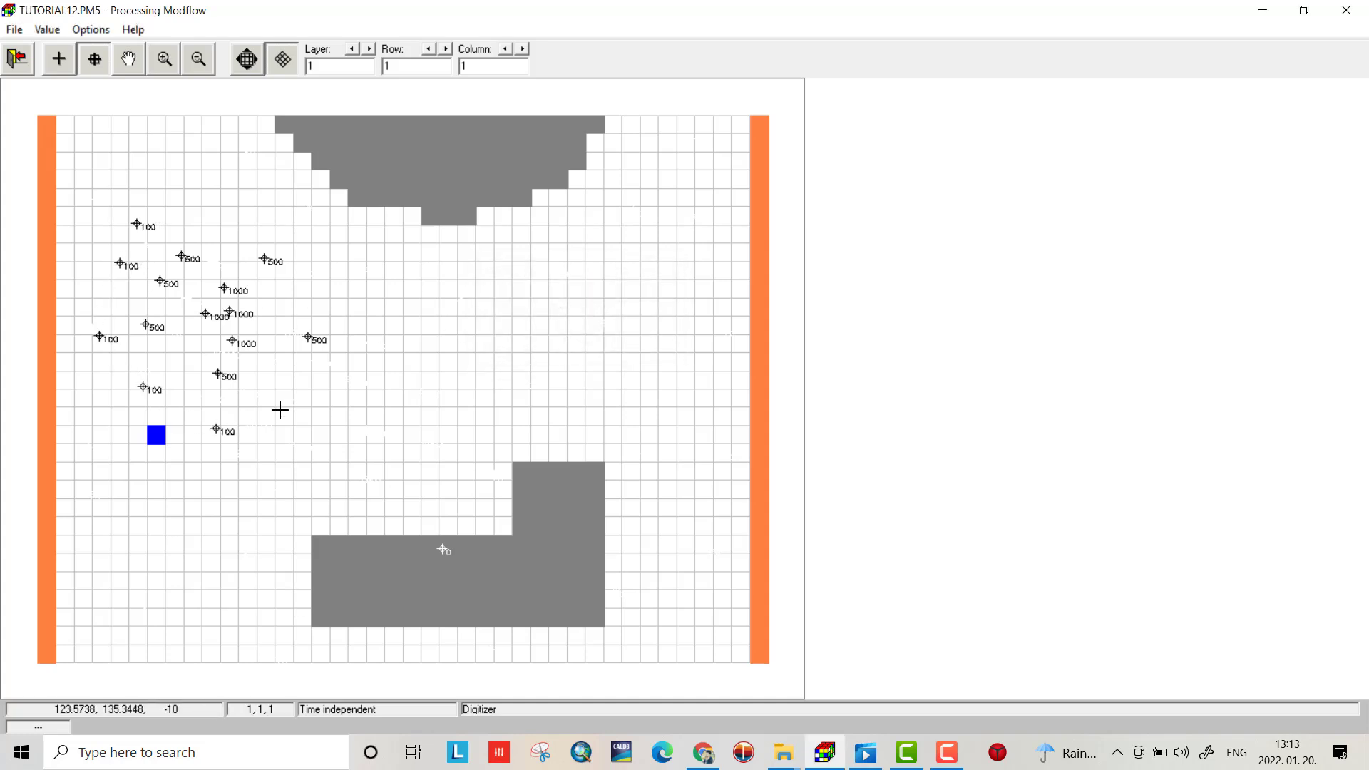
left_click(365, 337)
left_click(352, 241)
left_click(301, 212)
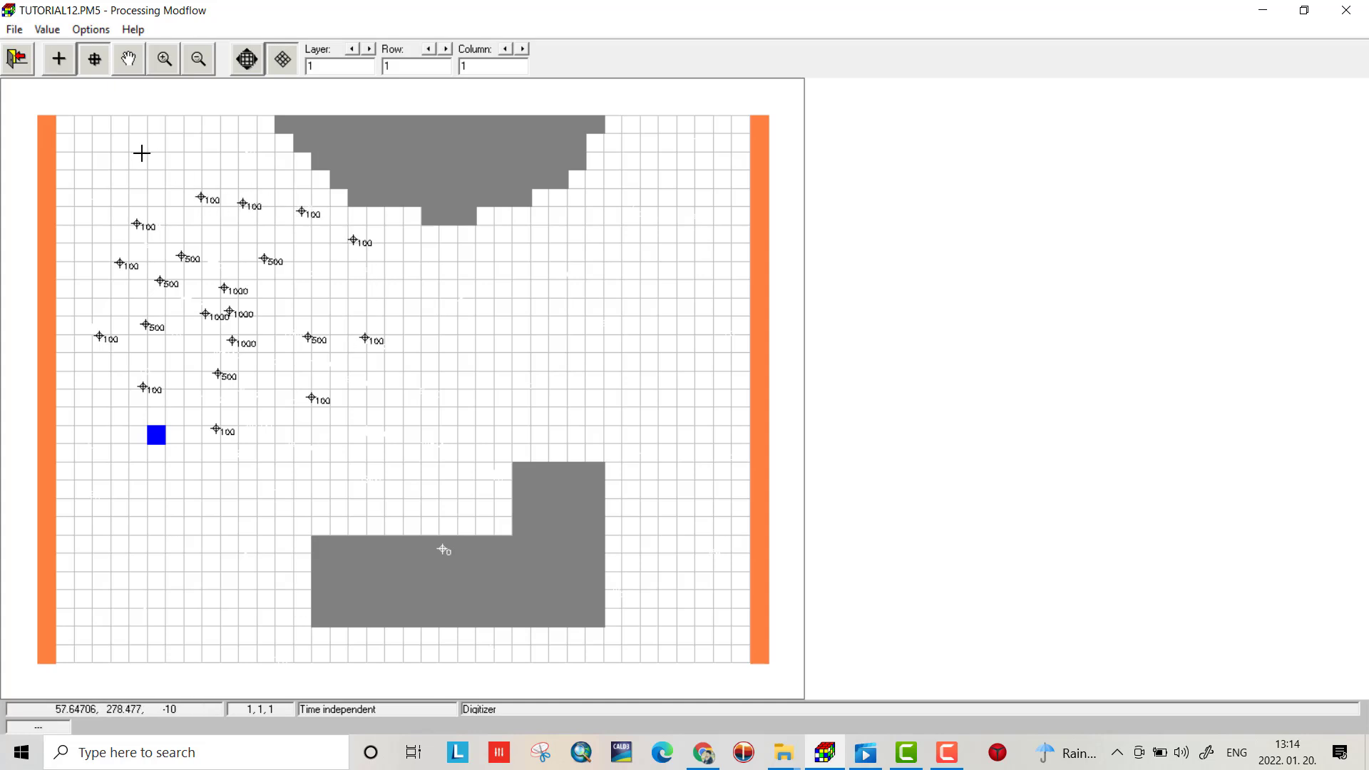
Scatter points with a Z-value of 0 over the rest of the grid outside the 100 points, out towards both fixed-head boundary columns.
left_click(142, 153)
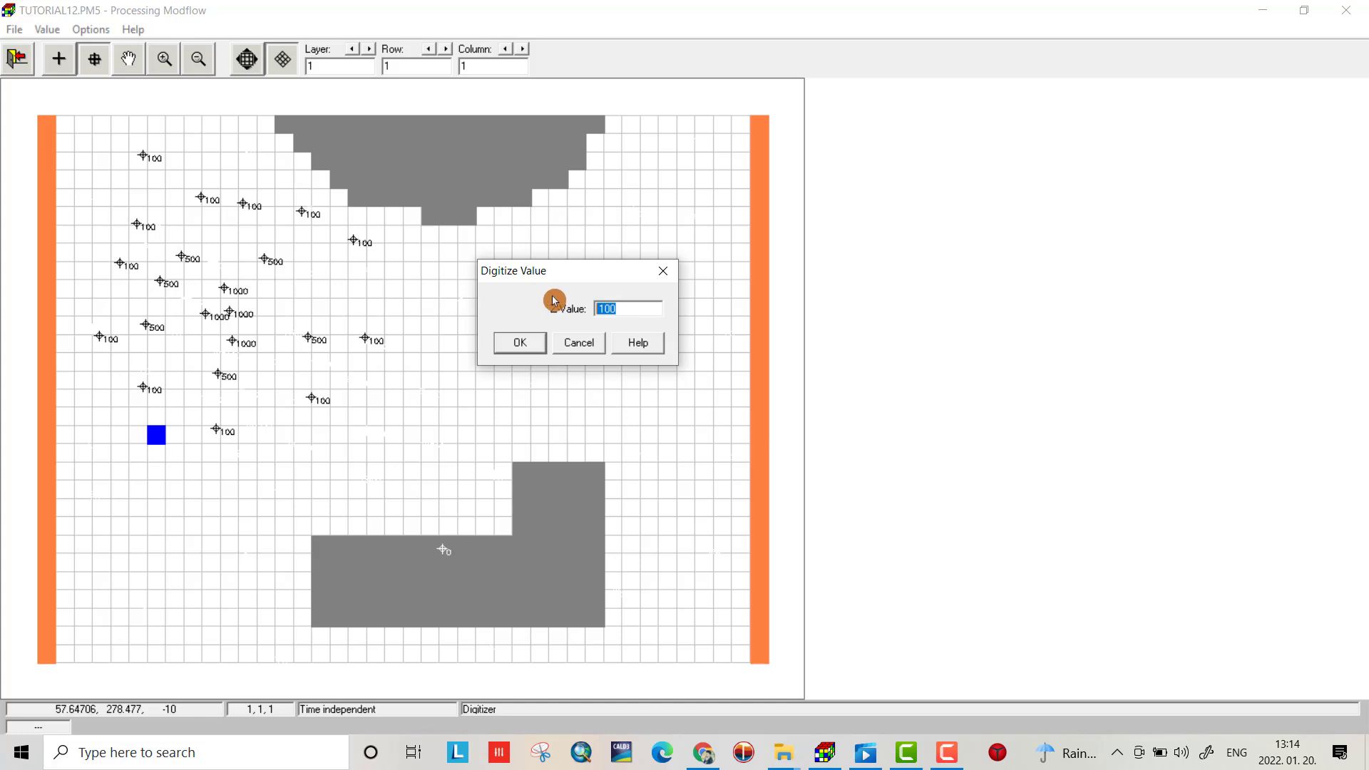
type("0")
left_click(504, 342)
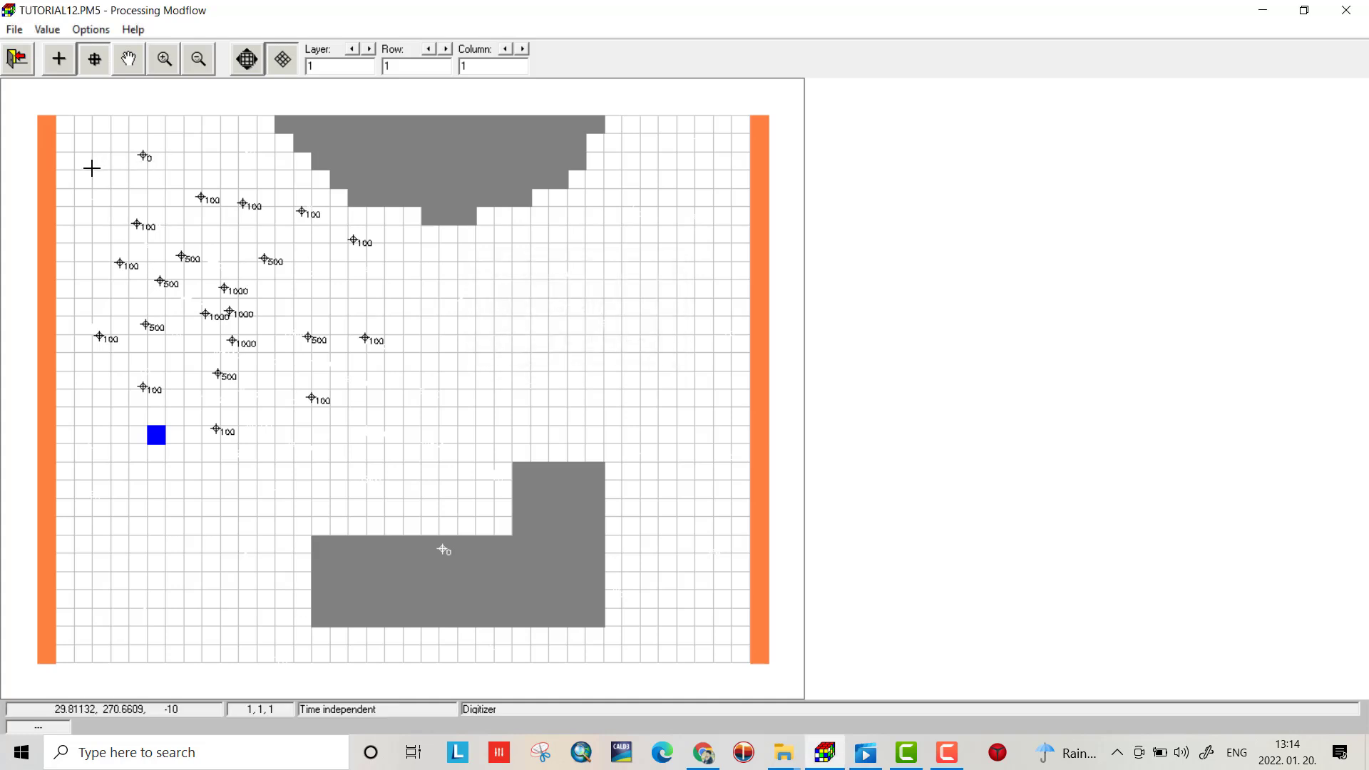
left_click(88, 488)
left_click(183, 609)
left_click(306, 517)
left_click(472, 468)
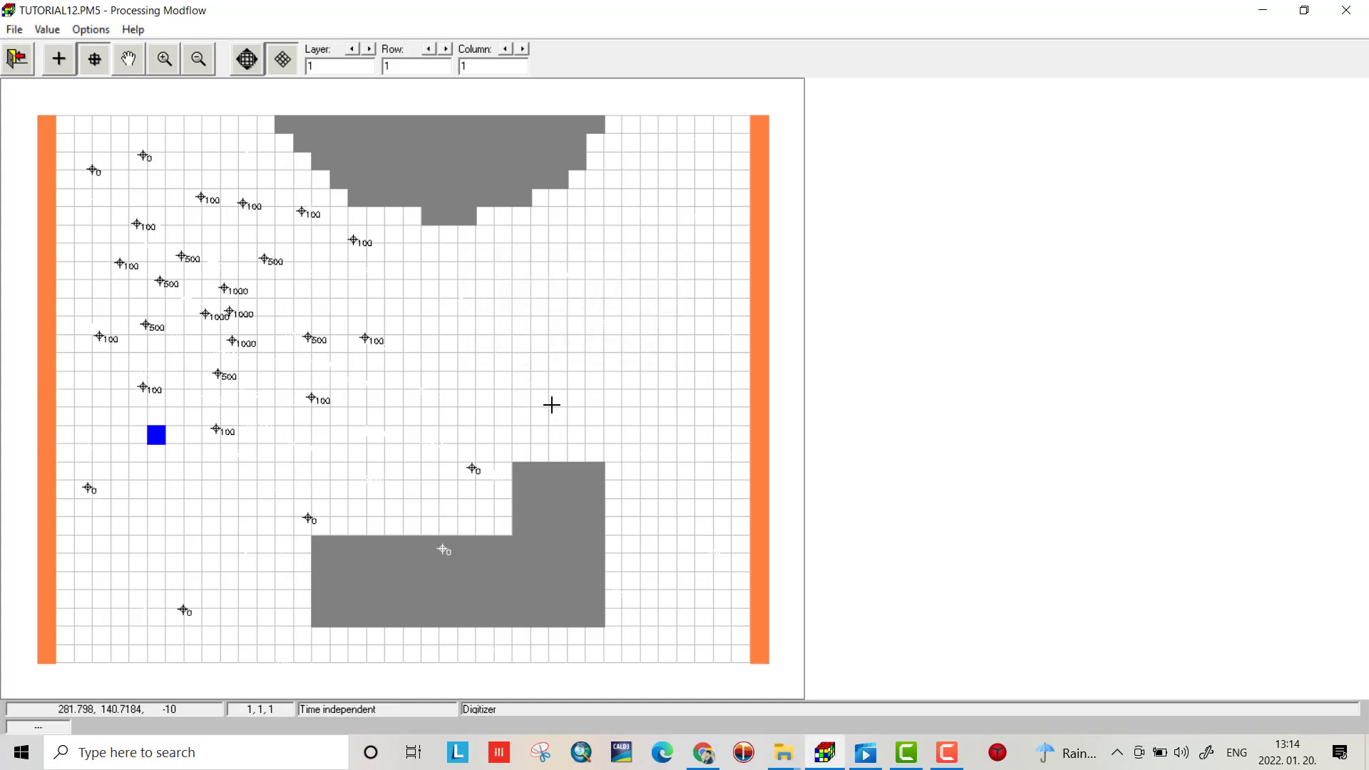
left_click(550, 404)
left_click(435, 287)
left_click(625, 237)
left_click(709, 139)
left_click(708, 261)
left_click(711, 487)
left_click(690, 592)
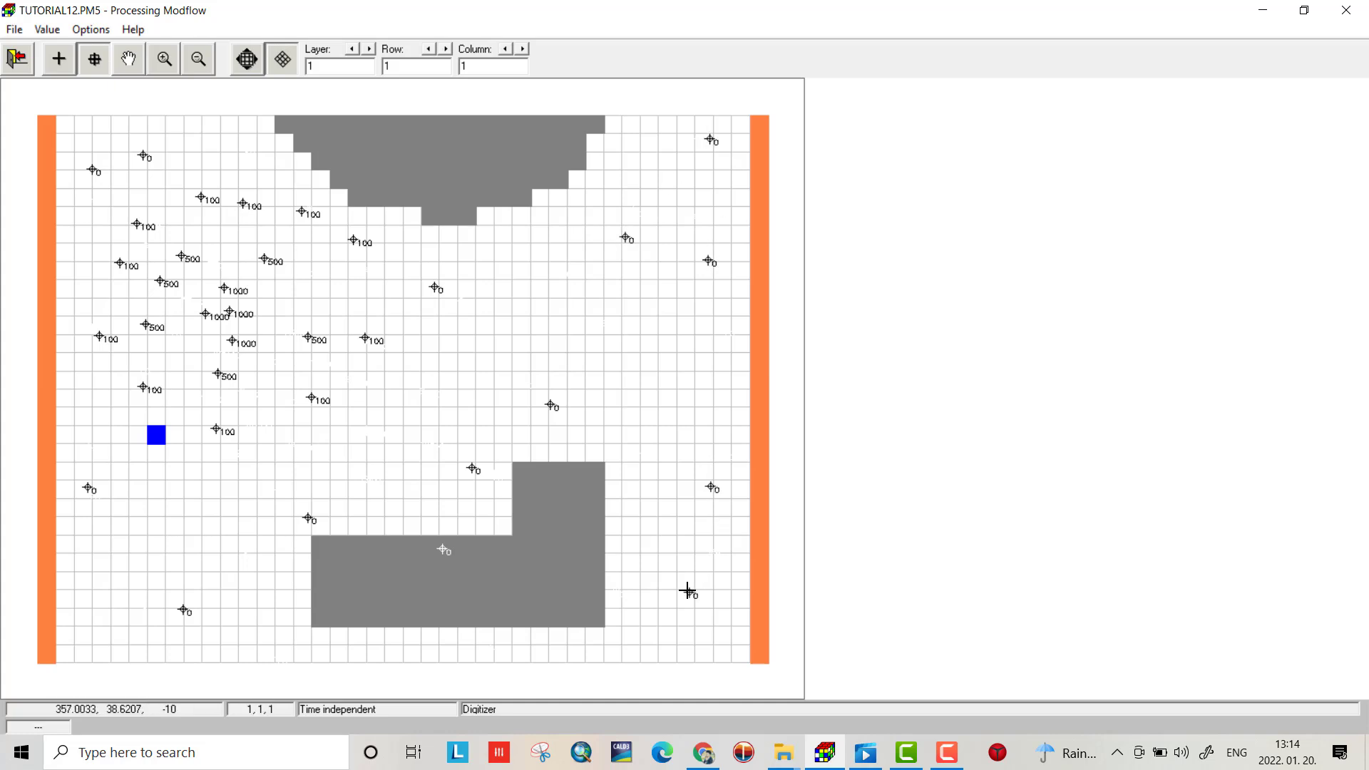
left_click(650, 362)
left_click(582, 302)
left_click(526, 250)
left_click(583, 203)
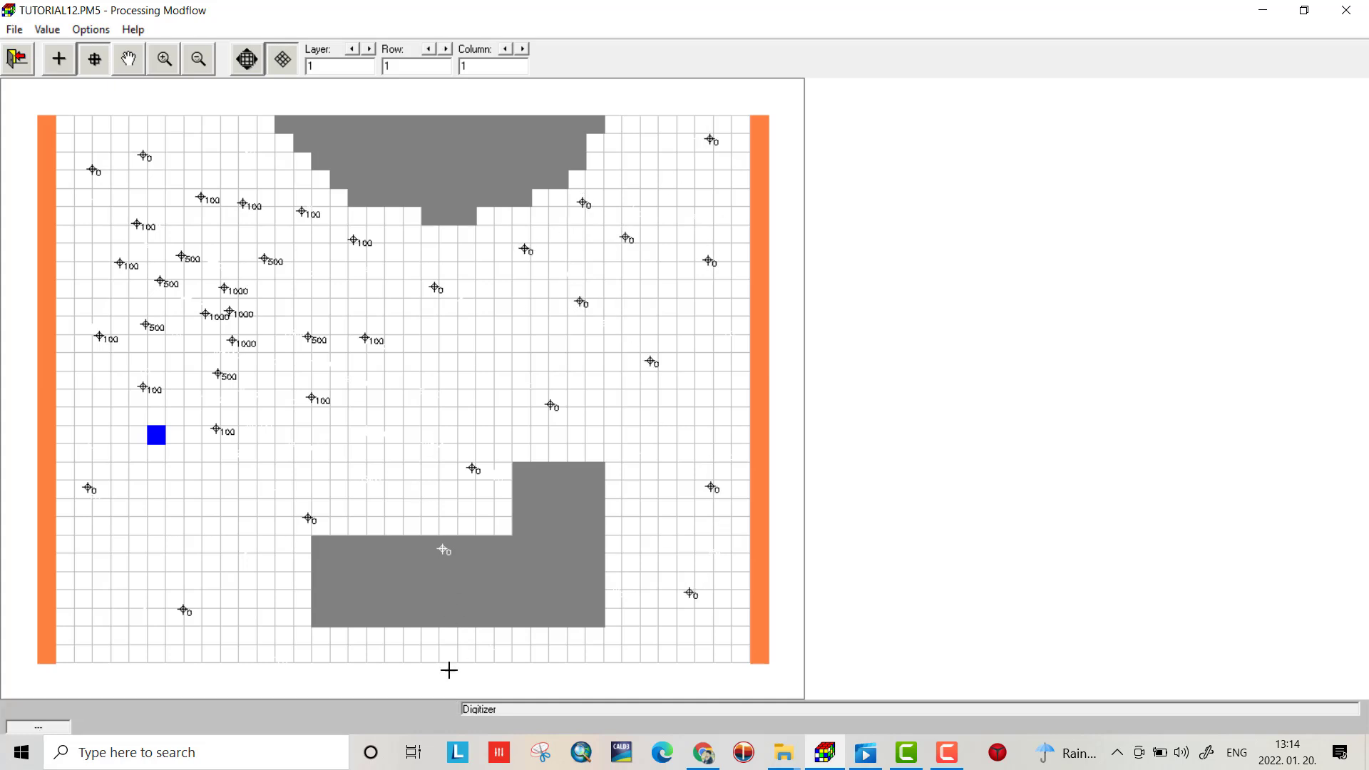
left_click(383, 642)
left_click(284, 631)
left_click(196, 506)
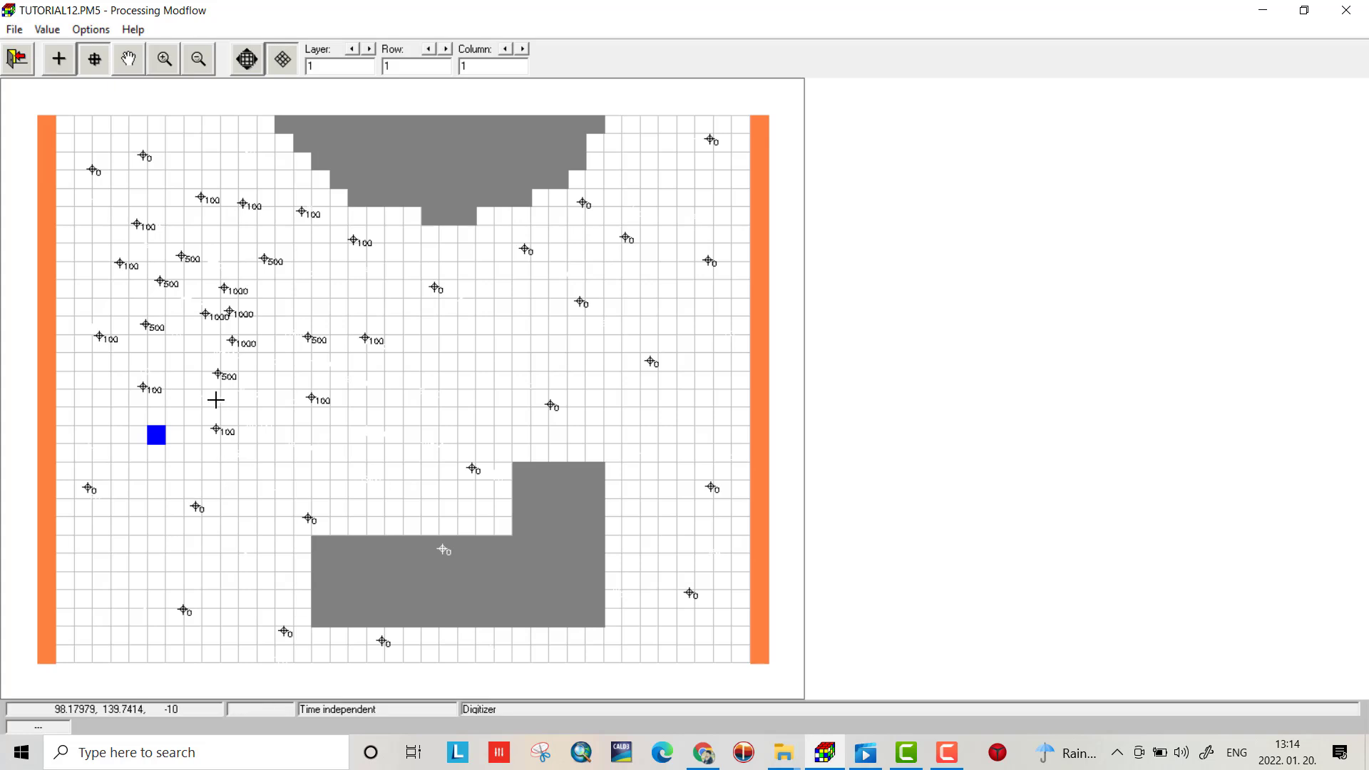
Save the second set of points as an XYZ file named consp2 and leave the Digitizer, saving its changes.
left_click(33, 27)
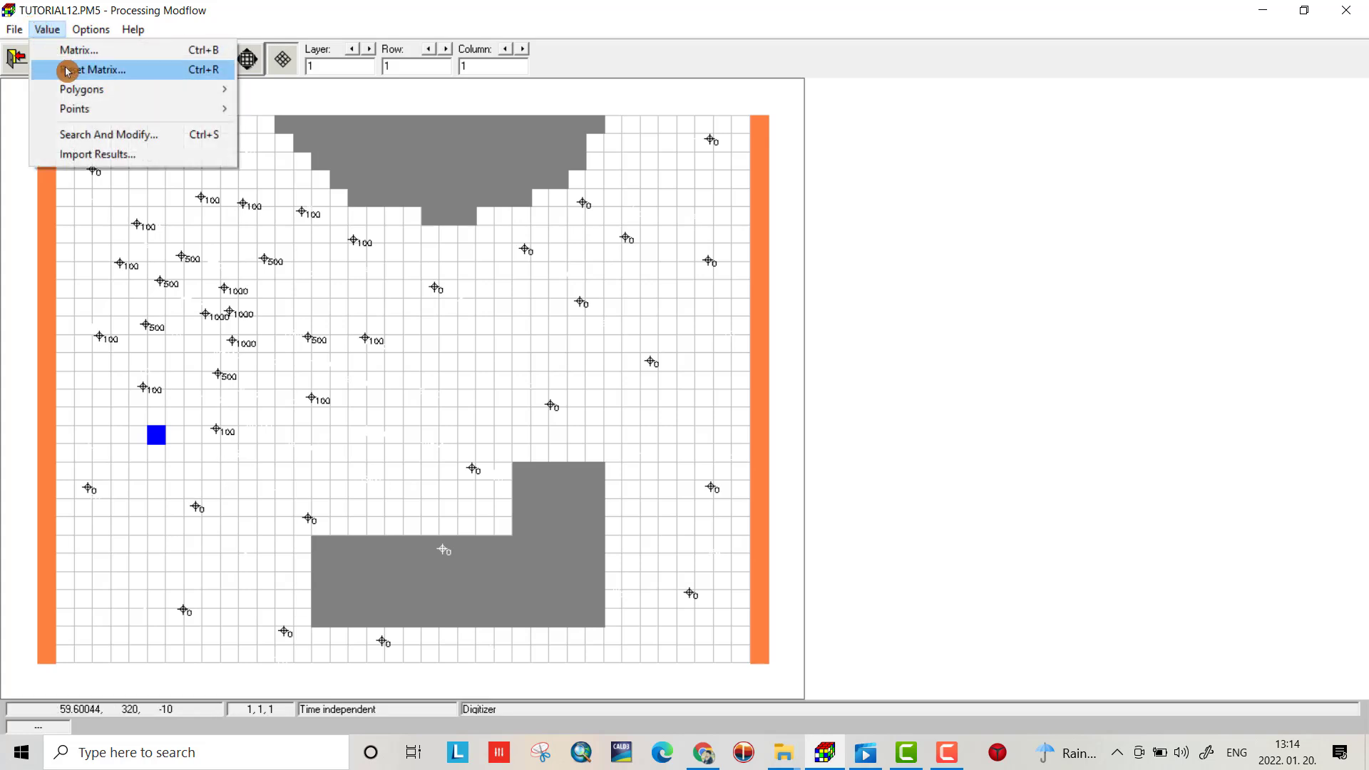
mouse_move(129, 111)
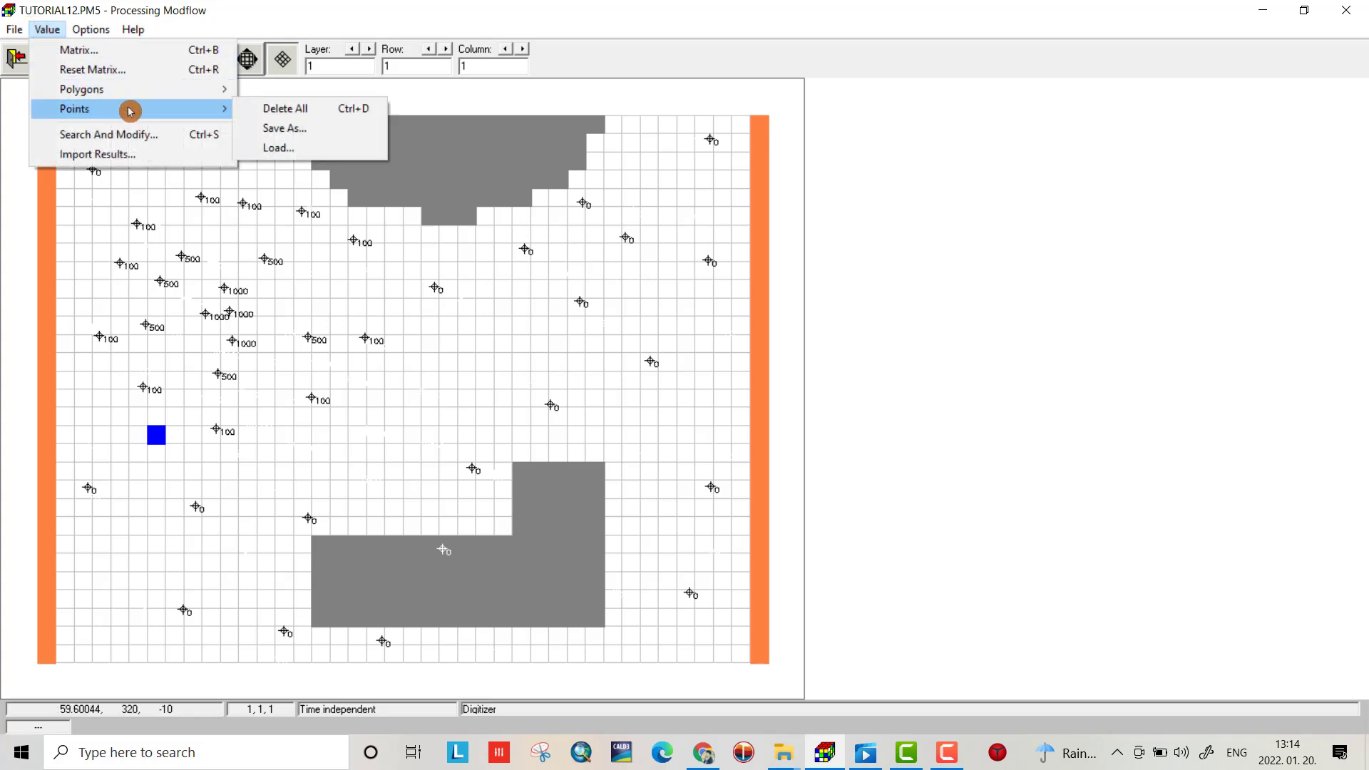
left_click(297, 133)
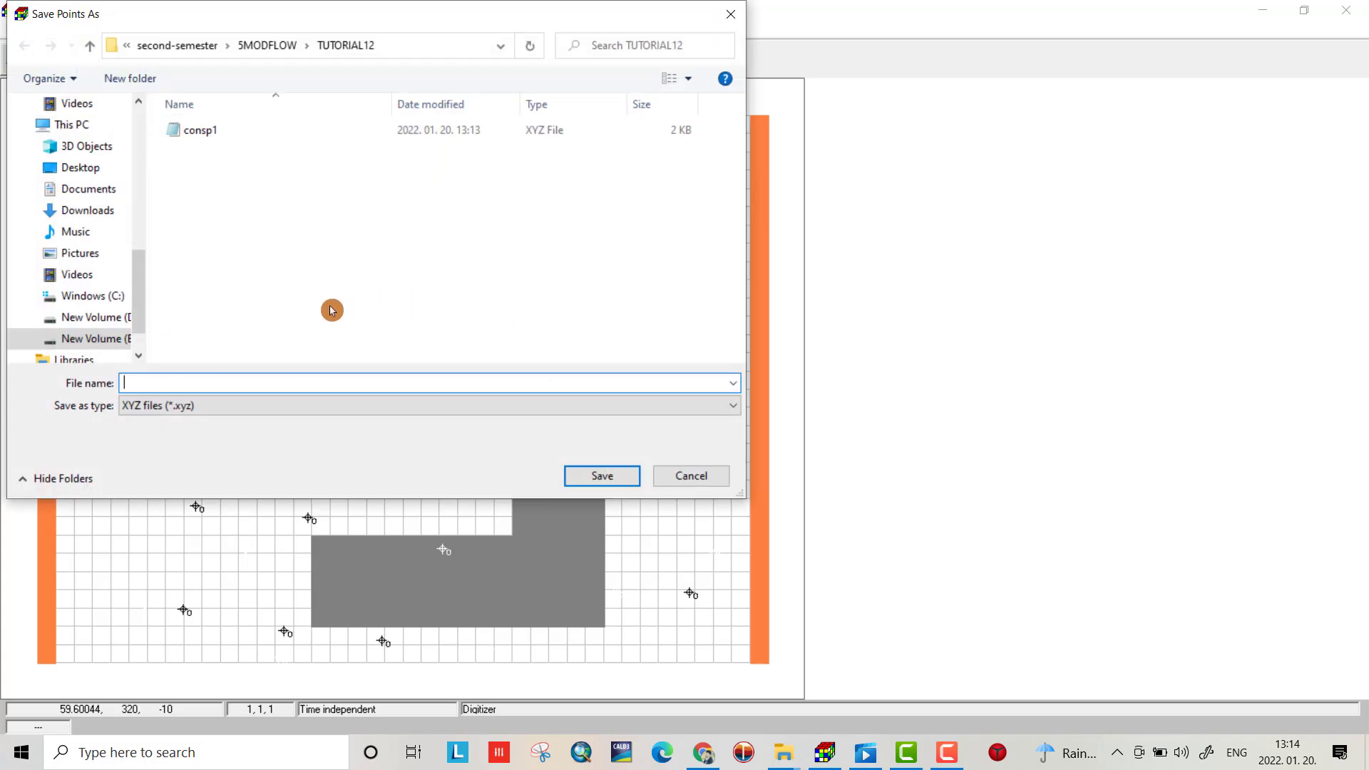
type("cons")
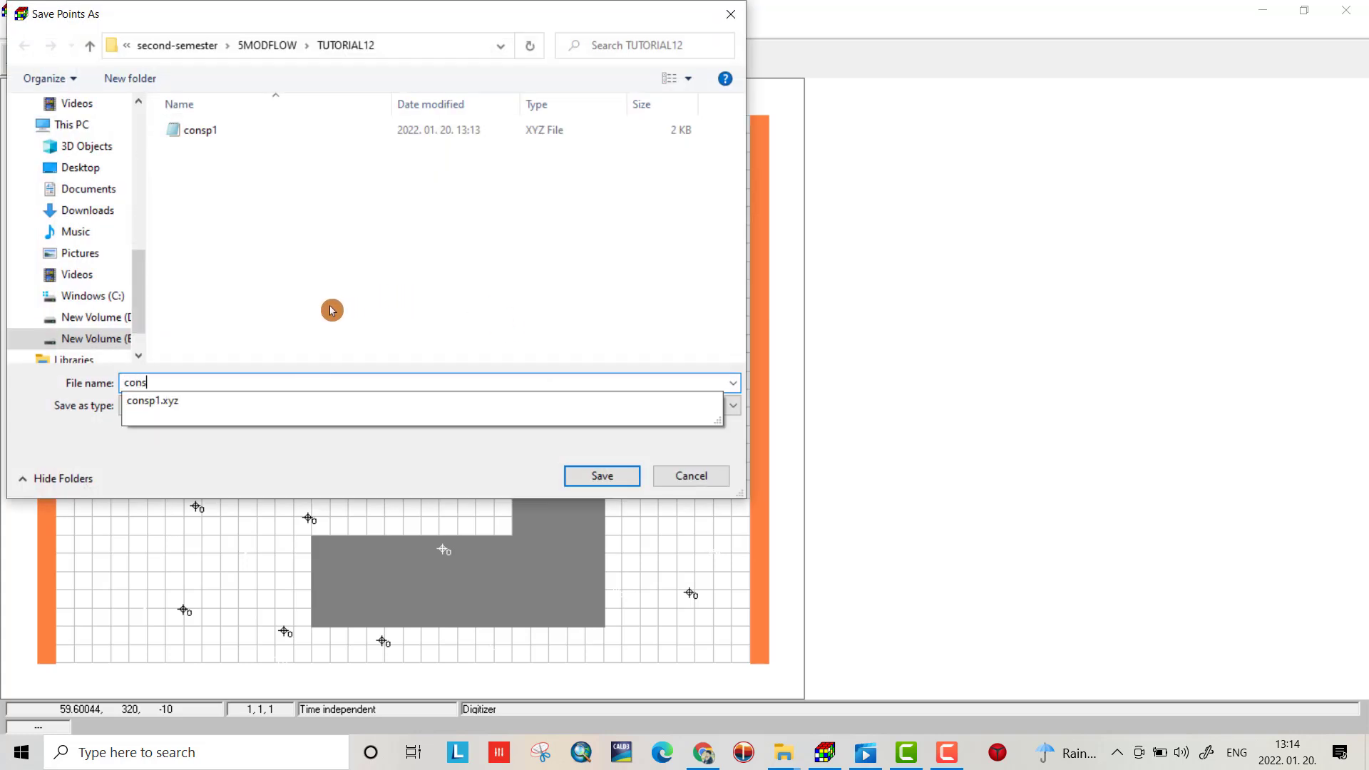
type("p2")
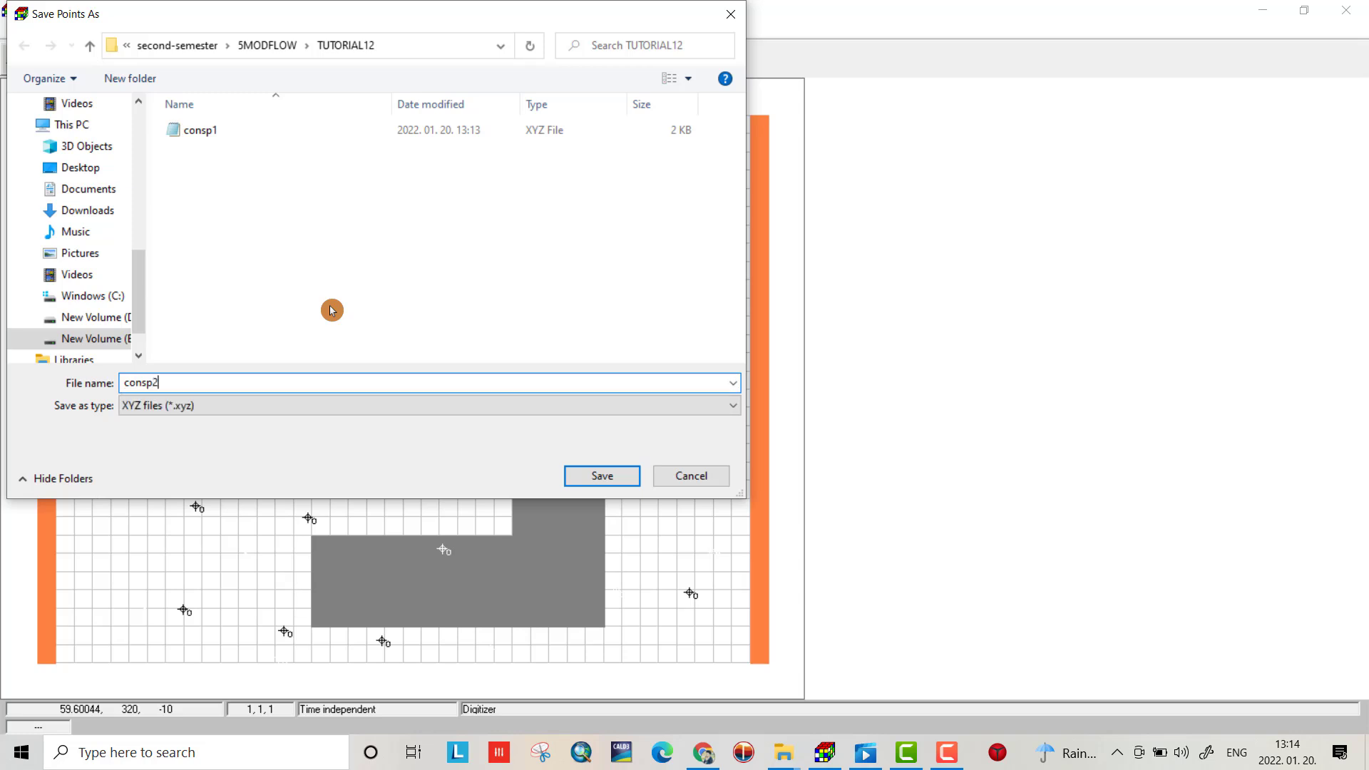
left_click(587, 480)
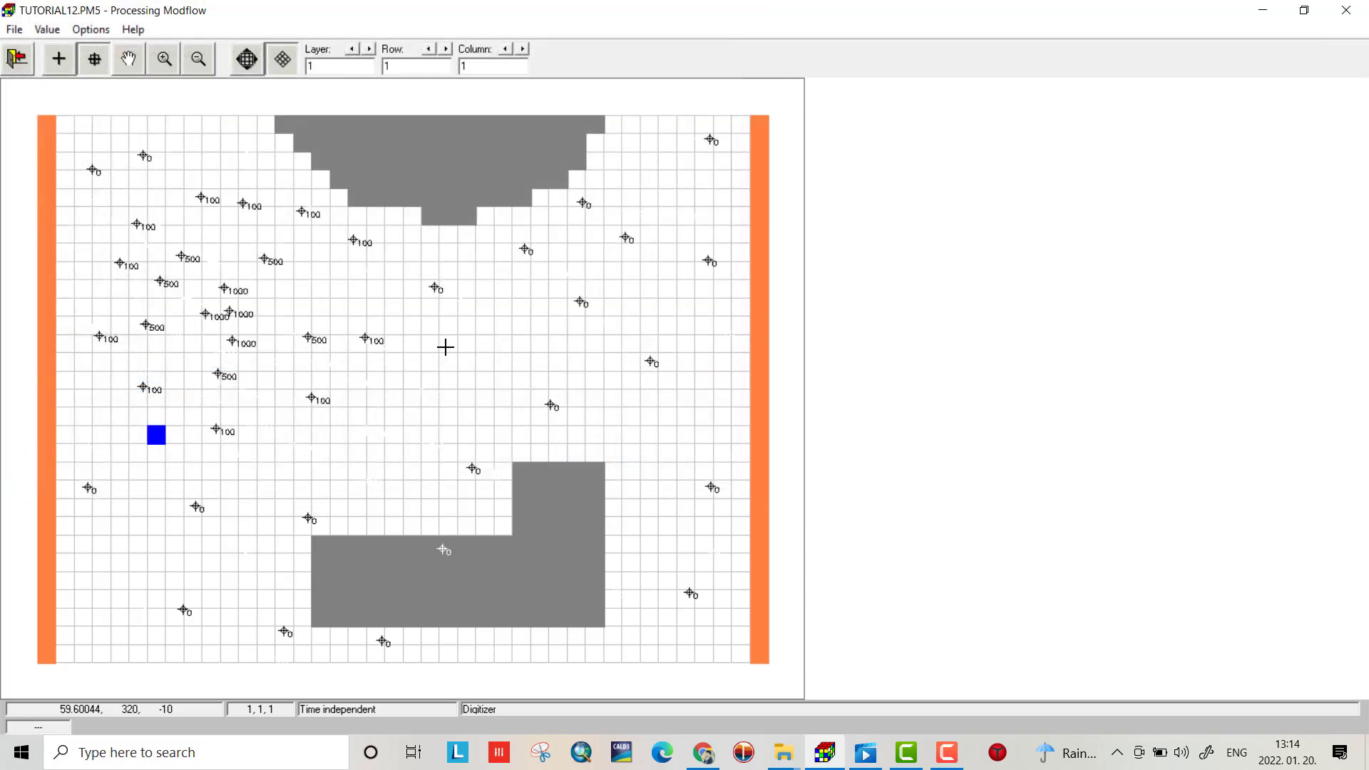
left_click(16, 57)
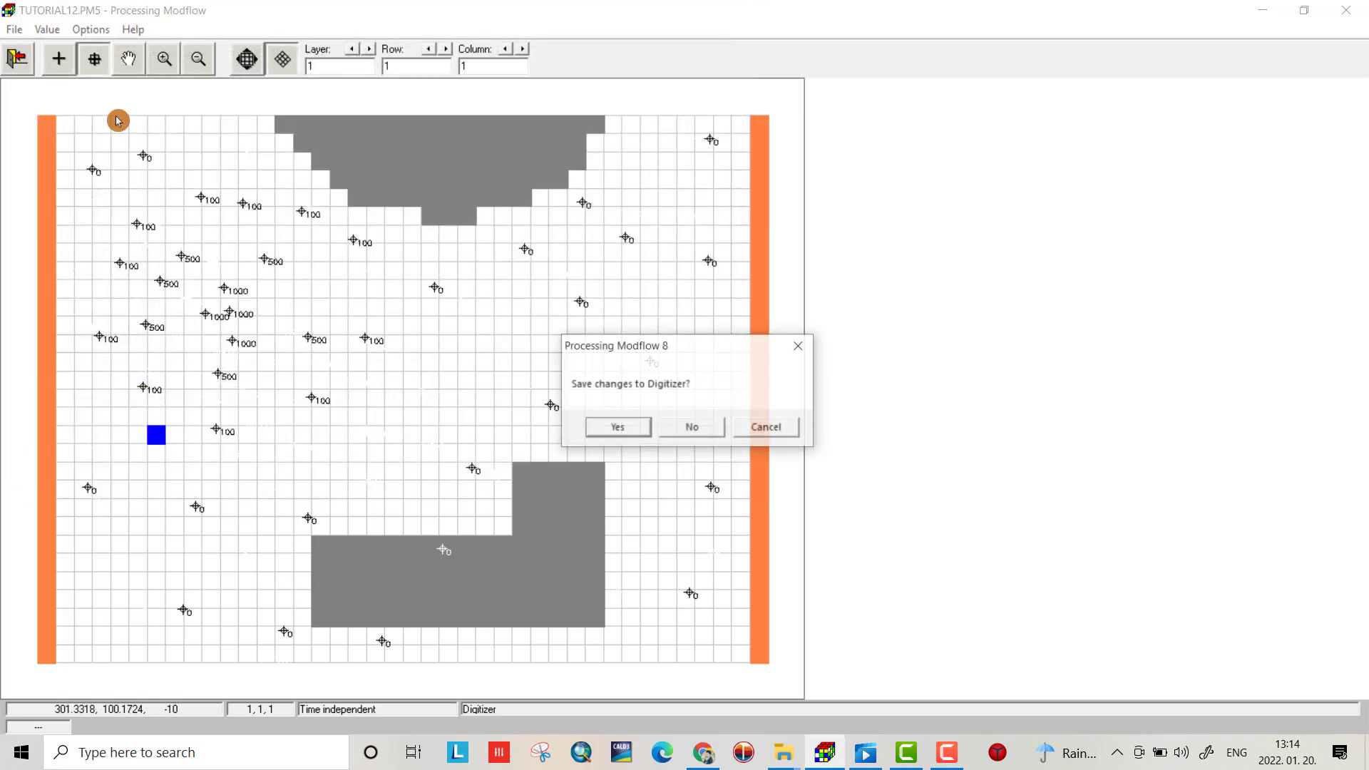
left_click(612, 428)
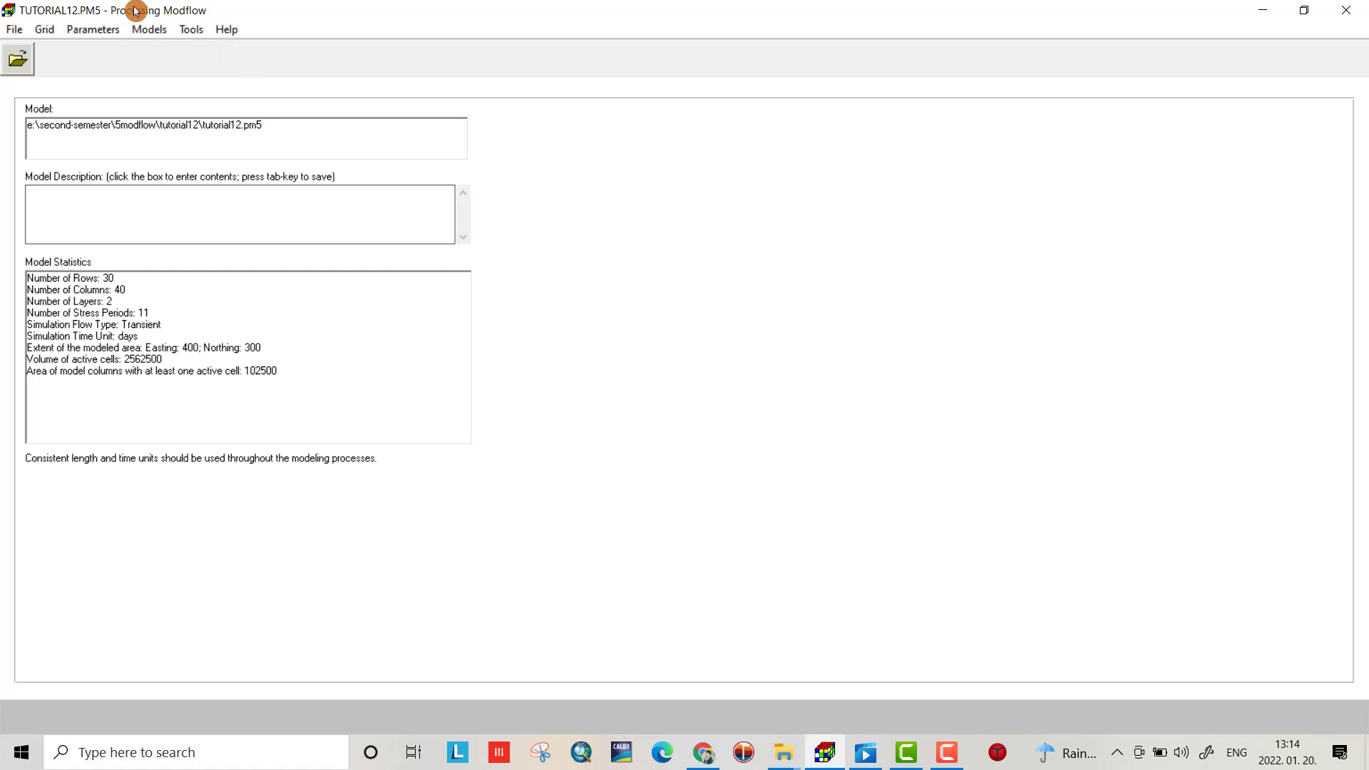
Open the Field Interpolator and set consp1 as its input file and mtx-consp1 as its output file.
left_click(191, 29)
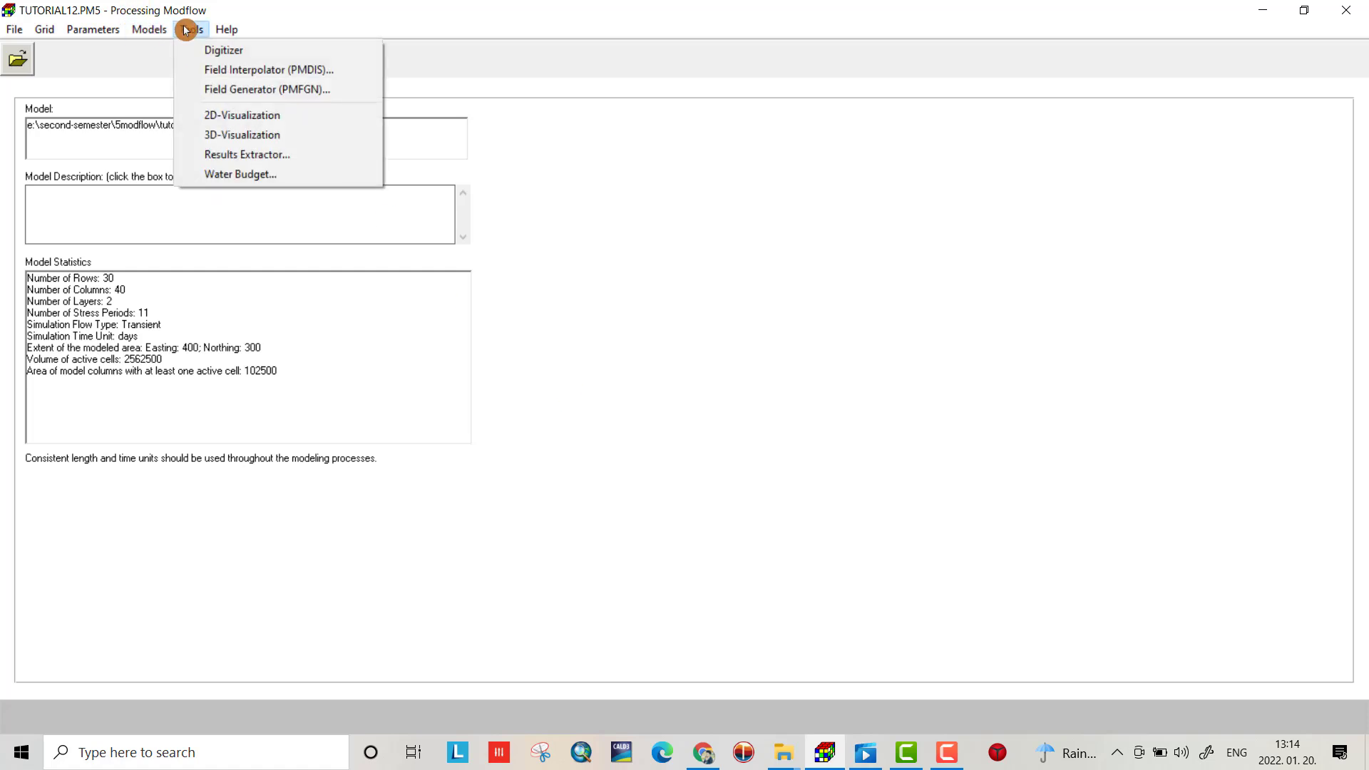
left_click(213, 67)
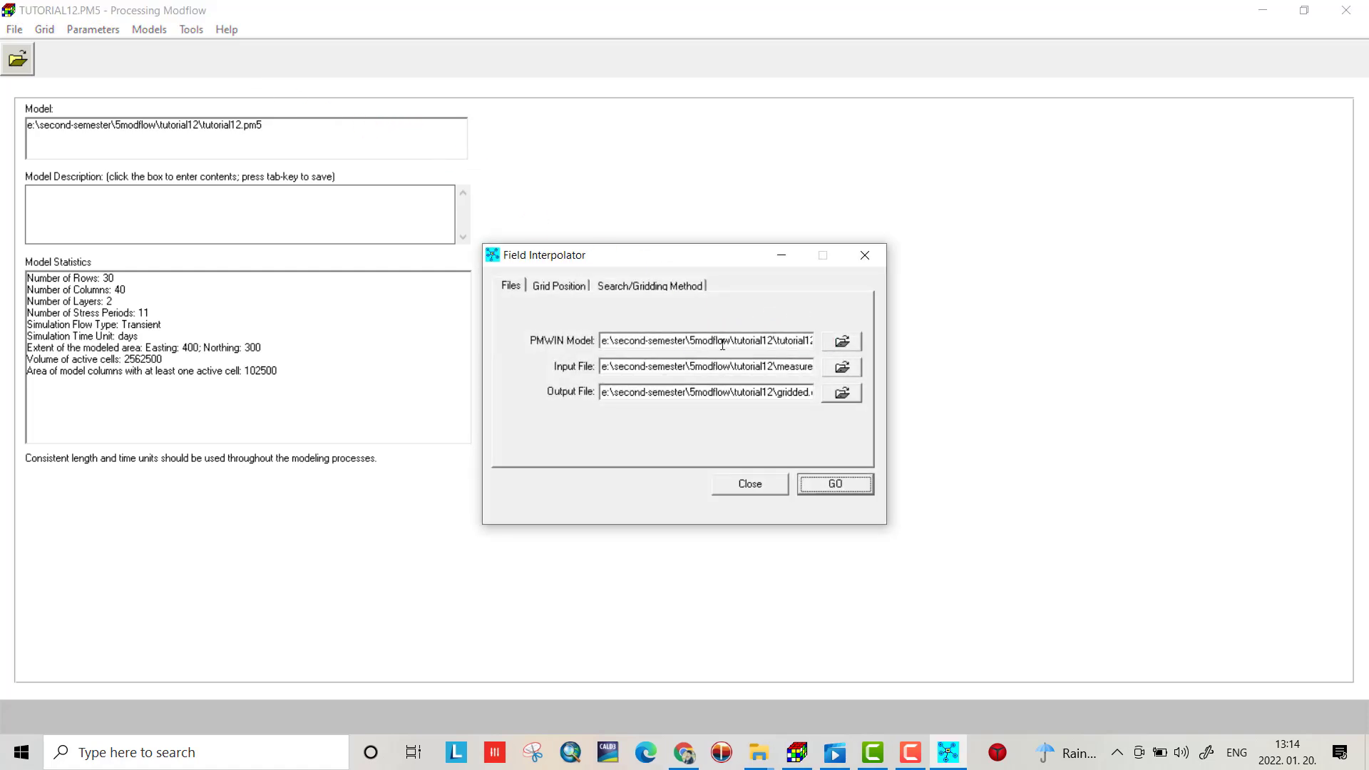
left_click(844, 369)
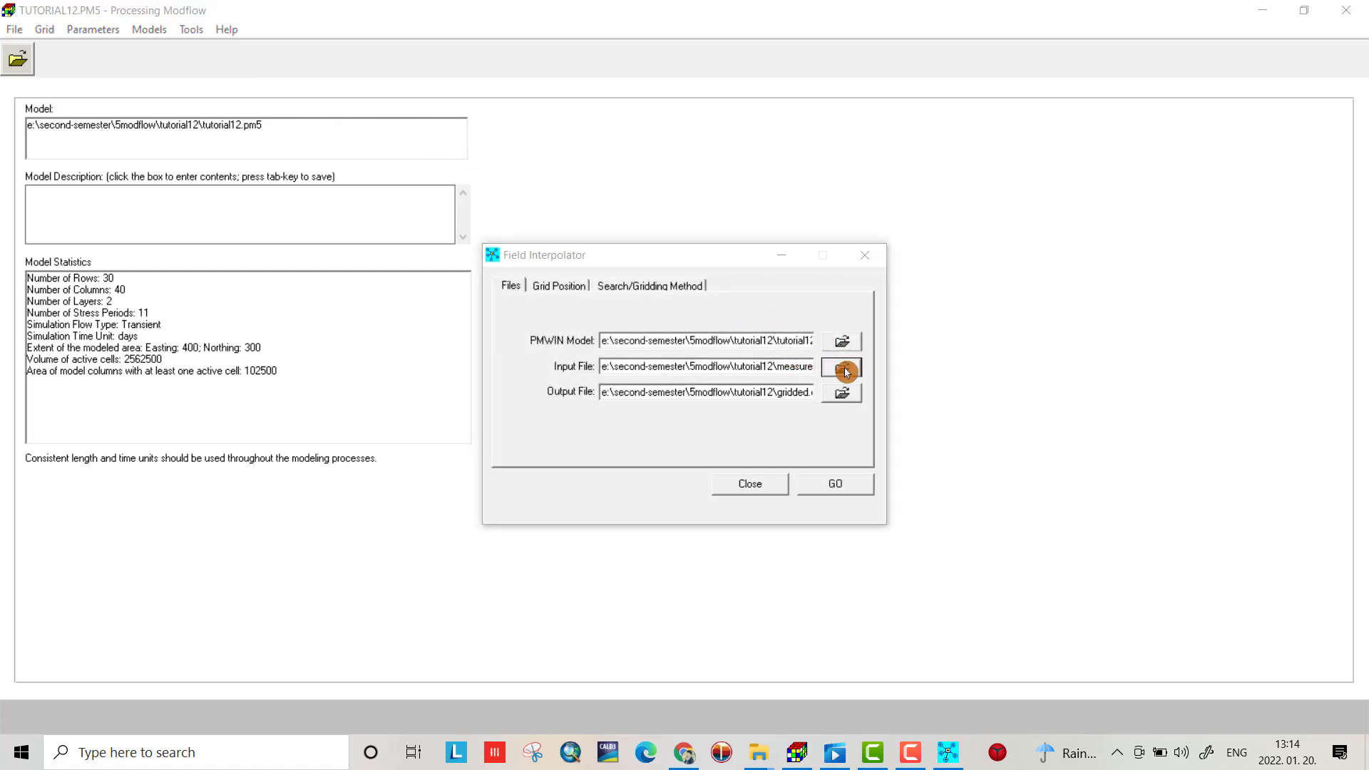
left_click(773, 373)
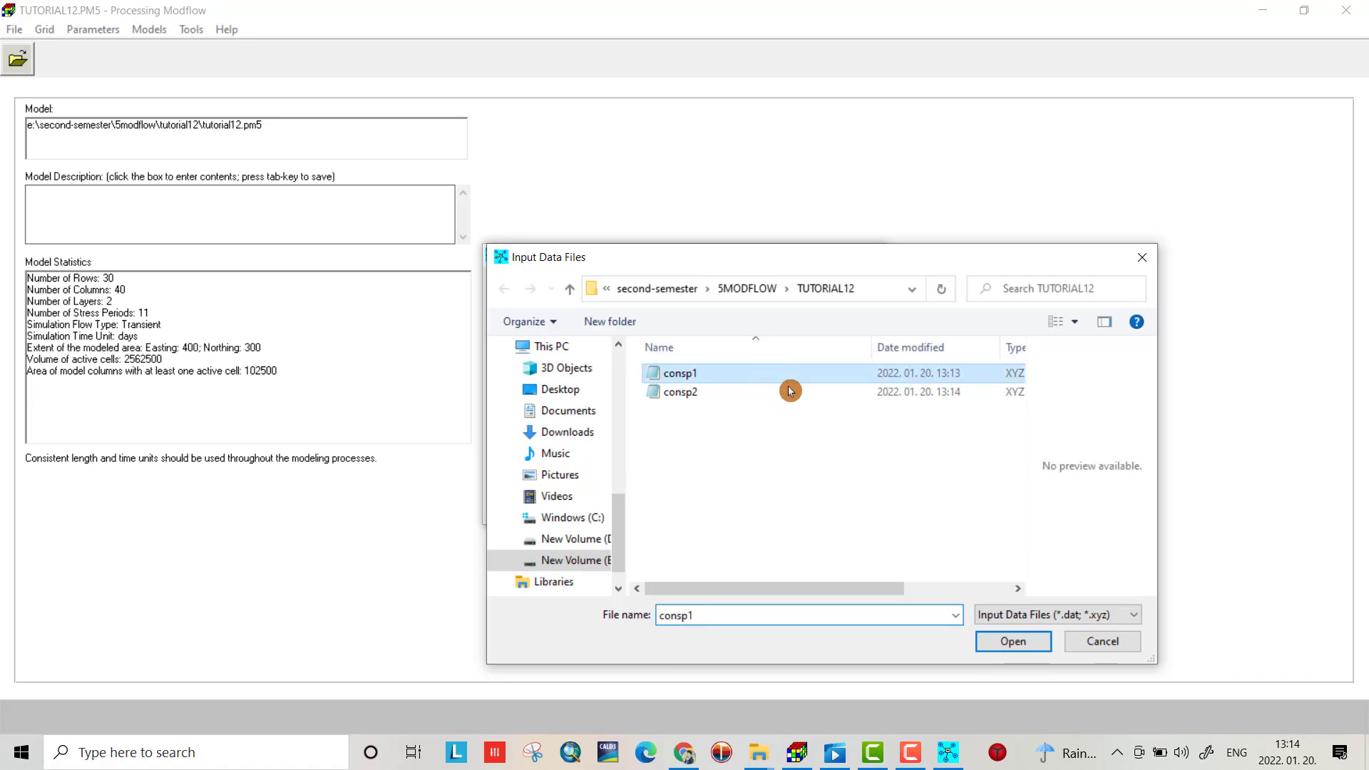
left_click(1013, 641)
left_click(841, 393)
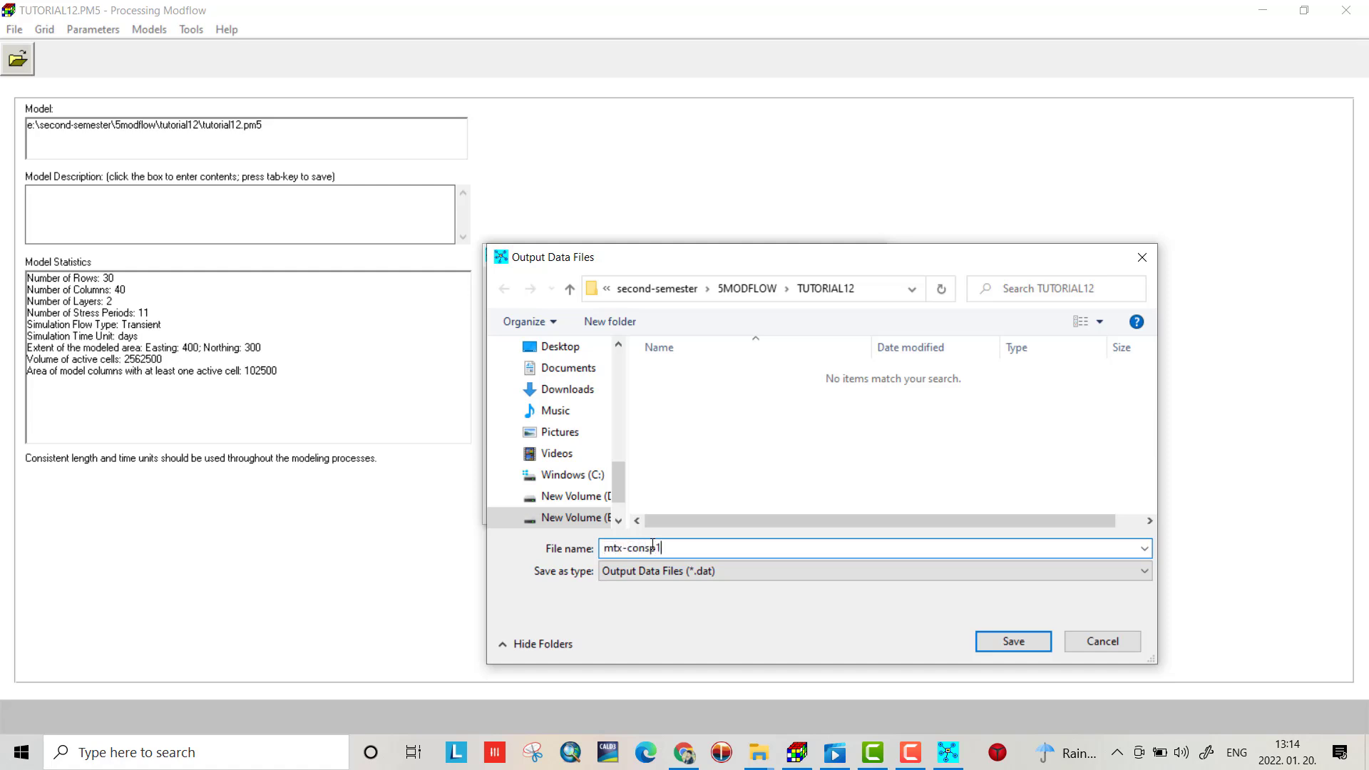
left_click(984, 650)
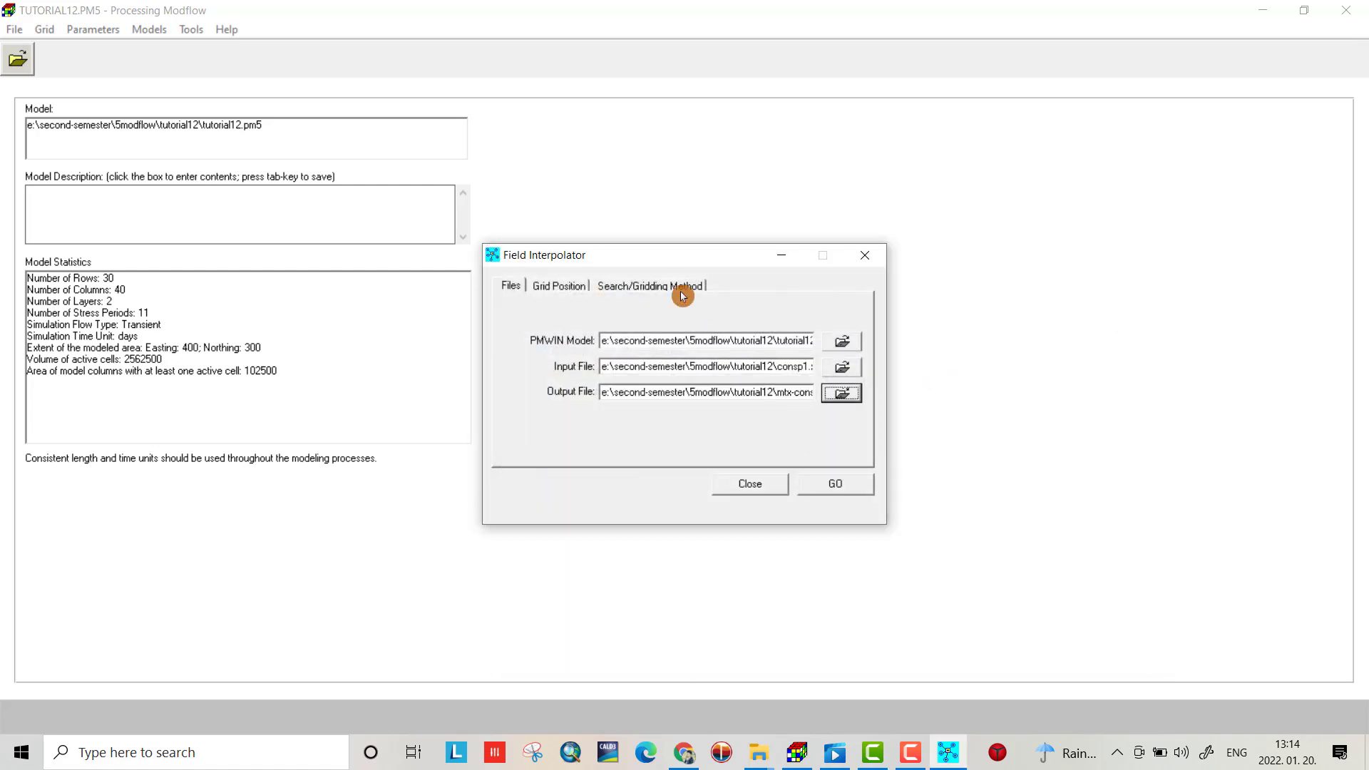
Interpolate the consp1 points using the Quadrant search method and Akima's Bivariate gridding method.
left_click(682, 295)
left_click(759, 327)
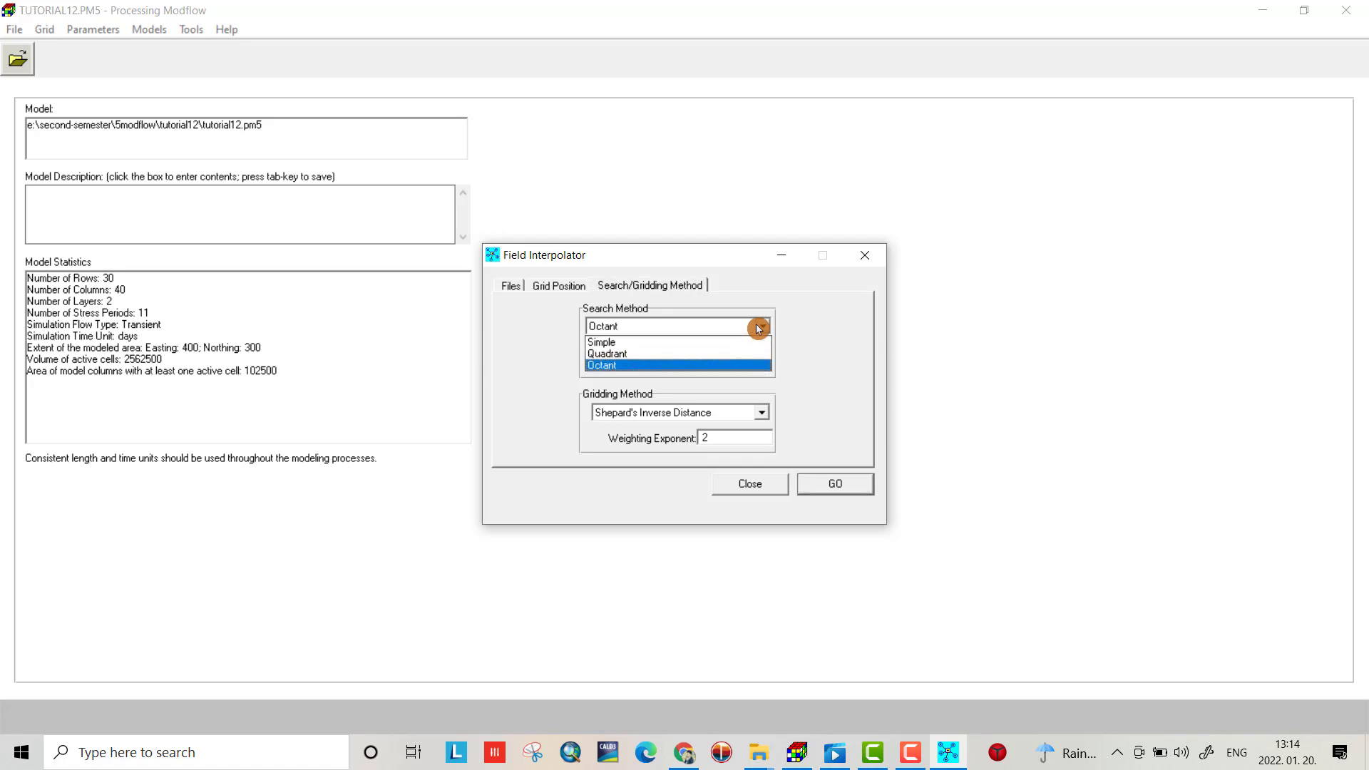
left_click(724, 353)
left_click(762, 412)
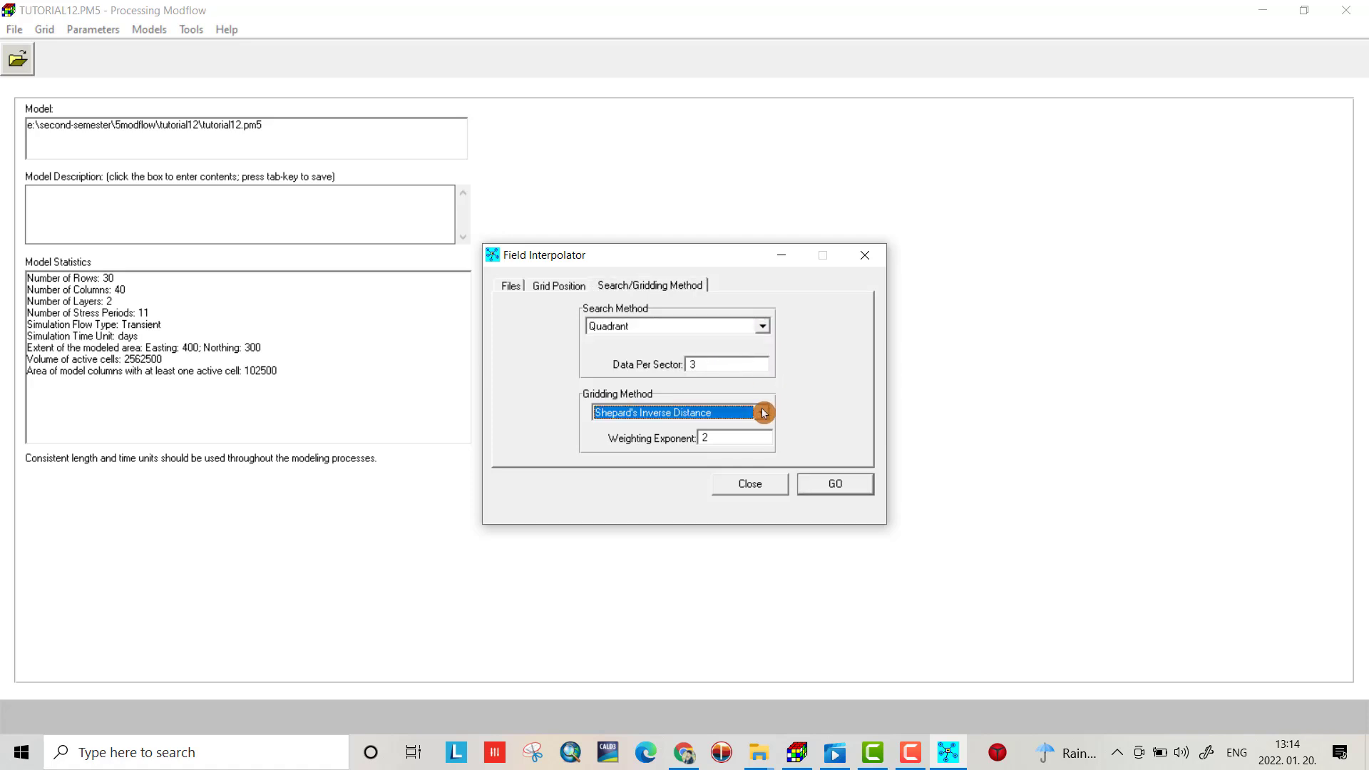
left_click(699, 435)
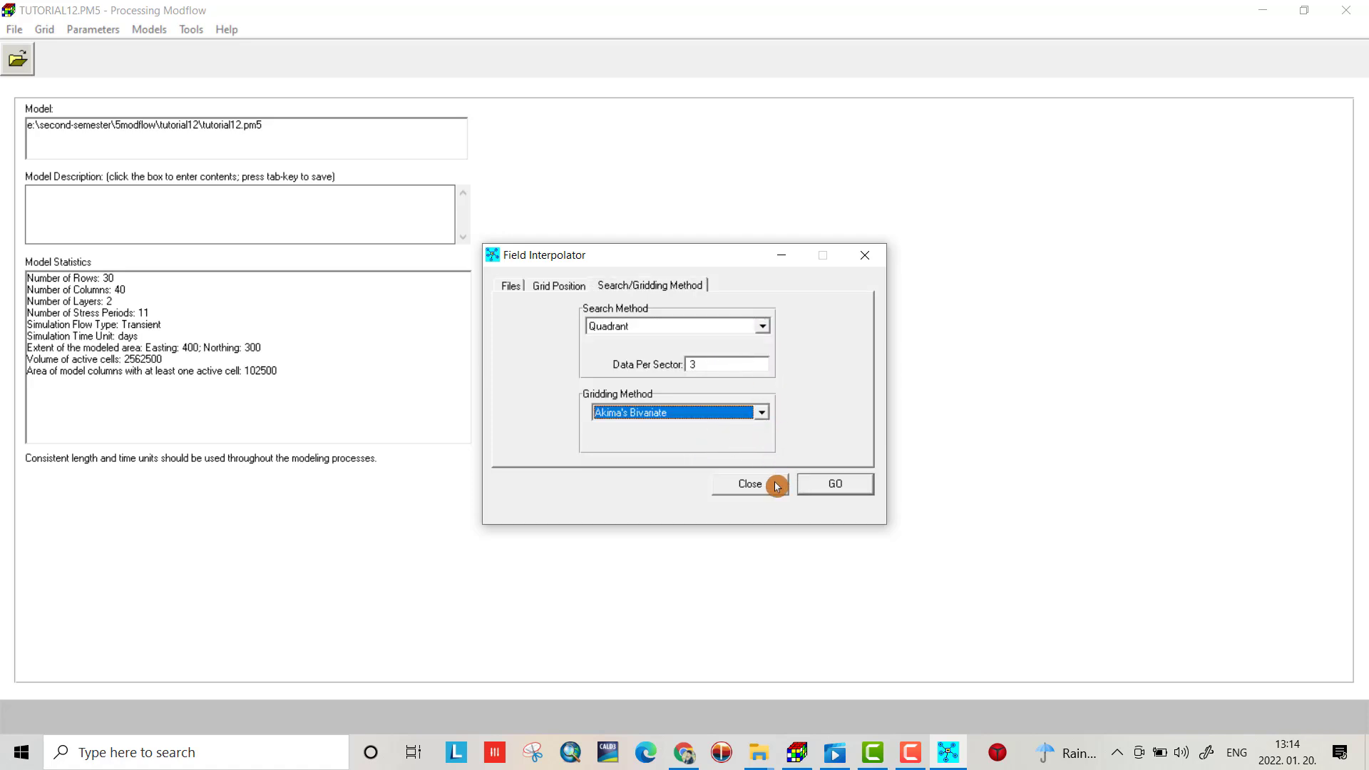
left_click(820, 486)
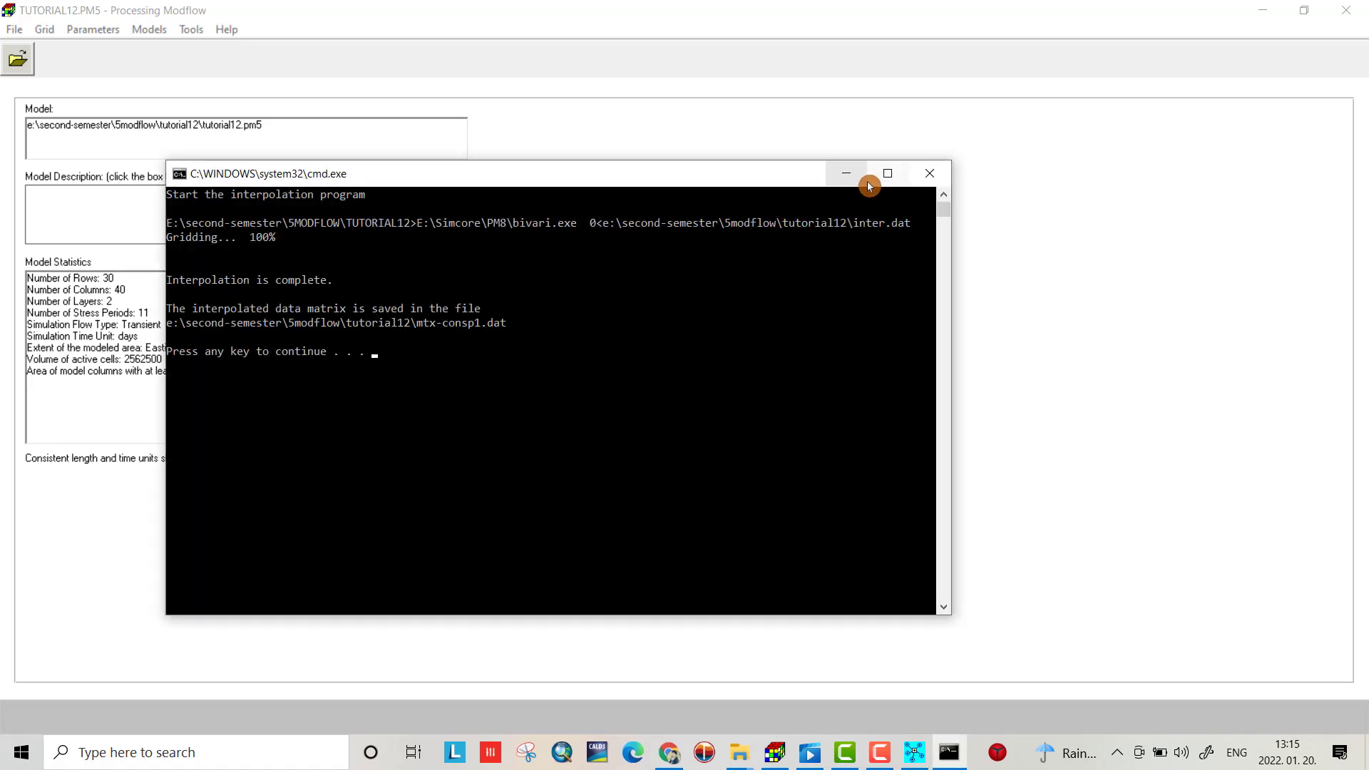
key("Return")
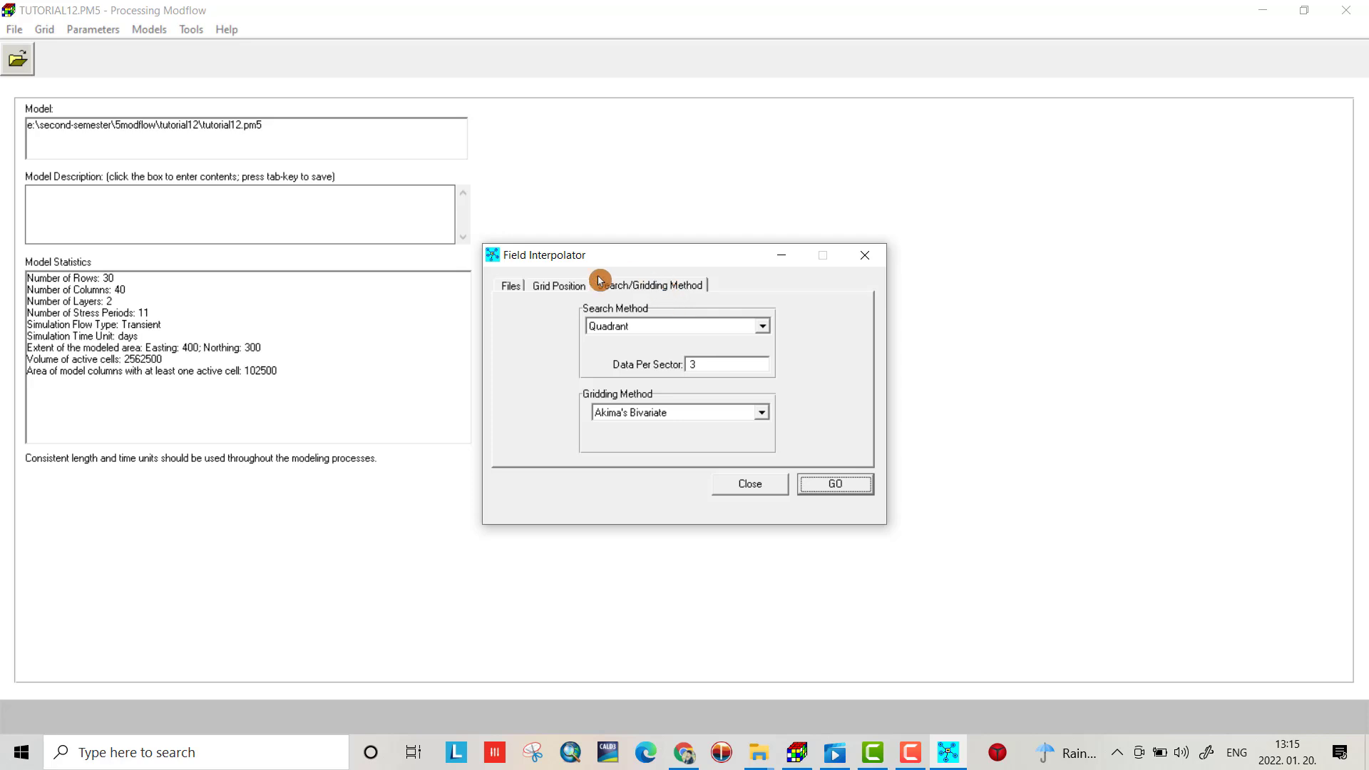
Interpolate the consp2 input file into the output file mtx-consp2.dat with the same method, and close the Field Interpolator.
left_click(510, 286)
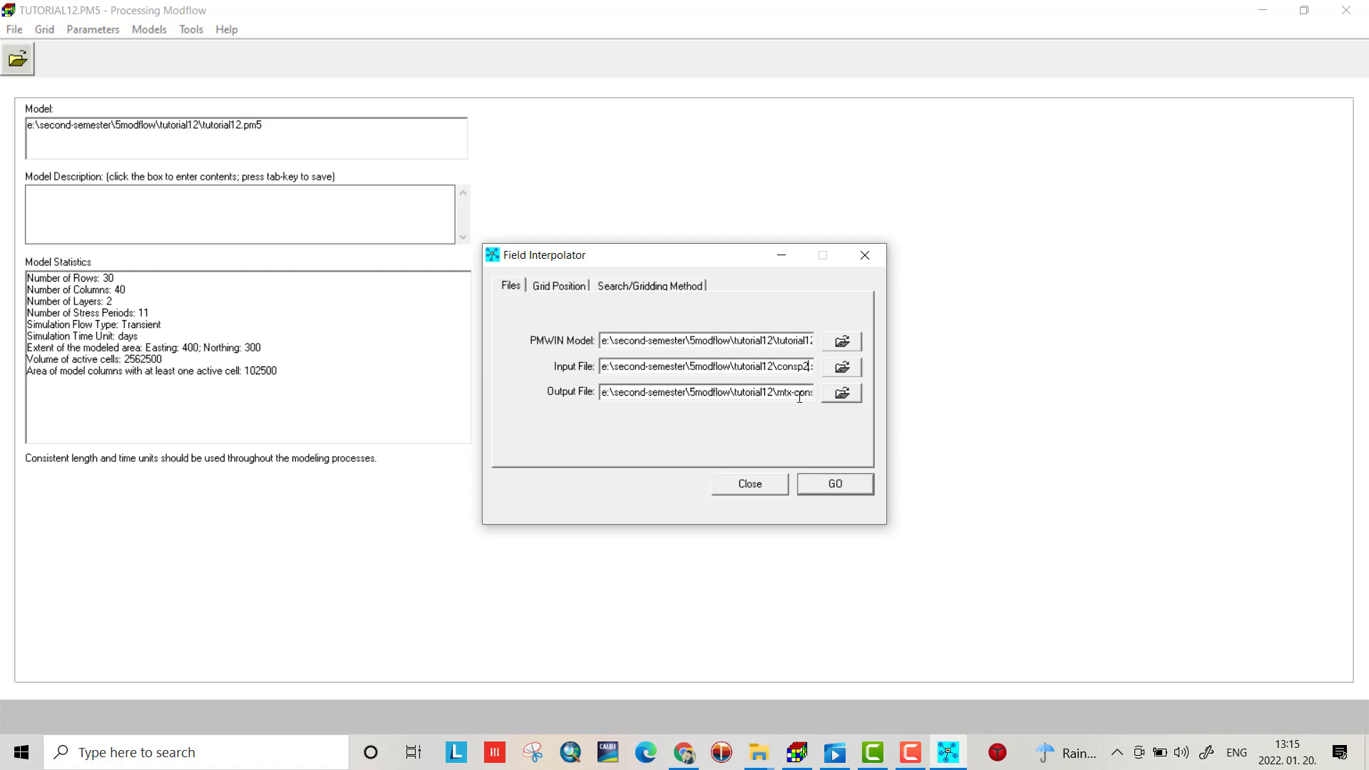
left_click_drag(799, 397, 829, 401)
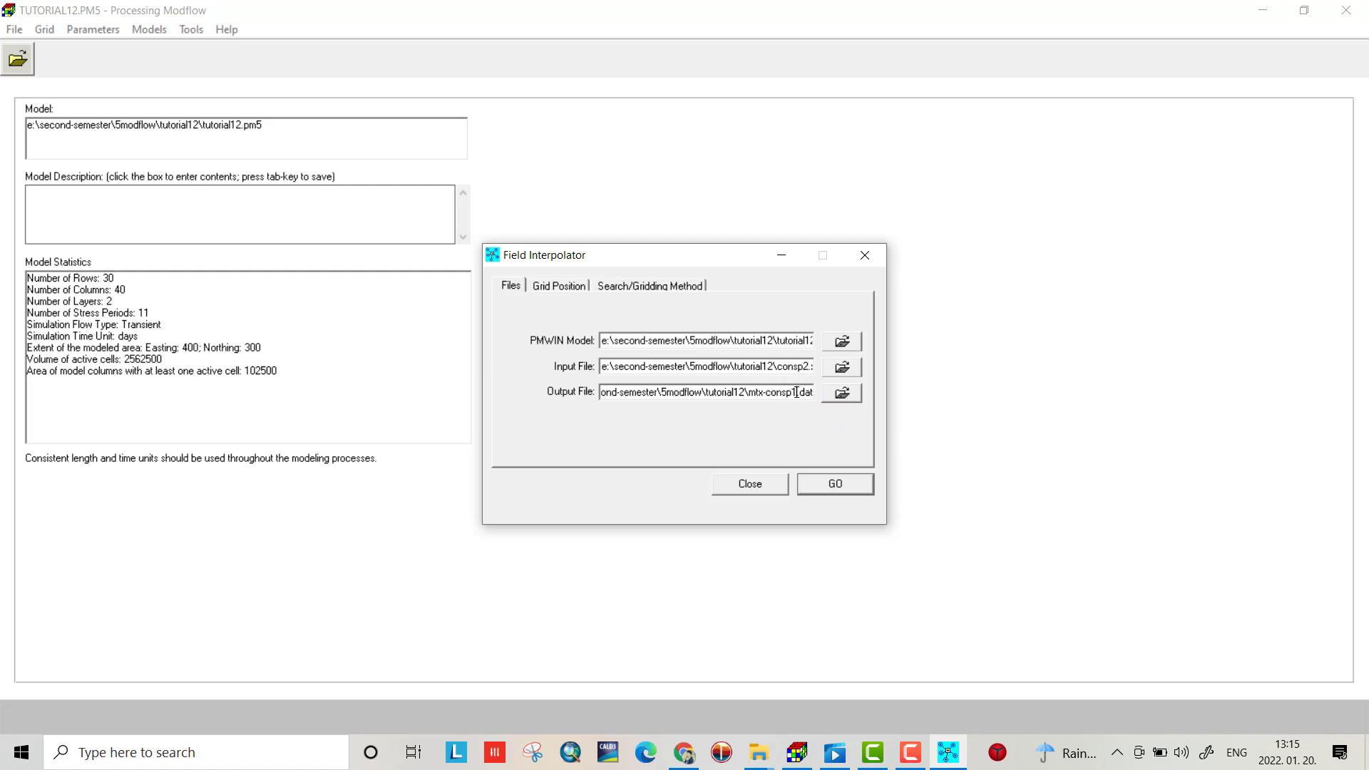
type("2")
left_click(838, 487)
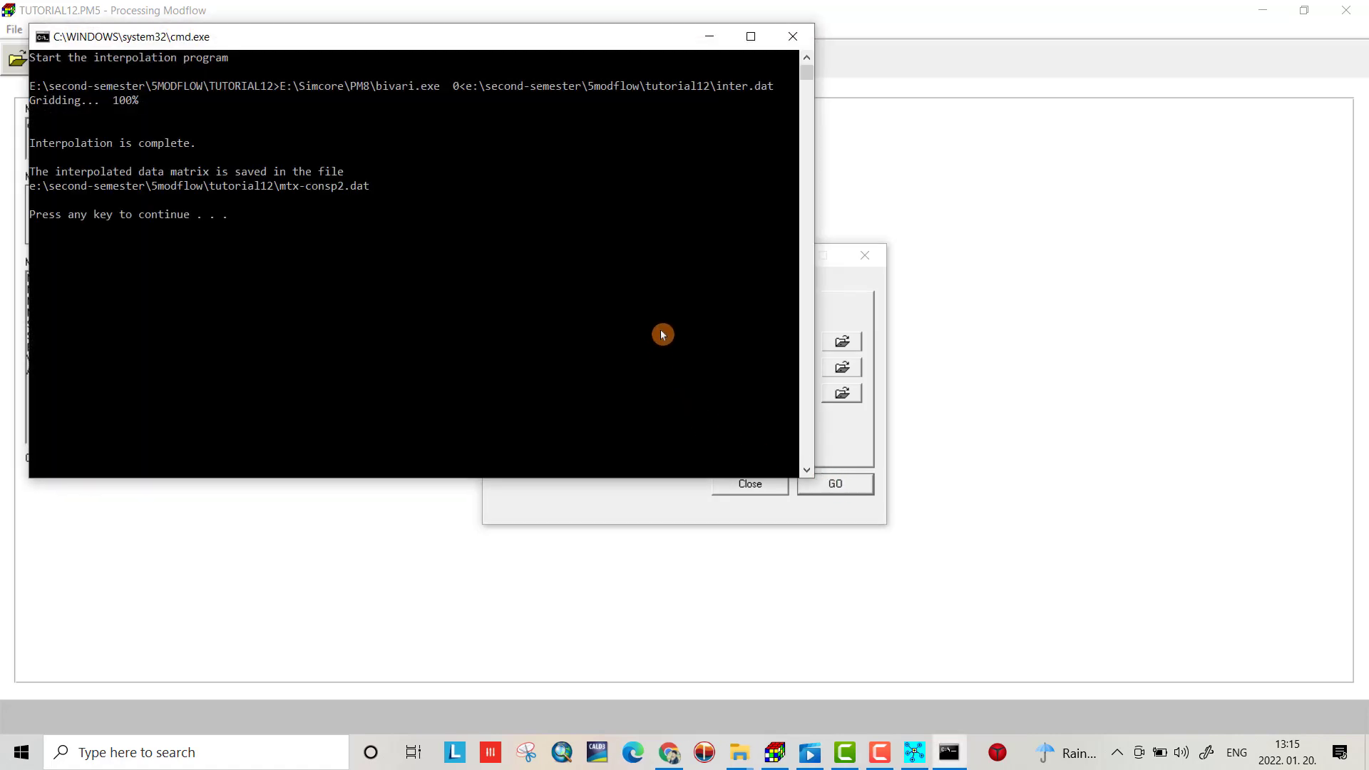
left_click(793, 36)
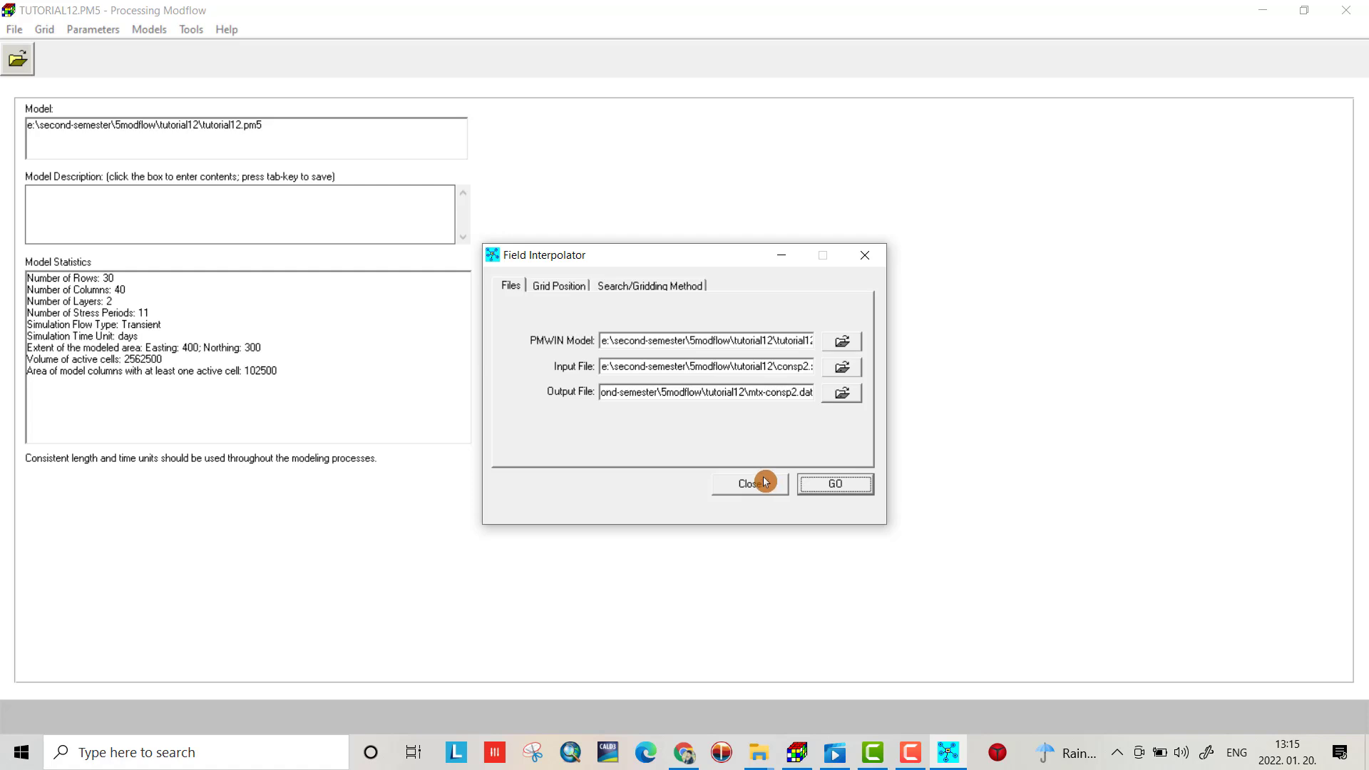
left_click(863, 254)
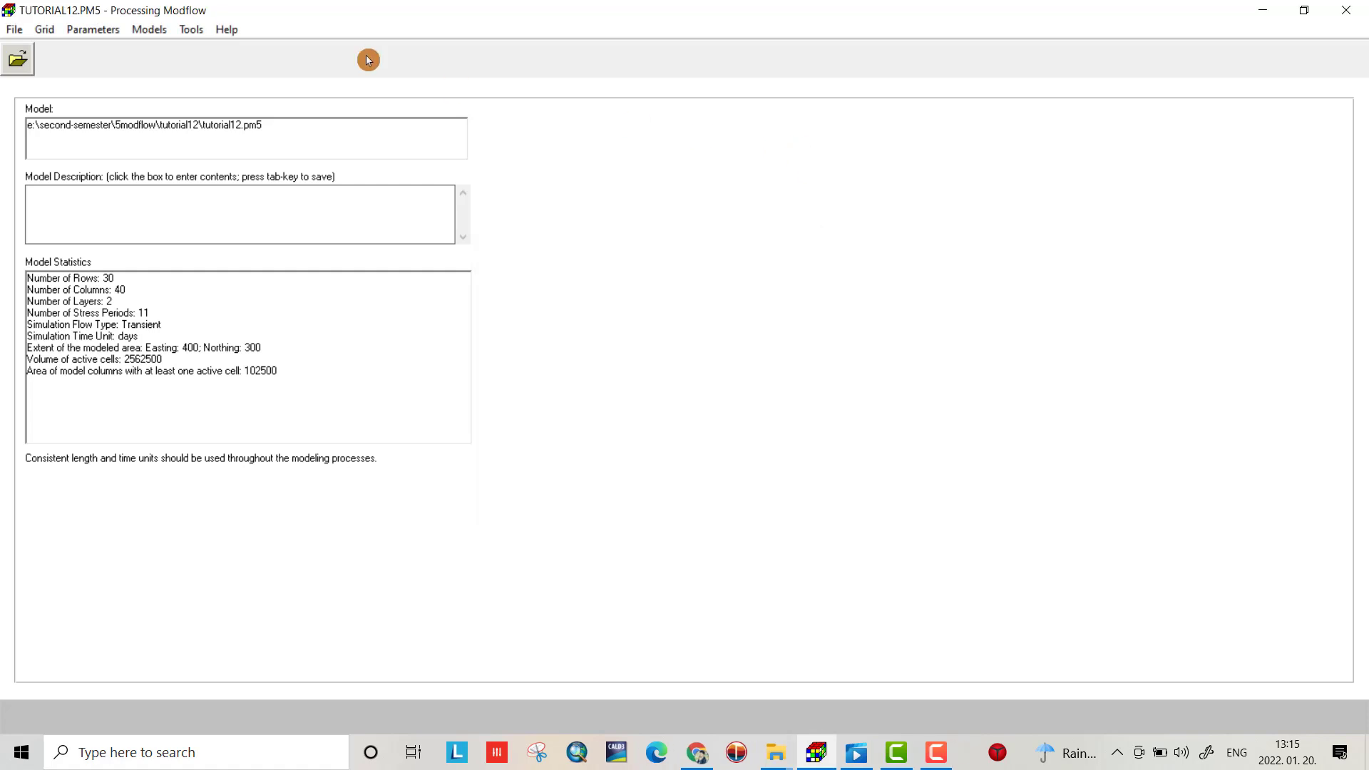
Open the MT3DMS initial concentration of species sp1 for editing on the grid.
left_click(163, 29)
mouse_move(192, 121)
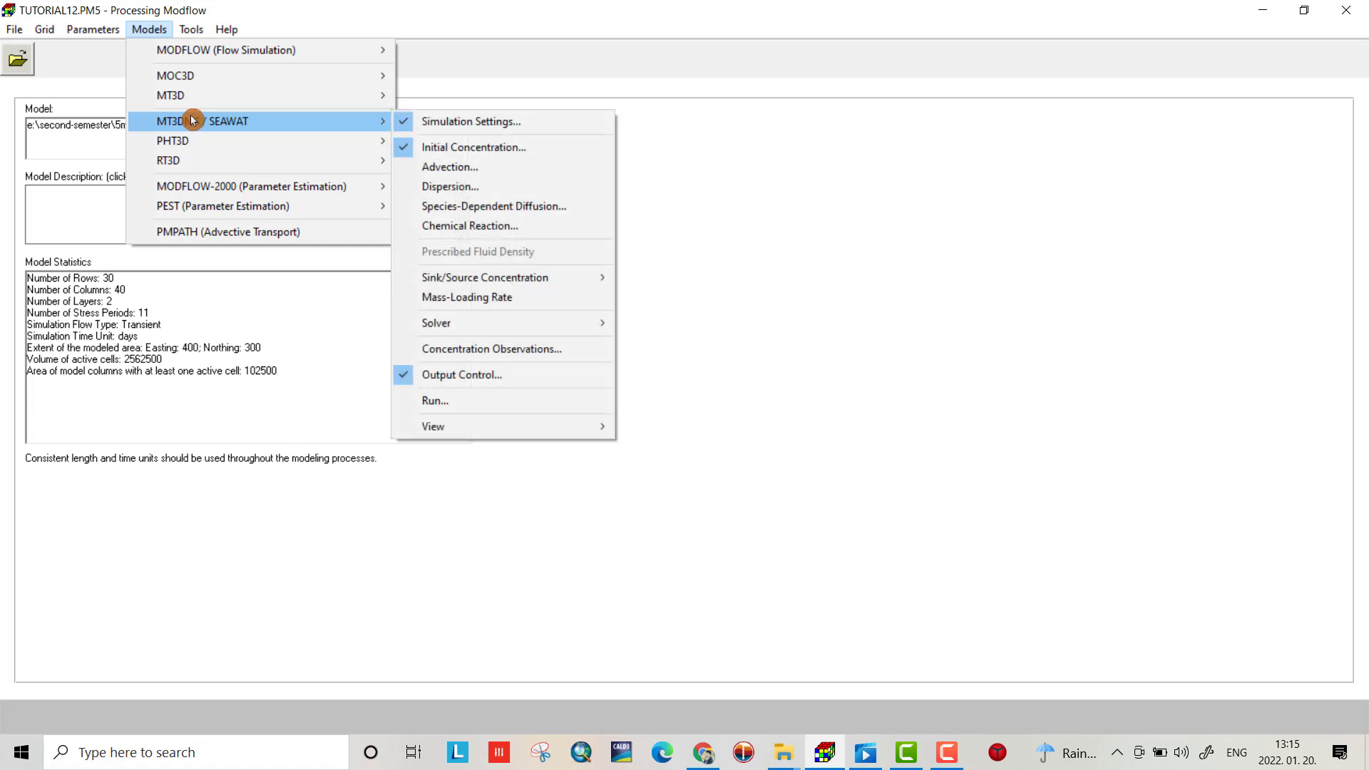
left_click(424, 146)
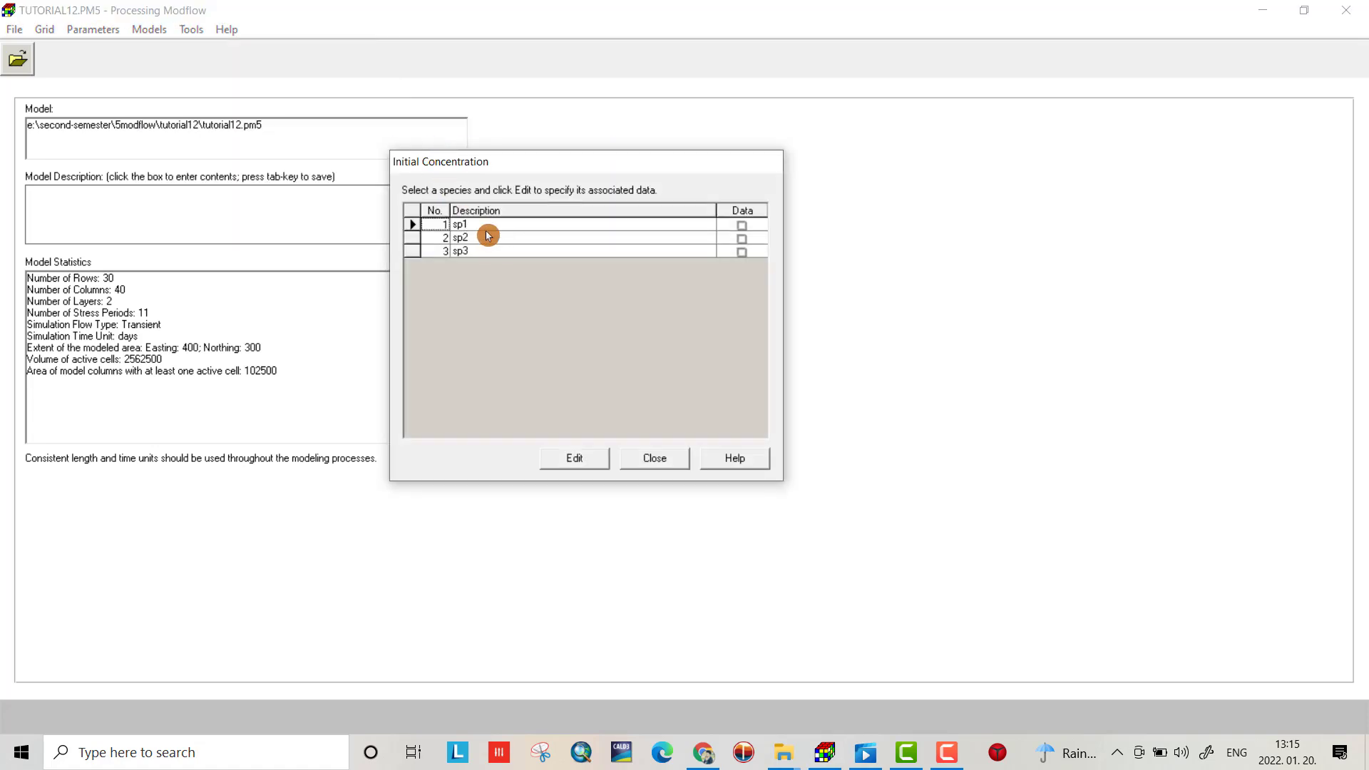
left_click(483, 227)
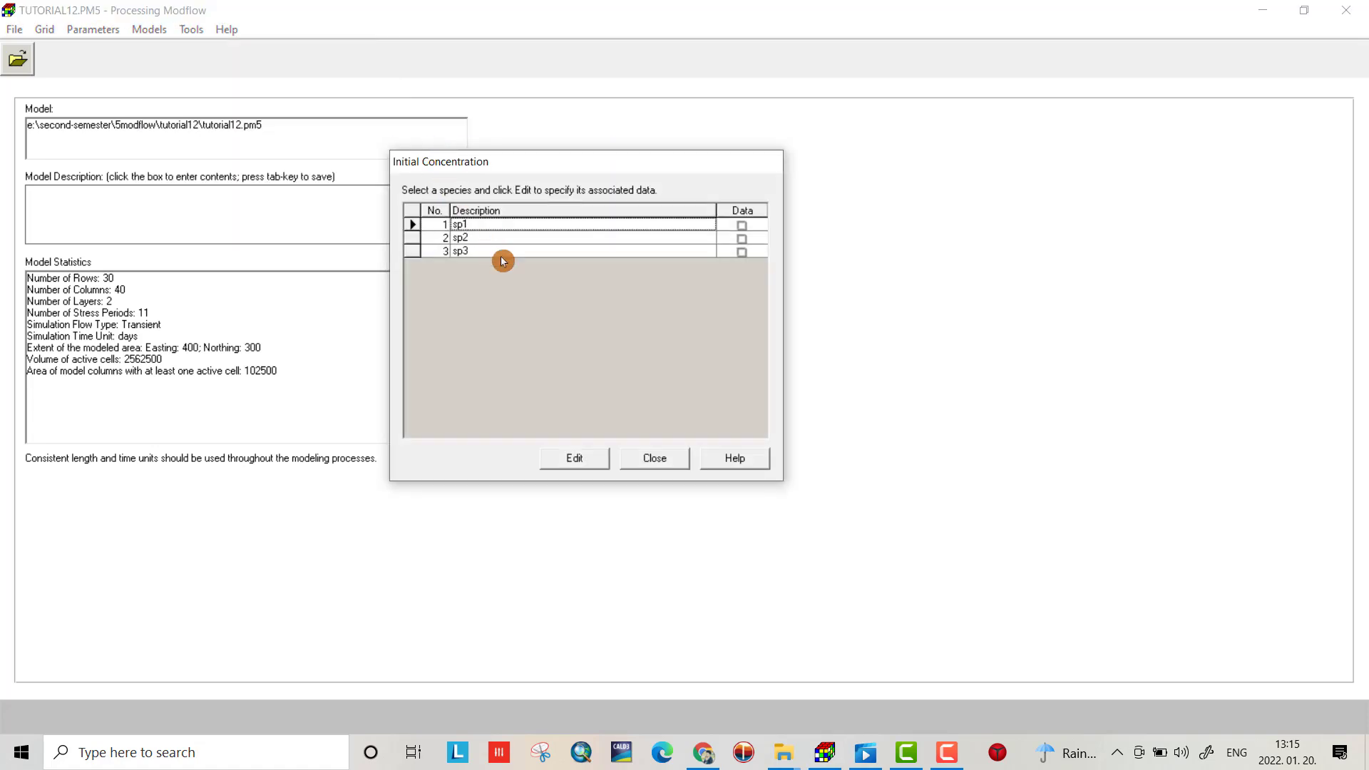
left_click(577, 459)
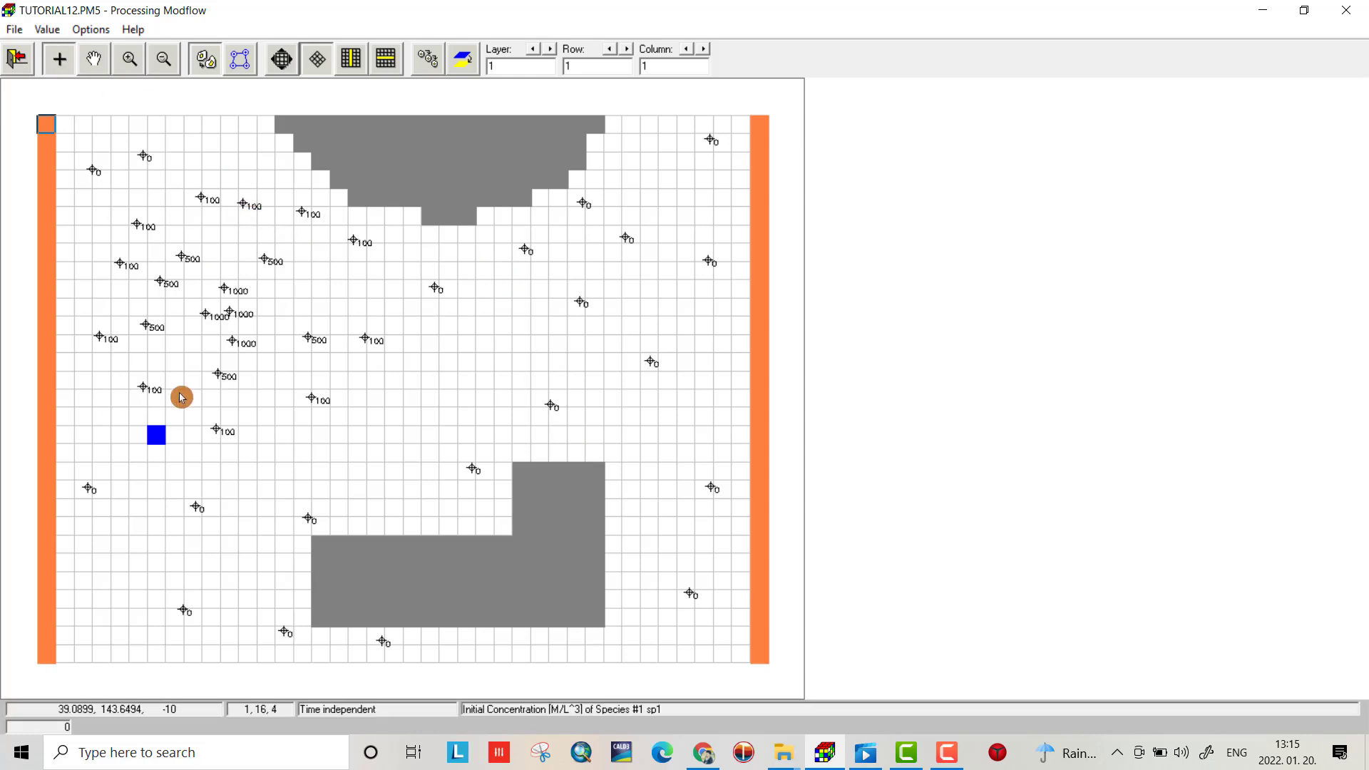
Hide the digitized points on the grid through the environment appearance options.
left_click(91, 29)
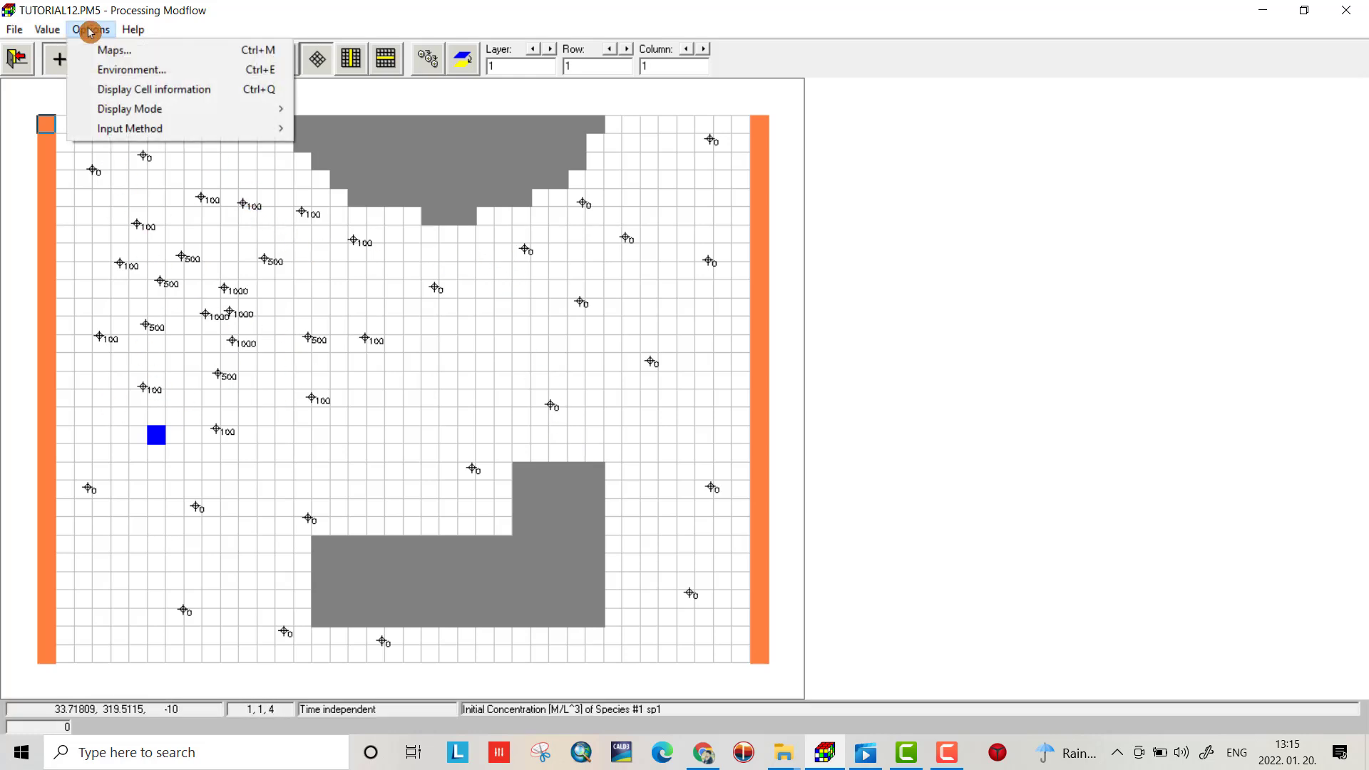
left_click(104, 70)
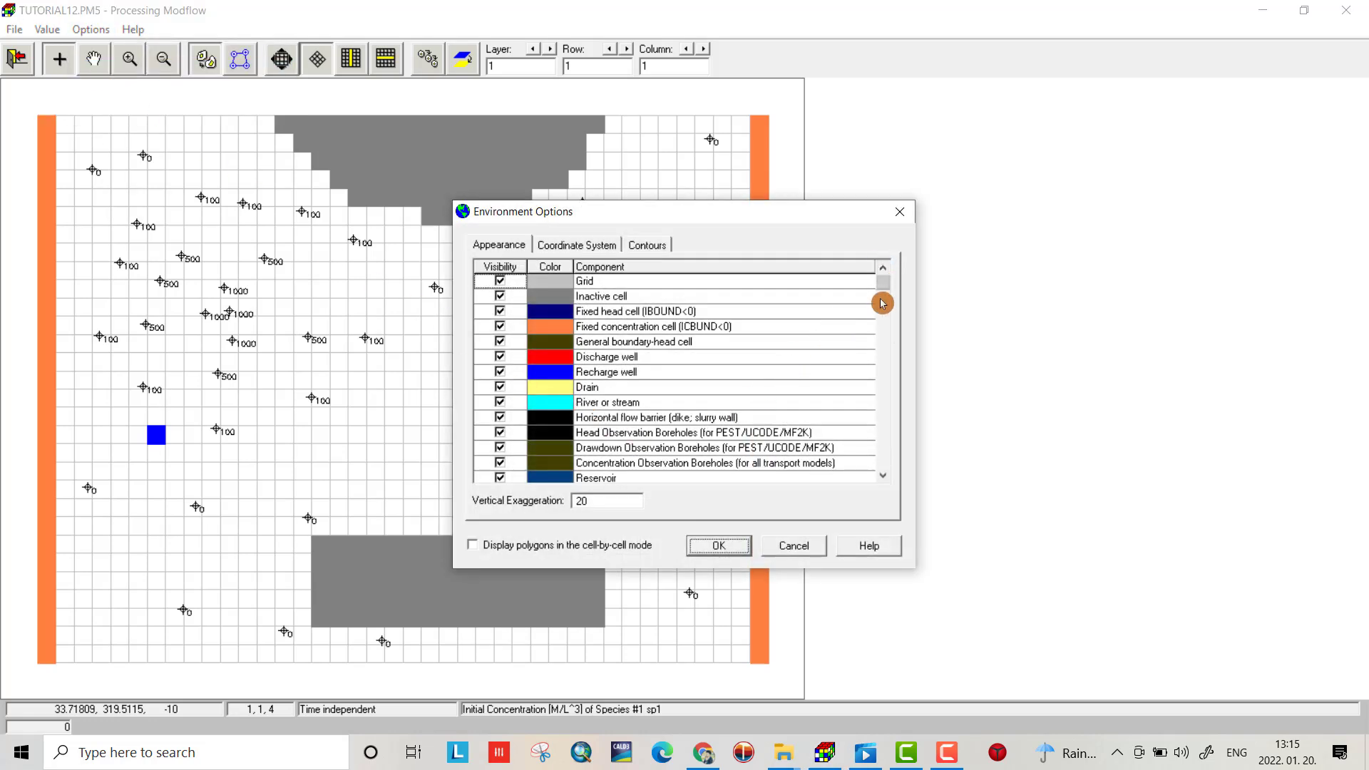
left_click(888, 476)
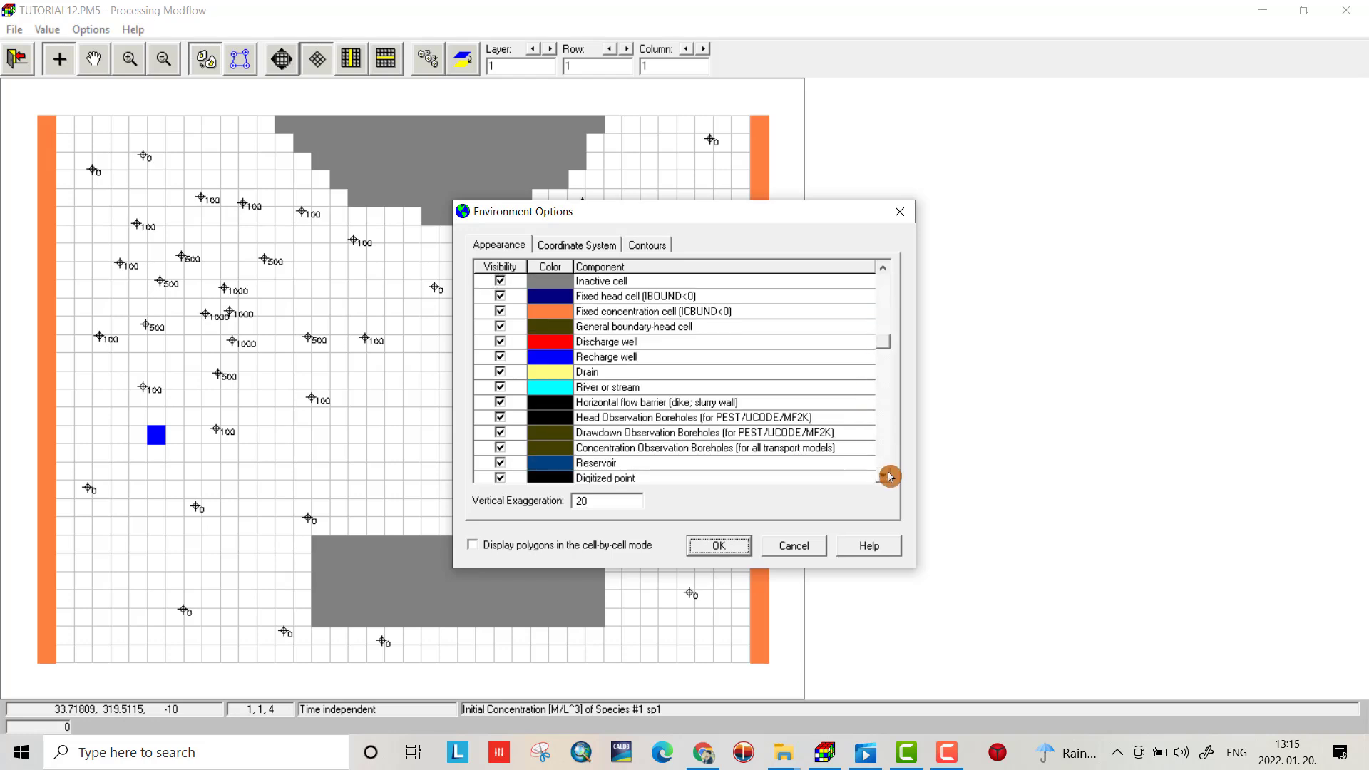
left_click(888, 475)
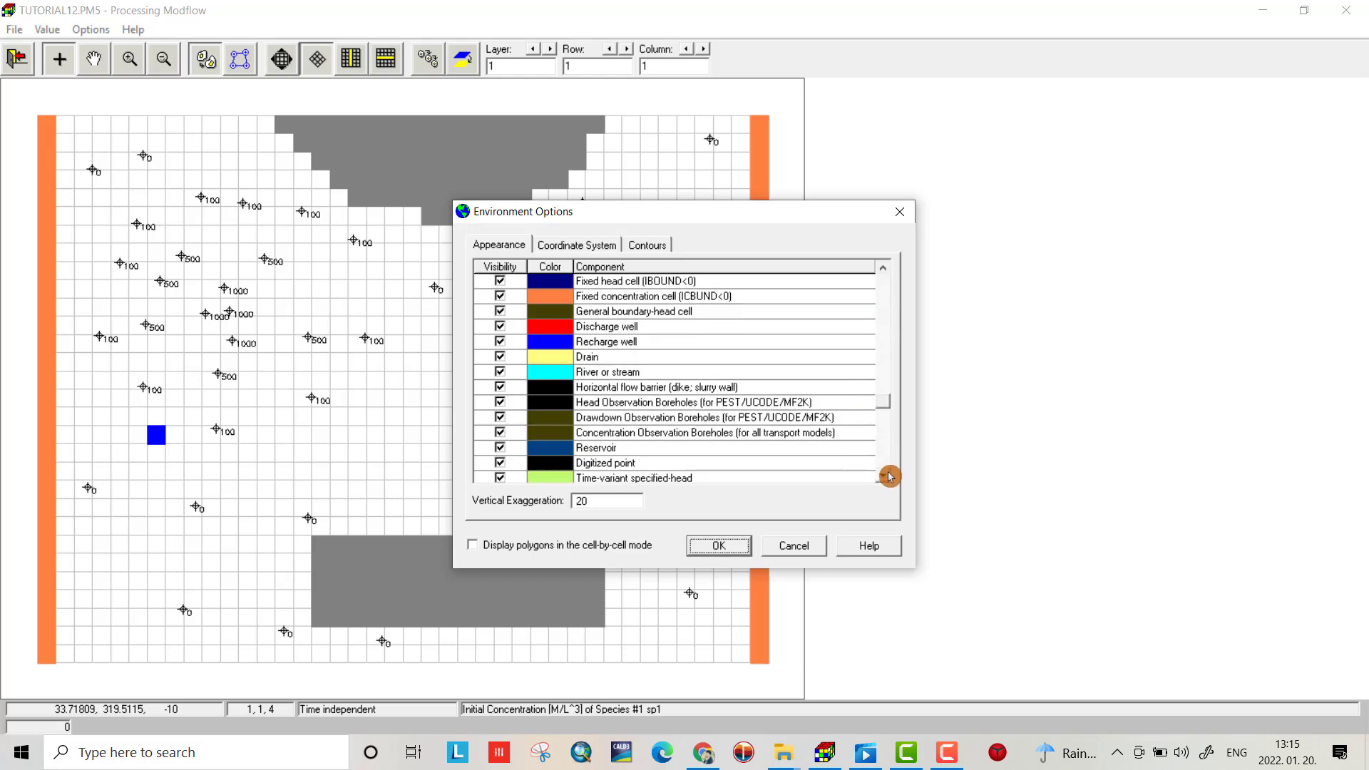
left_click(500, 462)
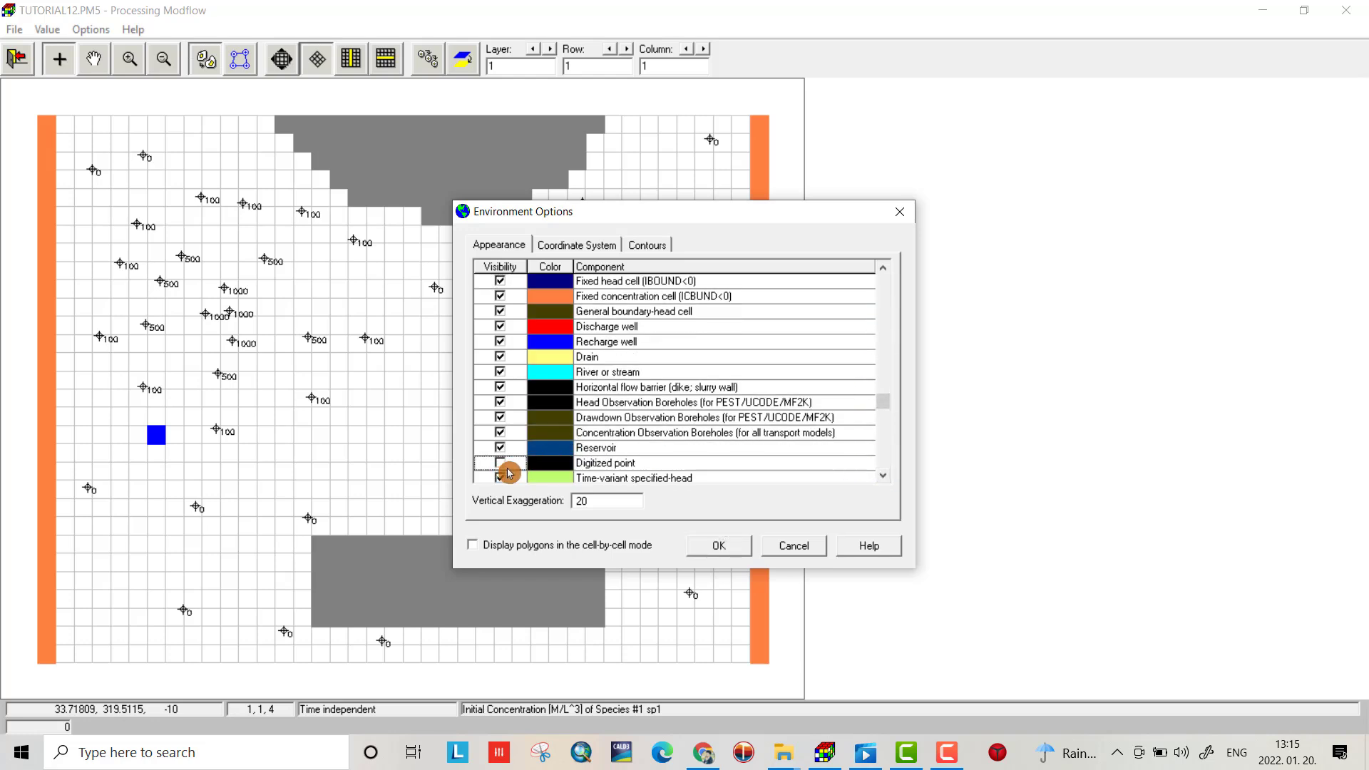
left_click(718, 543)
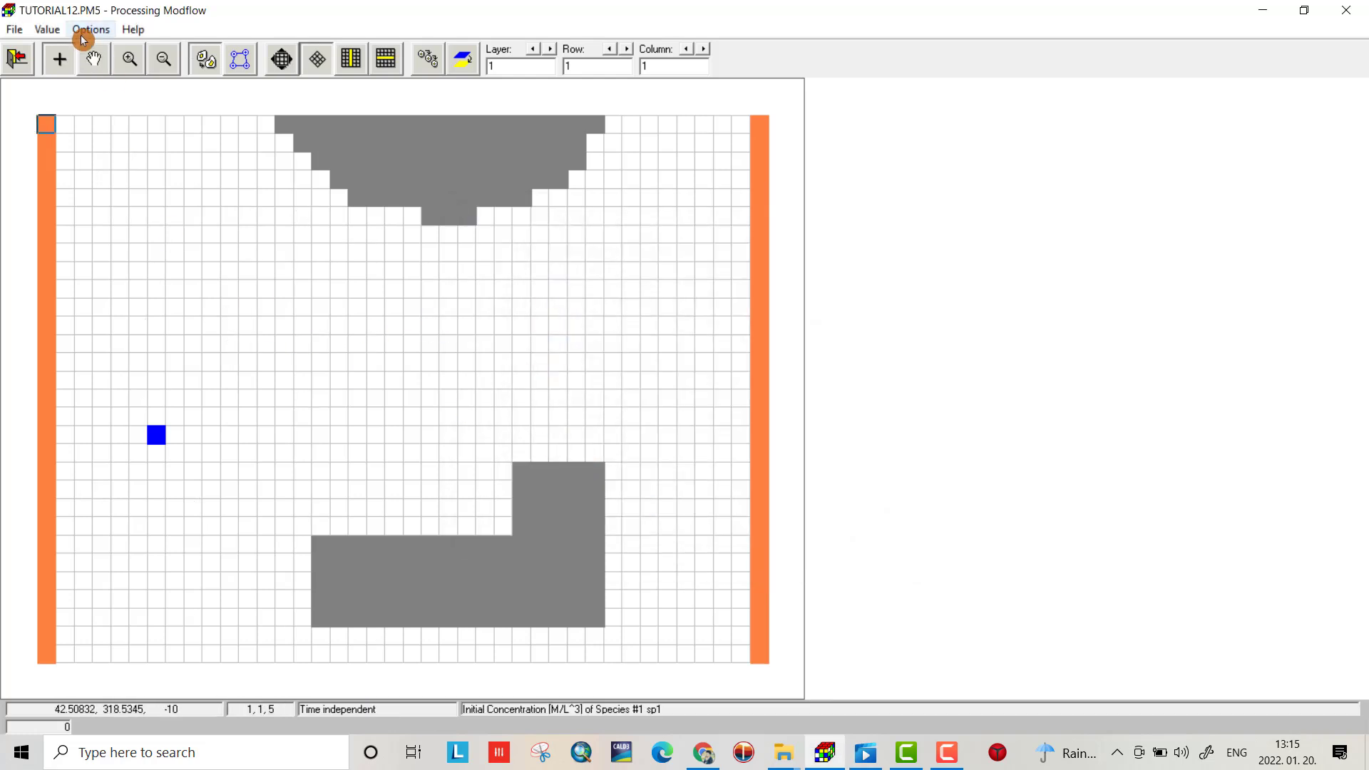
Load the mtx-consp1 matrix file as the initial concentration of species sp1 in layer 1, replacing the existing values.
left_click(47, 29)
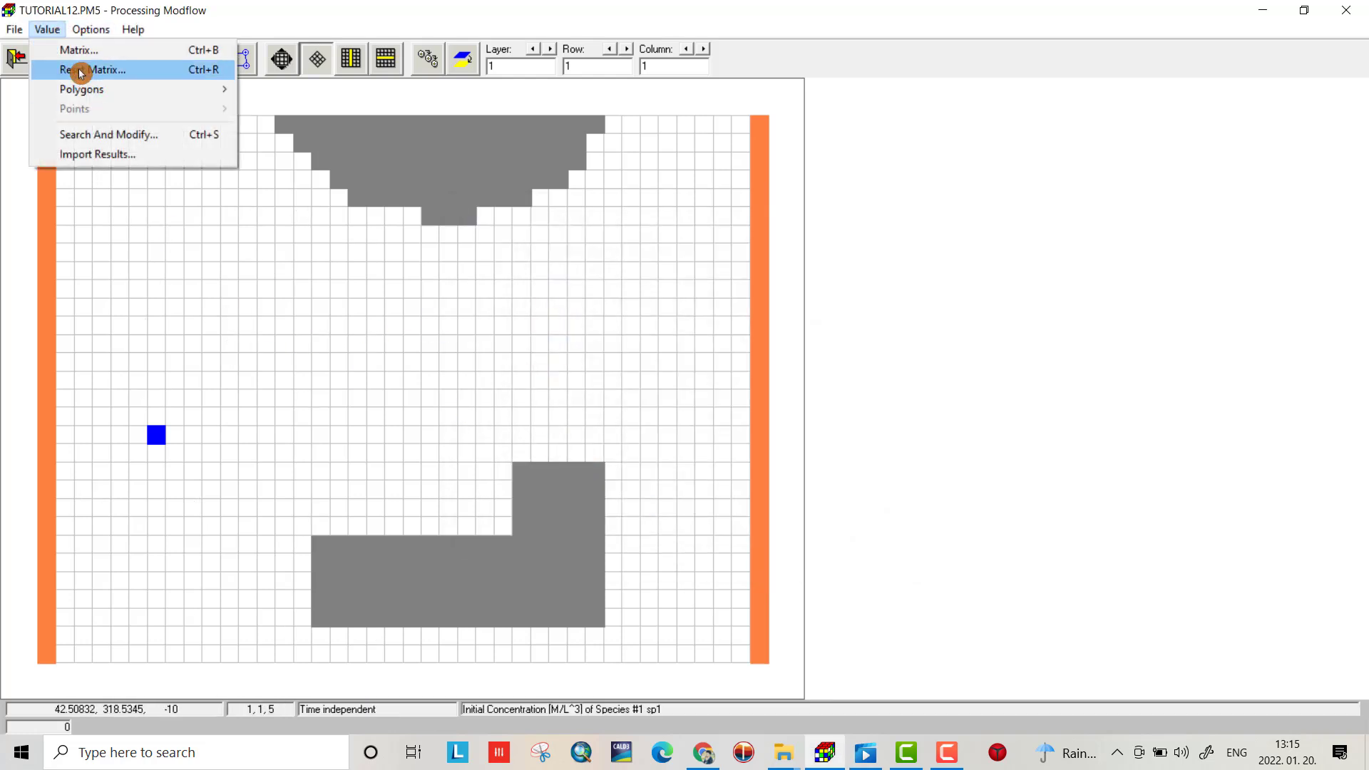
left_click(81, 54)
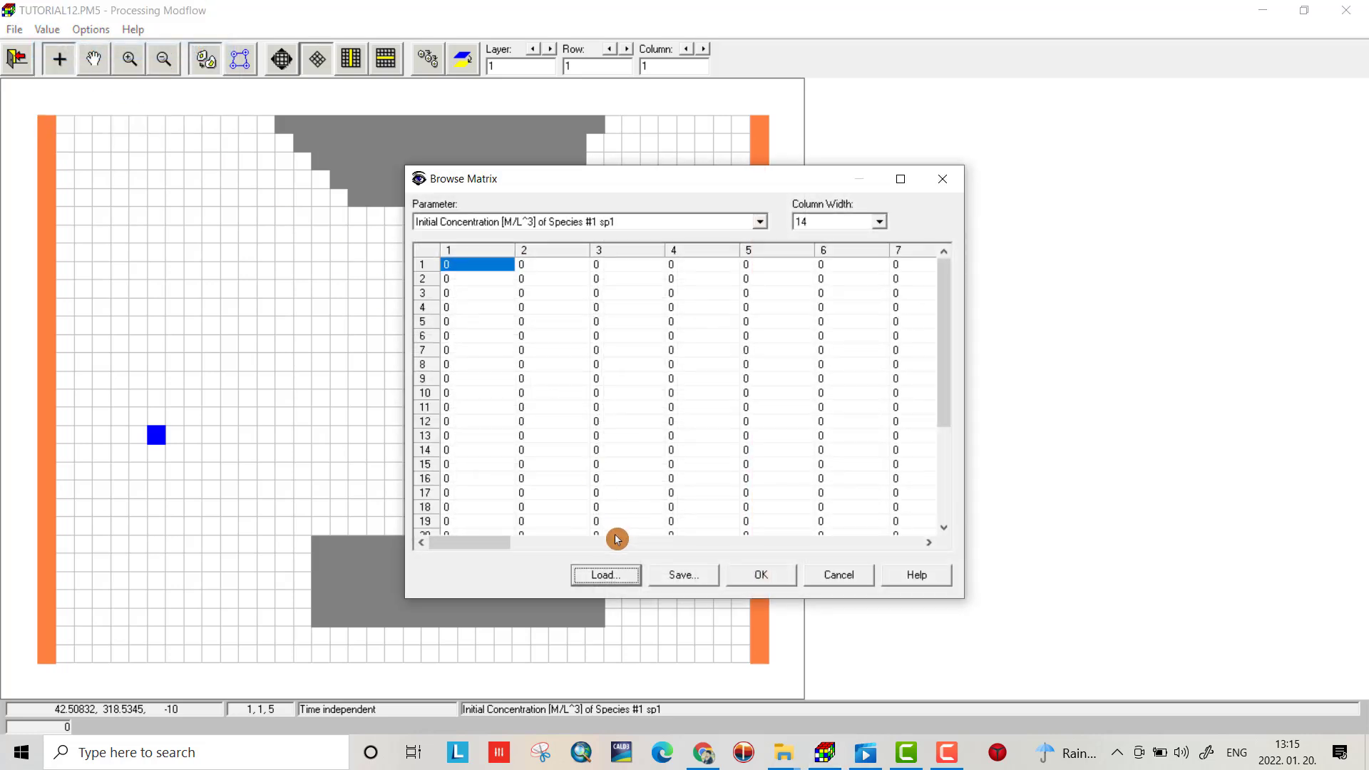
left_click(606, 574)
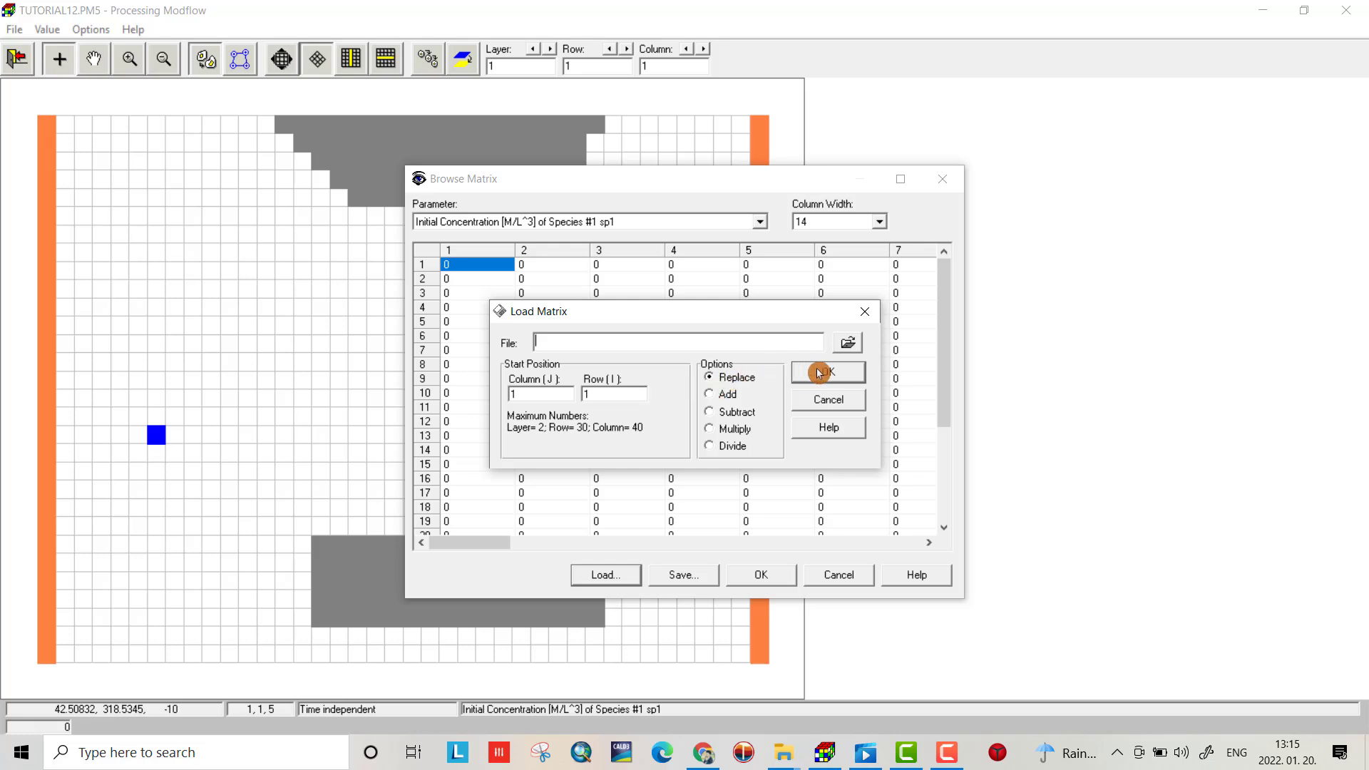
left_click(847, 342)
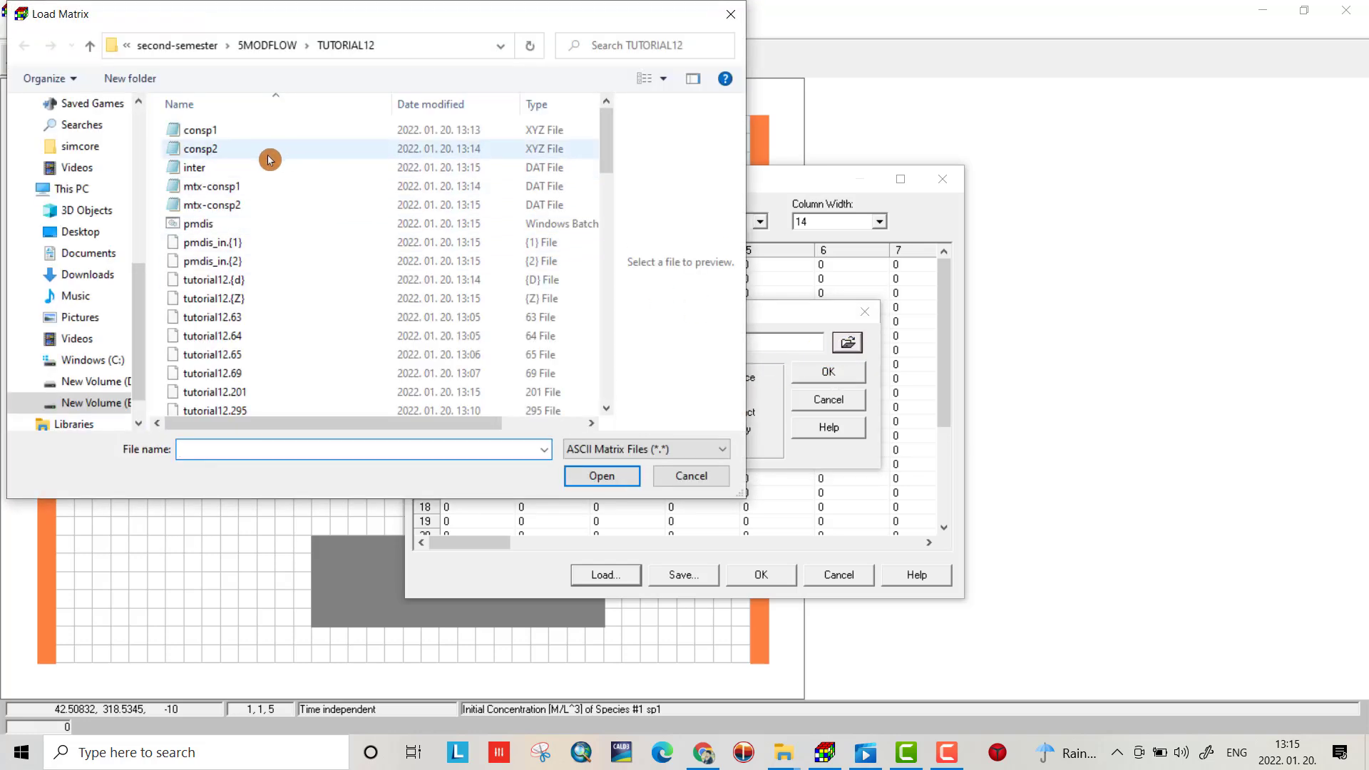
left_click(238, 194)
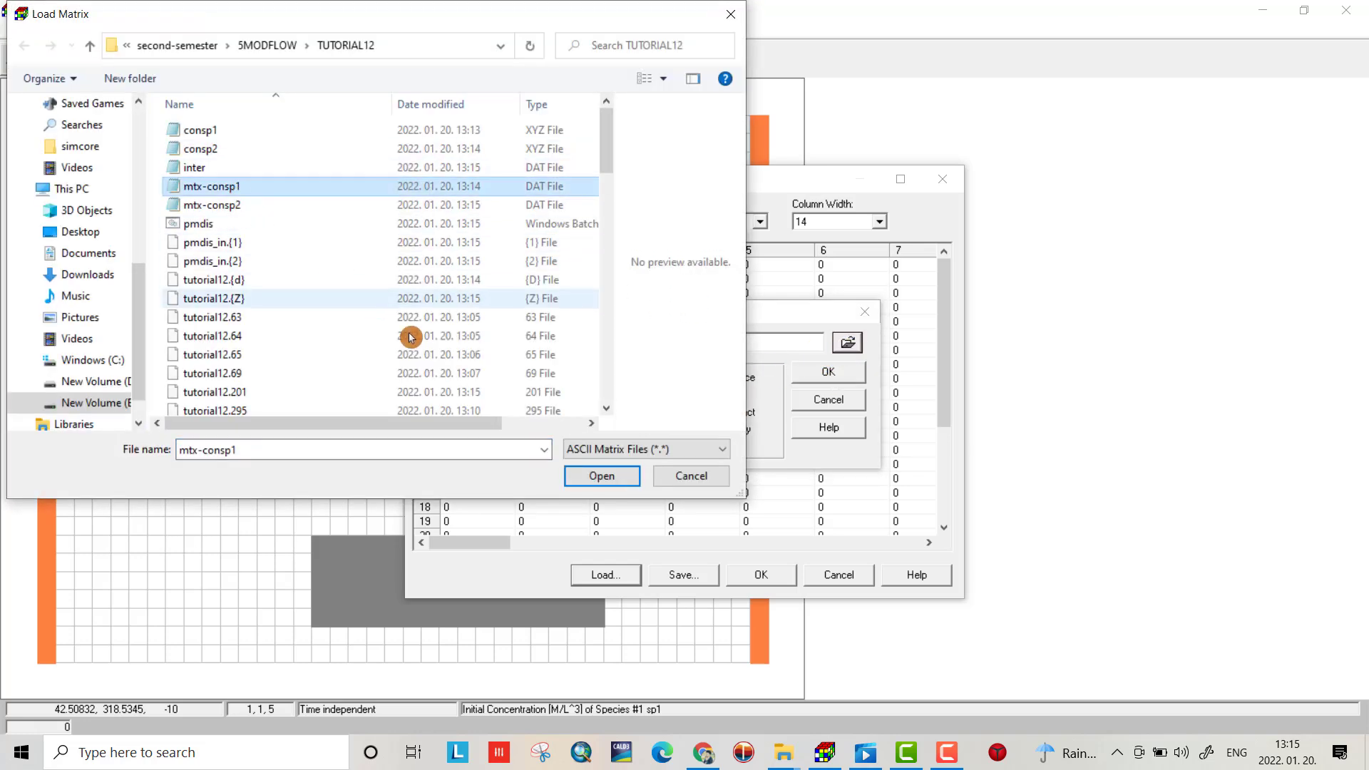
left_click(602, 476)
left_click(829, 372)
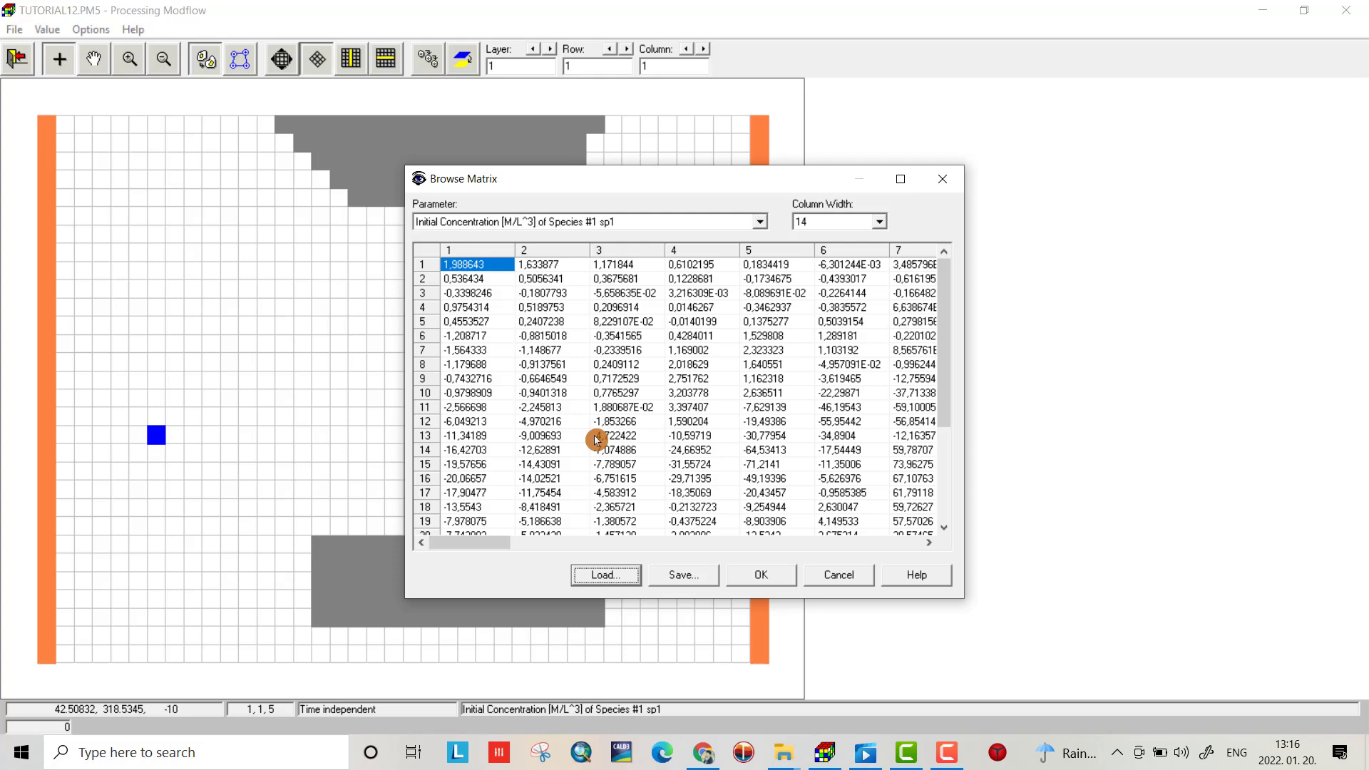
left_click(756, 576)
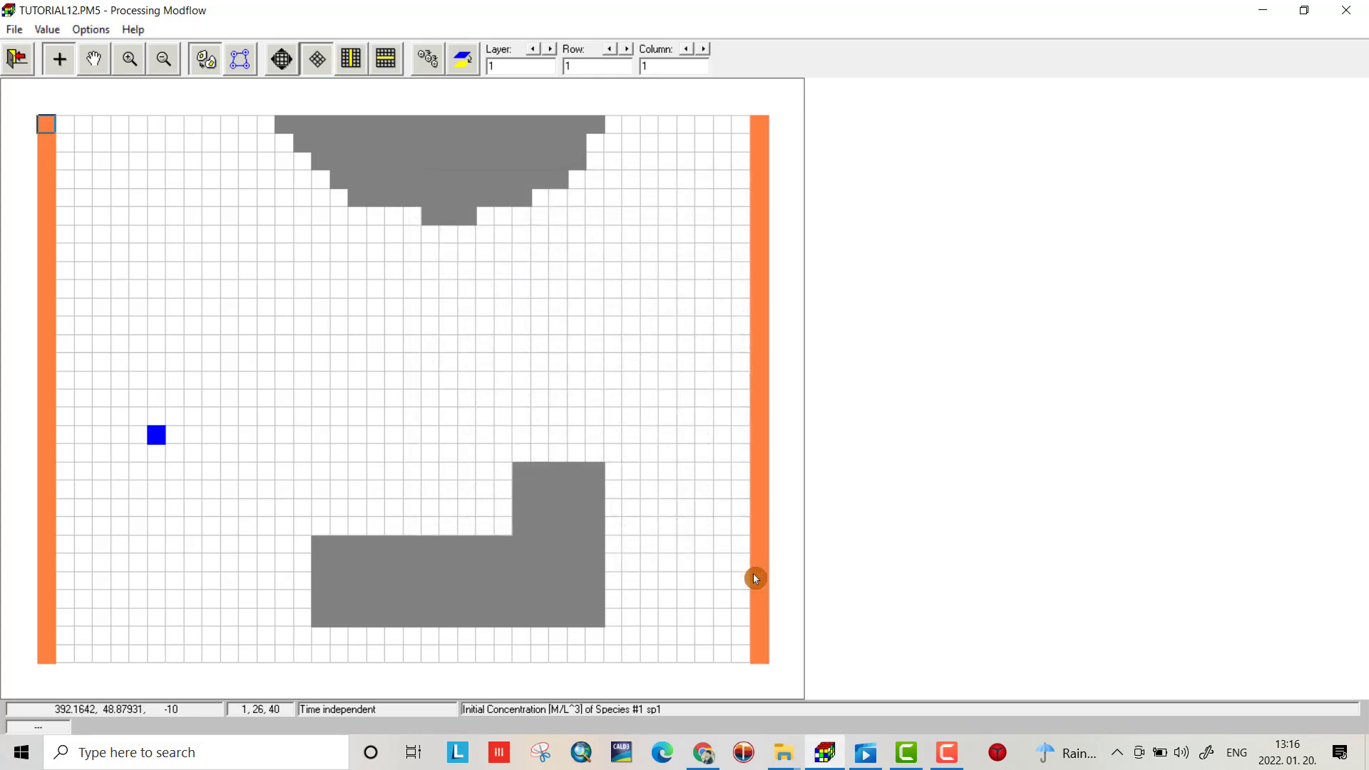
Make the contours of the sp1 initial concentration visible and set their minimum level to 0.
left_click(87, 34)
left_click(110, 67)
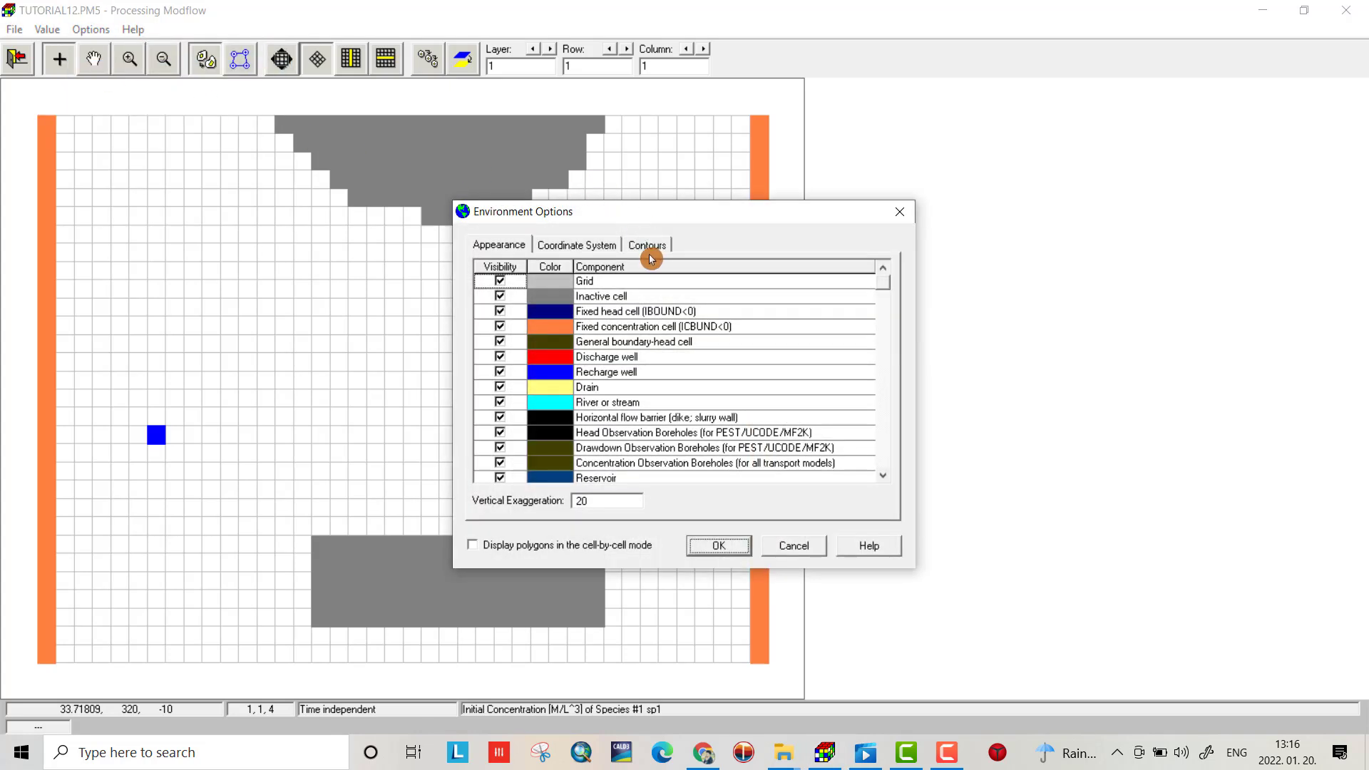
left_click(650, 251)
left_click(499, 270)
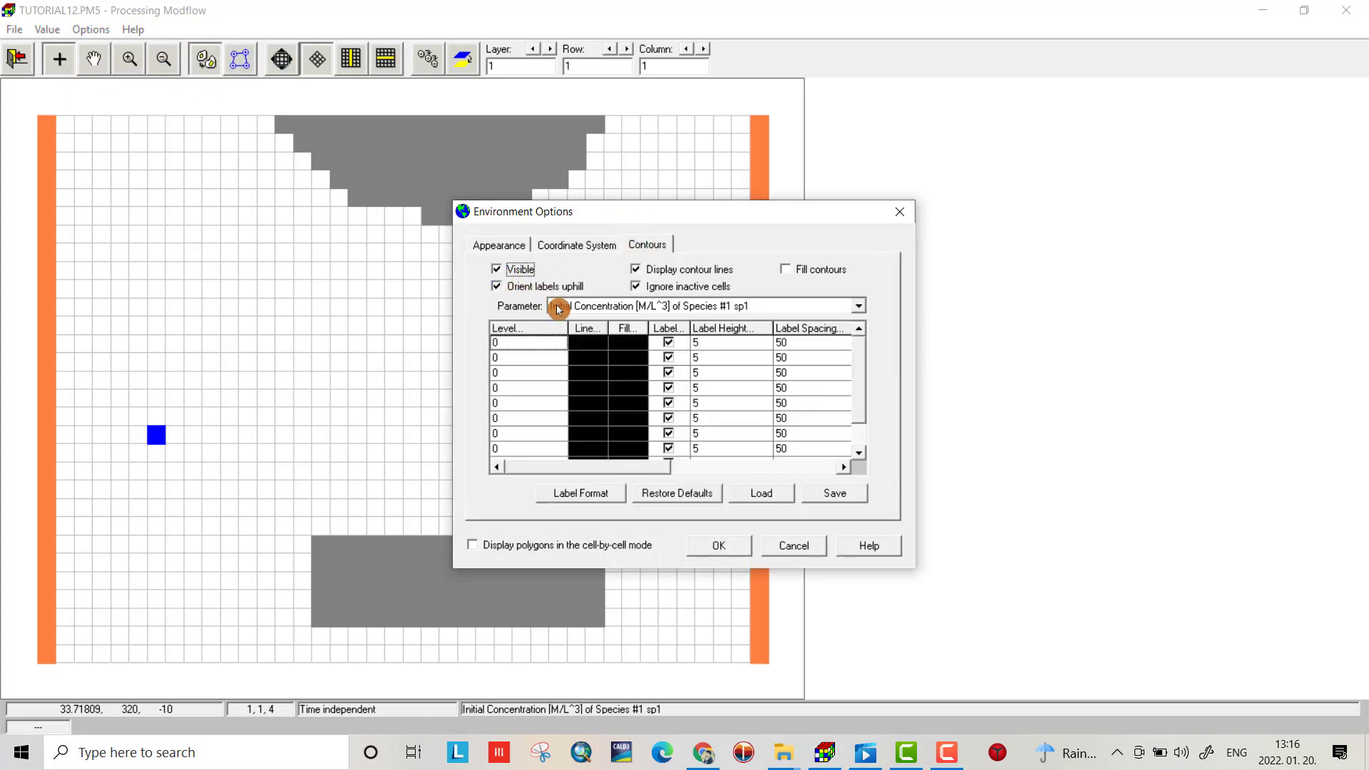
left_click(518, 332)
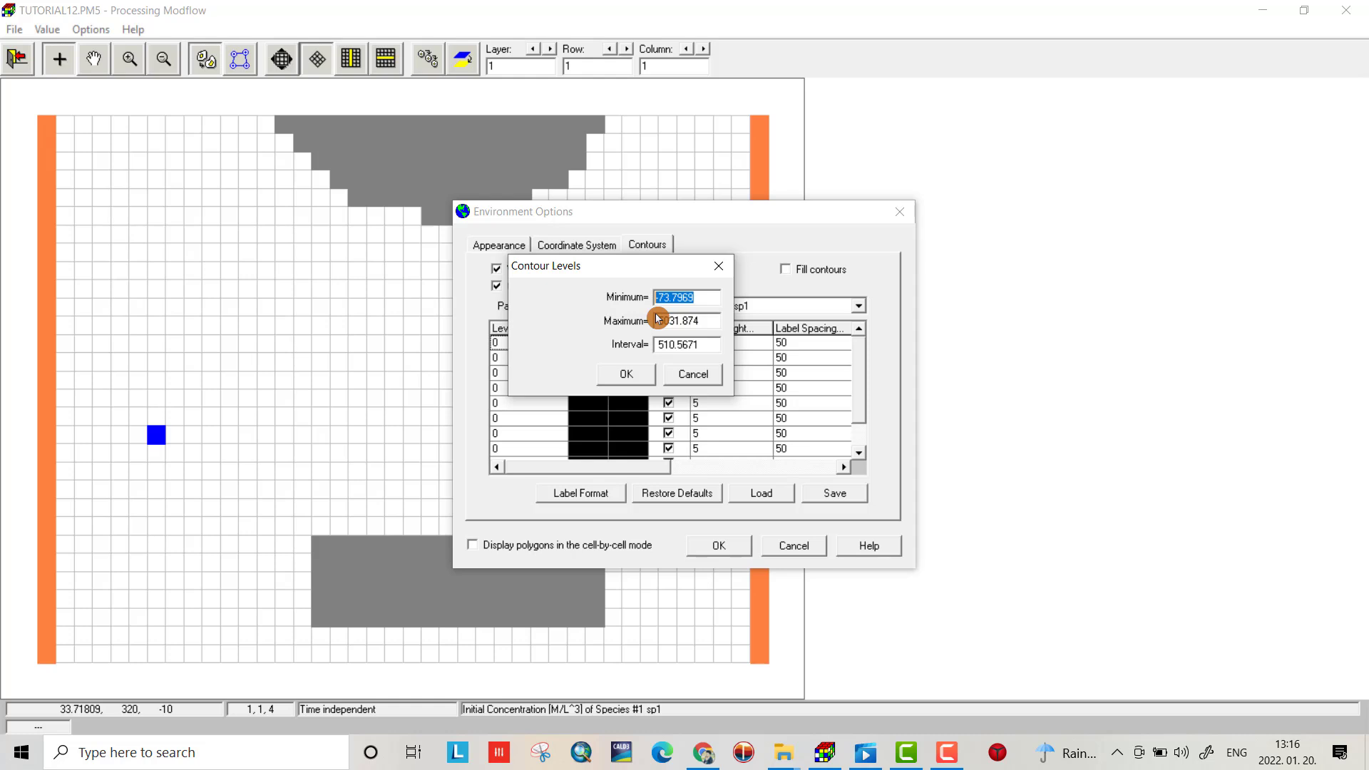
left_click(627, 375)
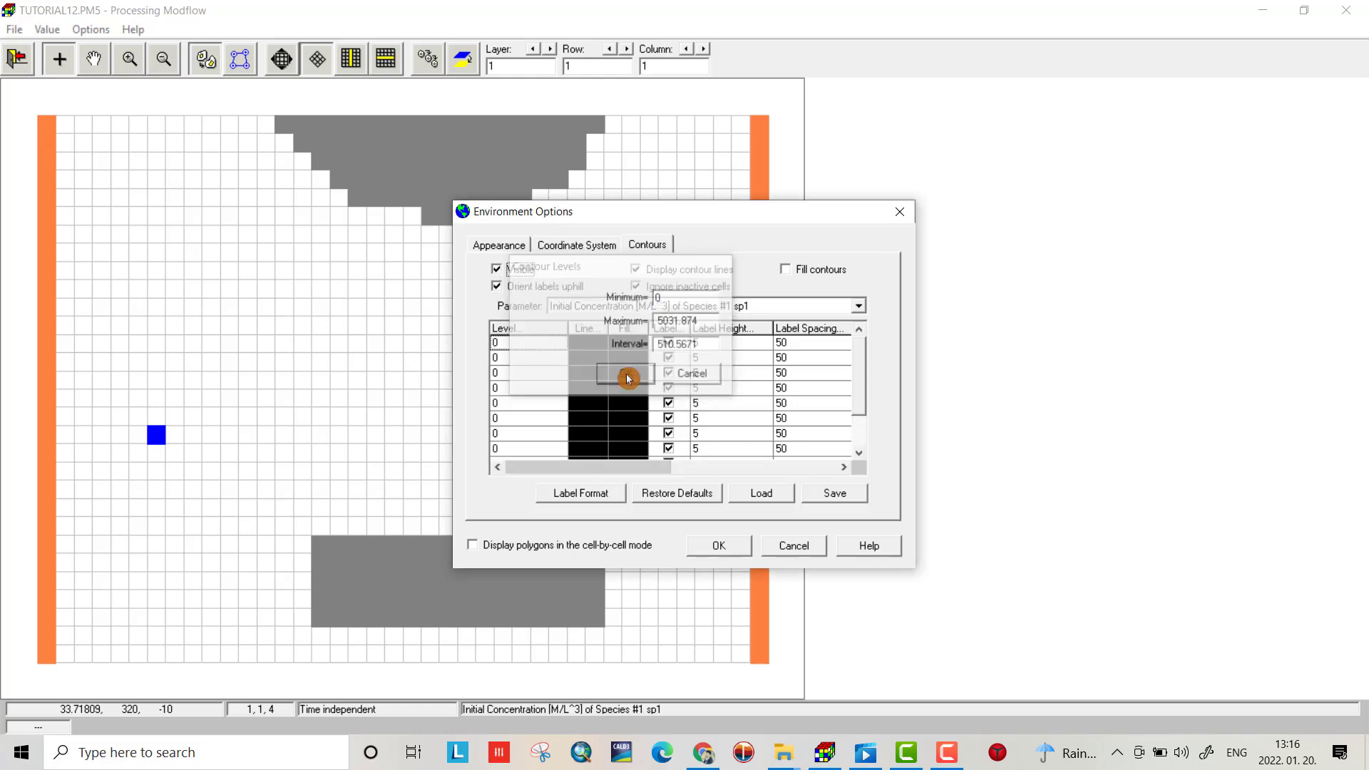
Set the sp1 contour label format to fixed and apply the environment options.
left_click(559, 493)
left_click(469, 271)
left_click(524, 363)
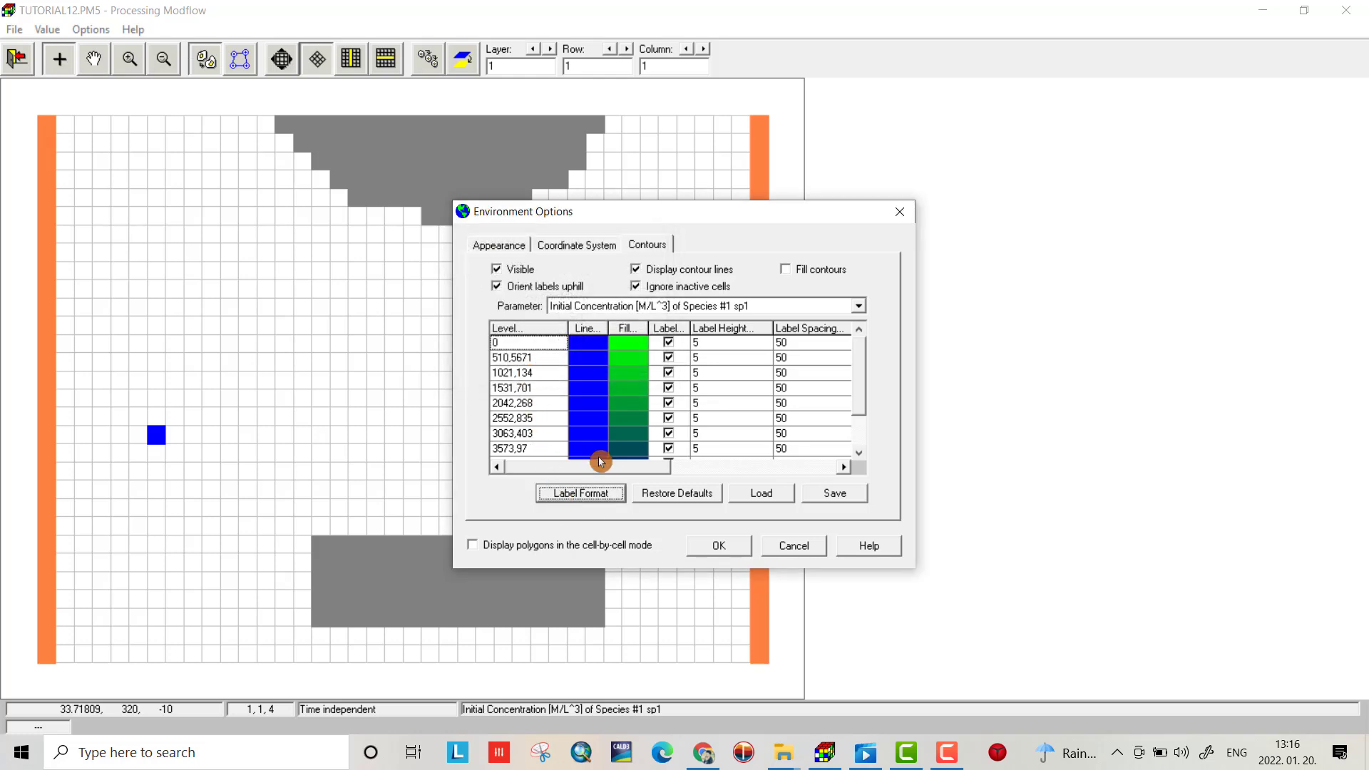
left_click(719, 546)
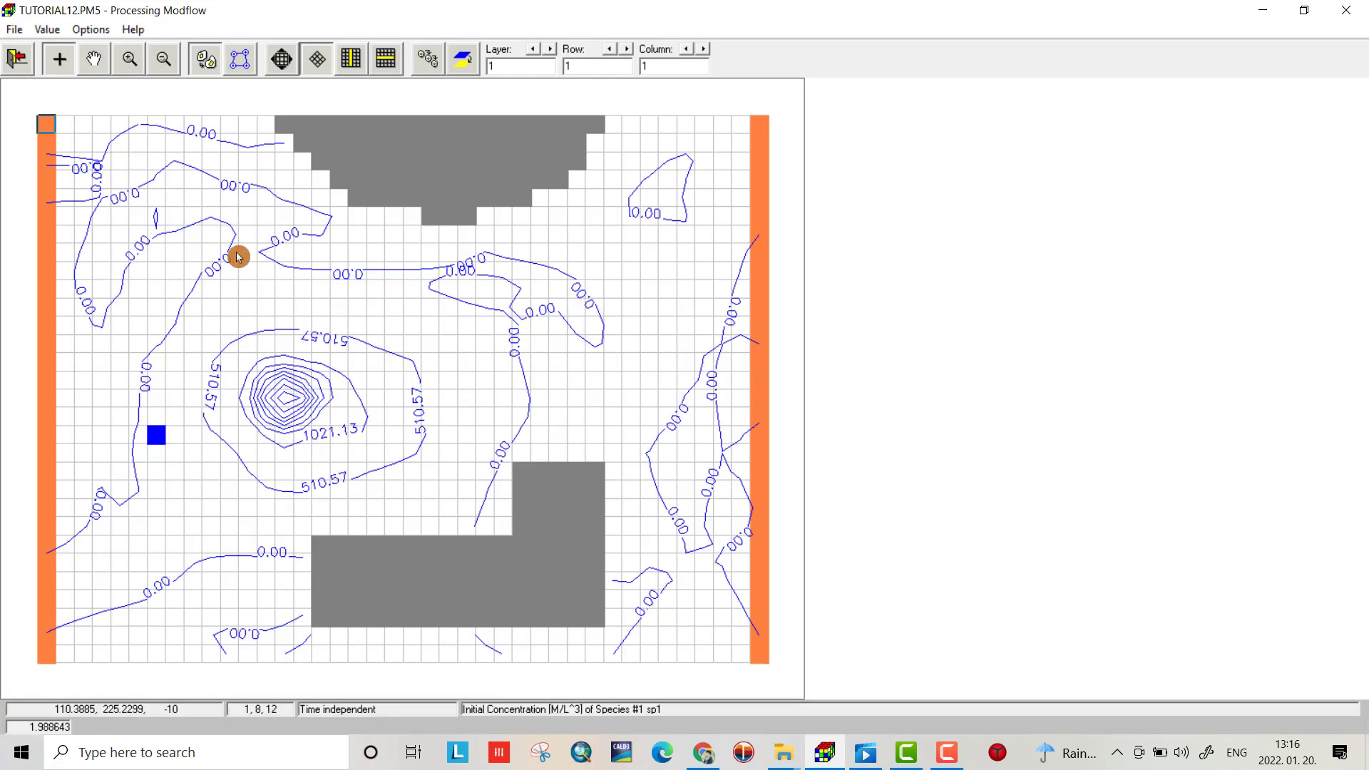
Use Search and Modify to replace sp1 initial concentrations between -55555 and 20 with 0.
left_click(84, 29)
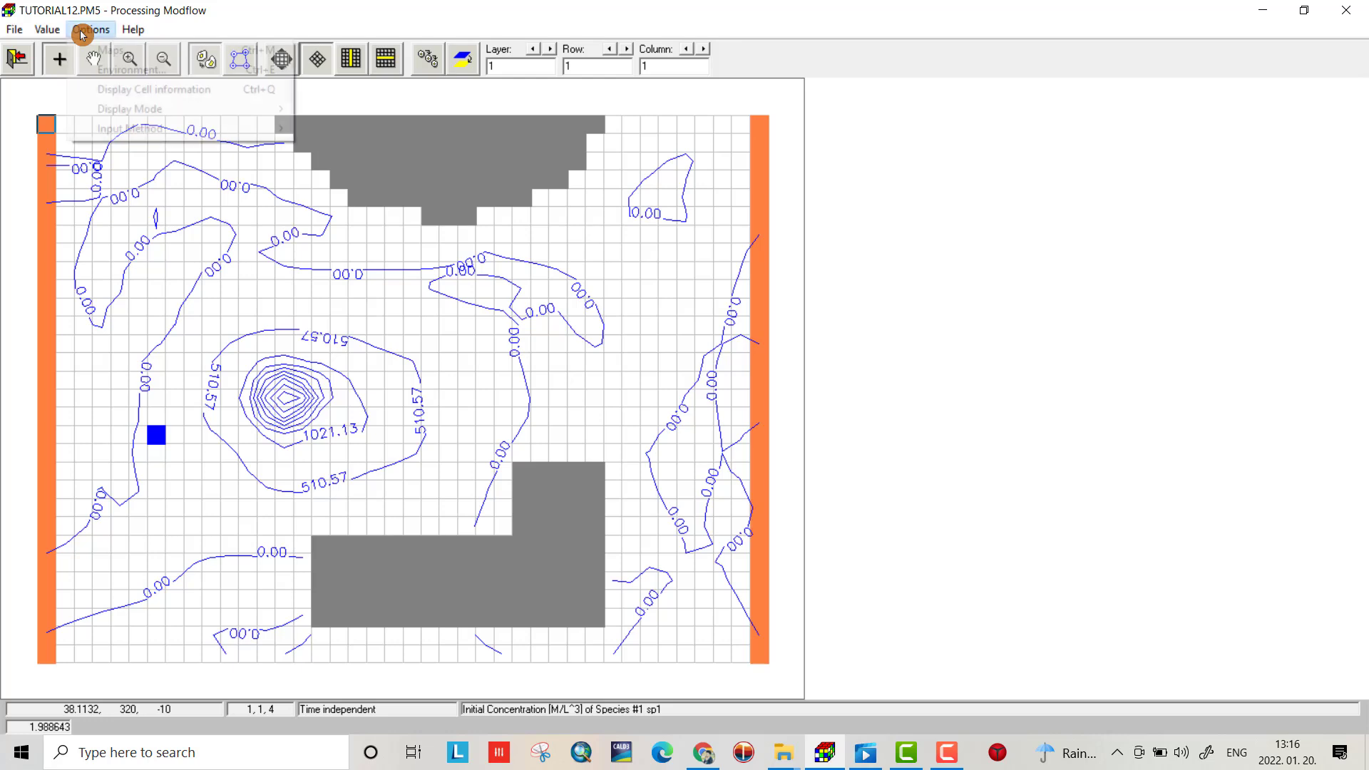
mouse_move(48, 29)
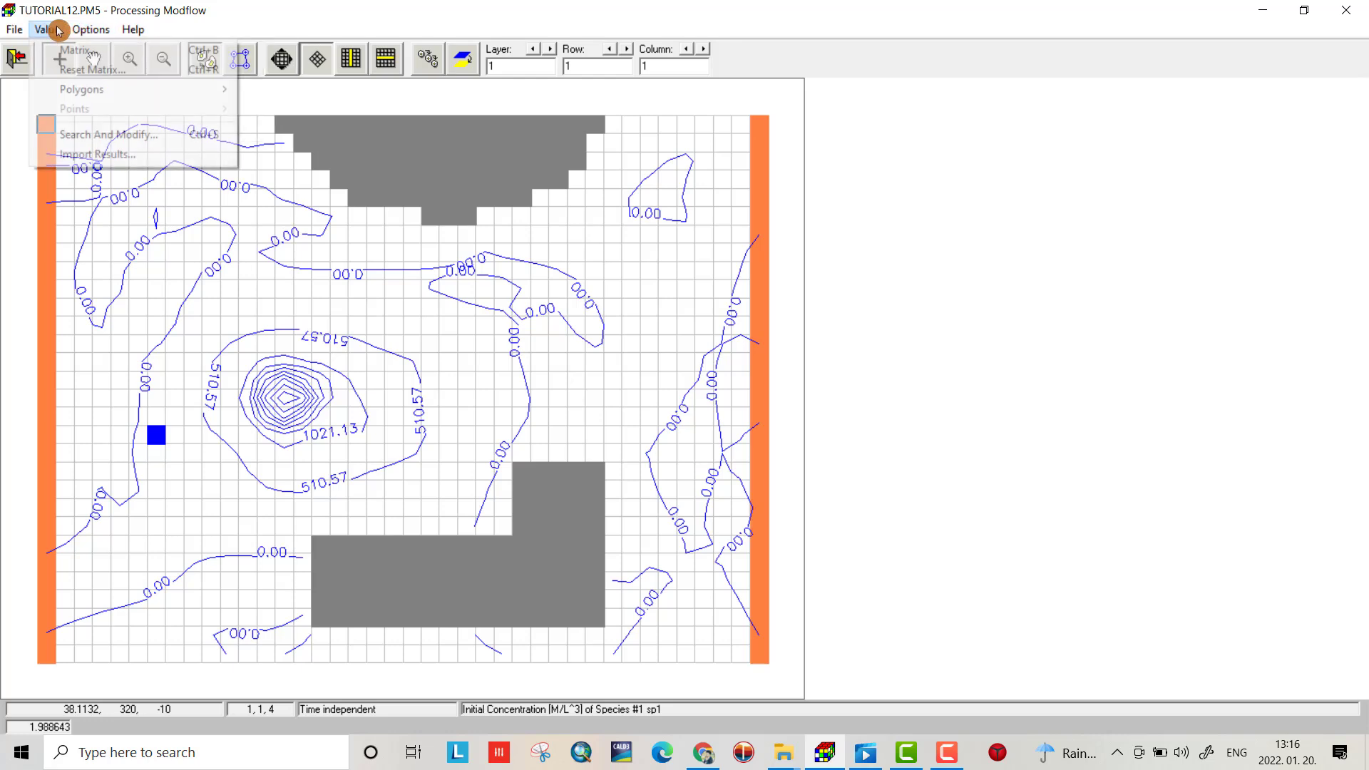
left_click(93, 134)
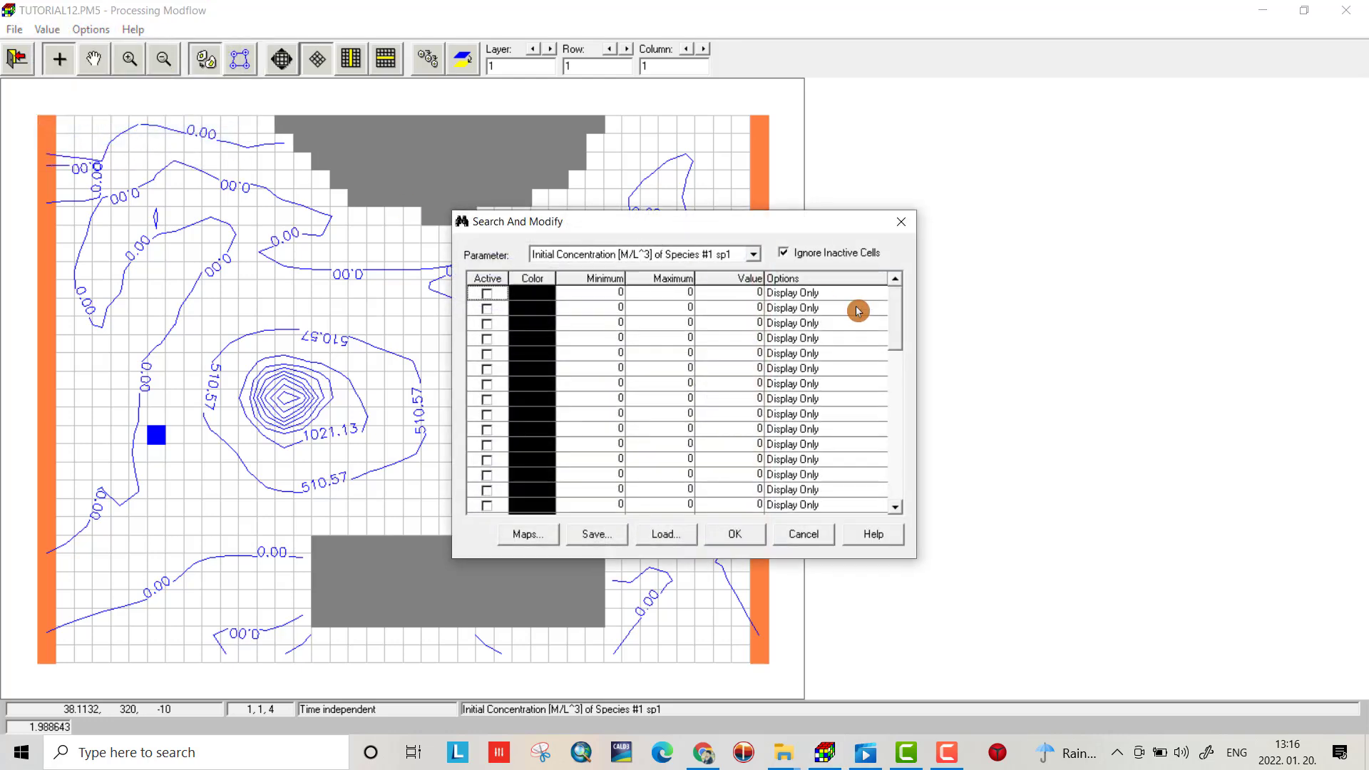
left_click(486, 294)
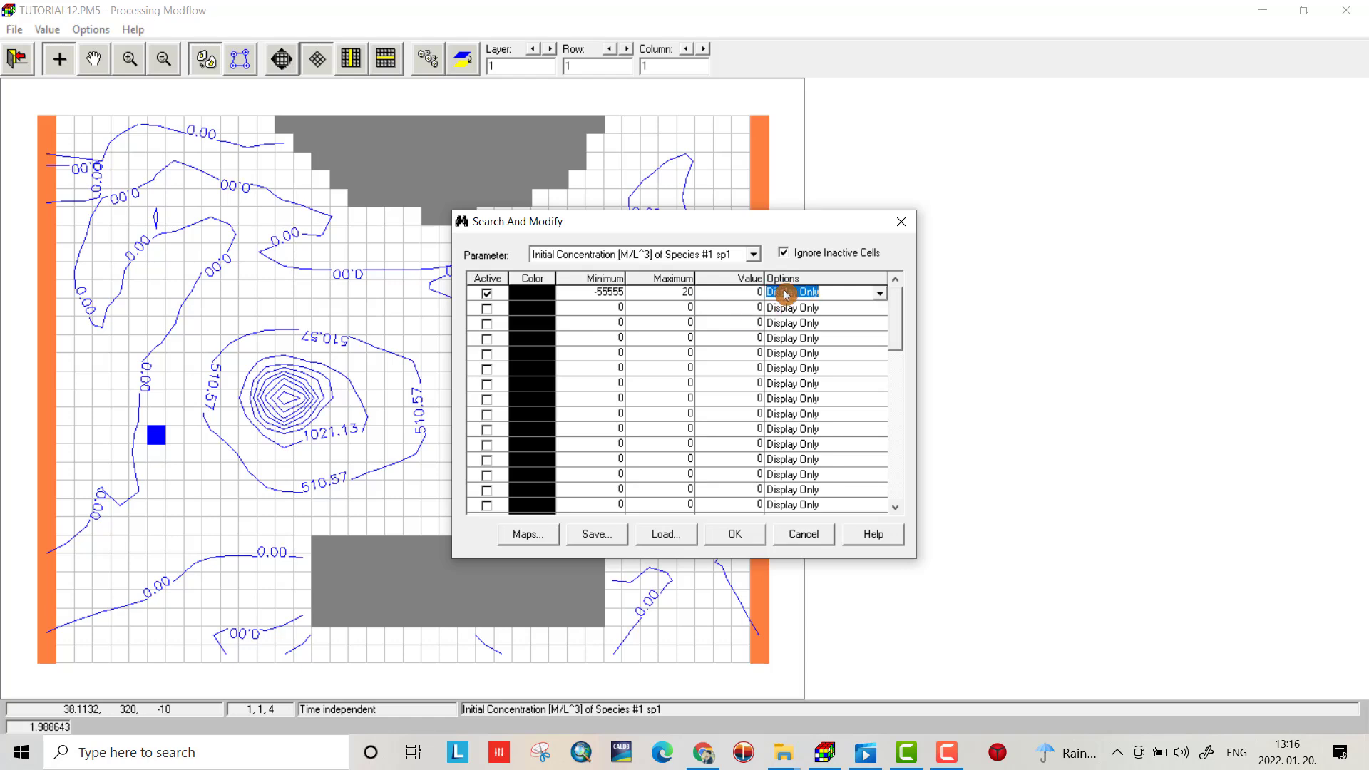
left_click(883, 295)
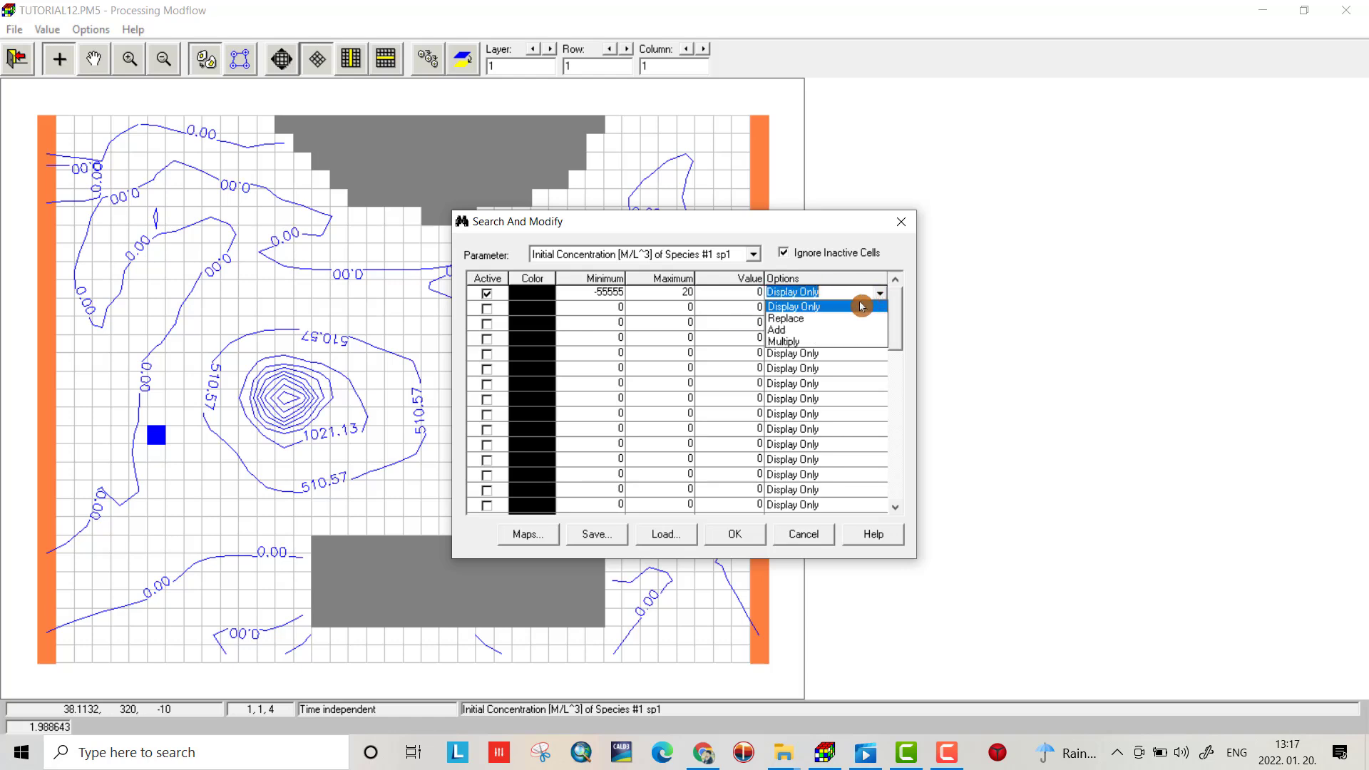
left_click(818, 319)
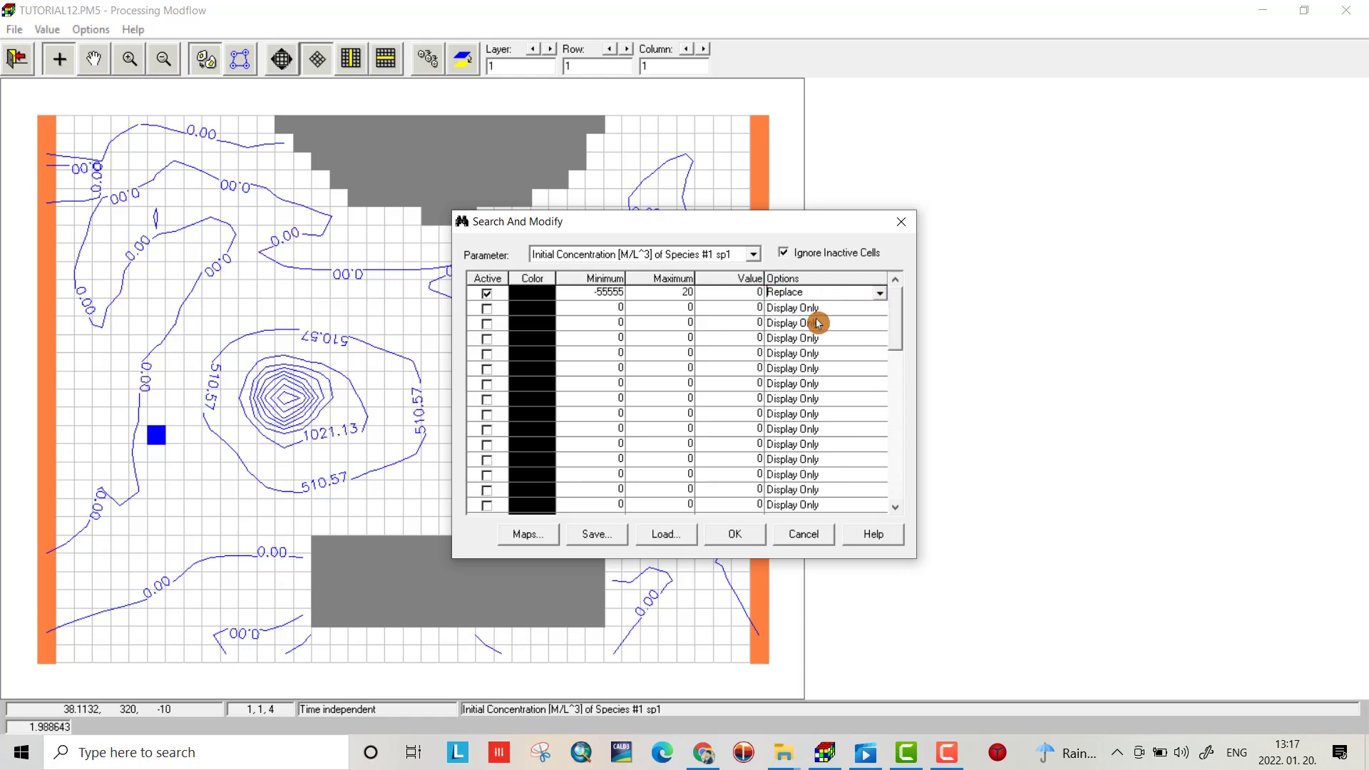
left_click(729, 542)
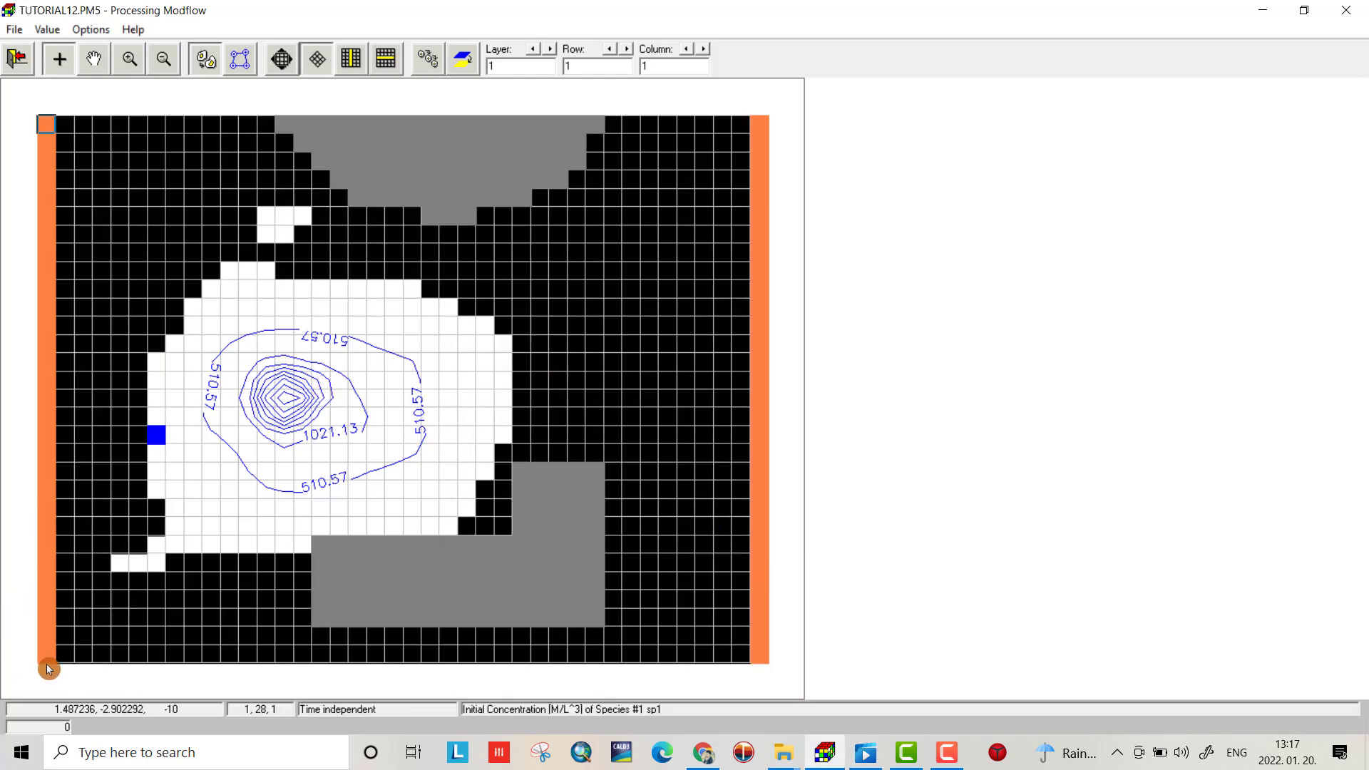
Save the sp1 initial concentration changes and open the initial concentration of species sp2 for editing.
left_click(24, 66)
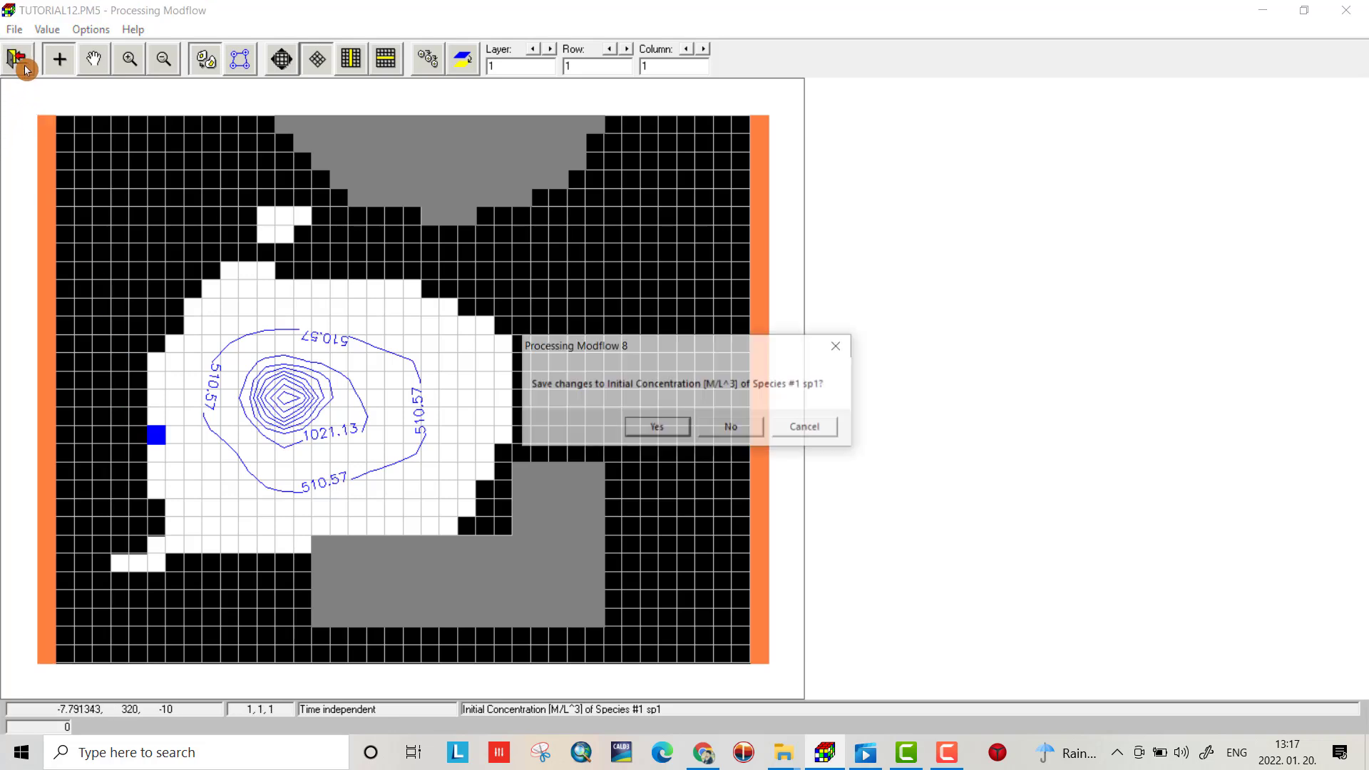
left_click(650, 427)
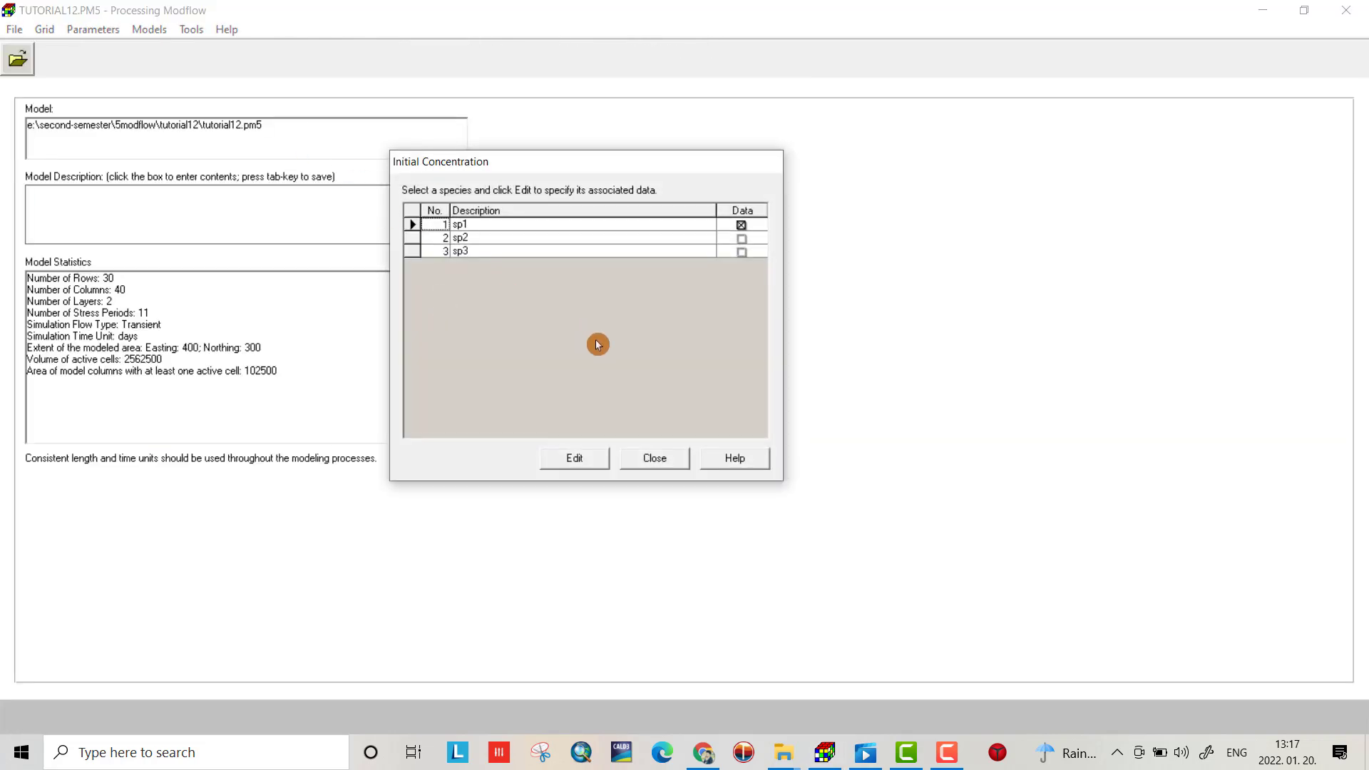
left_click(520, 239)
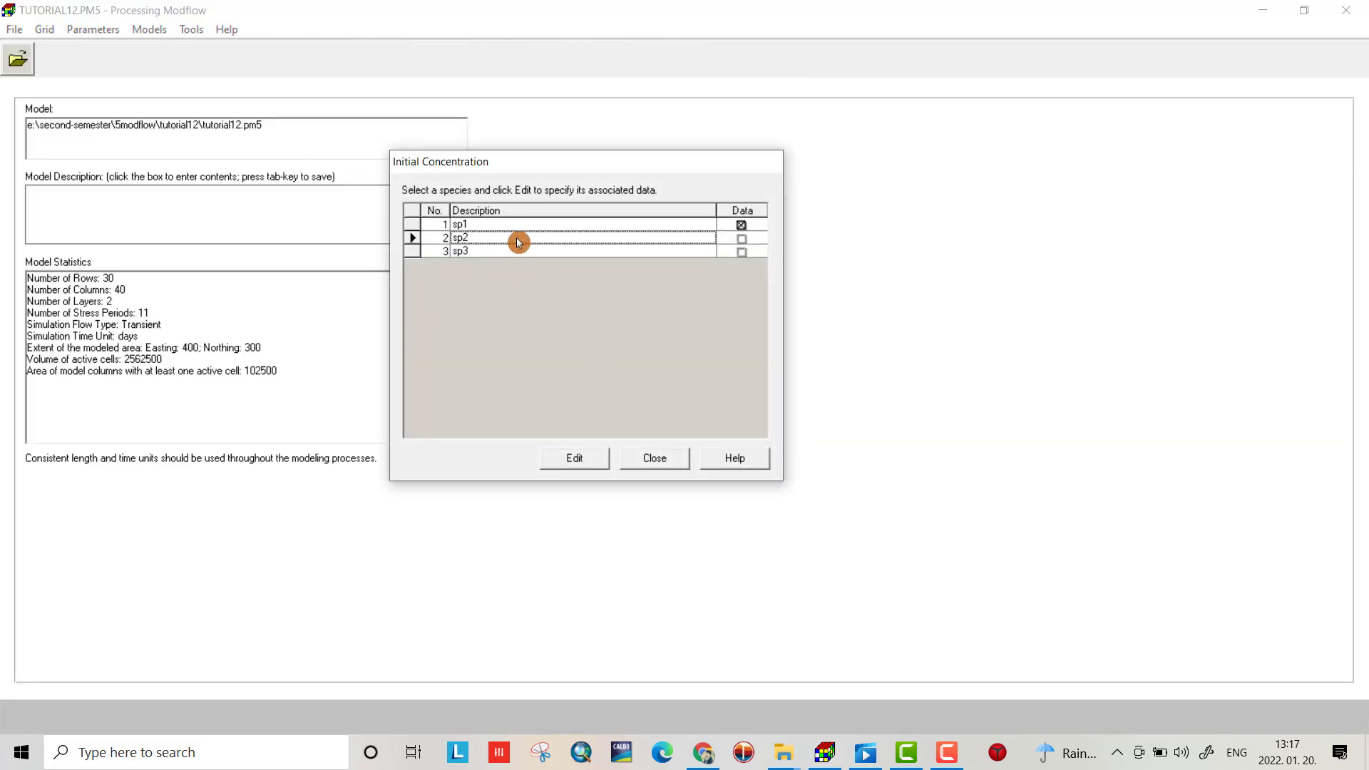
left_click(574, 459)
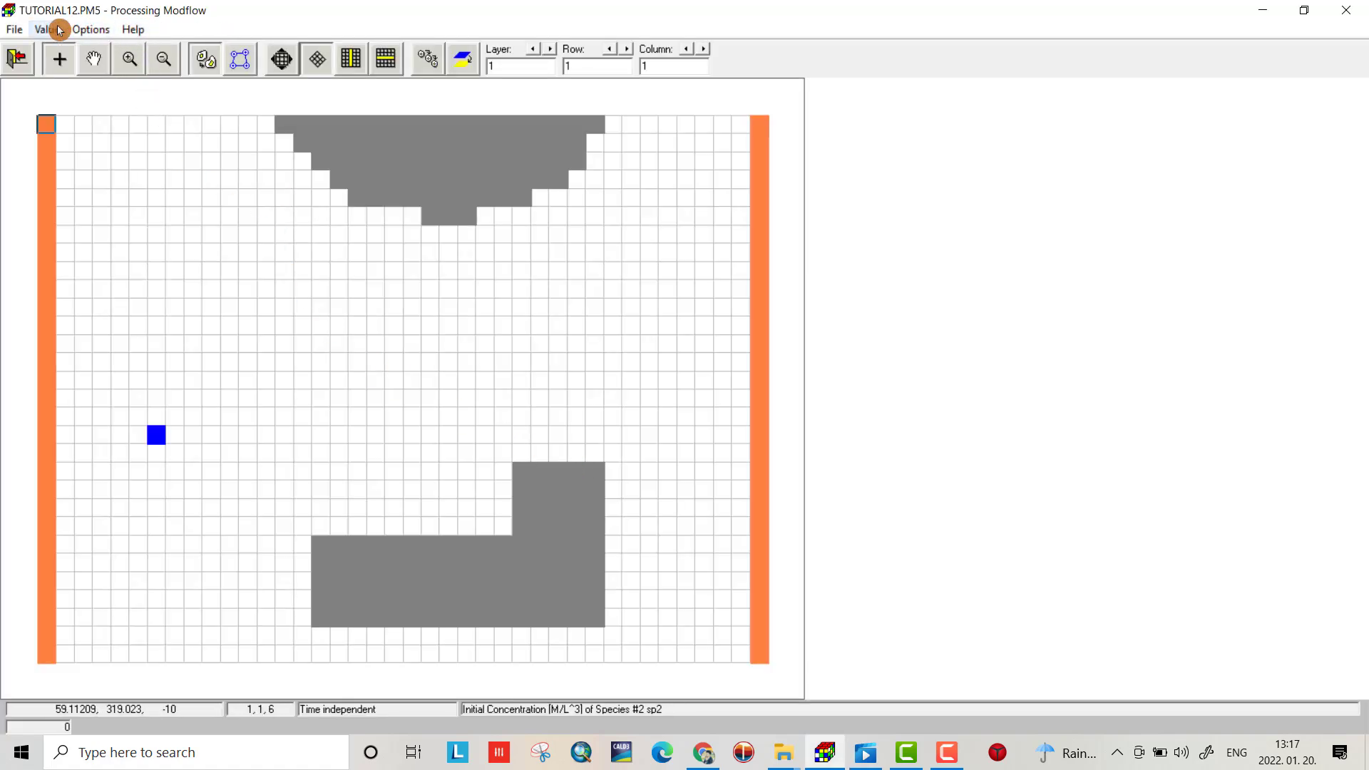
Load the mtx-consp2 matrix file as the initial concentration of species sp2 in layer 1, replacing the existing values.
left_click(59, 29)
left_click(73, 50)
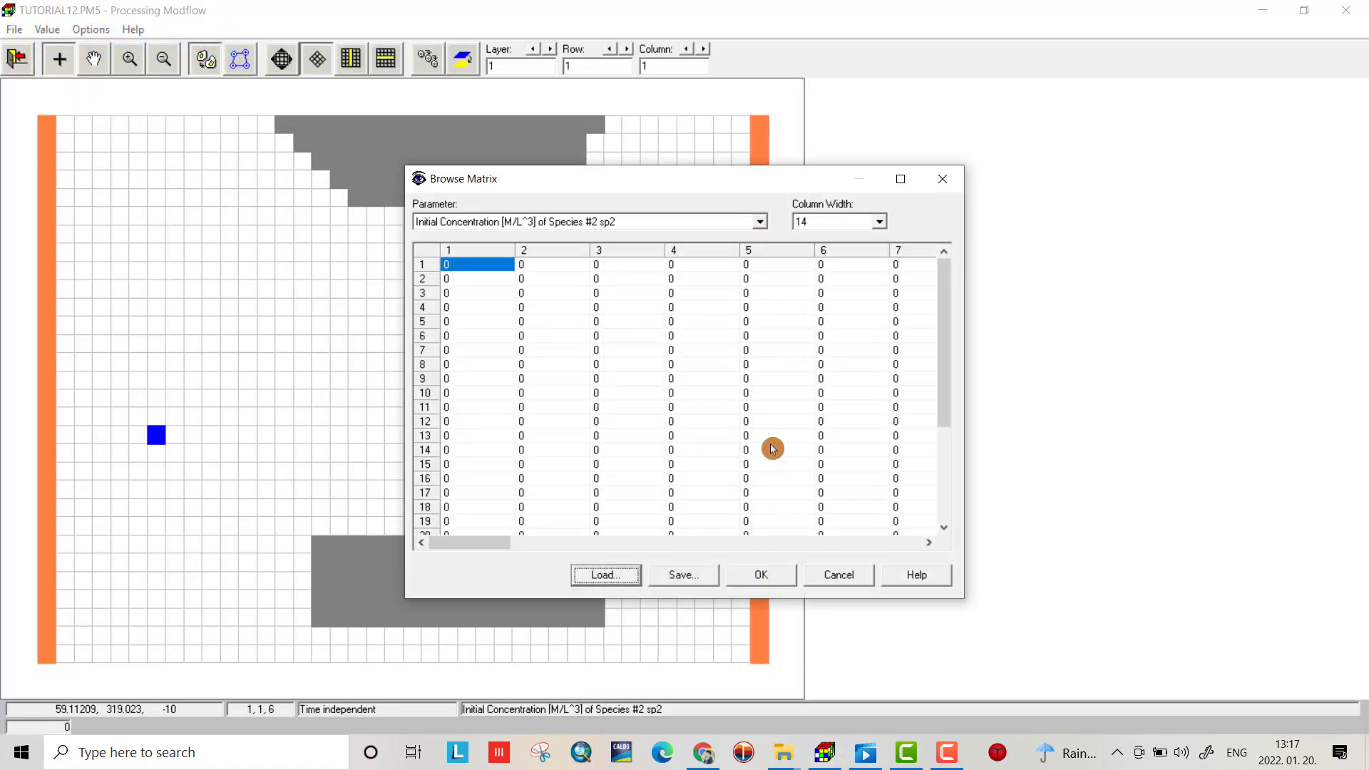
left_click(627, 578)
left_click(848, 345)
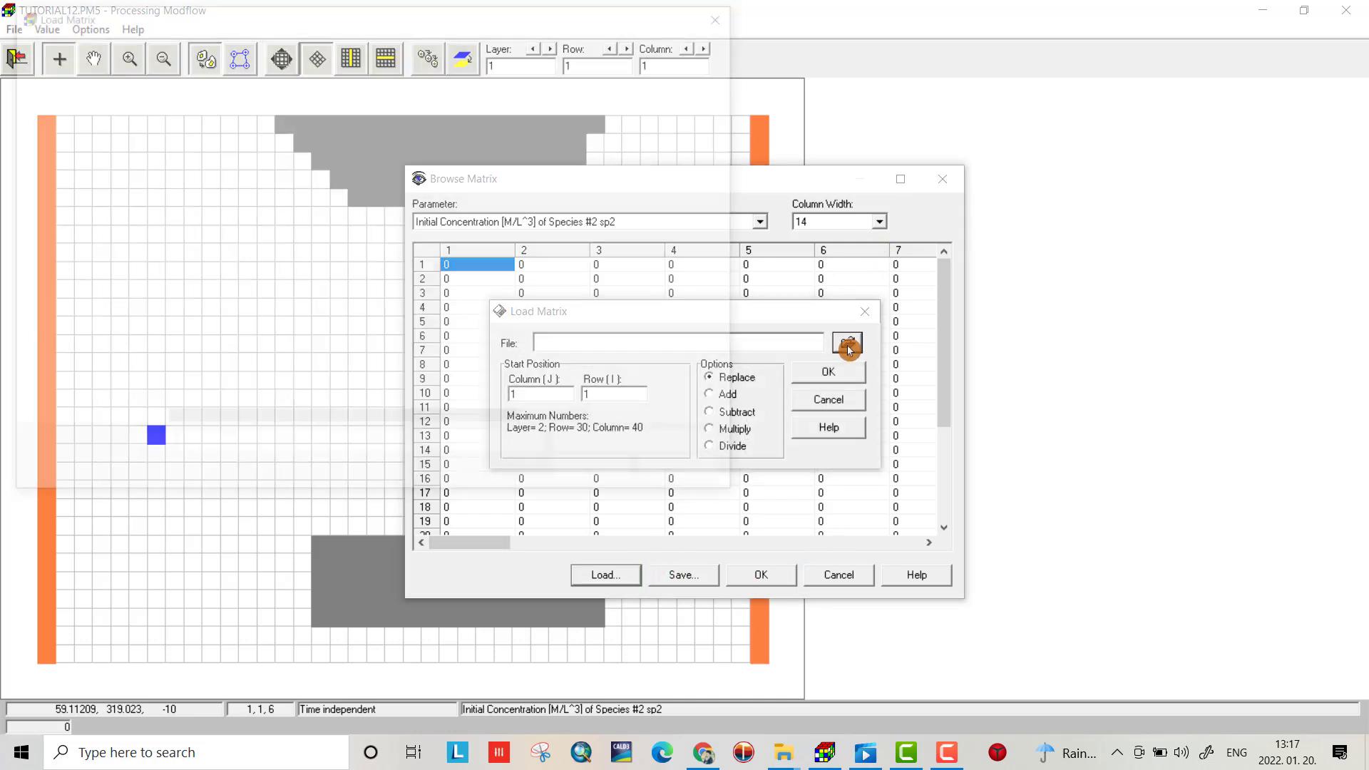
left_click(278, 204)
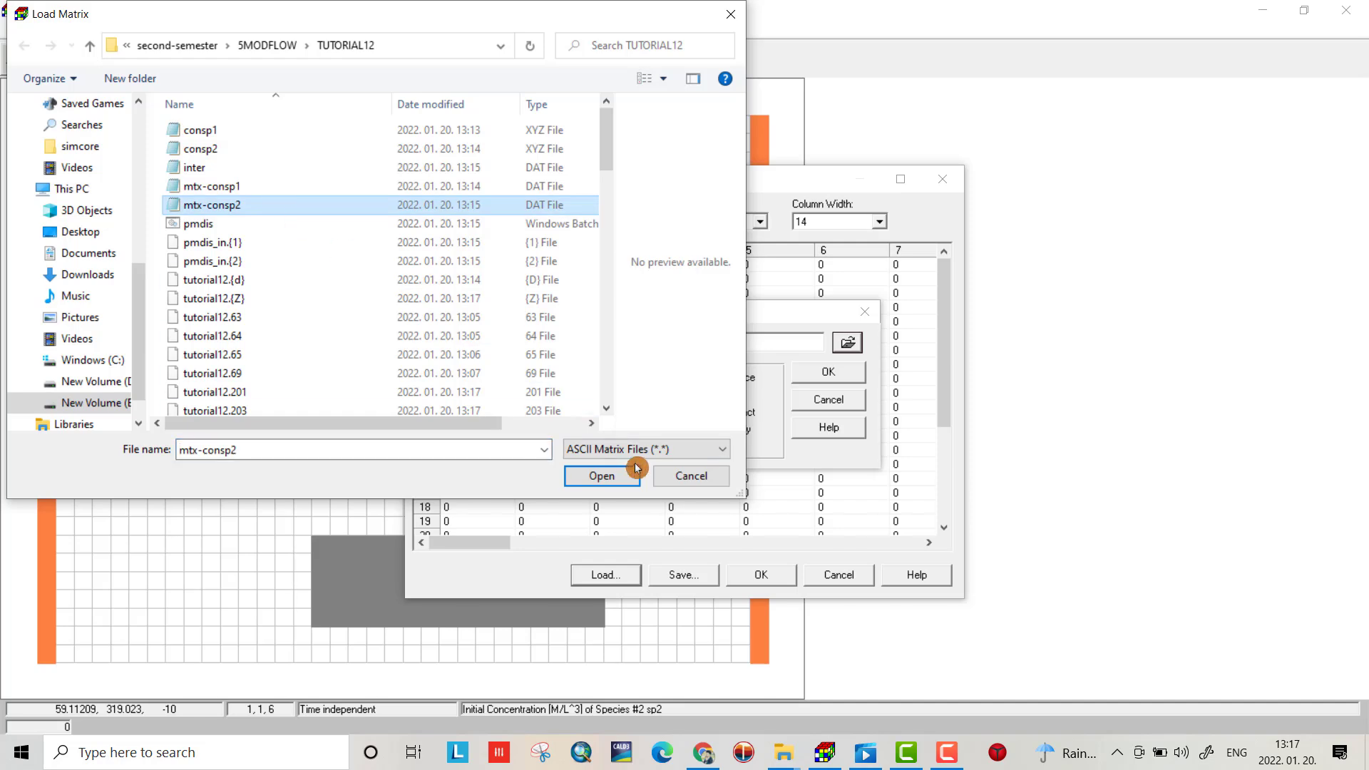
left_click(619, 474)
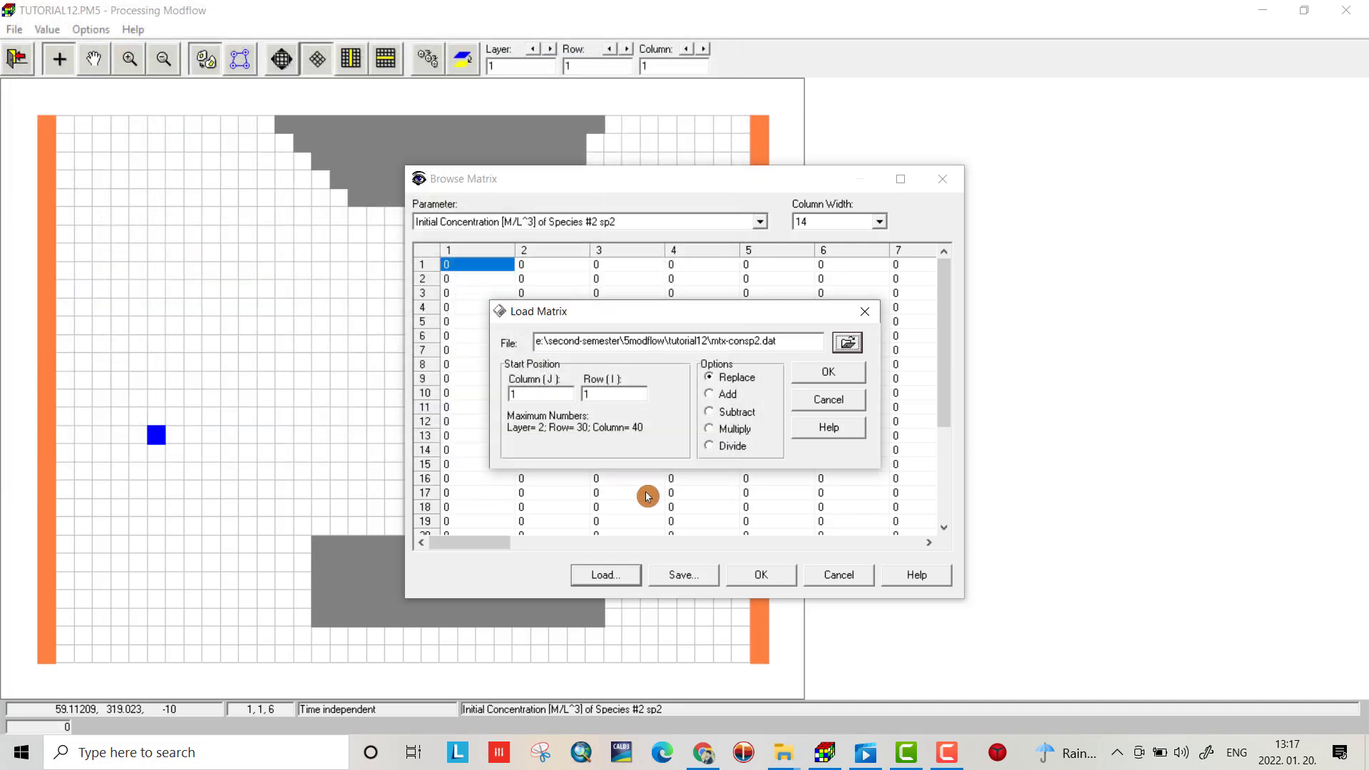
left_click(852, 371)
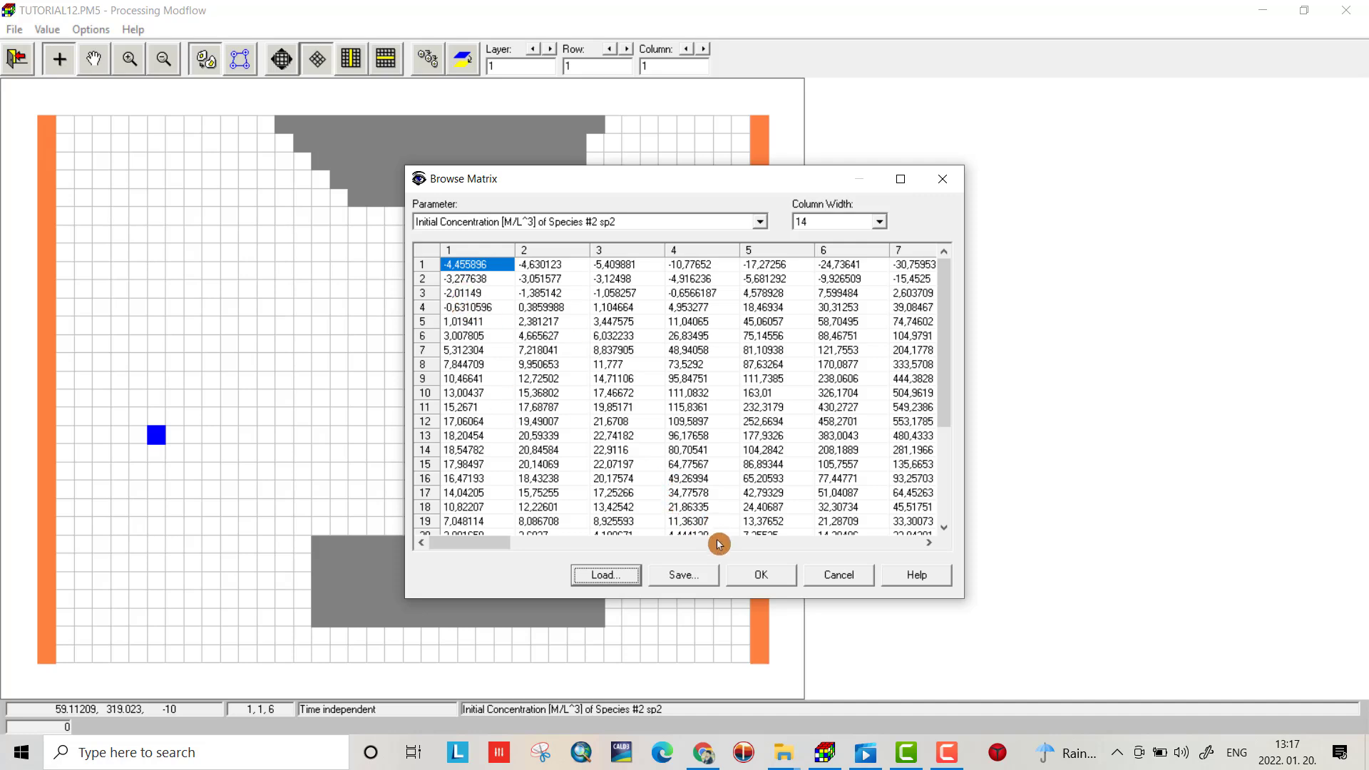
left_click(748, 576)
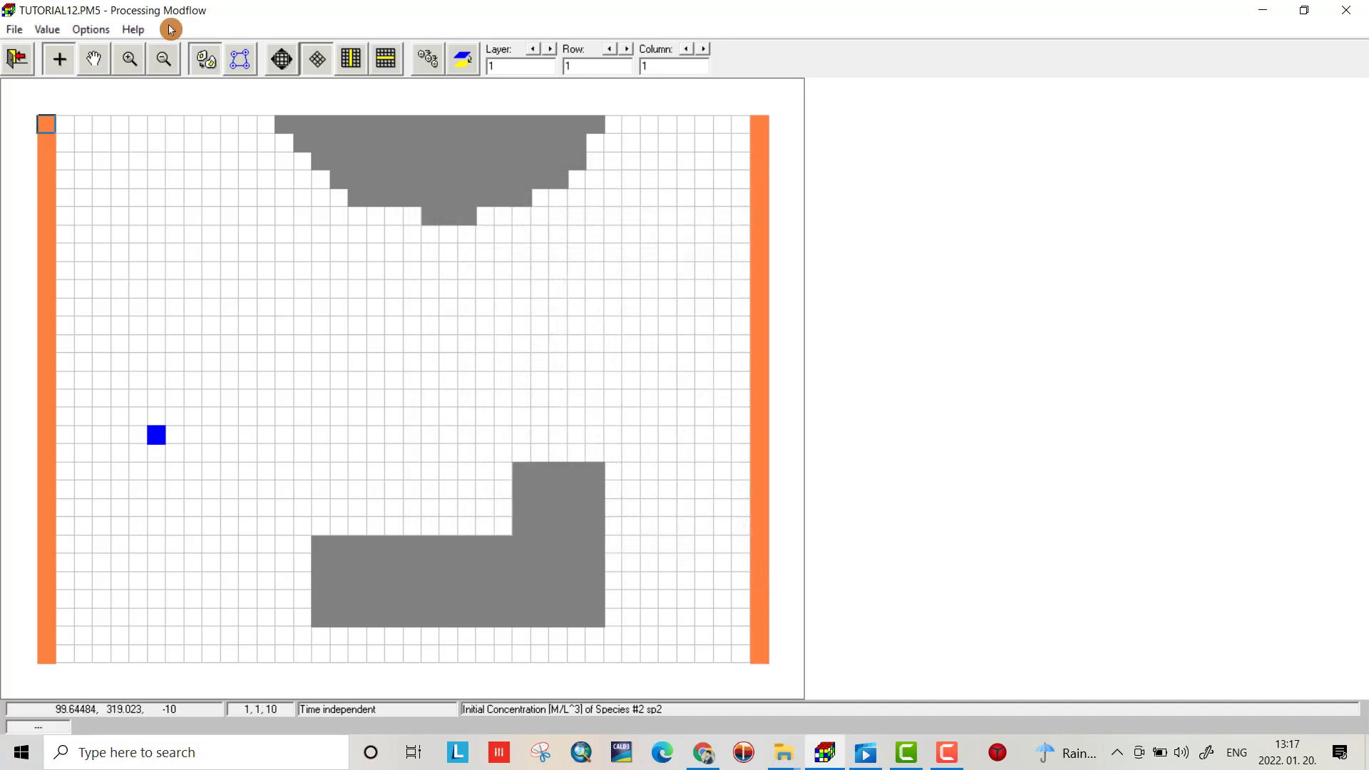
Make the contours of the sp2 initial concentration visible and accept the proposed minimum, maximum and interval.
left_click(75, 32)
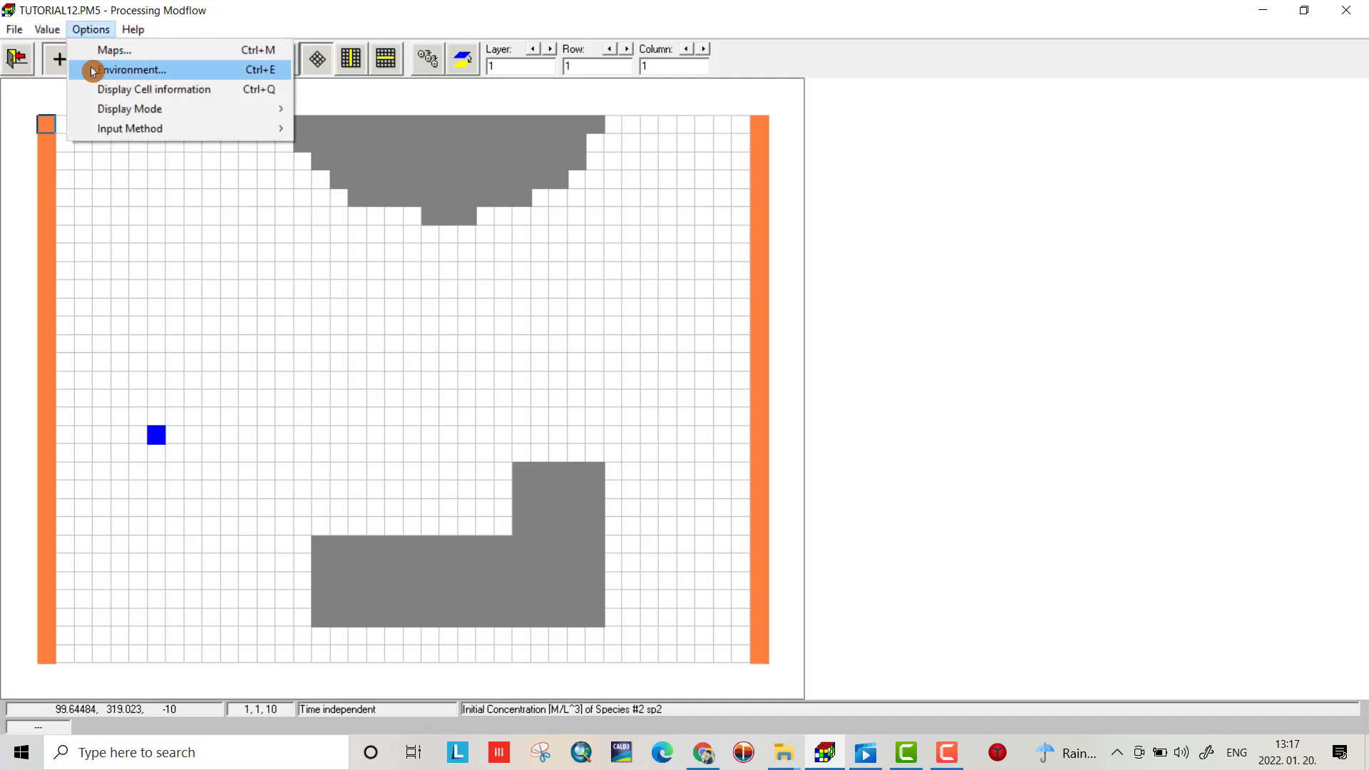
left_click(94, 67)
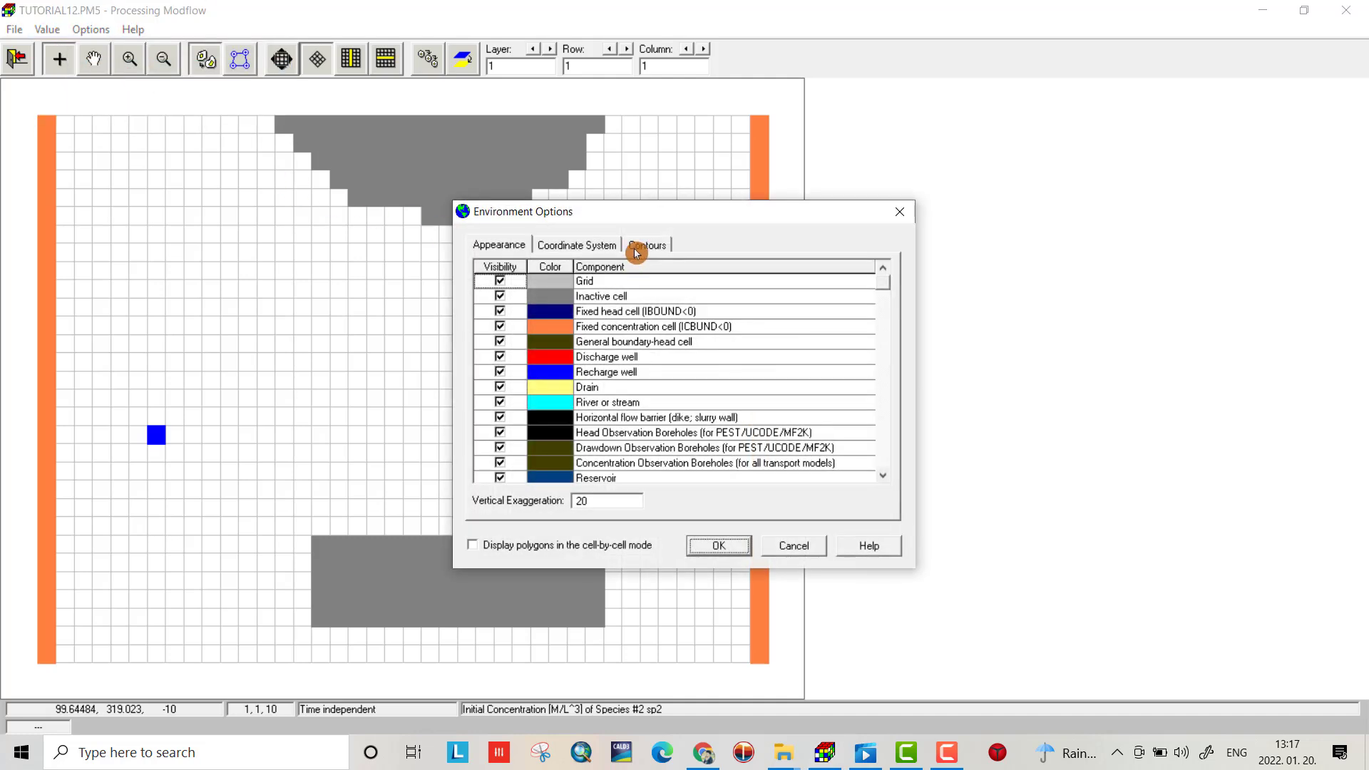
left_click(637, 251)
left_click(519, 270)
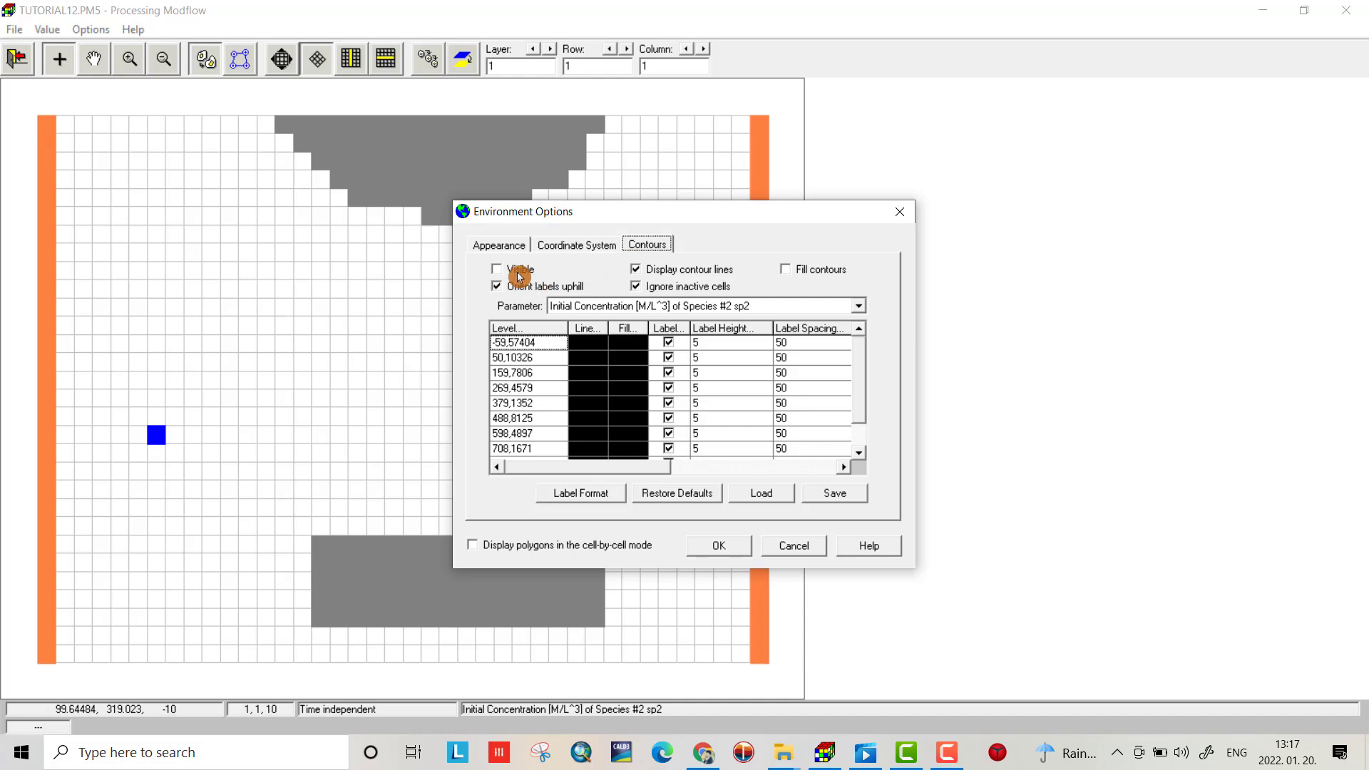
left_click(524, 329)
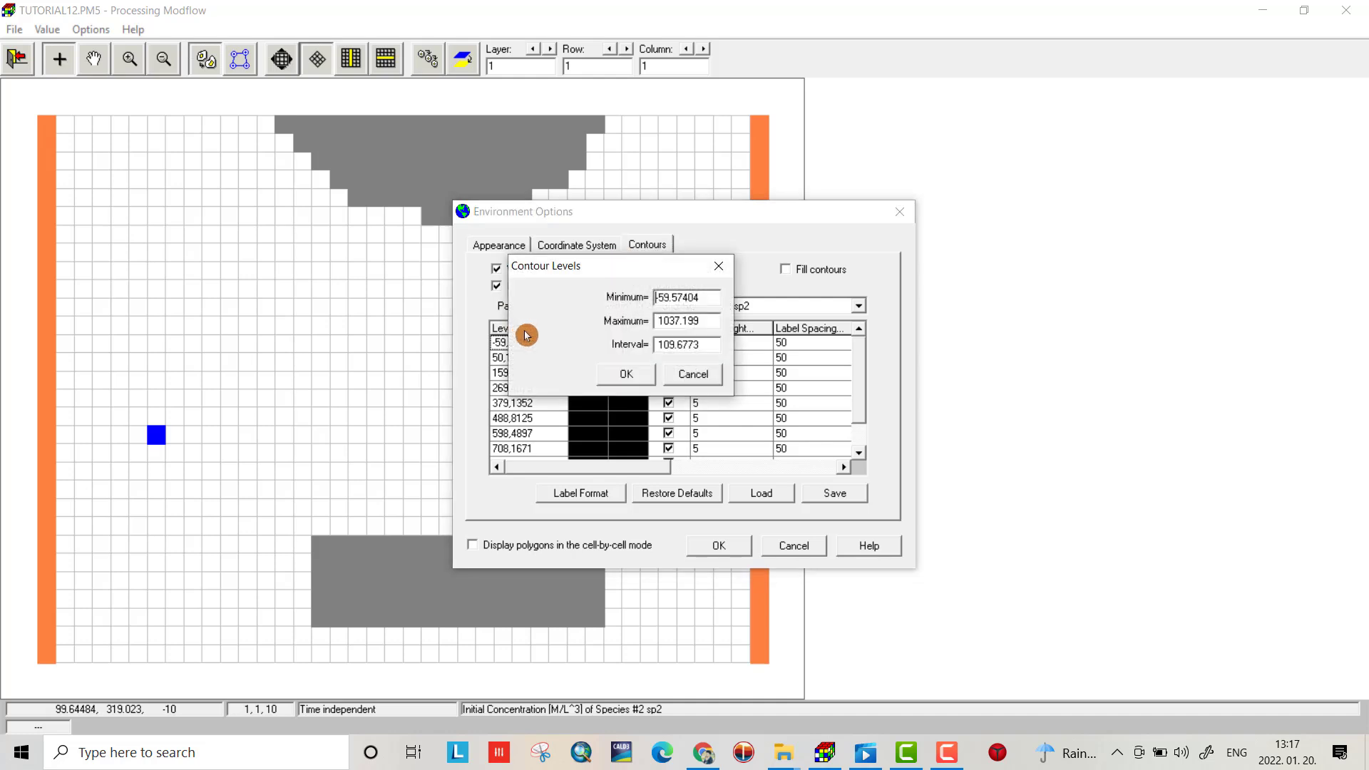
left_click(626, 373)
Set the sp2 contour label format to fixed and apply the environment options.
left_click(607, 494)
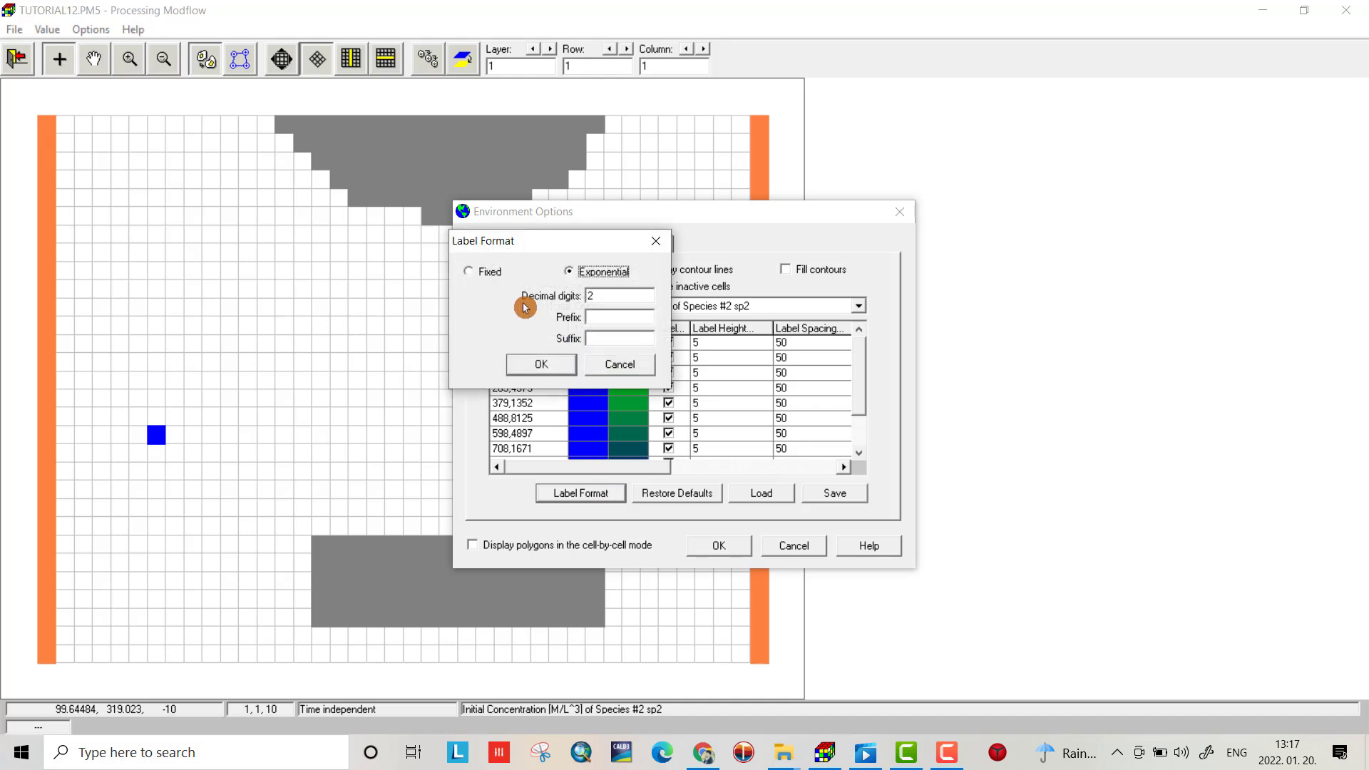
left_click(494, 279)
left_click(541, 364)
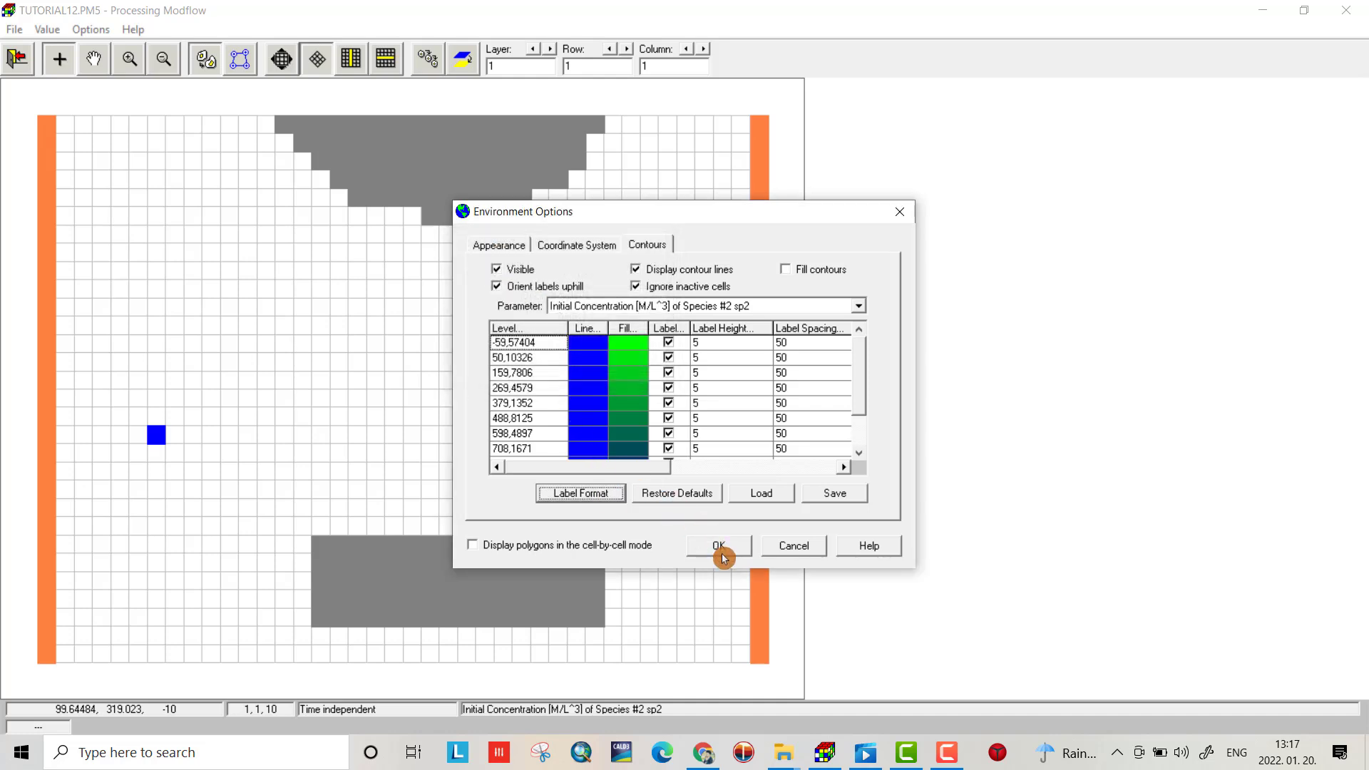
left_click(718, 545)
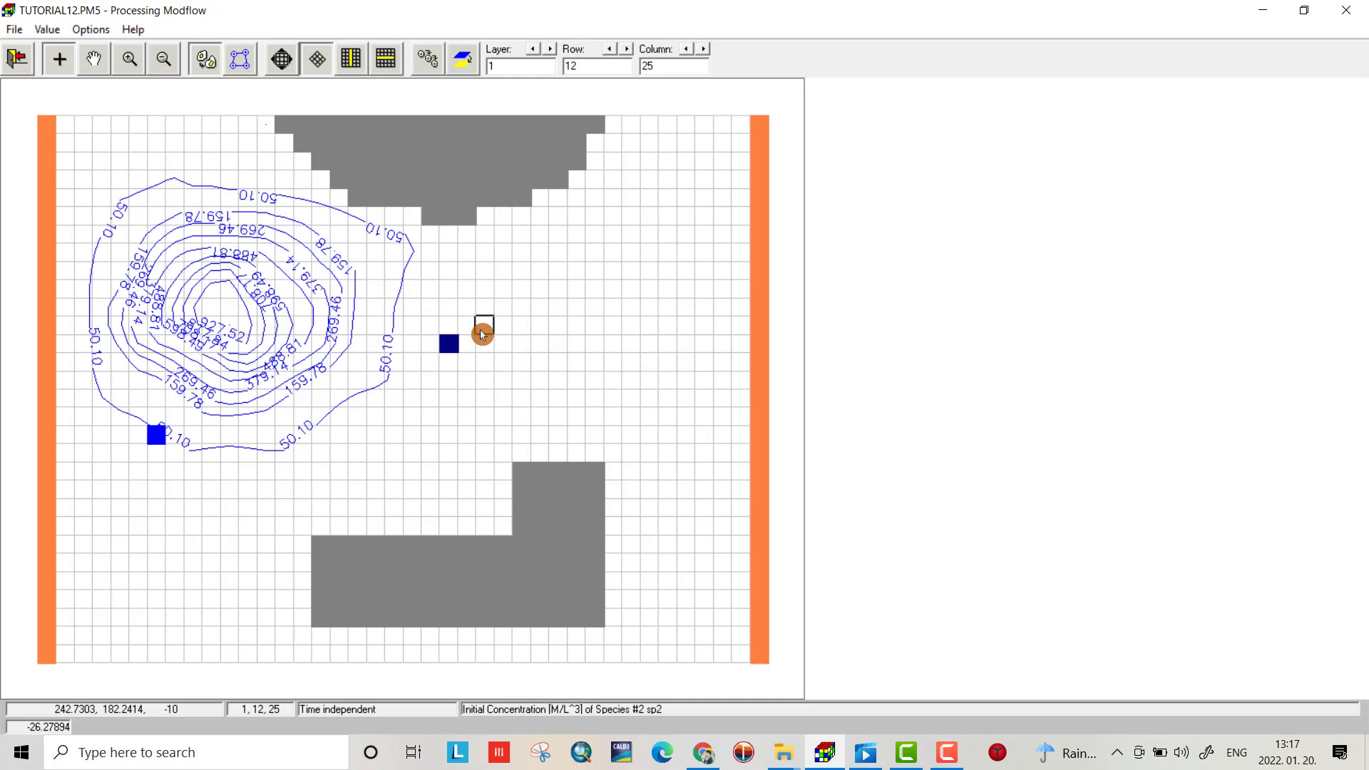
Use Search and Modify to replace the low sp2 initial concentrations around the plume with 0.
left_click(76, 30)
mouse_move(58, 29)
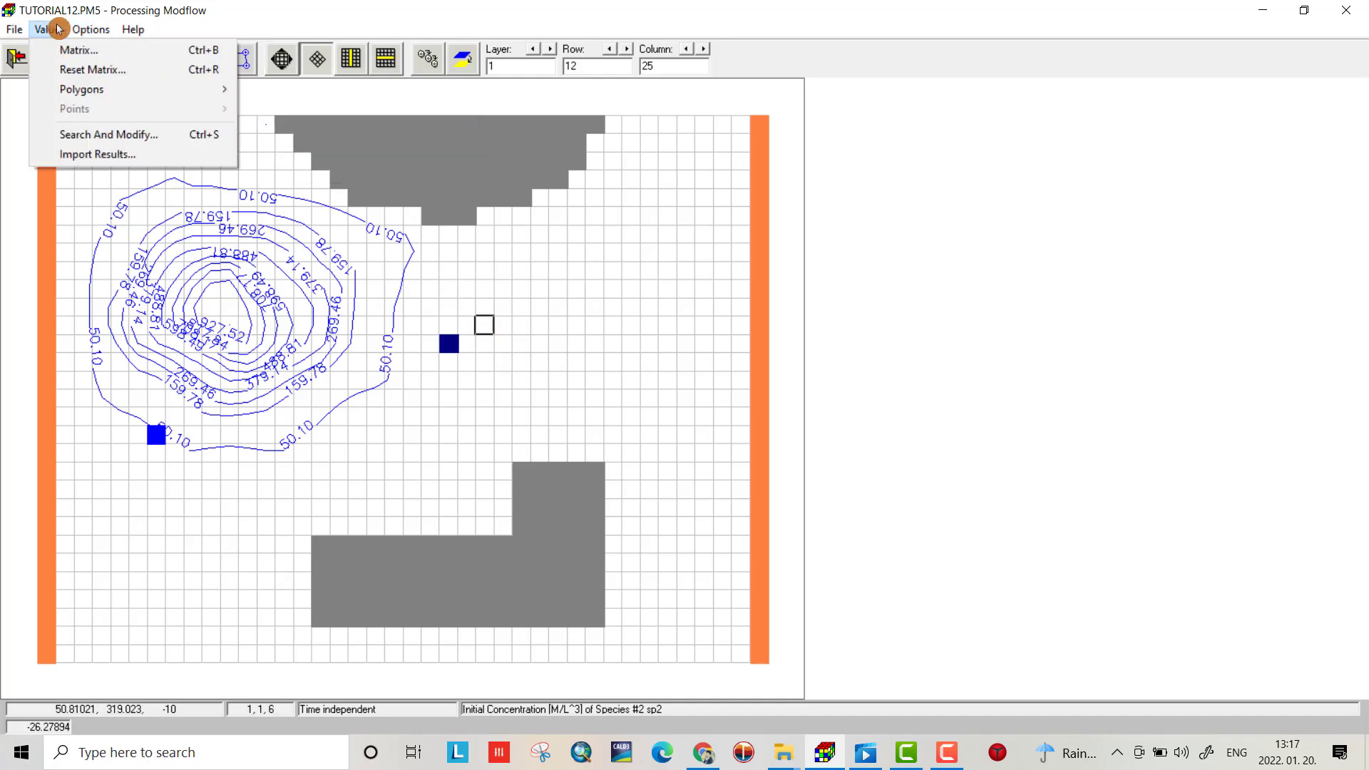
left_click(101, 134)
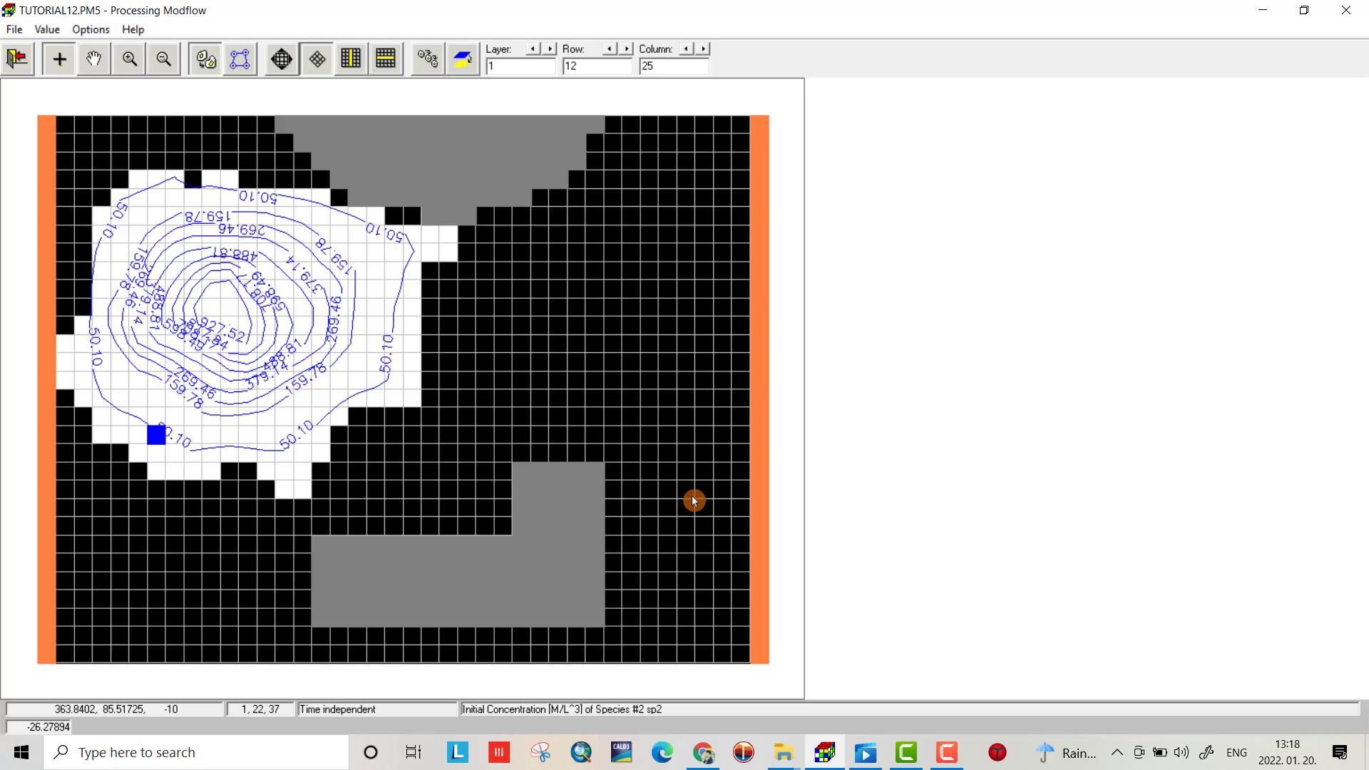
left_click(557, 360)
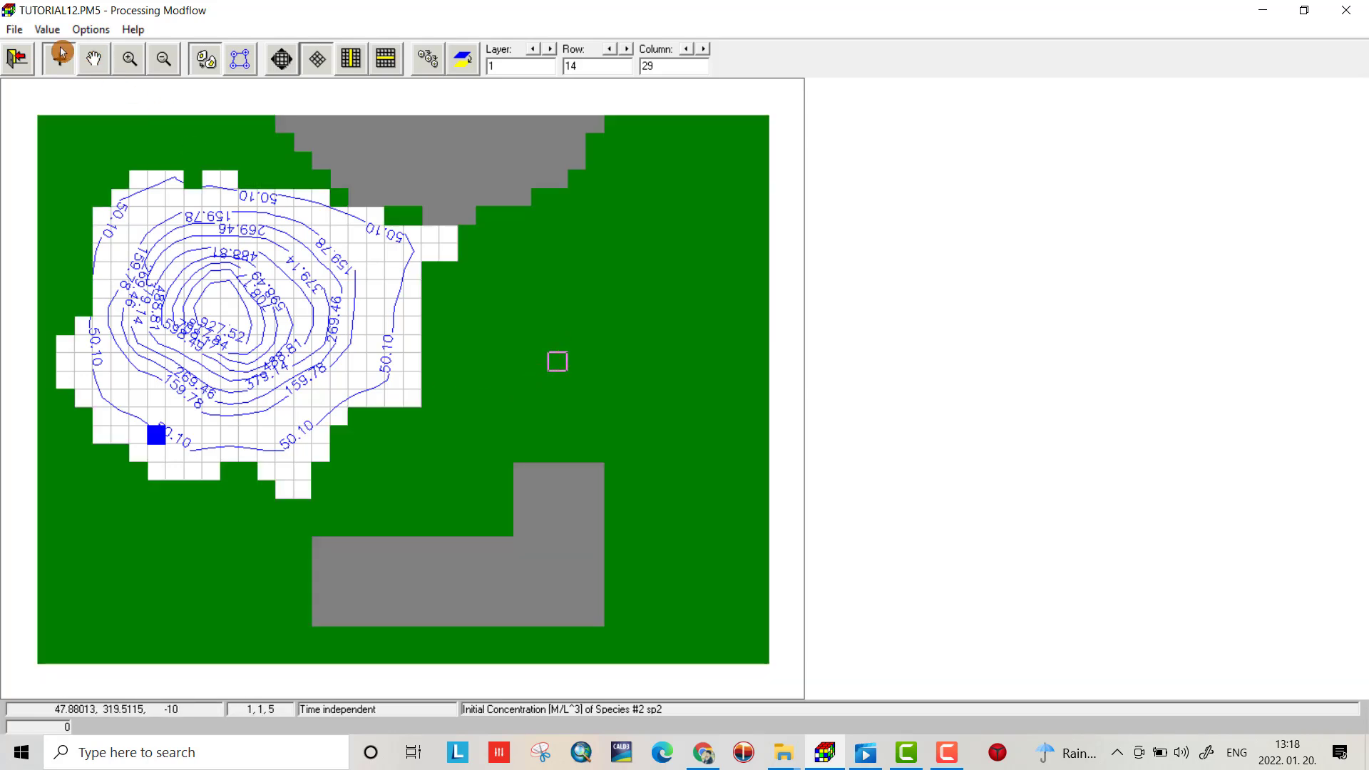